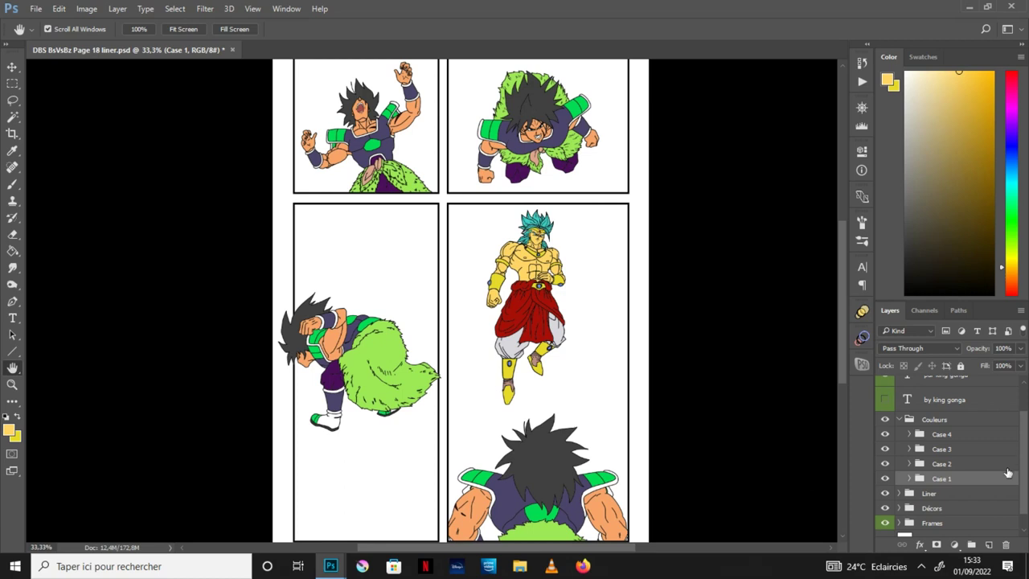
Add a new layer above the Peau layer in the Case 1 colour group and clip it to Peau.
left_click(910, 479)
scroll(957, 482, "down", 2)
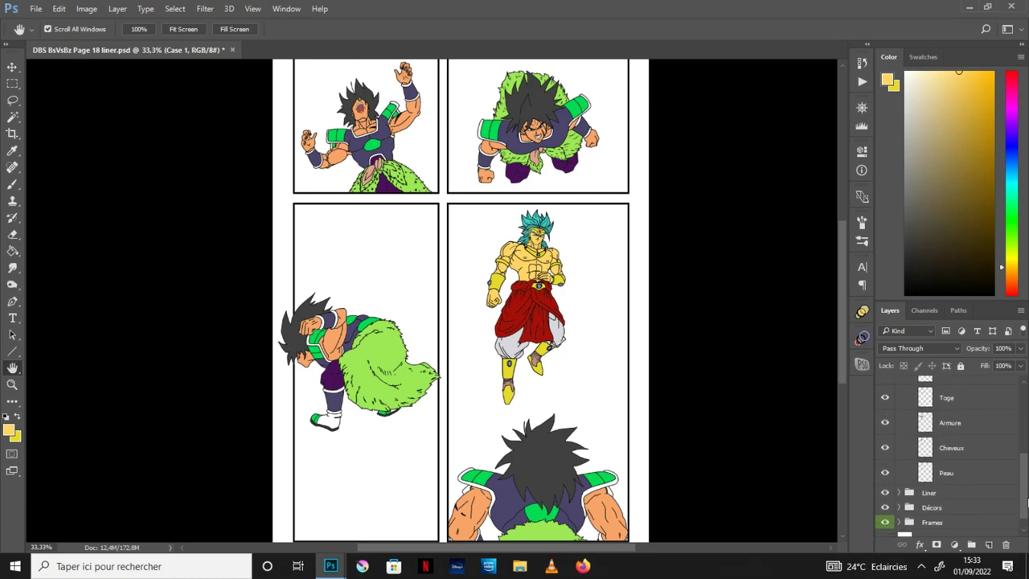
left_click(963, 480)
left_click(988, 545)
left_click(965, 501)
left_click(962, 478)
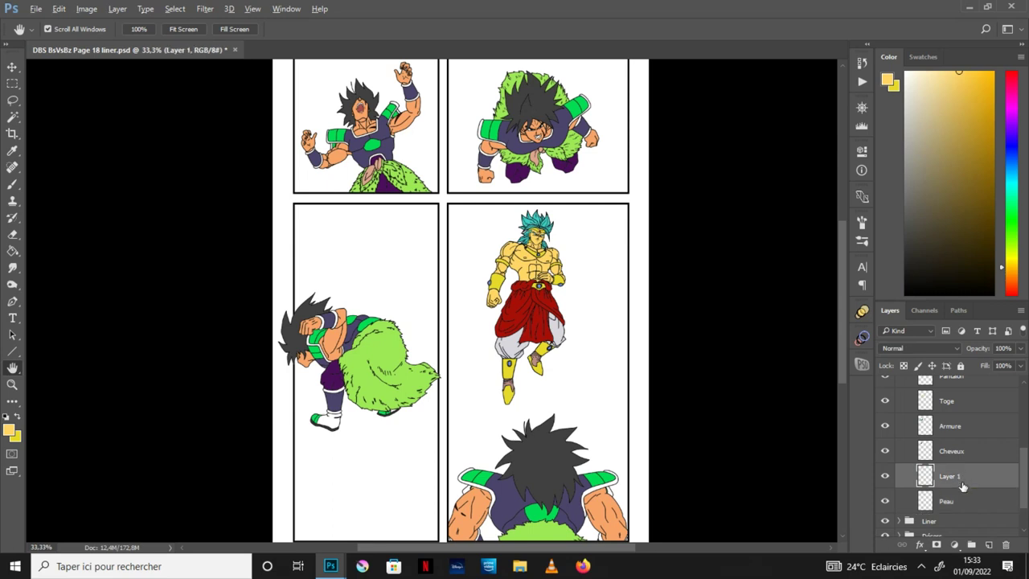
left_click(962, 482, "alt")
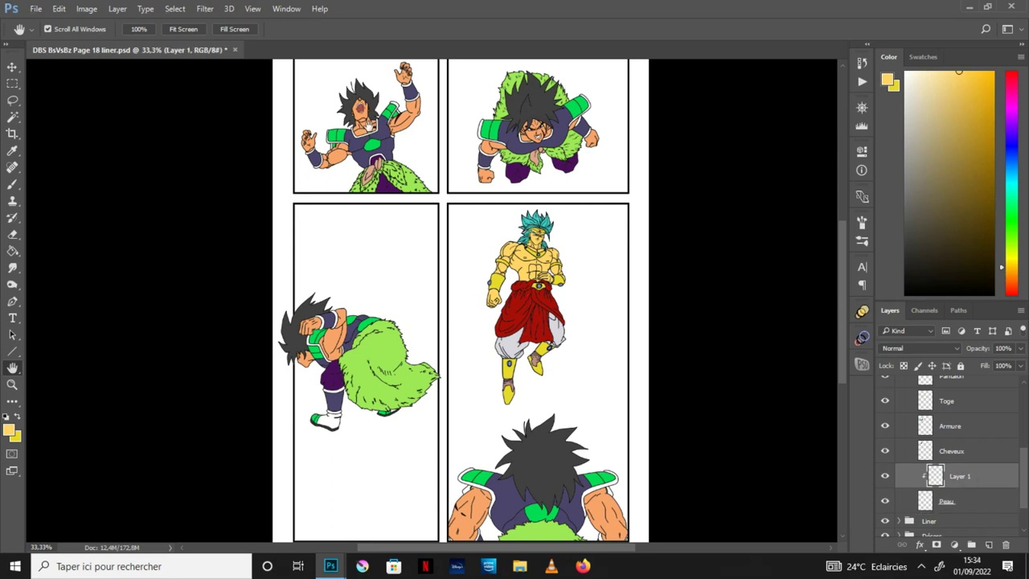
Sample the two brown skin shadow tones from the Broly S Peau row of the colour chart, with the lighter brown as foreground.
mouse_move(1025, 480)
left_mouse_down()
mouse_move(1025, 457)
mouse_move(1025, 479)
left_mouse_up()
left_click_drag(378, 149, 402, 334)
key("ctrl+plus")
key("ctrl+plus")
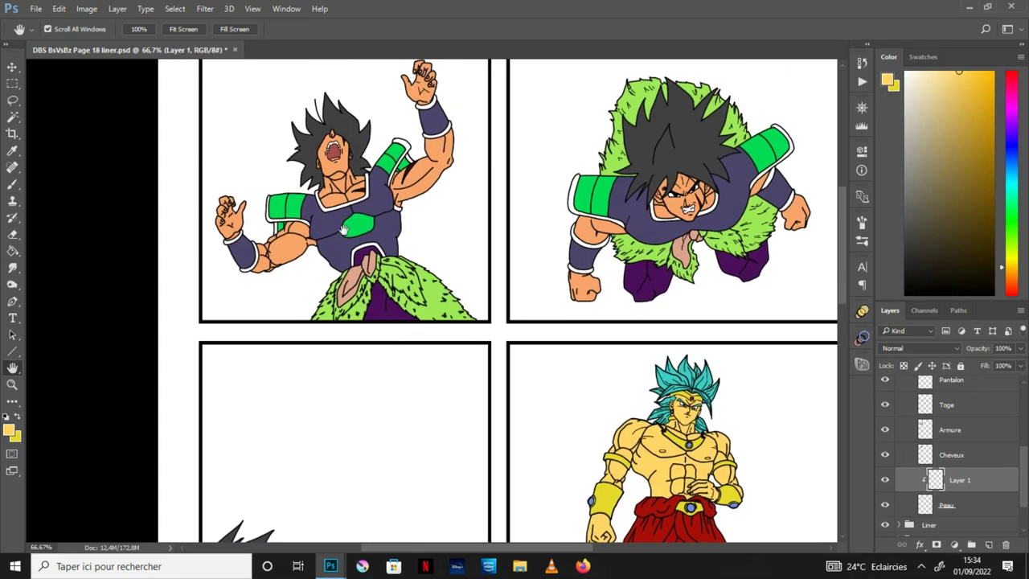
left_click_drag(344, 230, 355, 320)
key("ctrl+plus")
key("ctrl+plus")
left_click_drag(347, 279, 510, 391)
scroll(471, 306, "up", 1)
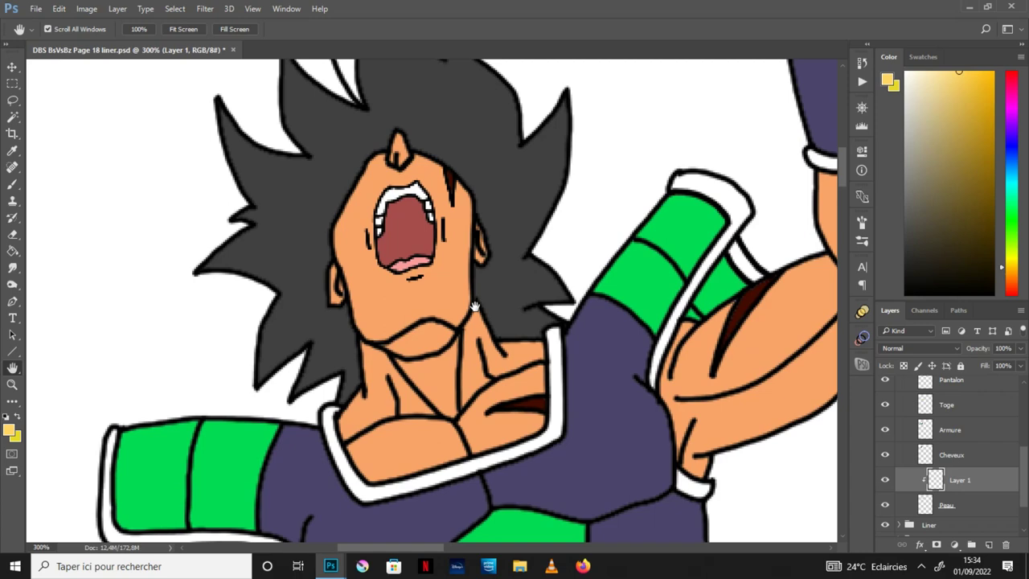
left_click(331, 566)
left_click(394, 522)
left_click(12, 150)
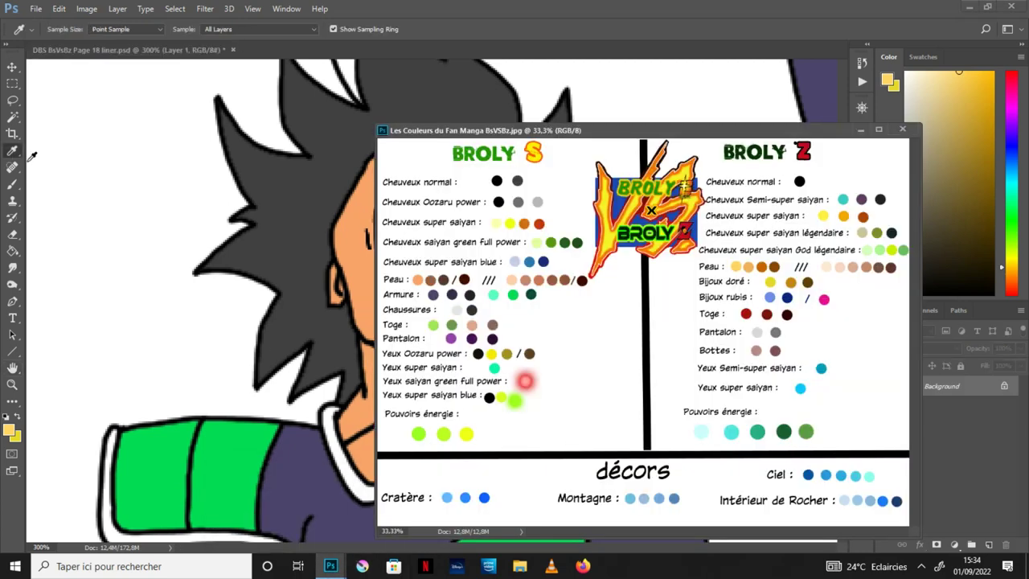
left_click(432, 279)
key("x")
left_click(446, 280)
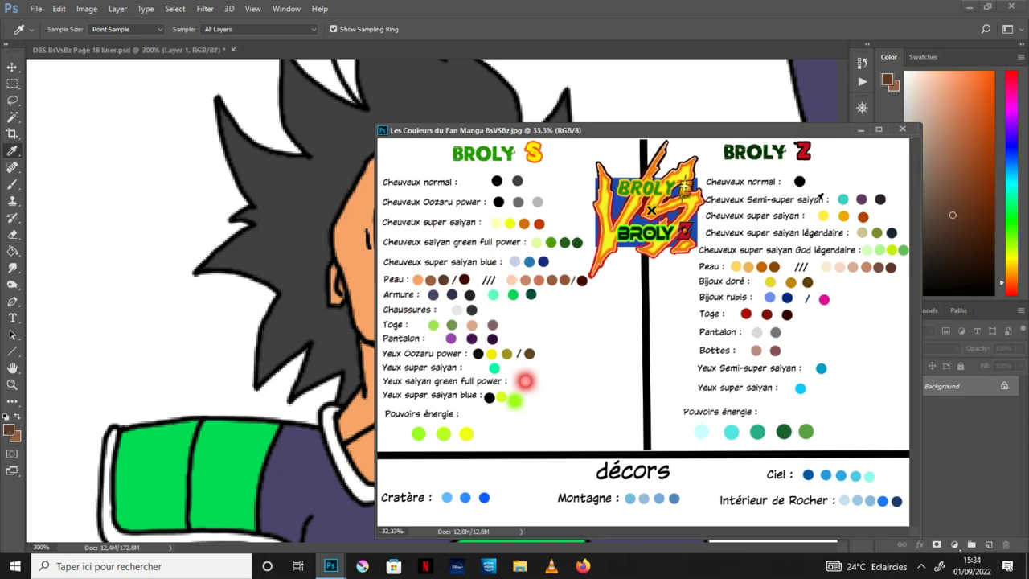
left_click(861, 130)
left_click(16, 416)
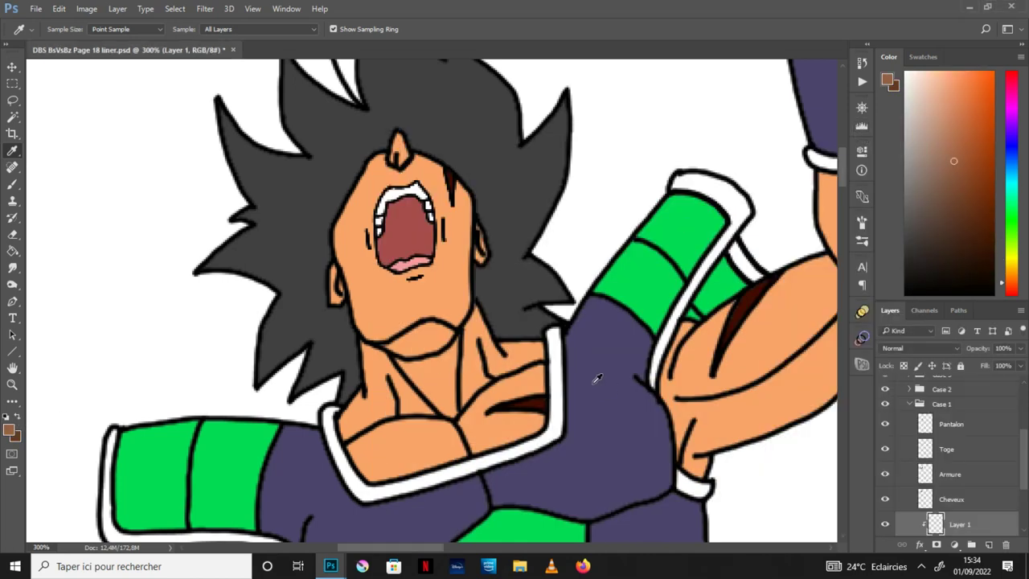
Fill a lassoed shadow along the left side of the screaming face with the lighter brown, and brush a small shadow under the lower lip.
left_click(12, 101)
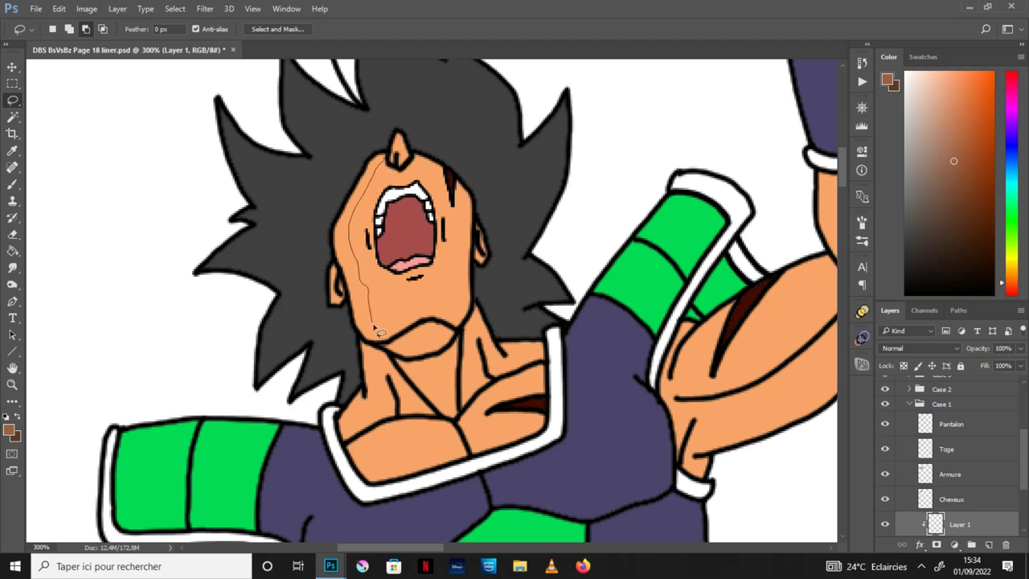
mouse_move(400, 343)
left_mouse_down()
mouse_move(365, 344)
mouse_move(354, 330)
mouse_move(328, 218)
mouse_move(377, 135)
mouse_move(392, 167)
left_mouse_up()
key("g")
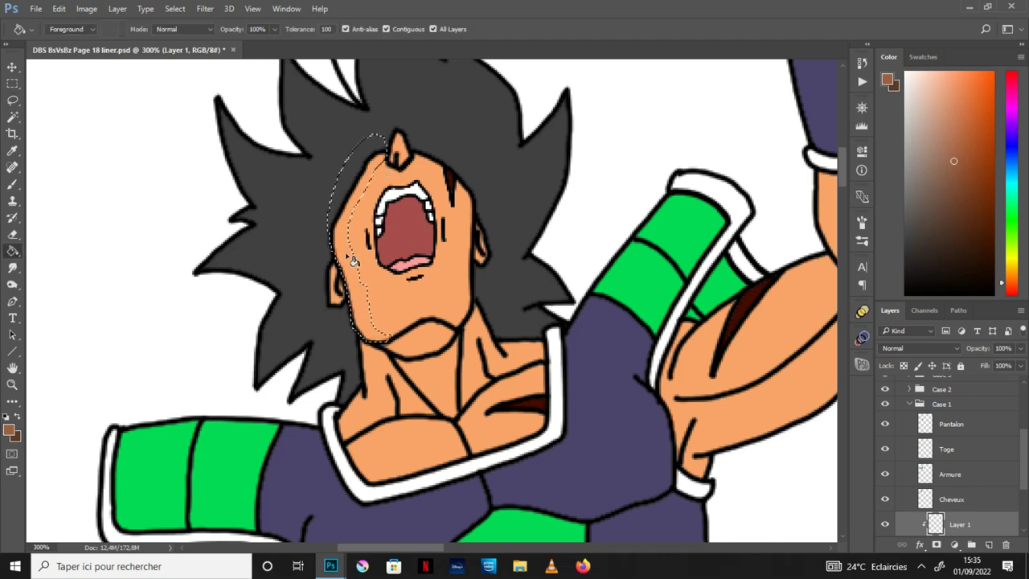
left_click(351, 331)
key("ctrl+d")
key("e")
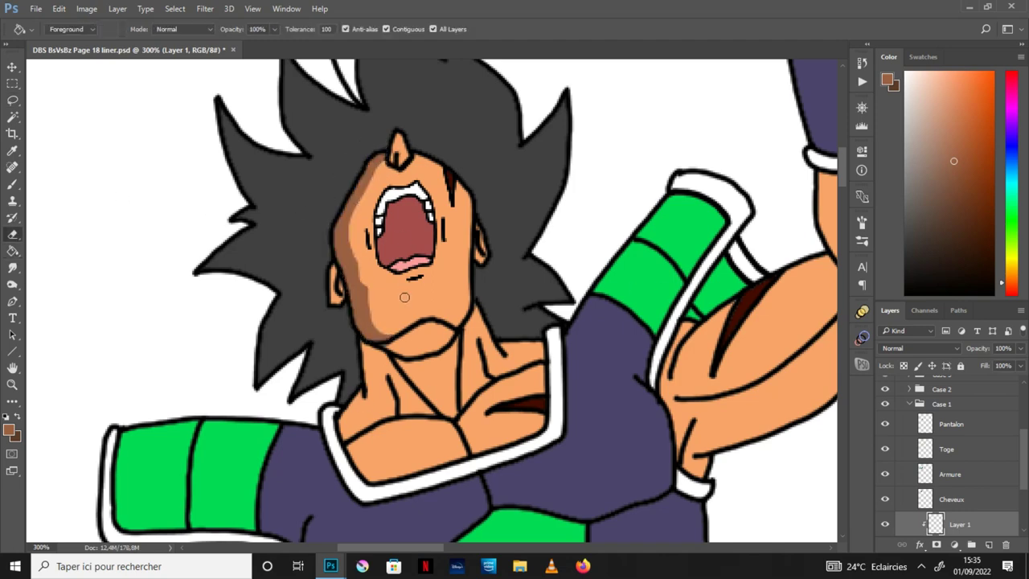
key("b")
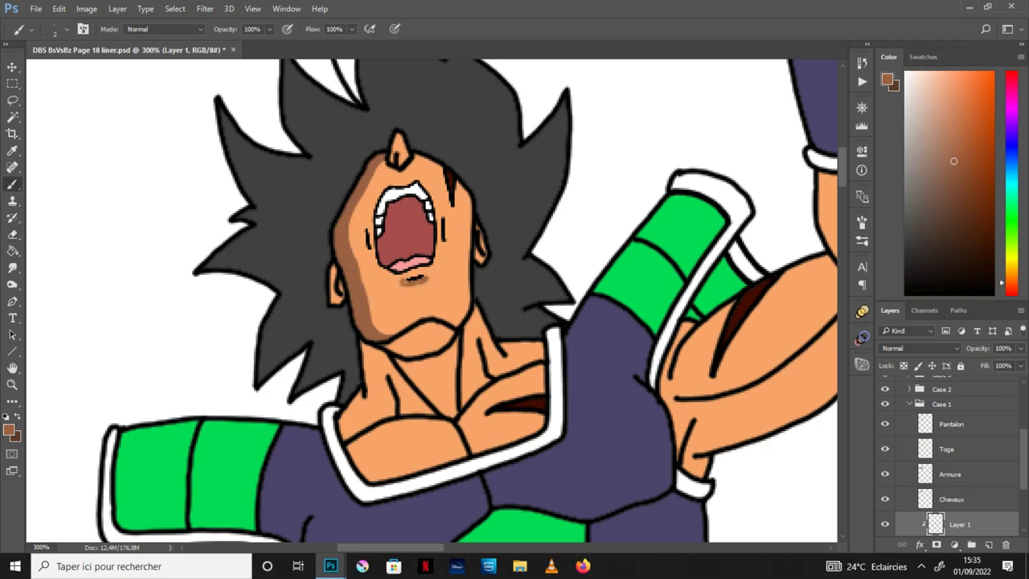
Fill the underside of the chin and the nose with the darker brown.
key("g")
left_click(426, 339)
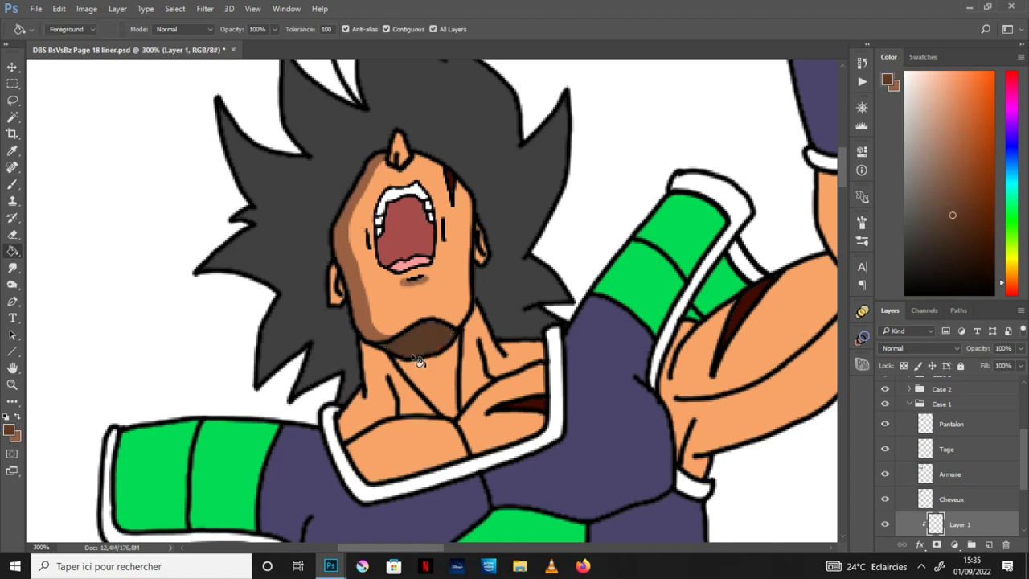
left_click(398, 151)
Fill a lassoed shadow along the forehead and right side of the face with the lighter brown, and brush shadows into both ears.
left_click(12, 101)
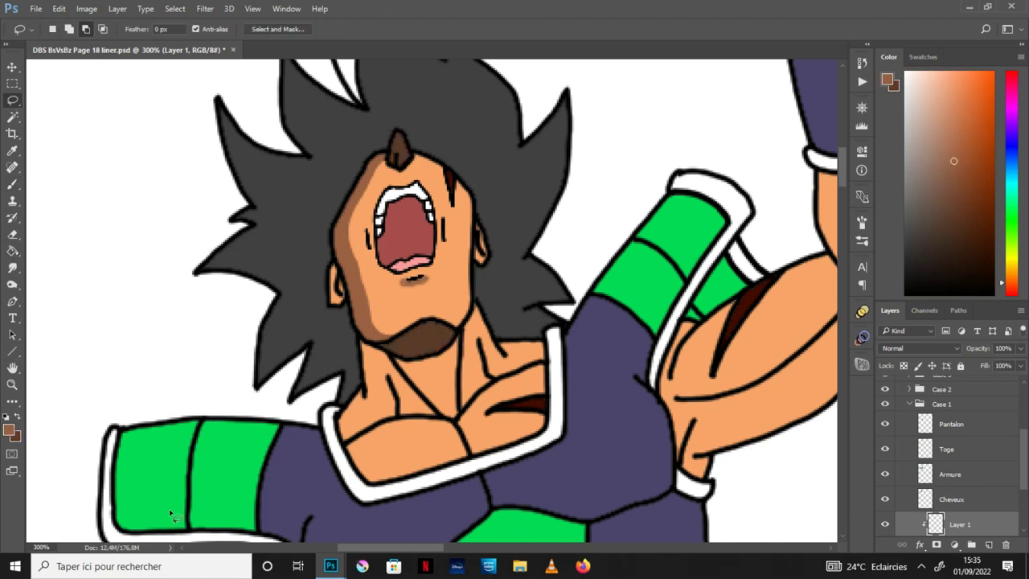
mouse_move(435, 175)
left_mouse_down()
mouse_move(444, 174)
mouse_move(416, 149)
left_mouse_up()
left_click(70, 29)
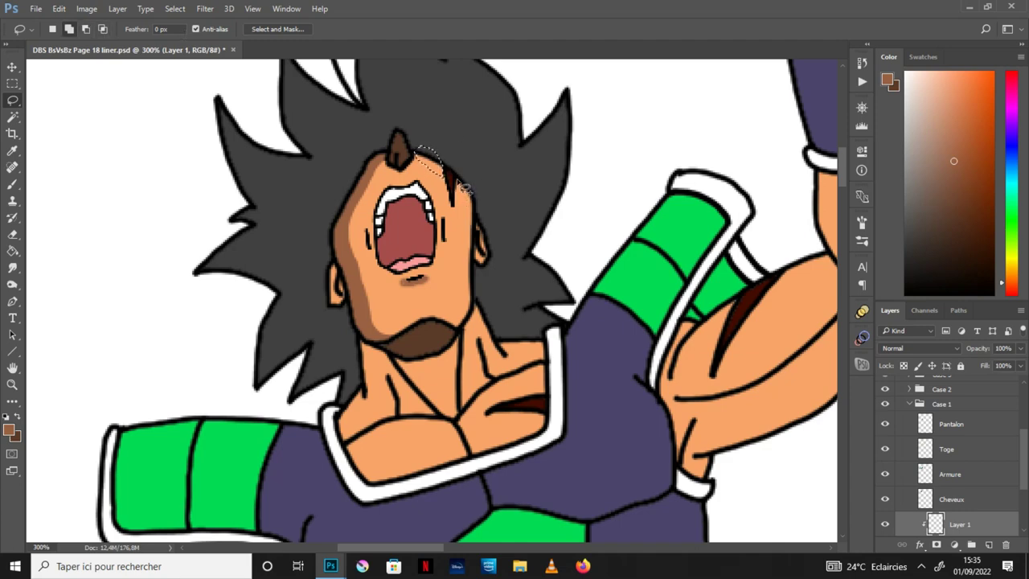
mouse_move(466, 231)
left_mouse_down()
mouse_move(460, 331)
mouse_move(473, 312)
mouse_move(481, 217)
mouse_move(463, 169)
left_mouse_up()
left_click(14, 252)
left_click(470, 196)
key("ctrl+d")
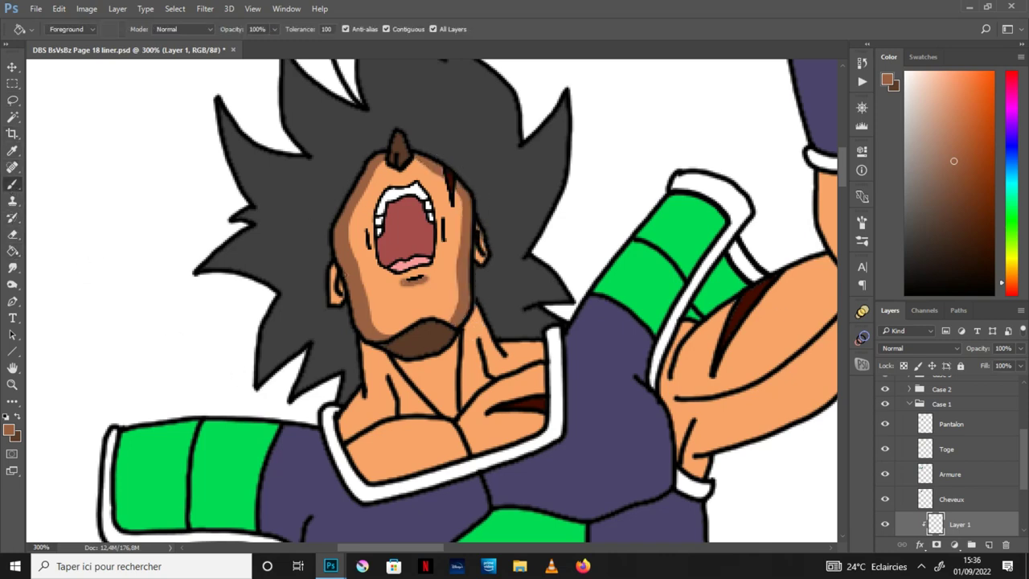
left_click(13, 185)
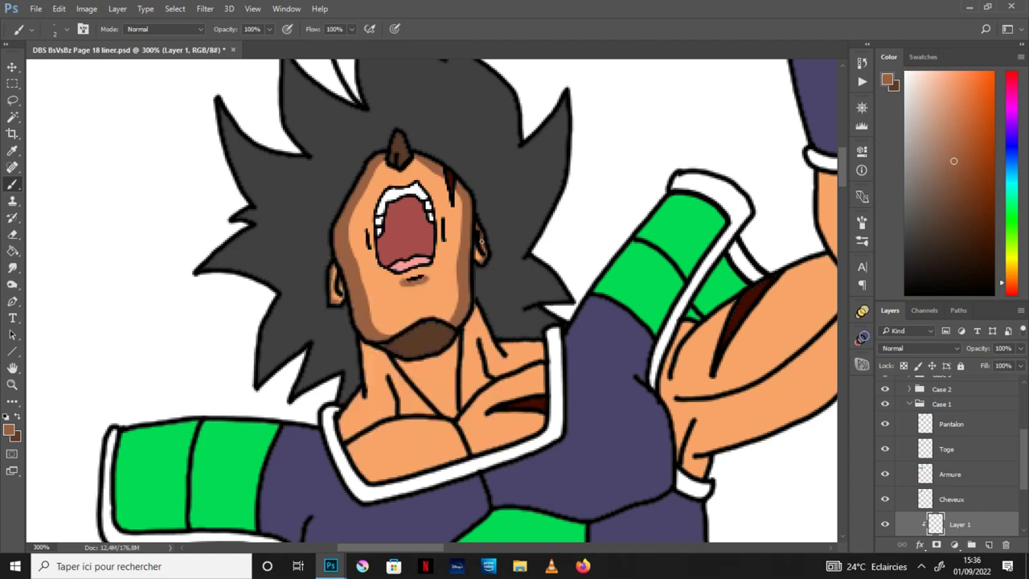
left_click(17, 419)
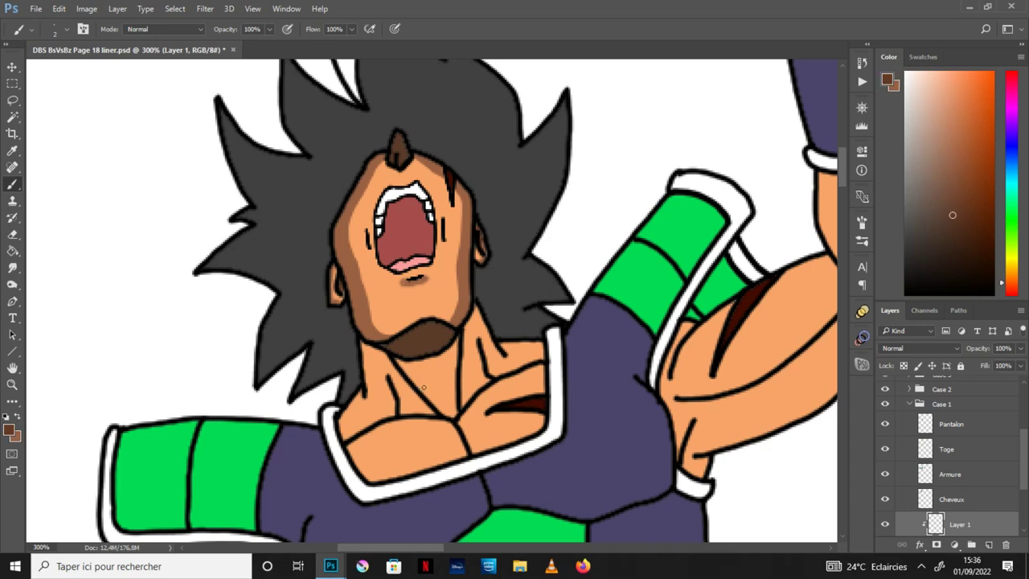
Lasso the shadow areas beneath the chin and along the neck muscles, and fill them with the lighter brown.
left_click(17, 418)
key("l")
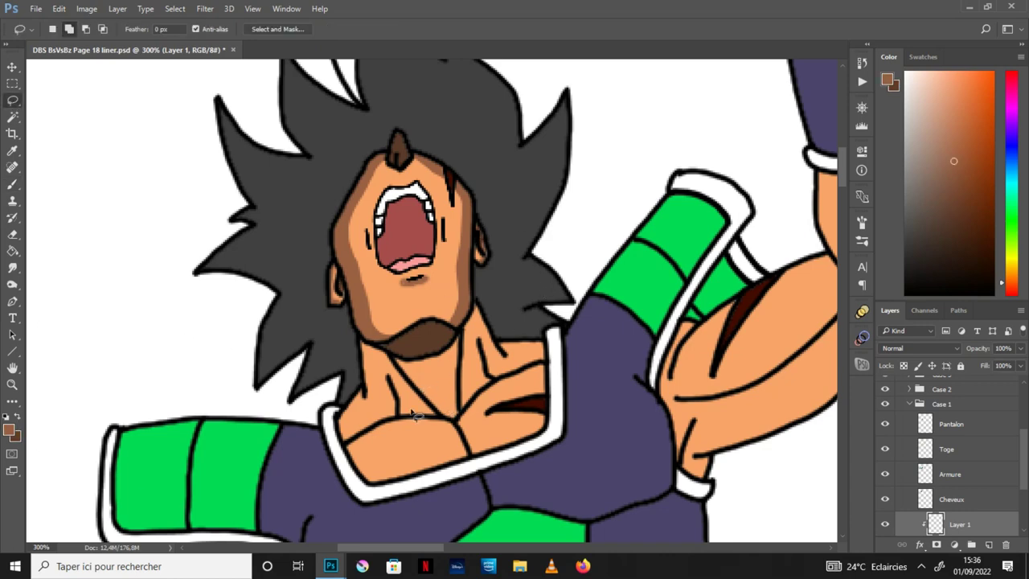
mouse_move(391, 386)
left_mouse_down()
mouse_move(384, 412)
mouse_move(393, 418)
mouse_move(393, 384)
left_mouse_up()
mouse_move(481, 341)
left_mouse_down()
mouse_move(511, 378)
mouse_move(500, 381)
mouse_move(483, 344)
left_mouse_up()
mouse_move(366, 359)
left_mouse_down()
mouse_move(457, 425)
mouse_move(482, 310)
mouse_move(441, 355)
mouse_move(411, 364)
mouse_move(362, 347)
left_mouse_up()
key("g")
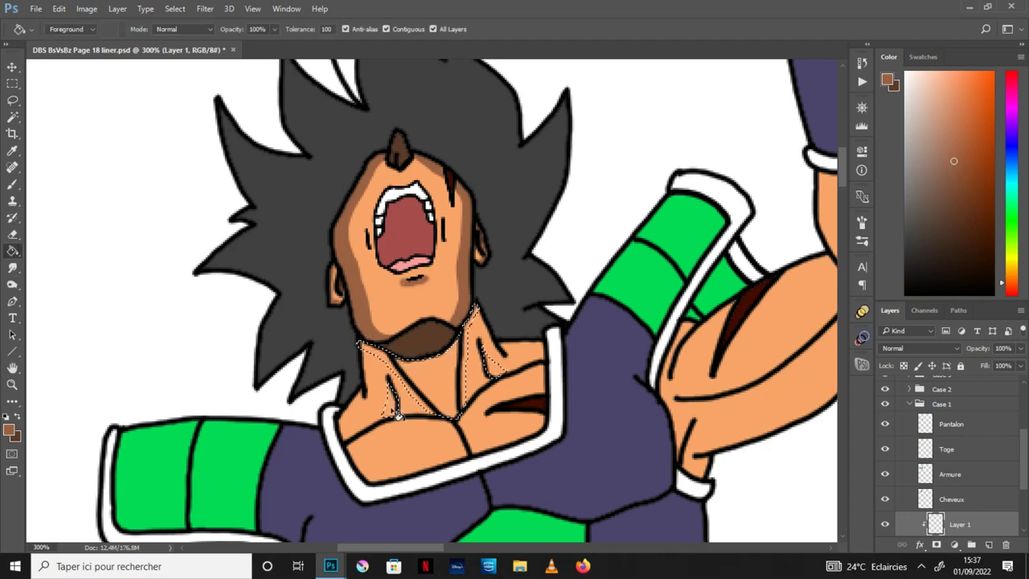
left_click(397, 410)
key("ctrl+d")
Lasso shadows around the left chest muscle and along the armour edge of the right one, and fill them with the lighter brown.
key("l")
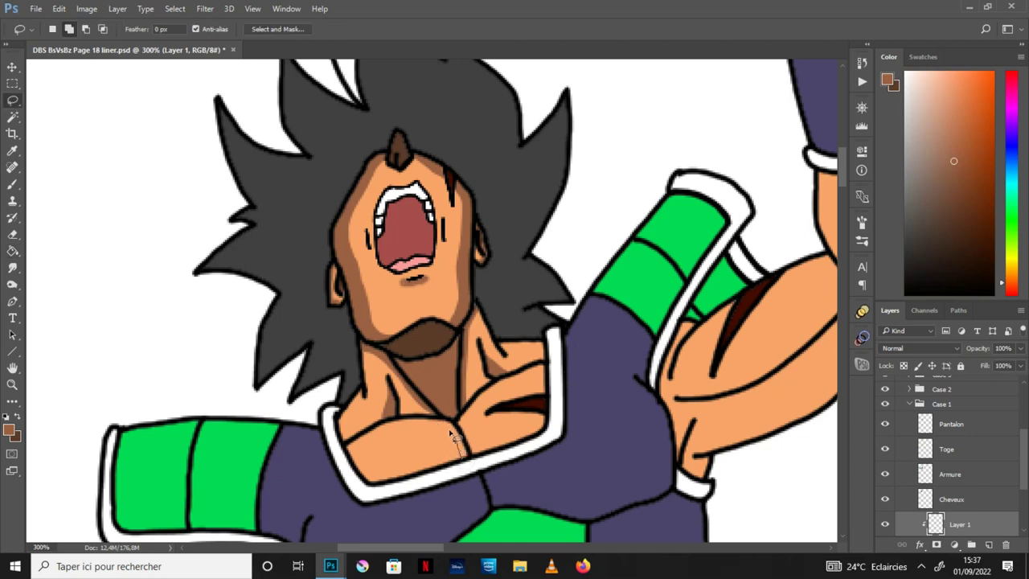
mouse_move(370, 475)
left_mouse_down()
mouse_move(373, 487)
mouse_move(354, 447)
mouse_move(433, 419)
left_mouse_up()
left_click_drag(478, 458, 476, 462)
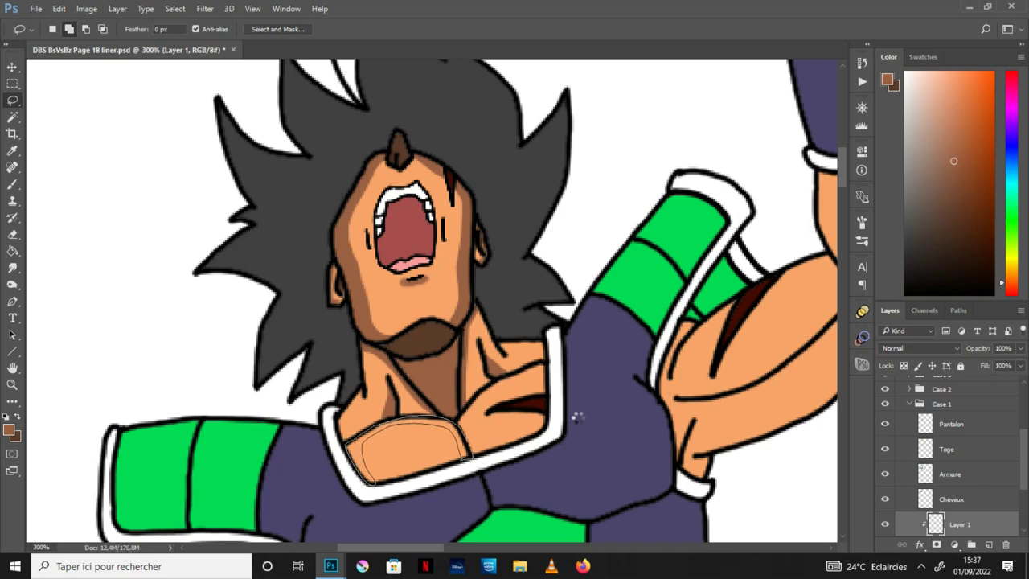
mouse_move(553, 434)
left_mouse_down()
mouse_move(542, 363)
mouse_move(550, 388)
mouse_move(539, 315)
mouse_move(544, 345)
mouse_move(527, 386)
left_mouse_up()
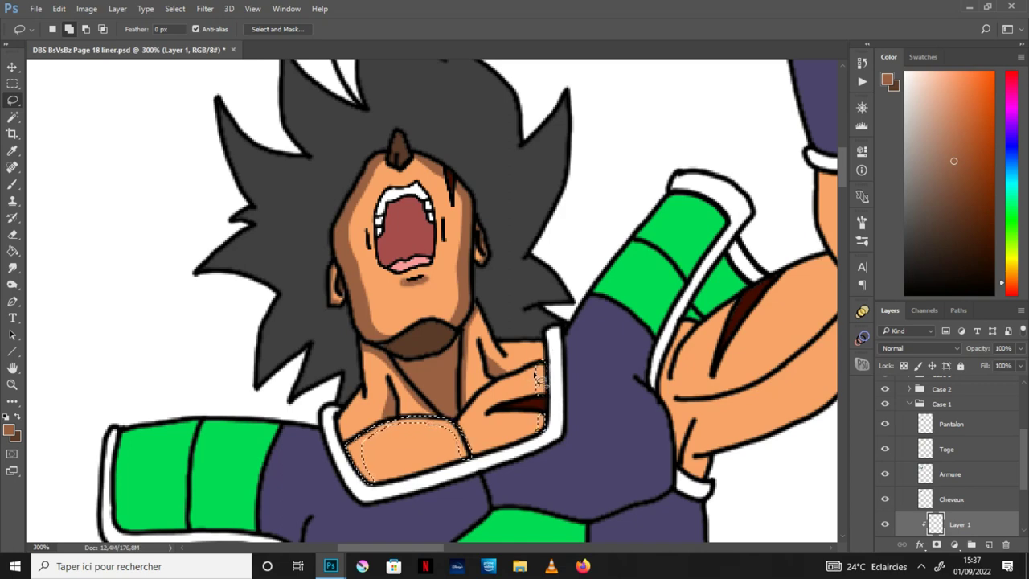
left_click(12, 250)
left_click(546, 389)
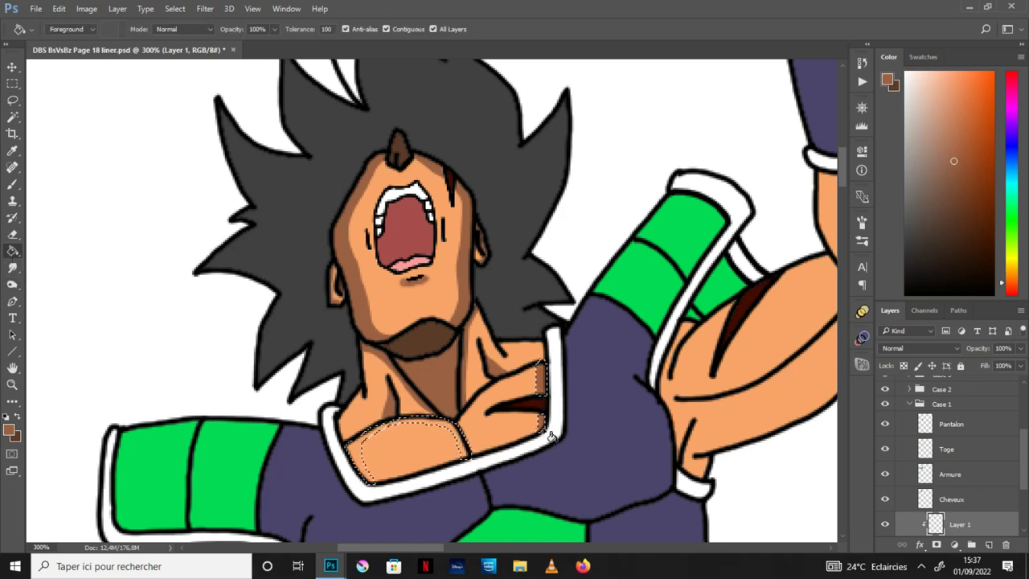
key("ctrl+d")
Shade the inner and upper edge of the right chest muscle with the lighter brown, and brush shadow beside the neck above the left shoulder.
left_click(13, 101)
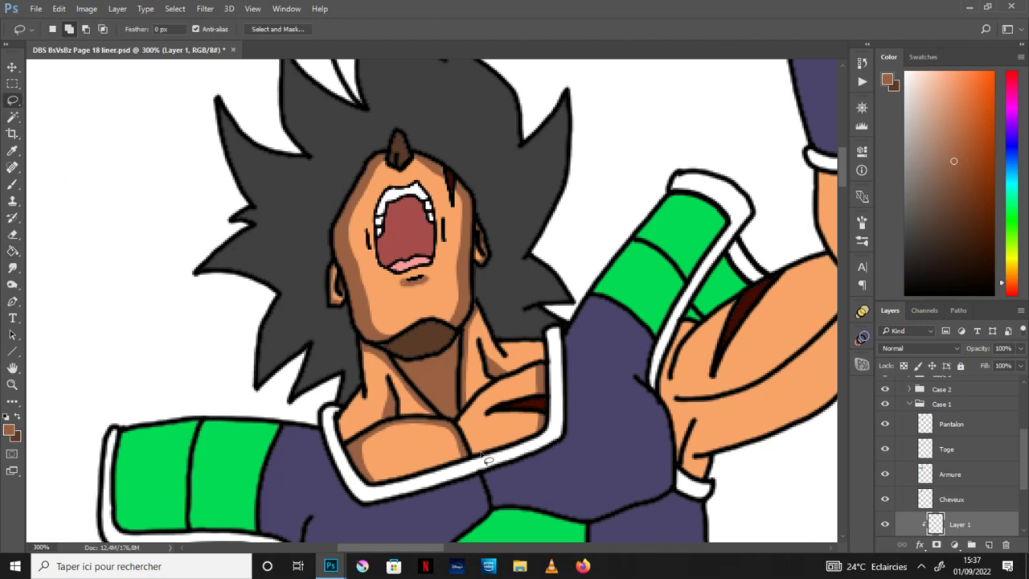
mouse_move(471, 430)
left_mouse_down()
mouse_move(488, 396)
mouse_move(538, 366)
mouse_move(489, 388)
mouse_move(464, 414)
mouse_move(477, 455)
left_mouse_up()
key("g")
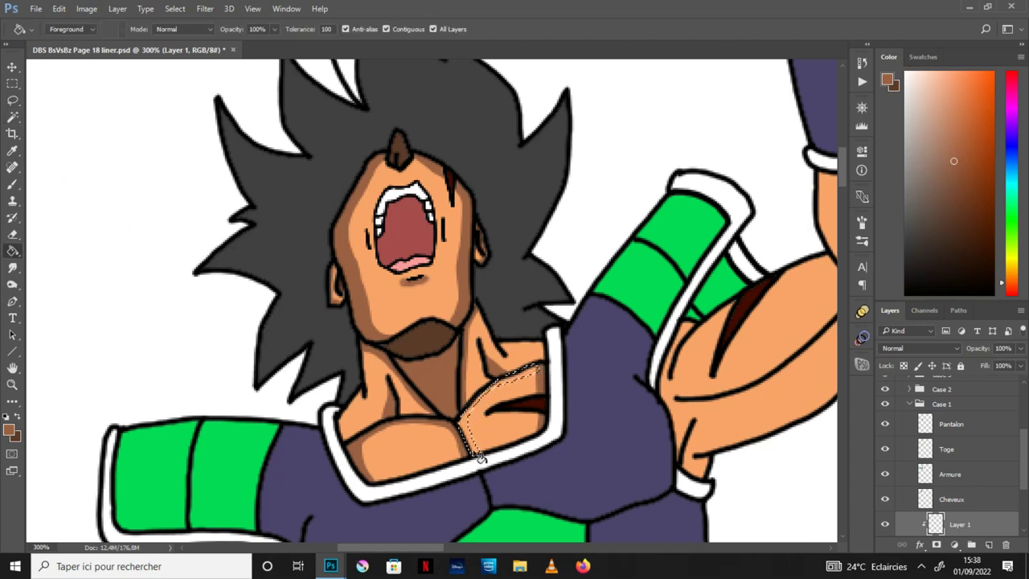
key("ctrl+d")
key("b")
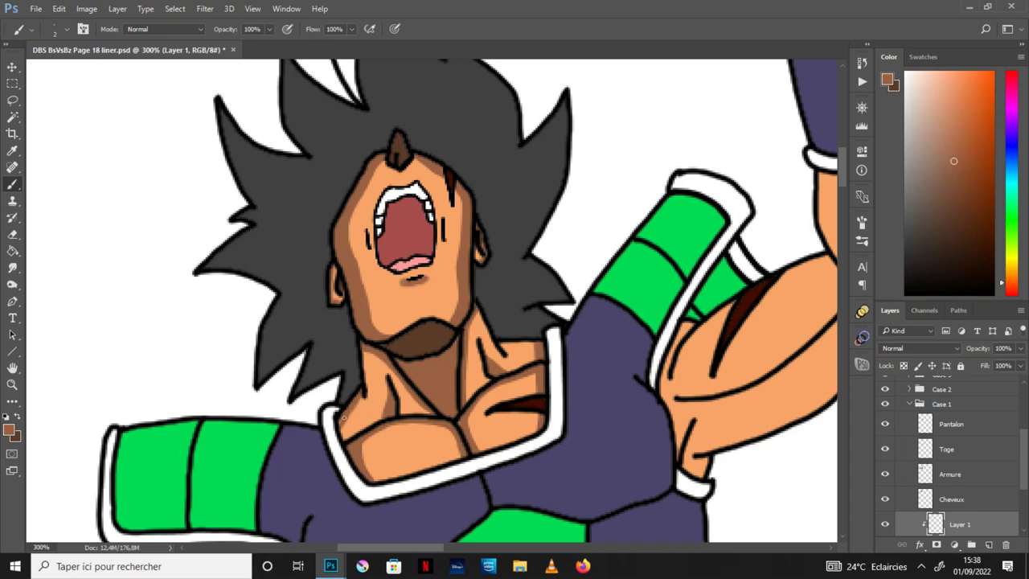
left_click_drag(369, 395, 365, 367)
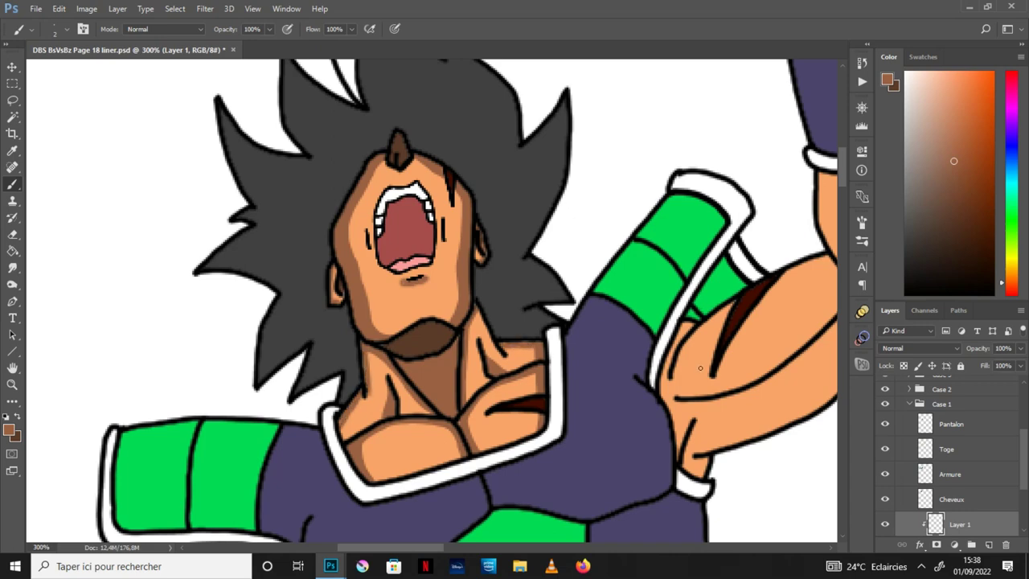
Lasso the base of the raised left hand's thumb and fill it with the darker brown.
left_click(17, 417)
key("h")
left_click_drag(480, 478, 601, 260)
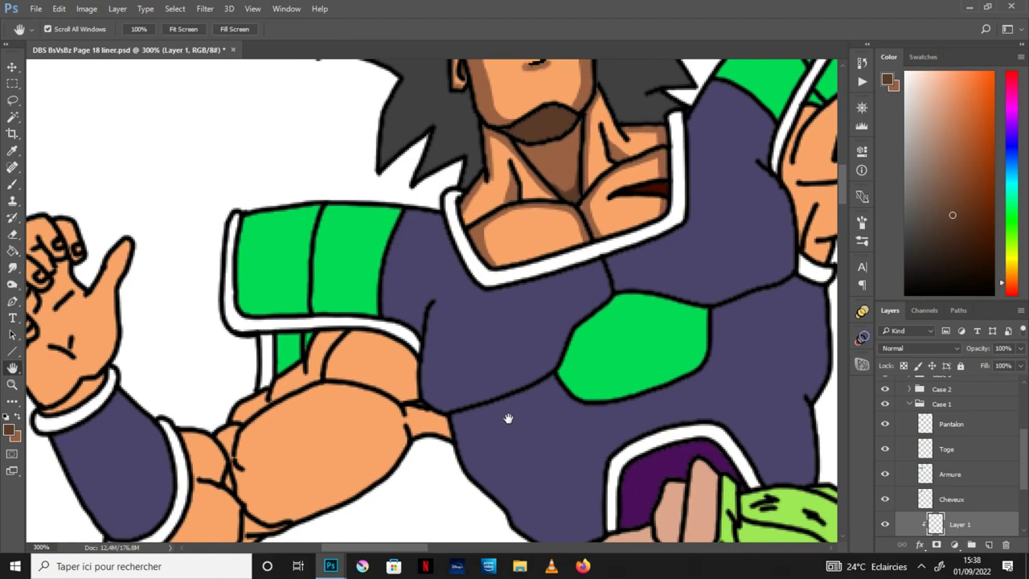
left_click_drag(508, 418, 609, 368)
left_click_drag(471, 366, 441, 344)
left_click(12, 100)
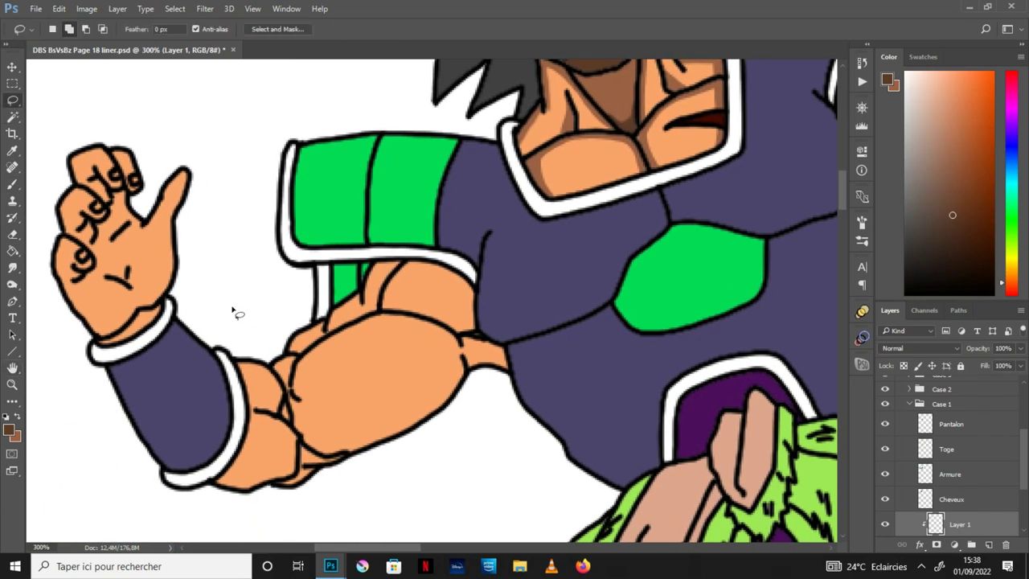
right_click(164, 203)
key("Escape")
left_click_drag(150, 221, 165, 200)
left_click(12, 251)
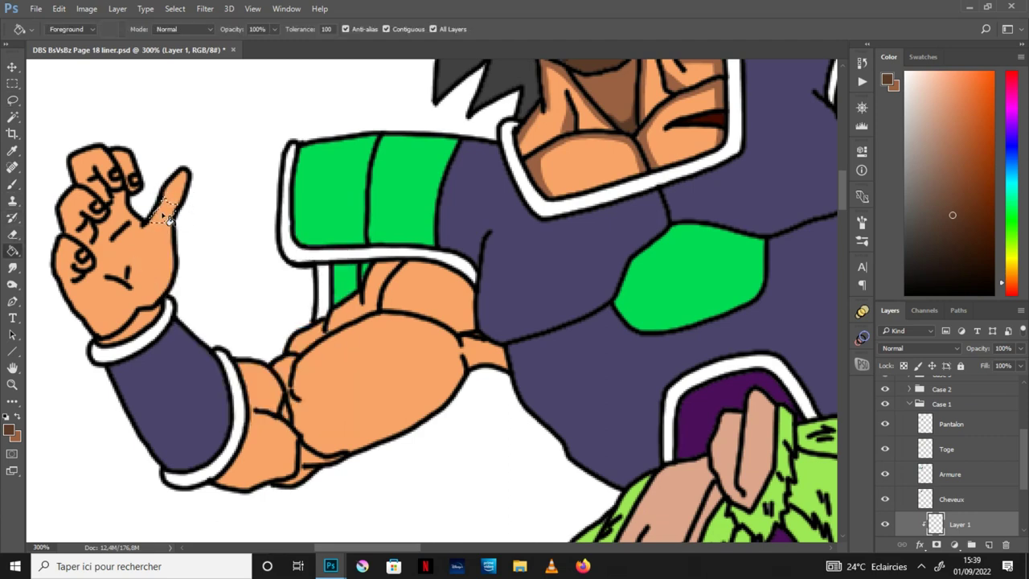
left_click(164, 216)
key("ctrl+d")
Lasso the hollow of the palm beneath the curled fingers and fill it with the darker brown.
key("l")
left_click_drag(145, 224, 127, 270)
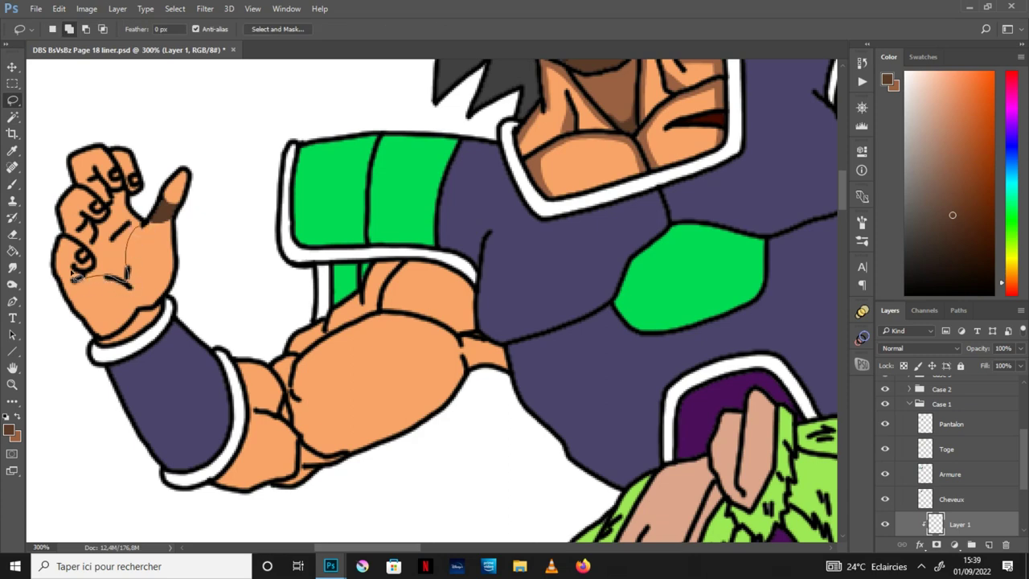
mouse_move(87, 235)
left_mouse_down()
mouse_move(105, 216)
mouse_move(94, 186)
mouse_move(102, 184)
mouse_move(131, 191)
mouse_move(157, 231)
left_mouse_up()
key("g")
left_click(158, 234)
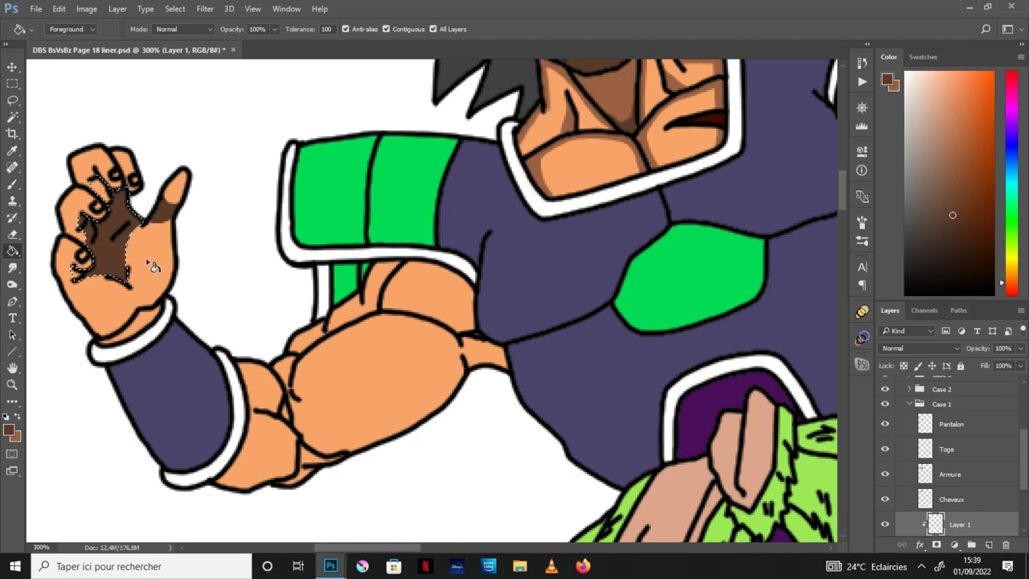
key("ctrl+d")
Lasso a shadow along the outer edge of the hand from the little finger to the wrist and fill it with the lighter brown.
left_click(17, 416)
key("l")
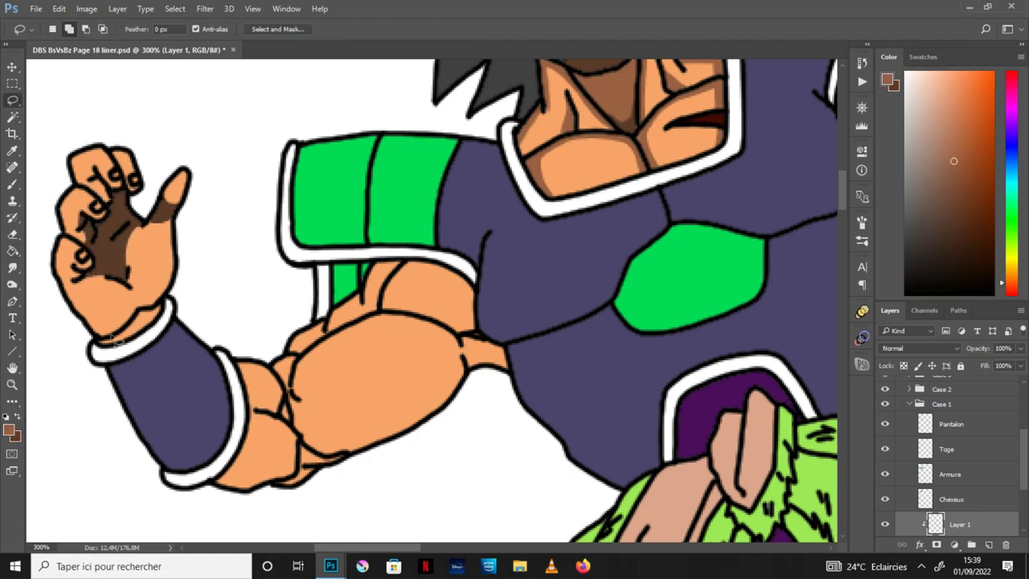
mouse_move(115, 338)
left_mouse_down()
mouse_move(65, 270)
mouse_move(62, 249)
left_mouse_up()
key("ctrl+d")
mouse_move(63, 248)
left_mouse_down()
mouse_move(90, 354)
mouse_move(119, 346)
left_mouse_up()
key("g")
left_click(89, 322)
key("ctrl+d")
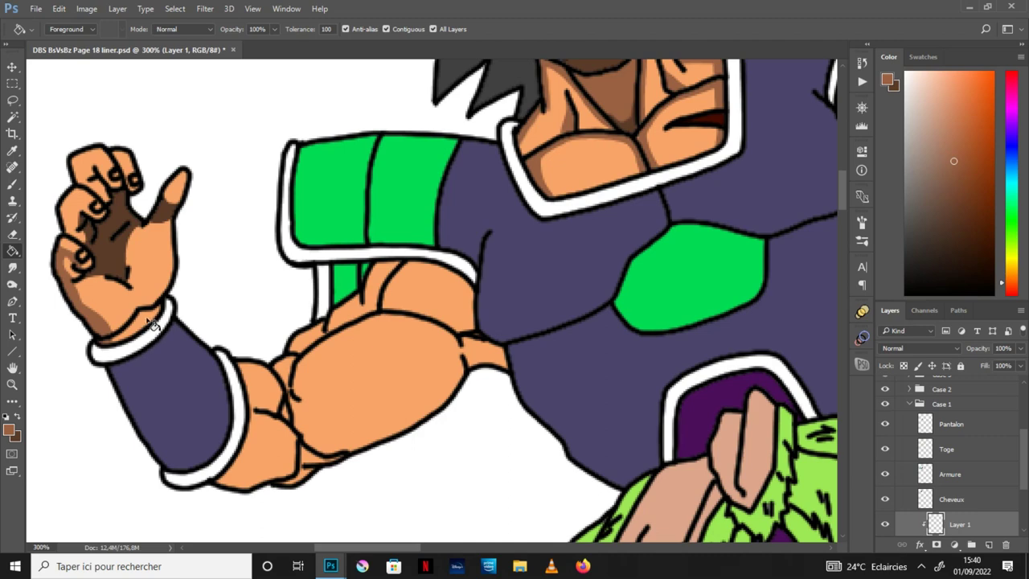
Brush lighter brown shadows onto the left hand's fingers and wrist, and lasso and fill the palm's thumb-side edge with the same tone.
key("b")
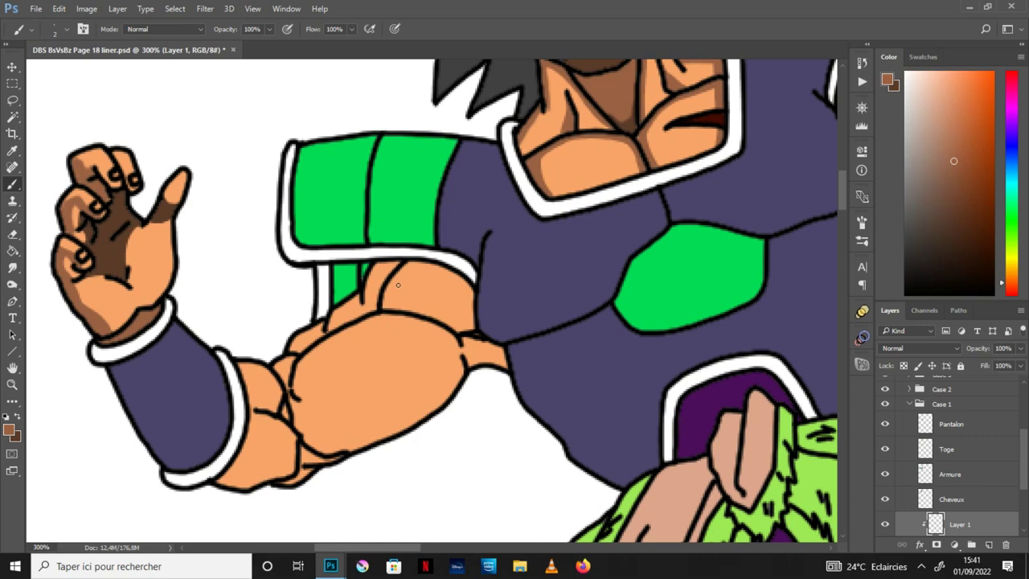
key("l")
mouse_move(171, 219)
left_mouse_down()
mouse_move(161, 303)
mouse_move(184, 263)
mouse_move(172, 222)
left_mouse_up()
key("g")
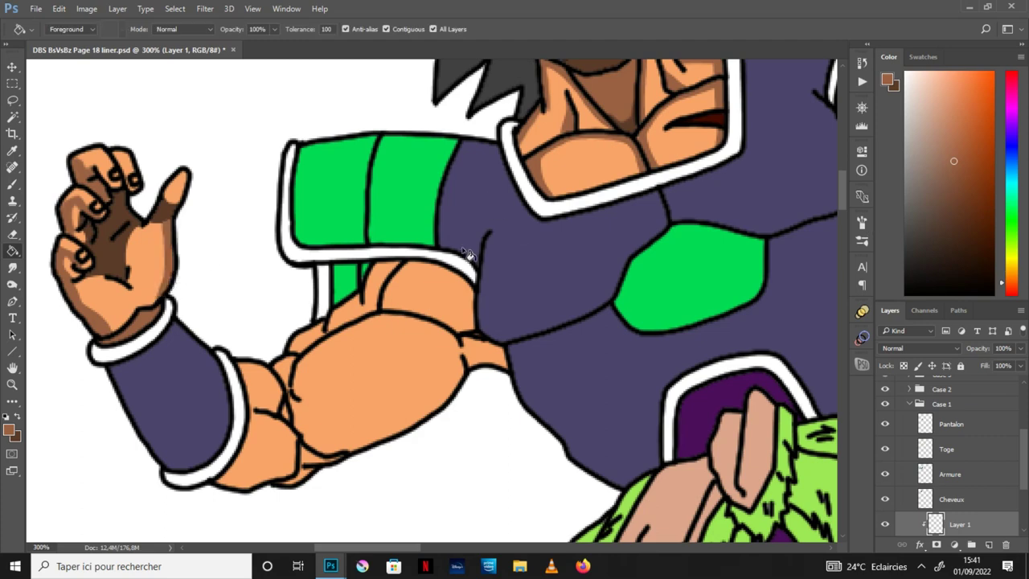
Lasso the top of the left upper arm beneath the shoulder guard and fill it with the darker brown.
key("l")
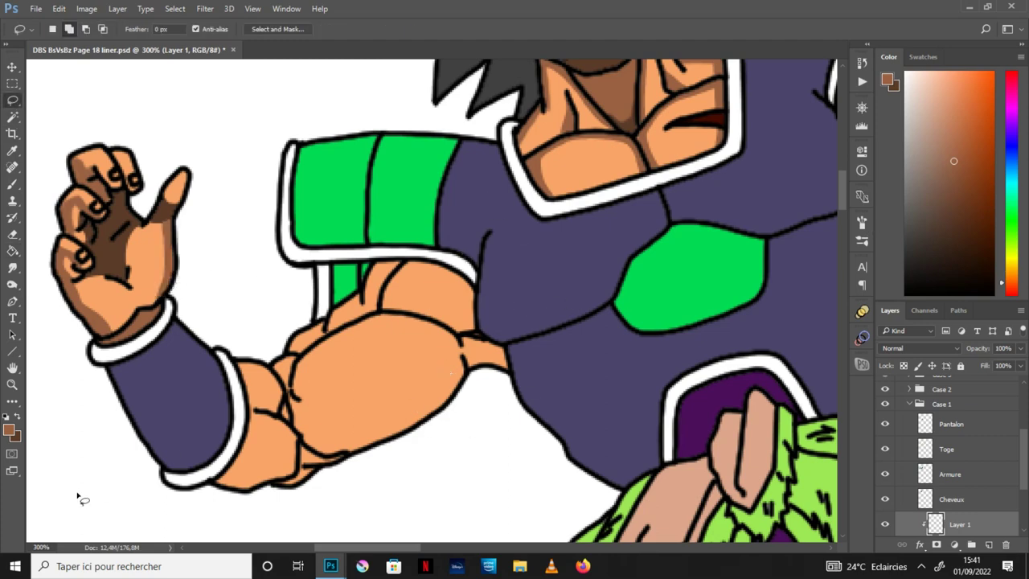
left_click(18, 417)
mouse_move(471, 292)
left_mouse_down()
mouse_move(403, 290)
mouse_move(340, 330)
mouse_move(300, 337)
mouse_move(347, 276)
mouse_move(443, 237)
mouse_move(474, 292)
left_mouse_up()
key("g")
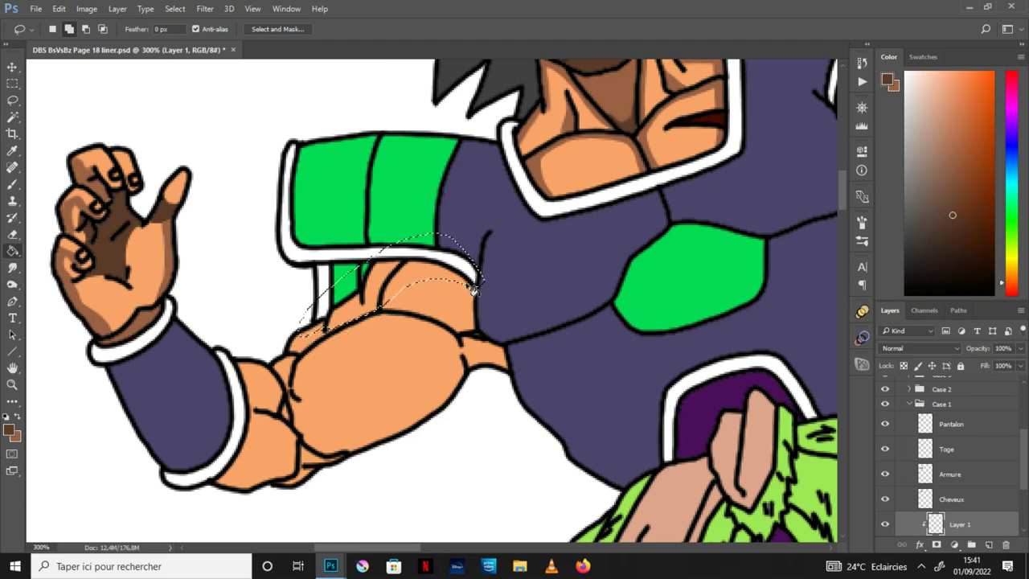
left_click(410, 264)
left_click(318, 329)
key("ctrl+d")
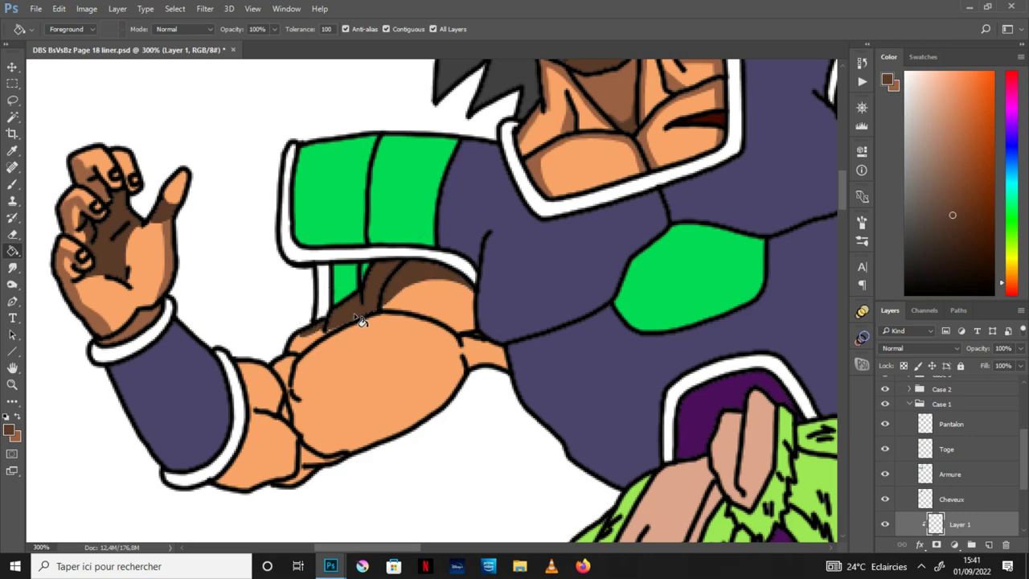
Brush the darker brown into the left armpit gap and the crease at the inner elbow.
key("b")
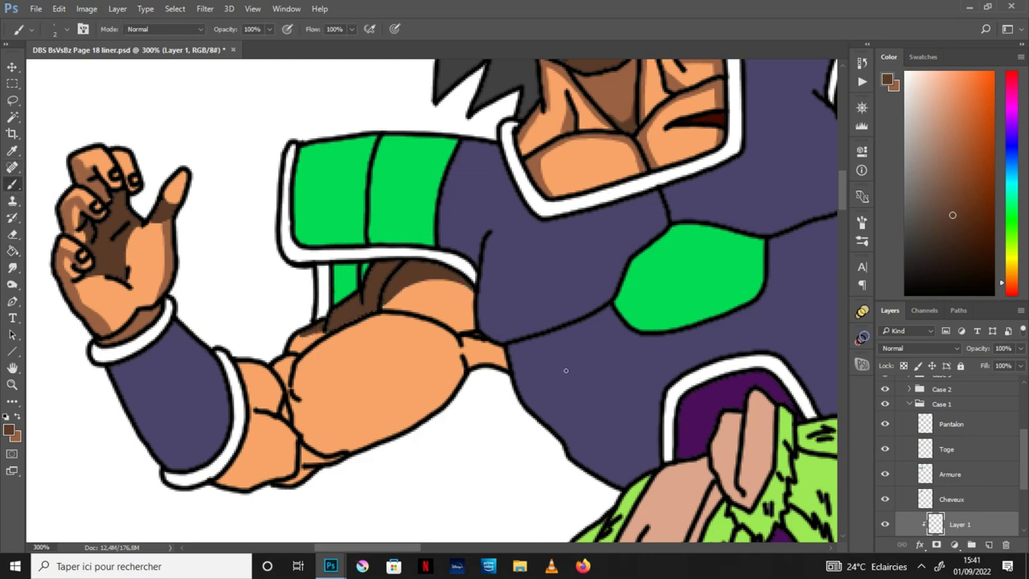
mouse_move(463, 341)
left_mouse_down()
mouse_move(470, 365)
mouse_move(479, 351)
mouse_move(485, 363)
mouse_move(464, 340)
left_mouse_up()
left_click_drag(473, 343, 505, 350)
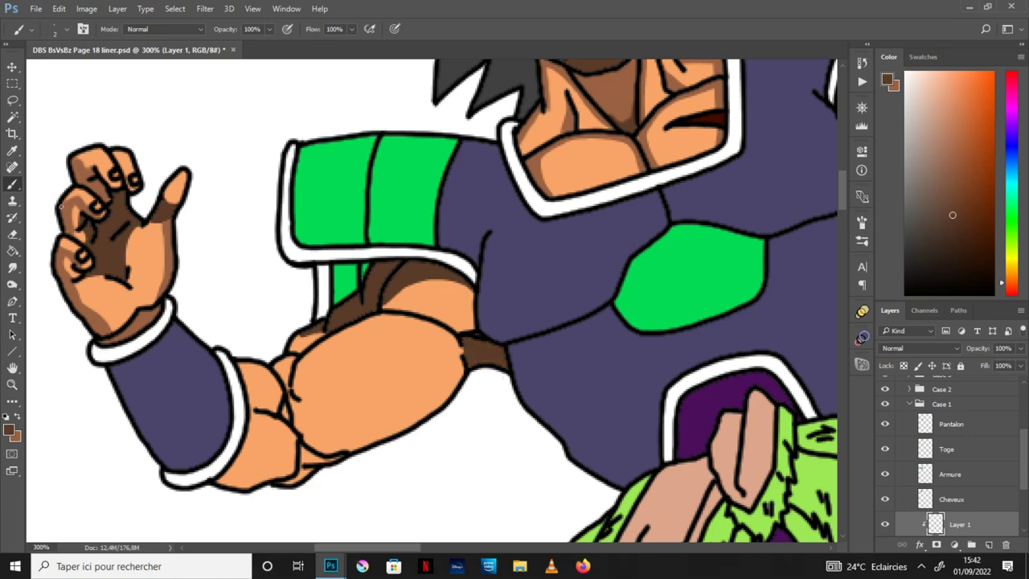
left_click(13, 100)
left_click(13, 184)
Lasso the lower edges of the left shoulder muscle and biceps and fill them with the lighter brown.
left_click(20, 419)
left_click(13, 101)
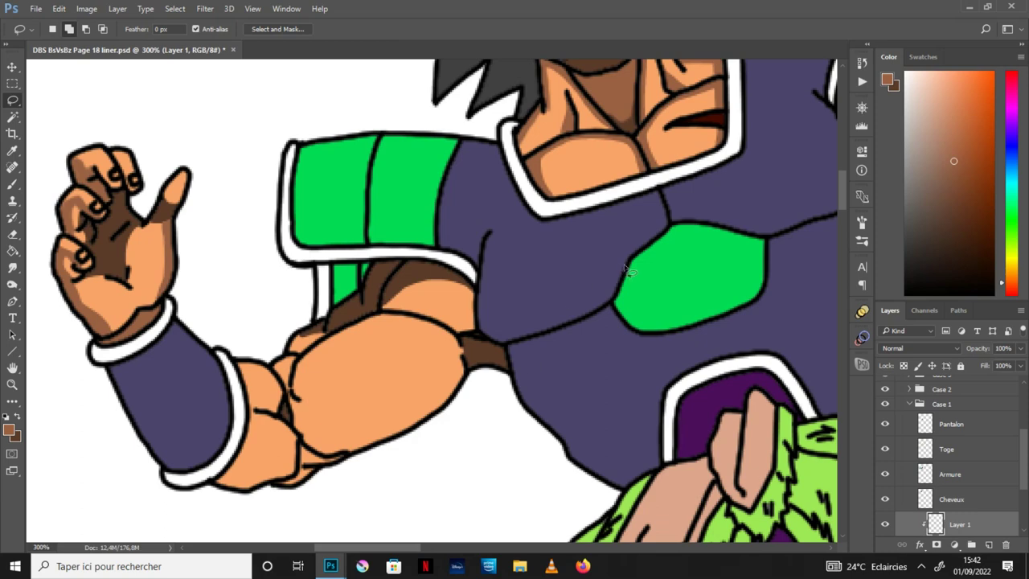
mouse_move(466, 326)
left_mouse_down()
mouse_move(382, 306)
mouse_move(478, 330)
left_mouse_up()
mouse_move(464, 364)
left_mouse_down()
mouse_move(431, 401)
mouse_move(354, 441)
mouse_move(305, 435)
mouse_move(290, 477)
mouse_move(393, 486)
mouse_move(471, 402)
left_mouse_up()
key("g")
key("ctrl+d")
key("l")
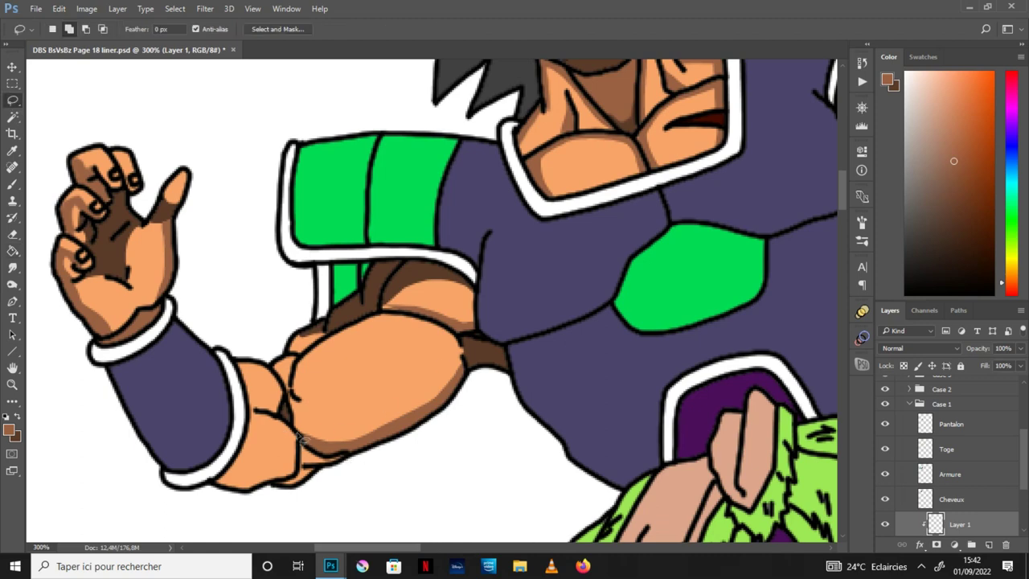
Shade the underside of the left forearm and elbow with the lighter brown, using a lasso fill and the brush.
mouse_move(254, 416)
left_mouse_down()
mouse_move(287, 432)
mouse_move(287, 465)
mouse_move(218, 476)
mouse_move(266, 519)
mouse_move(319, 468)
mouse_move(304, 464)
mouse_move(295, 428)
mouse_move(255, 415)
left_mouse_up()
key("g")
key("ctrl+d")
left_click(12, 184)
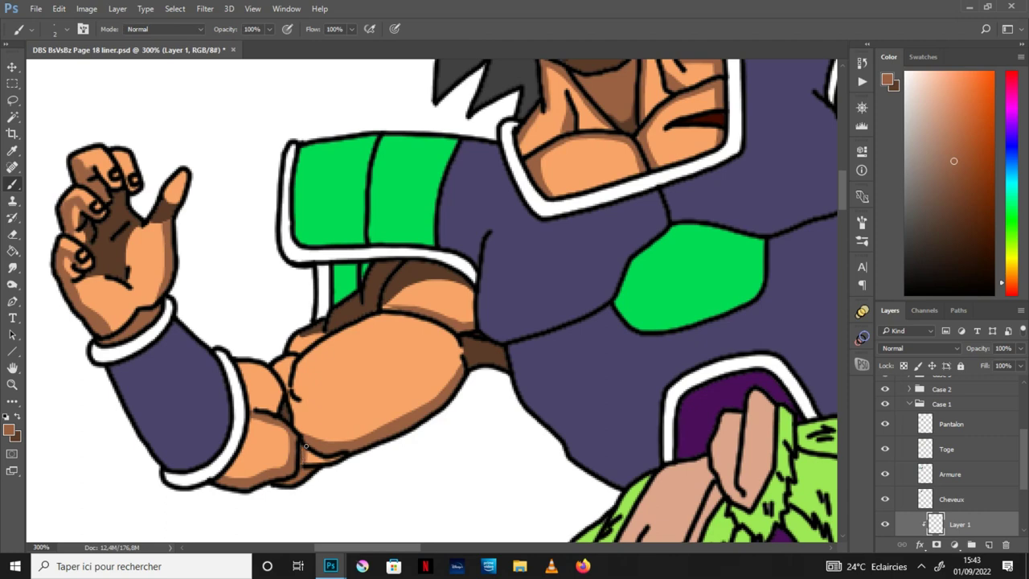
Lasso and fill the edges of the upper left forearm muscle with the lighter brown, and brush shadow onto the small muscle beside it.
left_click(12, 100)
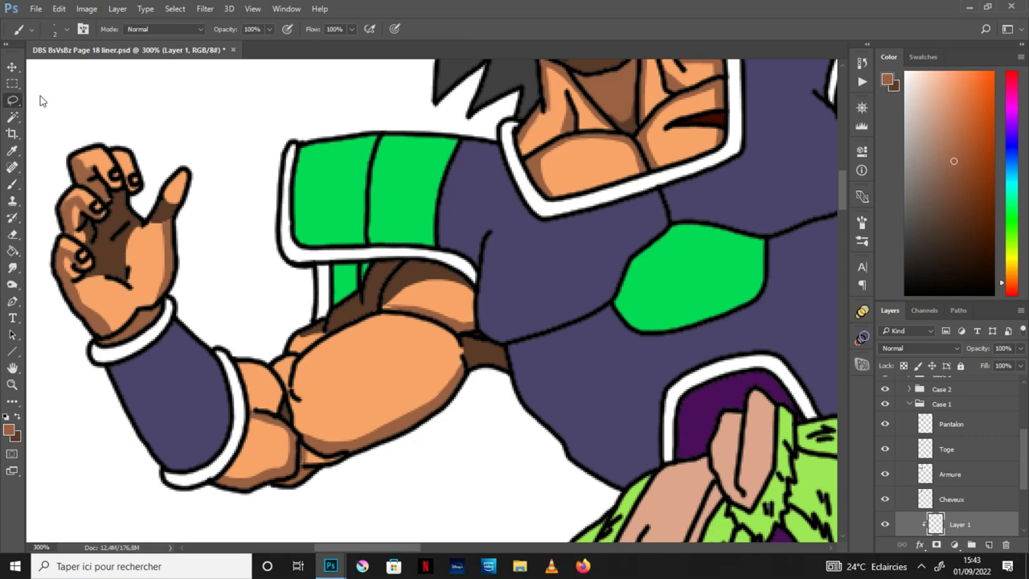
mouse_move(254, 406)
left_mouse_down()
mouse_move(277, 411)
mouse_move(287, 391)
mouse_move(284, 419)
mouse_move(255, 414)
mouse_move(275, 379)
mouse_move(244, 374)
mouse_move(265, 373)
mouse_move(286, 388)
mouse_move(270, 366)
mouse_move(238, 360)
left_mouse_up()
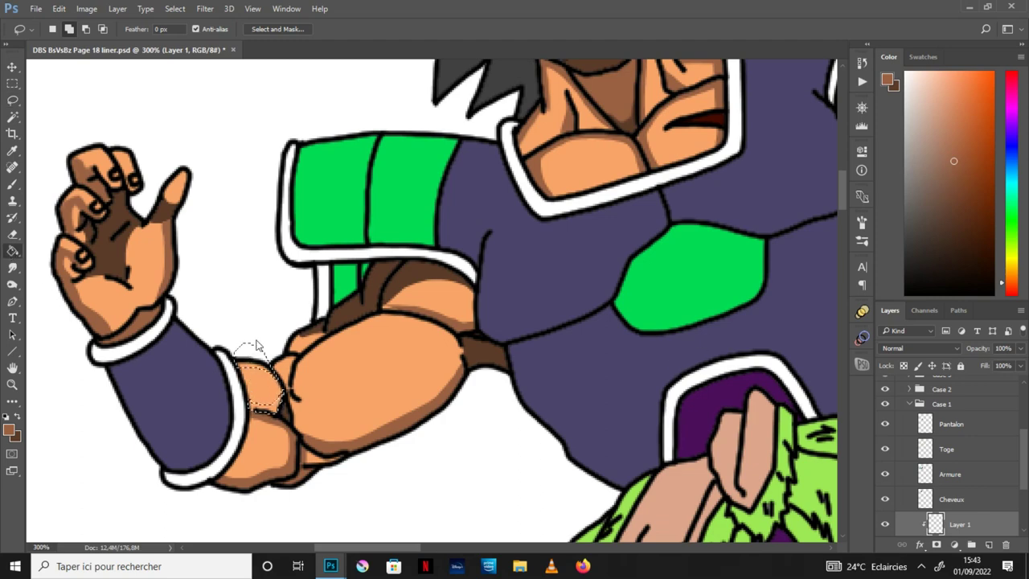
left_click(12, 251)
left_click(276, 409)
key("ctrl+d")
left_click(12, 183)
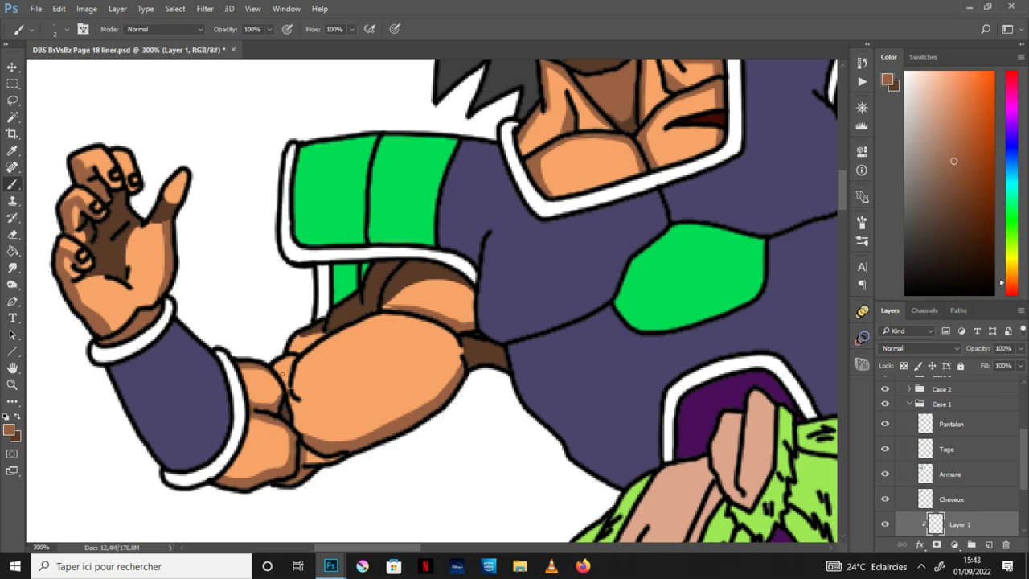
left_click_drag(283, 375, 288, 357)
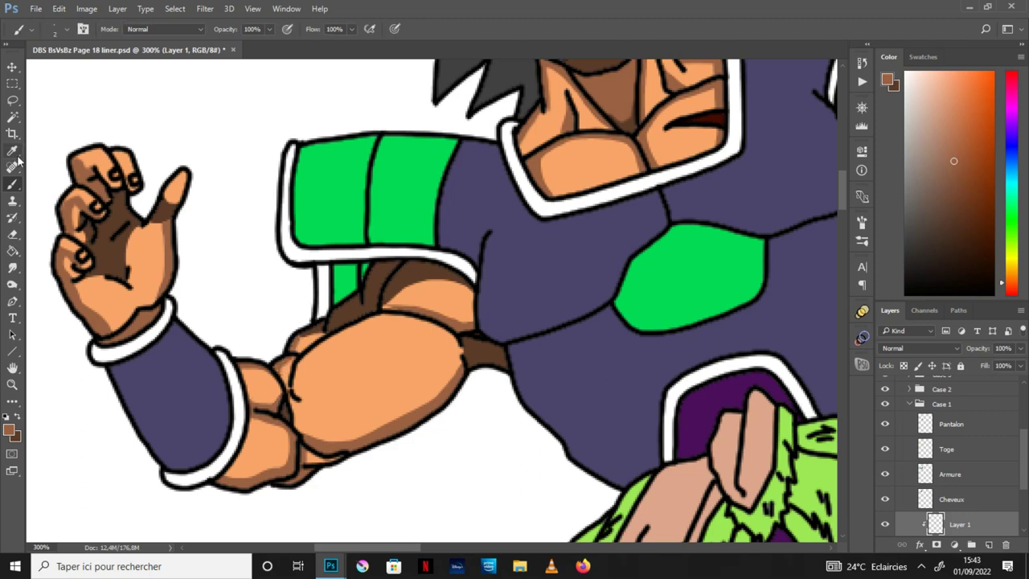
Lasso a band along the biceps' upper edge, fill it with the lighter brown, and brush the shadow down to the elbow.
left_click(12, 100)
mouse_move(462, 345)
left_mouse_down()
mouse_move(394, 325)
mouse_move(325, 354)
mouse_move(301, 377)
mouse_move(295, 421)
mouse_move(297, 365)
mouse_move(356, 322)
mouse_move(383, 315)
mouse_move(446, 327)
mouse_move(462, 345)
left_mouse_up()
key("g")
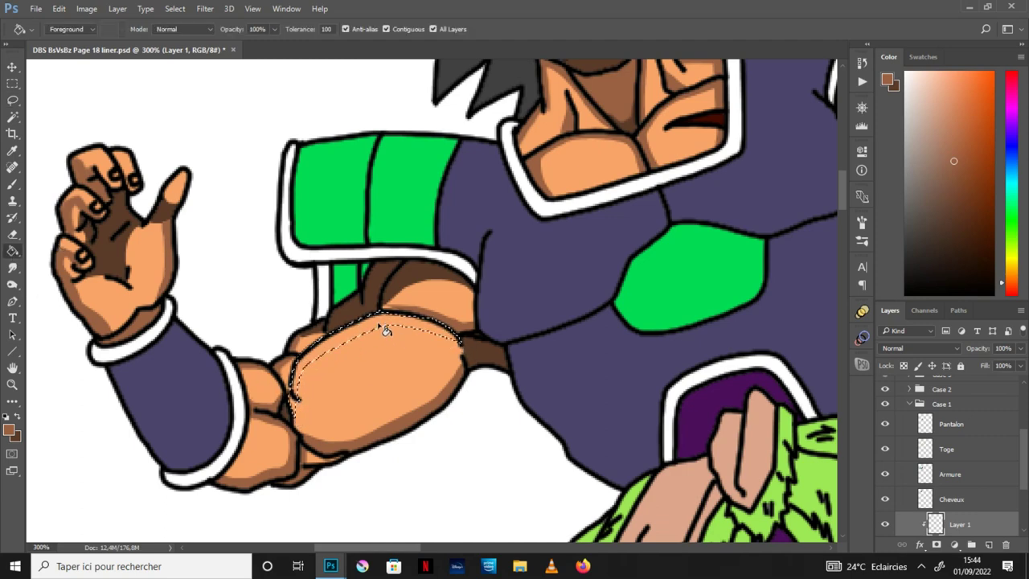
left_click(380, 322)
key("ctrl+d")
key("b")
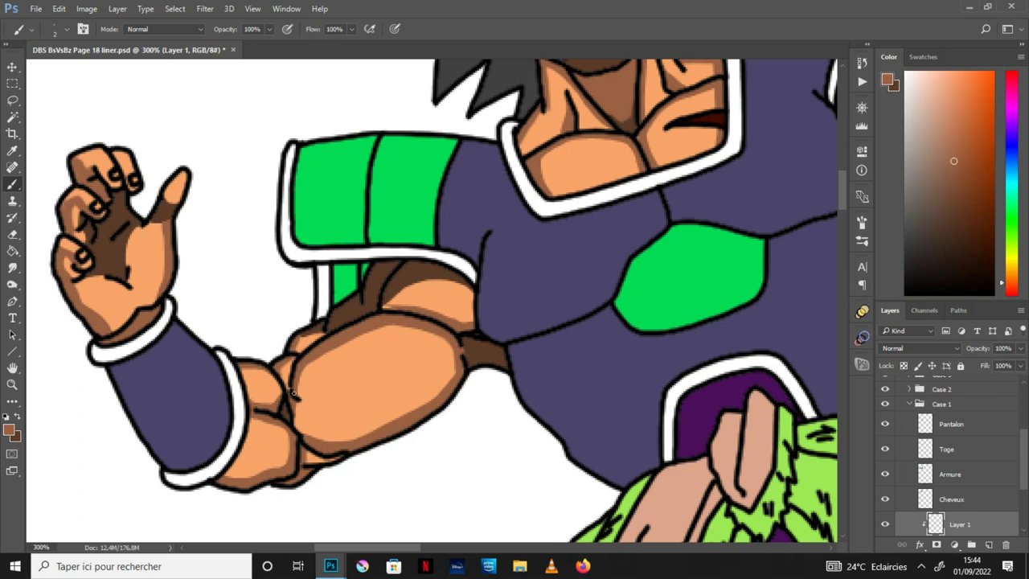
left_click_drag(304, 434, 295, 409)
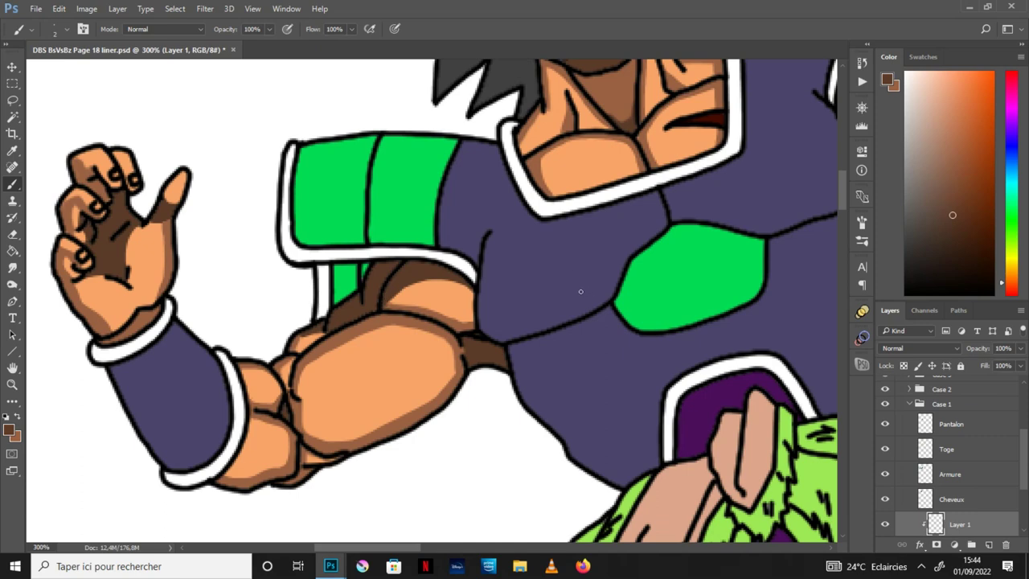
Lasso the hollow of the raised right hand's palm beneath the fingers and fill it with the lighter brown.
key("ctrl+minus")
key("ctrl+minus")
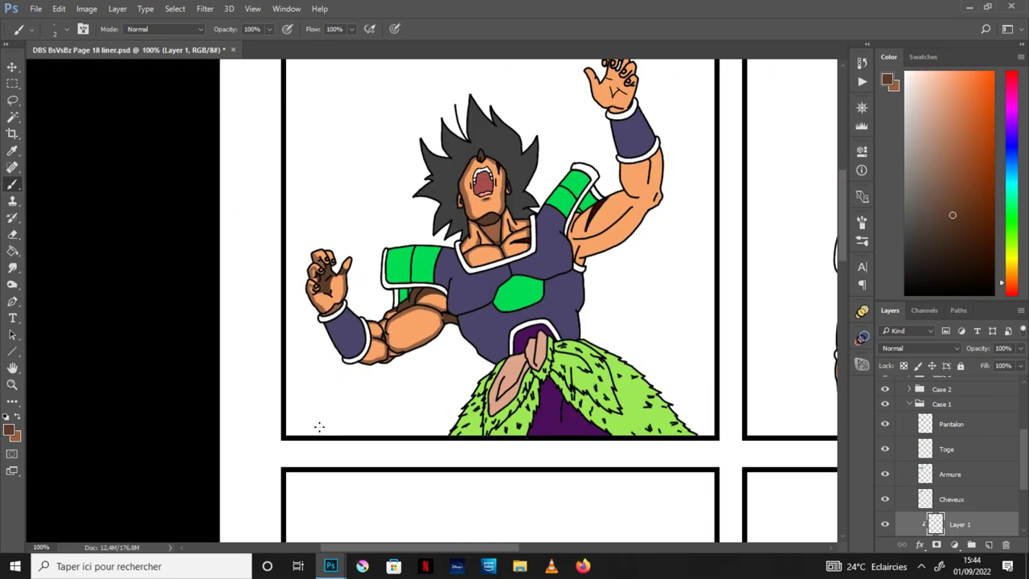
key("h")
left_click_drag(648, 312, 448, 372)
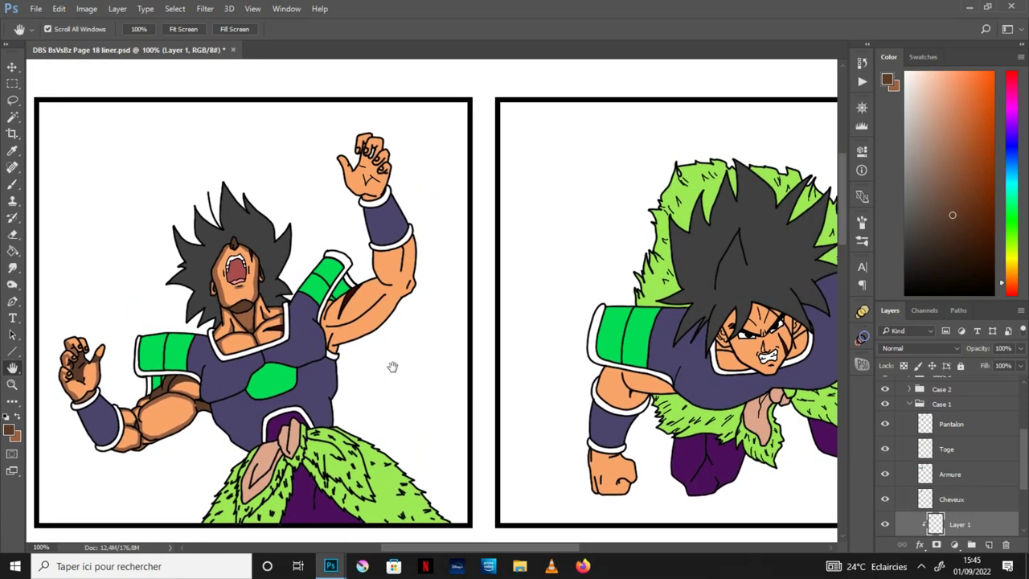
scroll(455, 366, "up", 1)
scroll(483, 335, "up", 1)
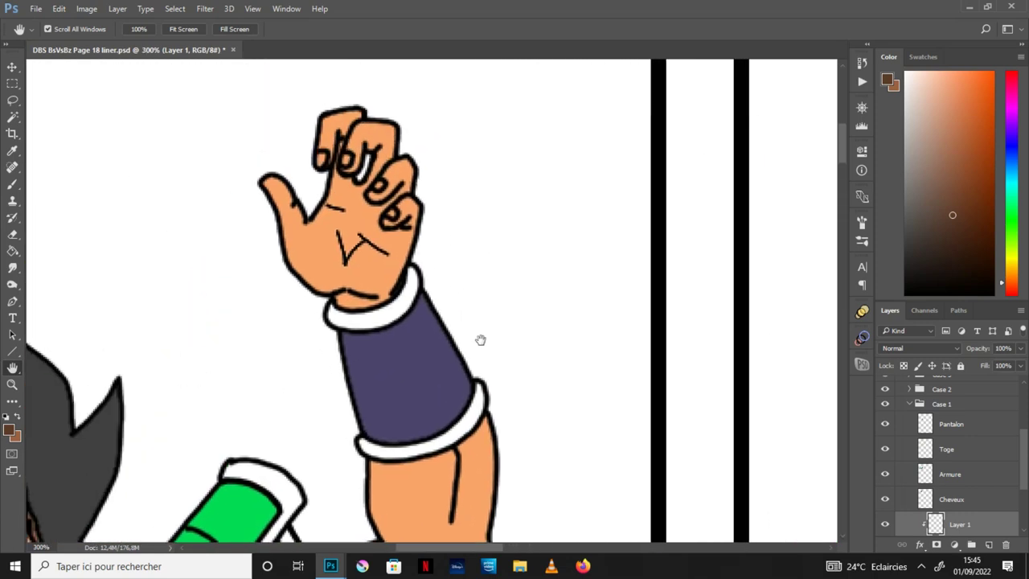
left_click(12, 100)
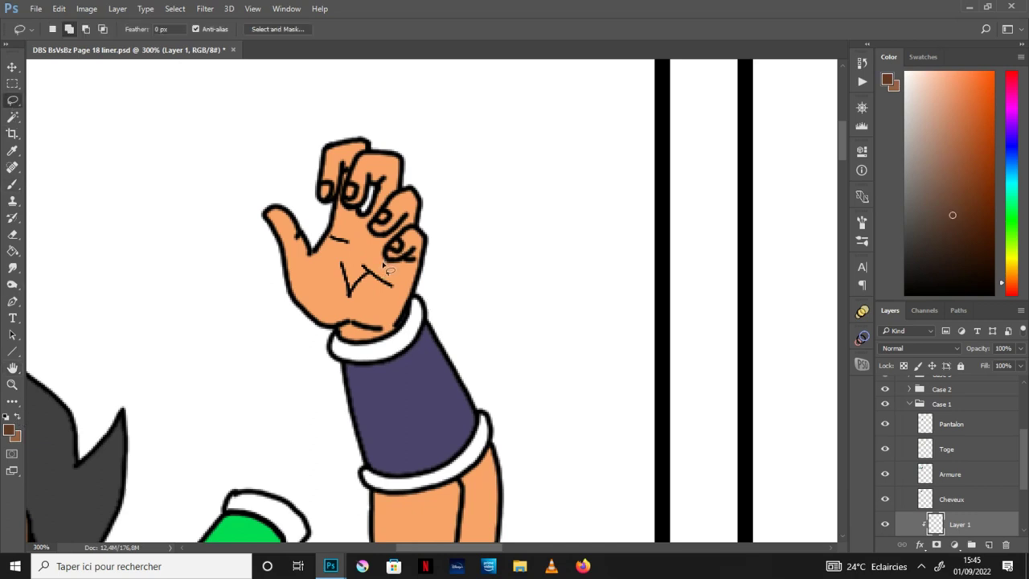
key("x")
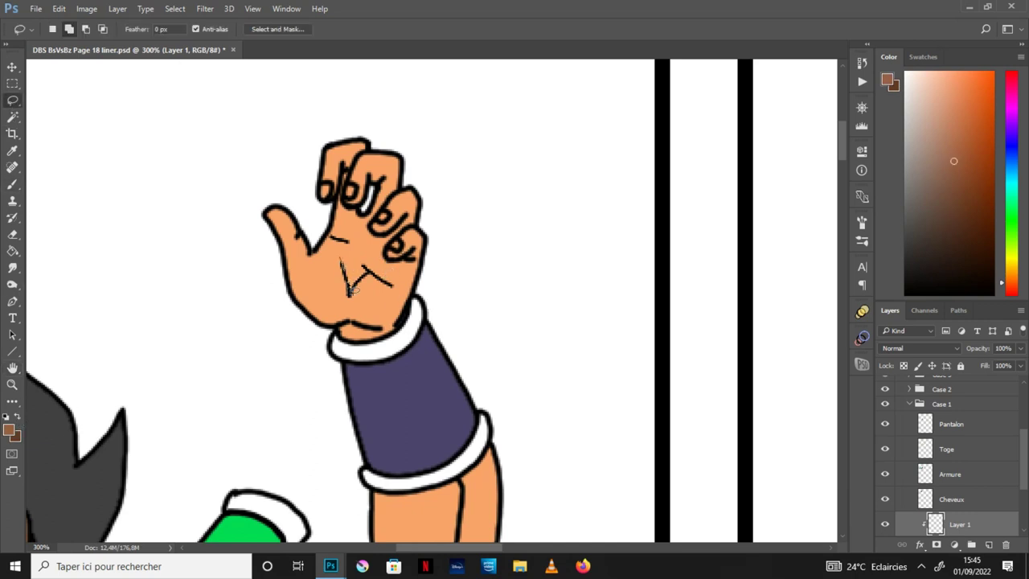
mouse_move(370, 279)
left_mouse_down()
mouse_move(415, 278)
mouse_move(421, 265)
mouse_move(388, 259)
mouse_move(384, 240)
mouse_move(353, 211)
mouse_move(333, 242)
mouse_move(351, 251)
mouse_move(347, 270)
left_mouse_up()
key("g")
left_click(367, 259)
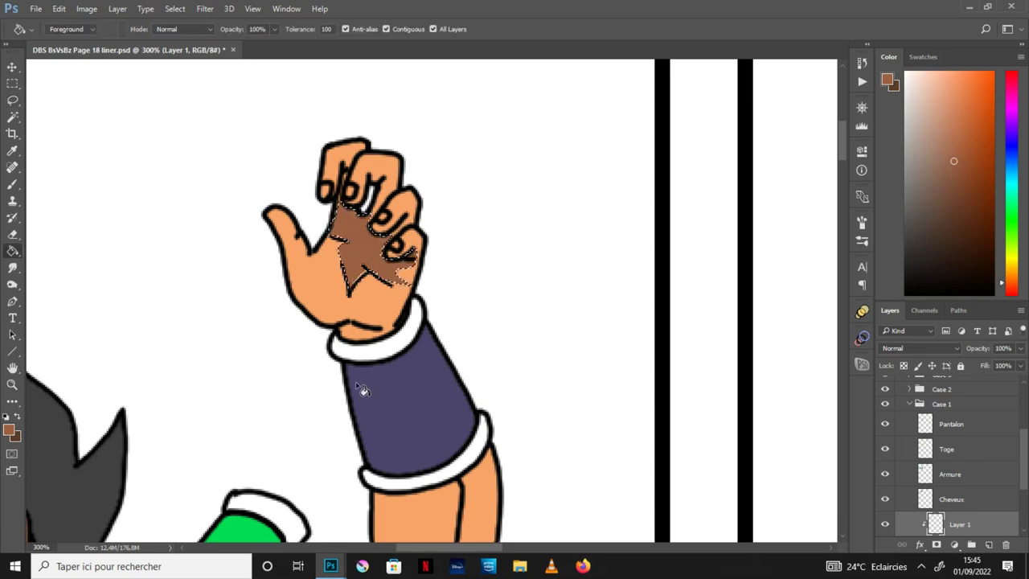
key("ctrl+d")
Brush darker brown accents along the right palm's creases and beneath its curled fingers.
key("b")
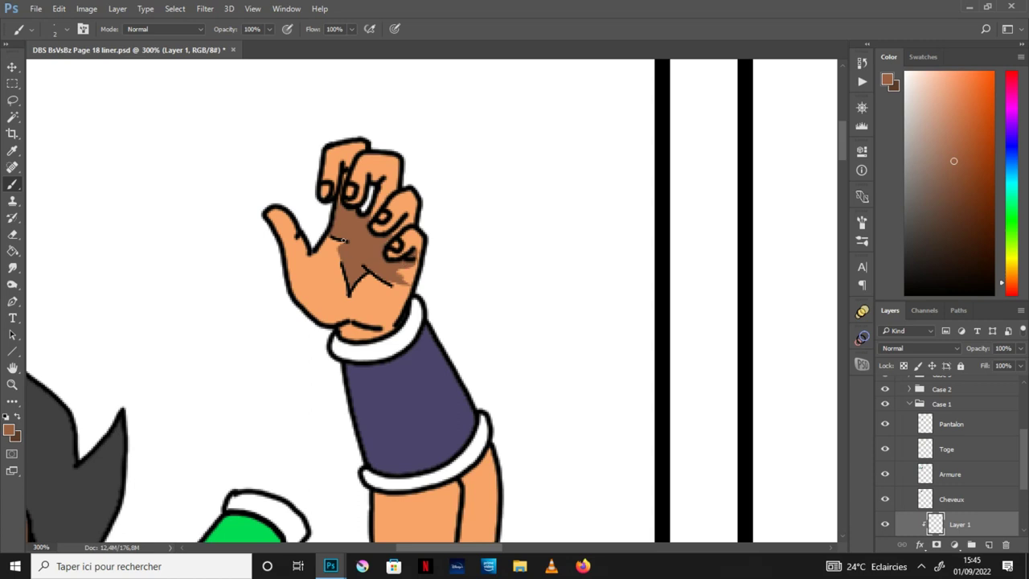
left_click(18, 416)
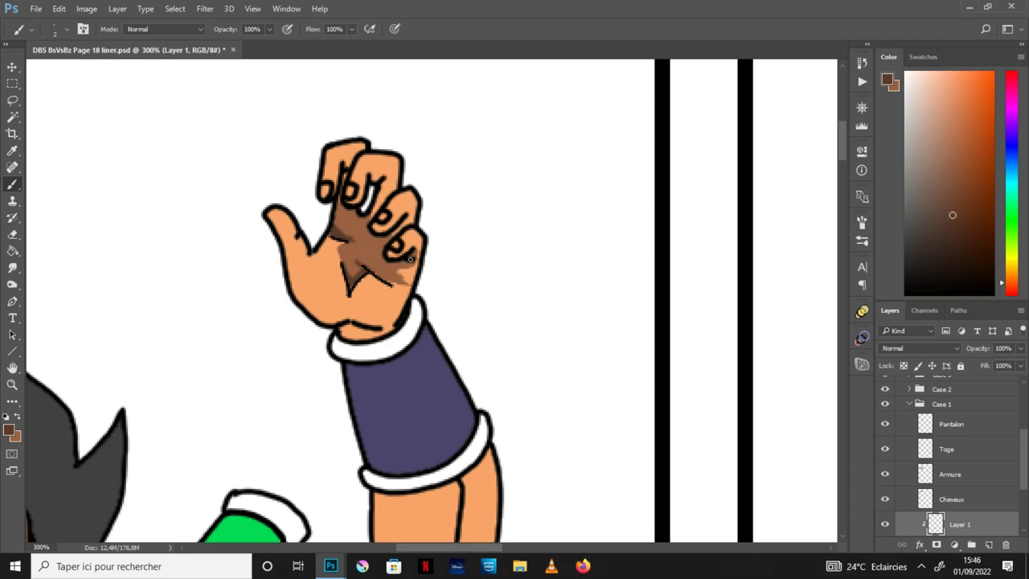
left_click_drag(393, 240, 389, 235)
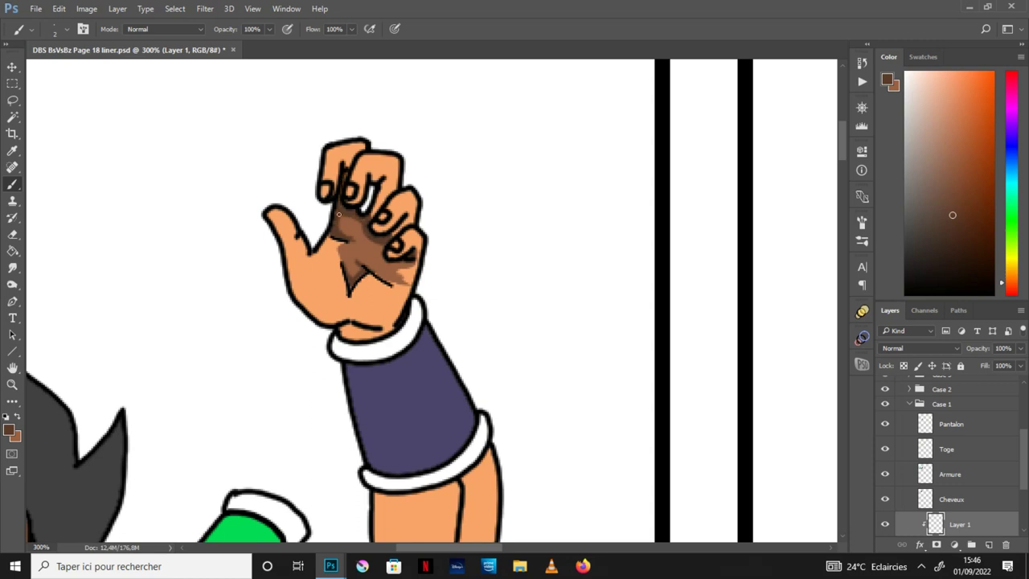
Brush lighter brown shadows along the right hand's thumb, wrist, outer edge and each finger.
key("x")
left_click_drag(298, 238, 275, 209)
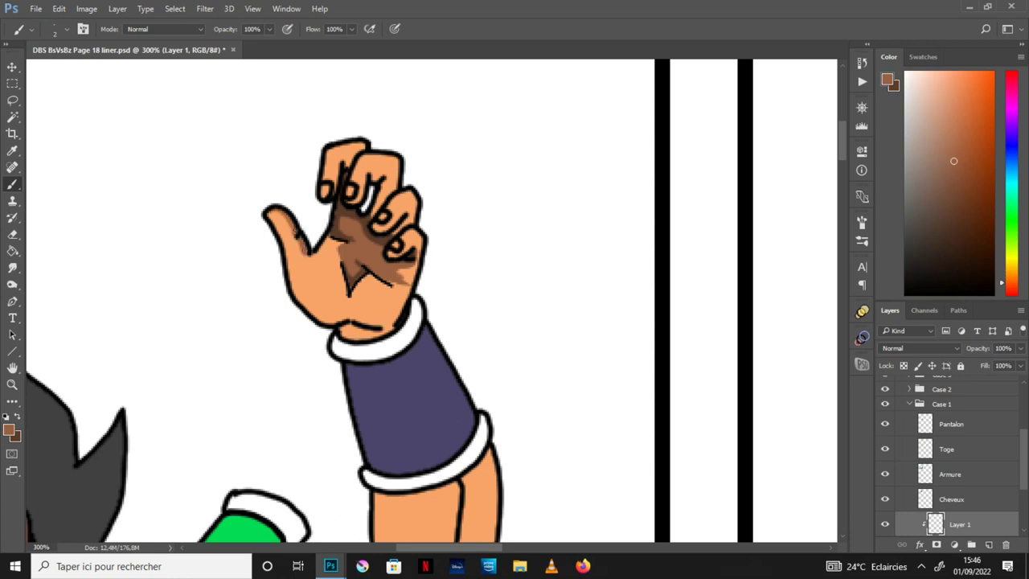
mouse_move(350, 326)
left_mouse_down()
mouse_move(419, 262)
mouse_move(391, 328)
mouse_move(414, 262)
left_mouse_up()
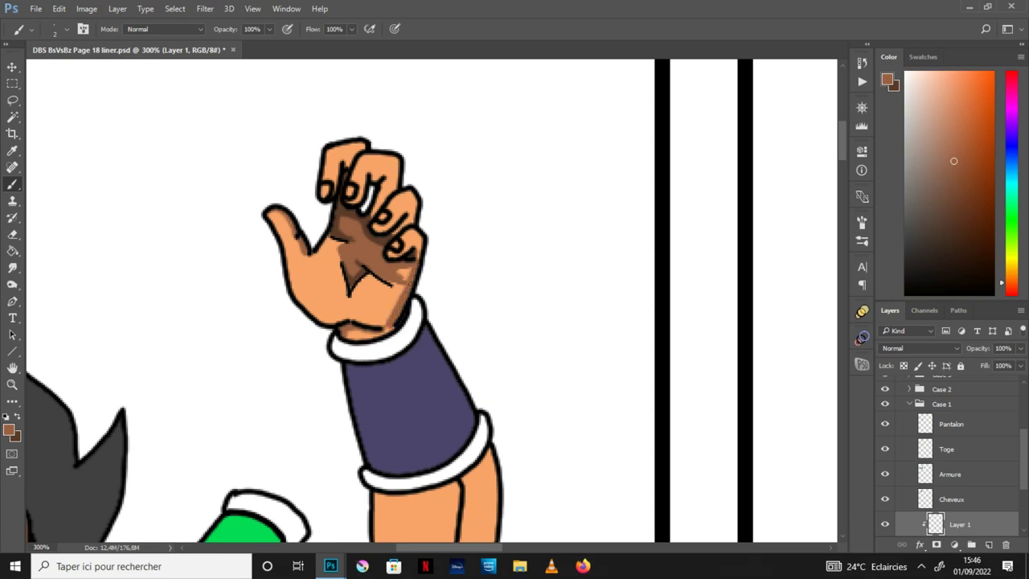
mouse_move(397, 229)
left_mouse_down()
mouse_move(414, 219)
mouse_move(381, 229)
mouse_move(414, 216)
mouse_move(388, 191)
mouse_move(400, 158)
left_mouse_up()
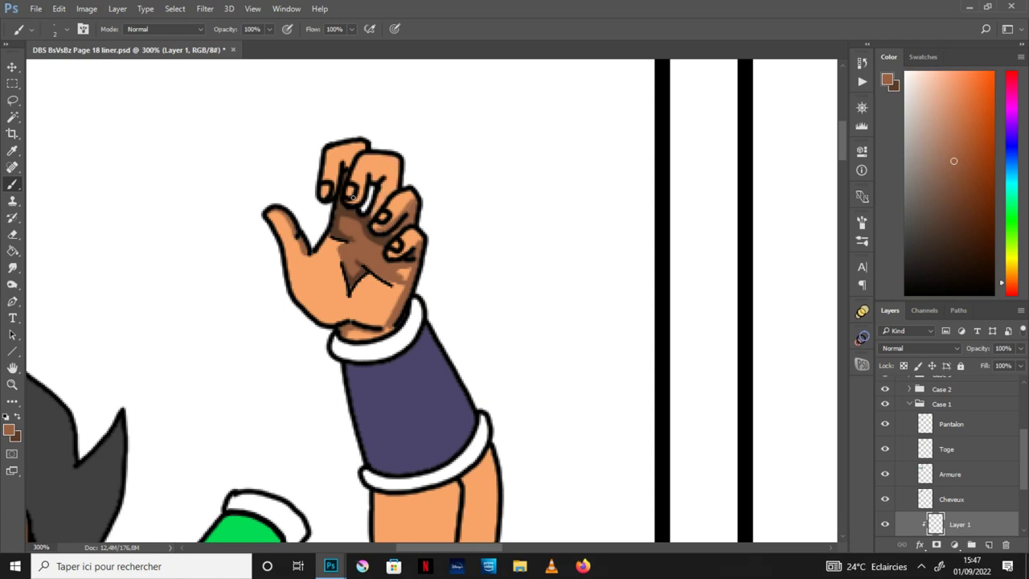
left_click_drag(360, 202, 366, 174)
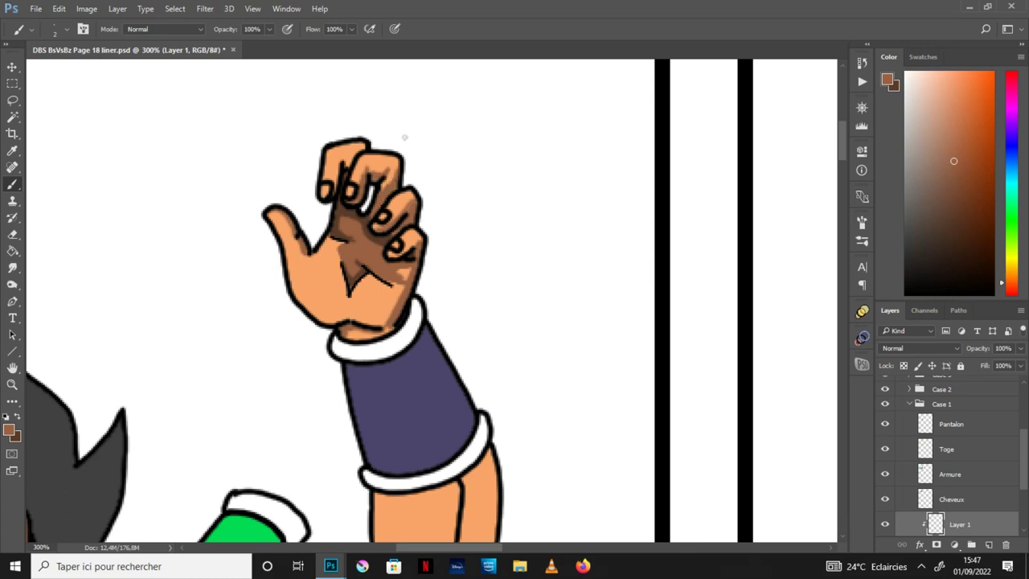
mouse_move(340, 154)
left_mouse_down()
mouse_move(331, 193)
mouse_move(336, 184)
left_mouse_up()
Lasso the thumb-side edge of the right palm down to the wrist and fill it with the lighter brown.
key("l")
mouse_move(386, 328)
left_mouse_down()
mouse_move(305, 301)
mouse_move(267, 214)
mouse_move(304, 340)
mouse_move(386, 328)
left_mouse_up()
key("g")
key("ctrl+d")
key("b")
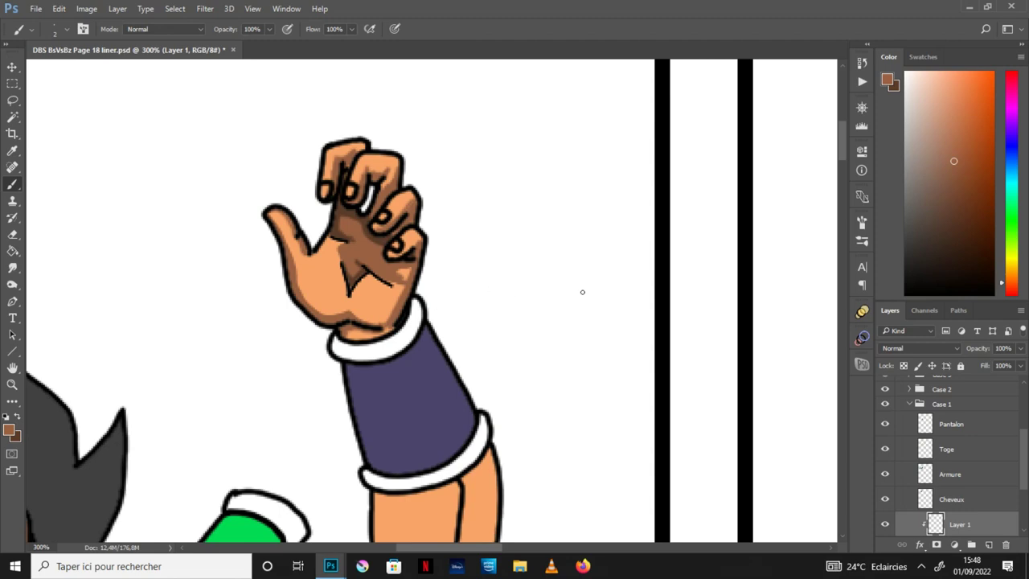
Lasso the part of the right upper arm beside the shoulder guard and fill it with the darker brown.
left_click(12, 368)
key("ctrl+1")
left_click_drag(498, 471, 490, 331)
key("ctrl+plus")
key("ctrl+plus")
mouse_move(478, 223)
left_mouse_down()
mouse_move(461, 341)
mouse_move(466, 326)
left_mouse_up()
key("l")
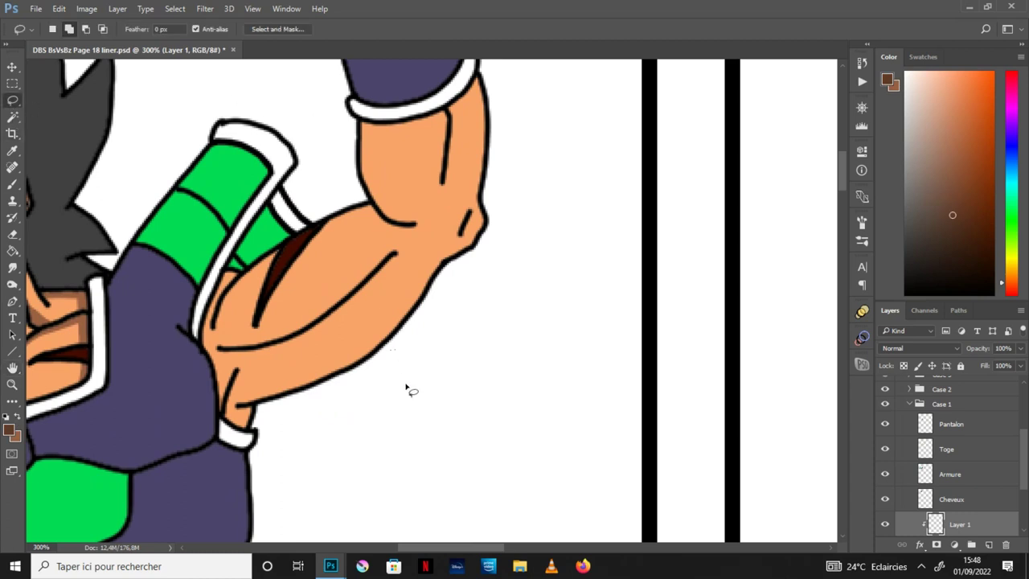
mouse_move(329, 230)
left_mouse_down()
mouse_move(280, 306)
mouse_move(310, 273)
mouse_move(227, 343)
mouse_move(208, 347)
mouse_move(250, 293)
mouse_move(325, 242)
mouse_move(183, 309)
mouse_move(201, 345)
left_mouse_up()
key("g")
left_click(269, 297)
key("ctrl+d")
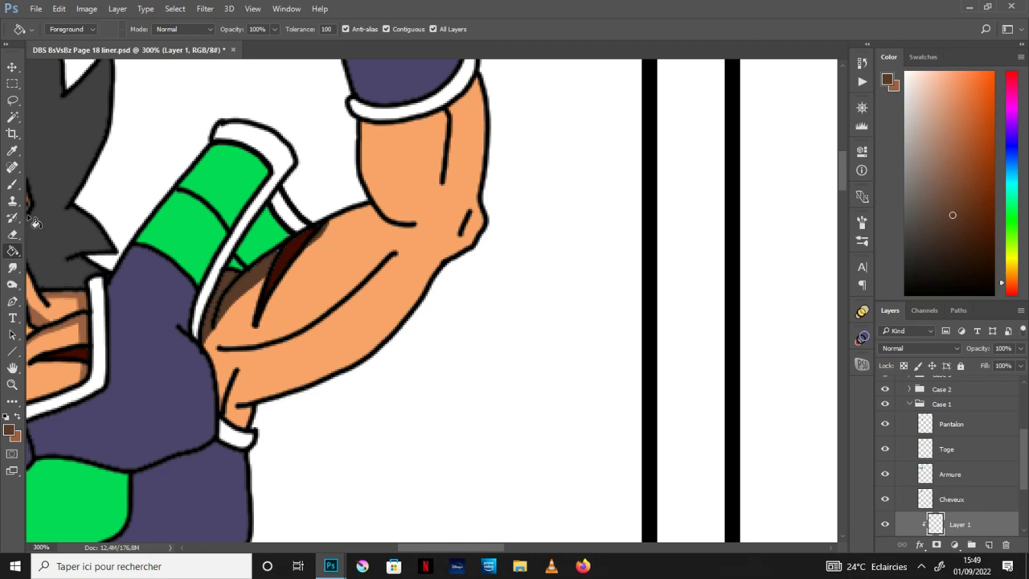
Erase the excess shadow beyond the scar on the right upper arm and brush the armpit area with the darker brown.
left_click(12, 234)
key("b")
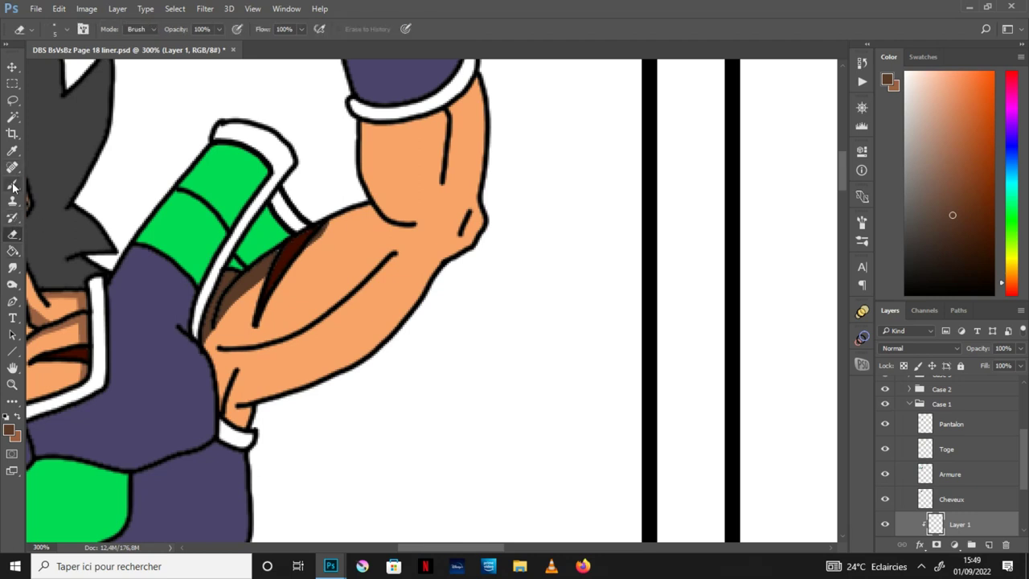
key("e")
key("b")
mouse_move(237, 396)
left_mouse_down()
mouse_move(229, 414)
mouse_move(246, 423)
left_mouse_up()
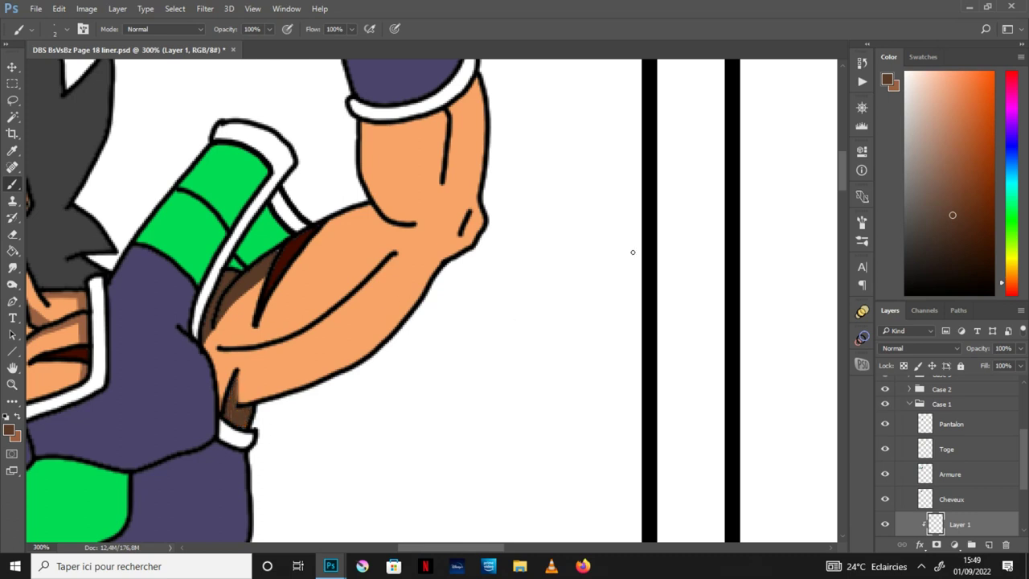
Lasso the right arm's underside, outer forearm edge and inner forearm edge, and fill them with the lighter brown.
left_click(17, 416)
left_click(12, 100)
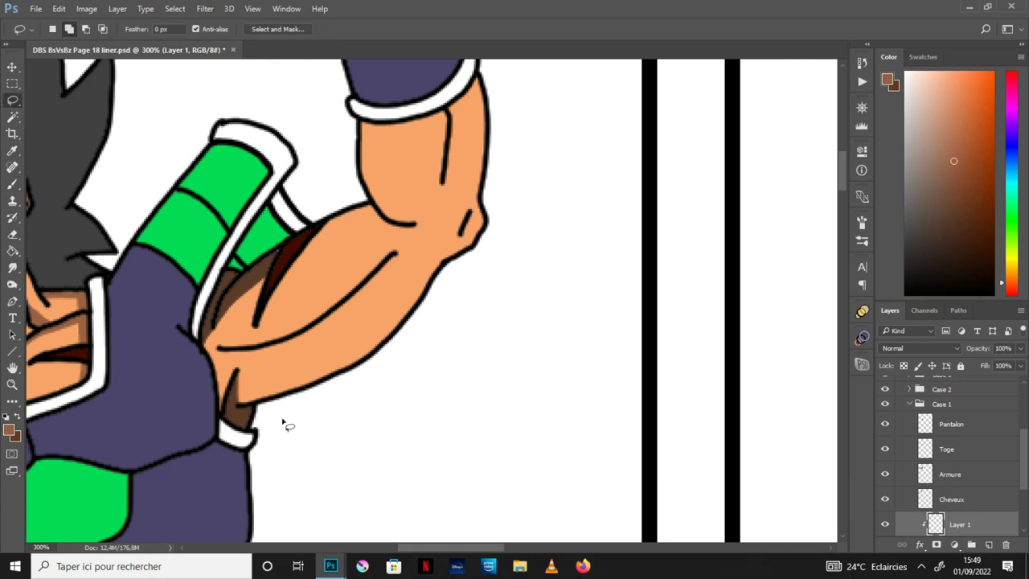
mouse_move(413, 223)
left_mouse_down()
mouse_move(383, 194)
mouse_move(380, 119)
mouse_move(352, 147)
left_mouse_up()
mouse_move(469, 93)
left_mouse_down()
mouse_move(471, 229)
mouse_move(355, 339)
mouse_move(240, 387)
mouse_move(239, 404)
mouse_move(260, 406)
mouse_move(499, 273)
mouse_move(474, 69)
left_mouse_up()
key("g")
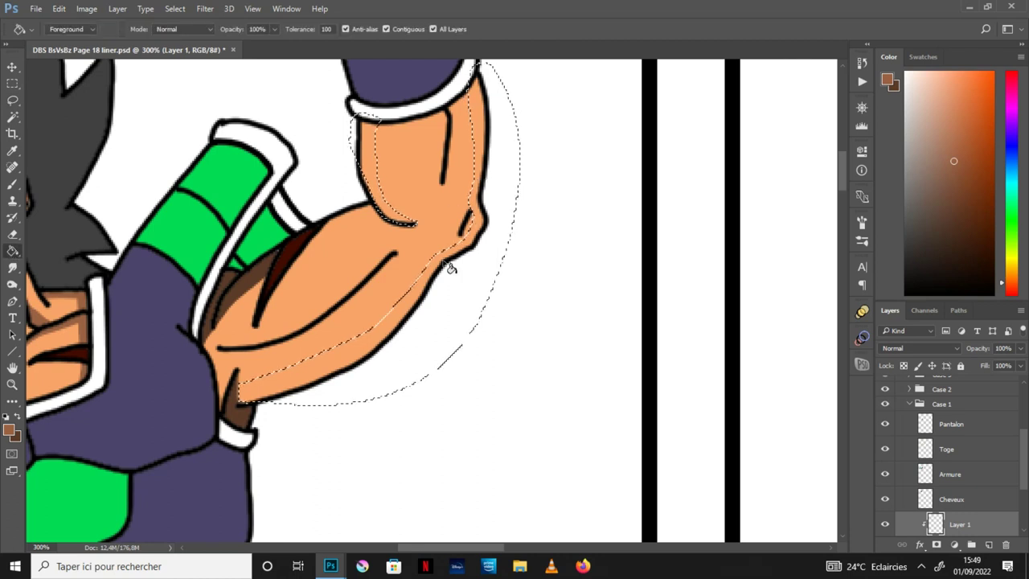
left_click(389, 326)
key("ctrl+d")
Brush lighter brown shadows around the right elbow crease, along the forearm muscle line and along the upper arm's top edge.
key("b")
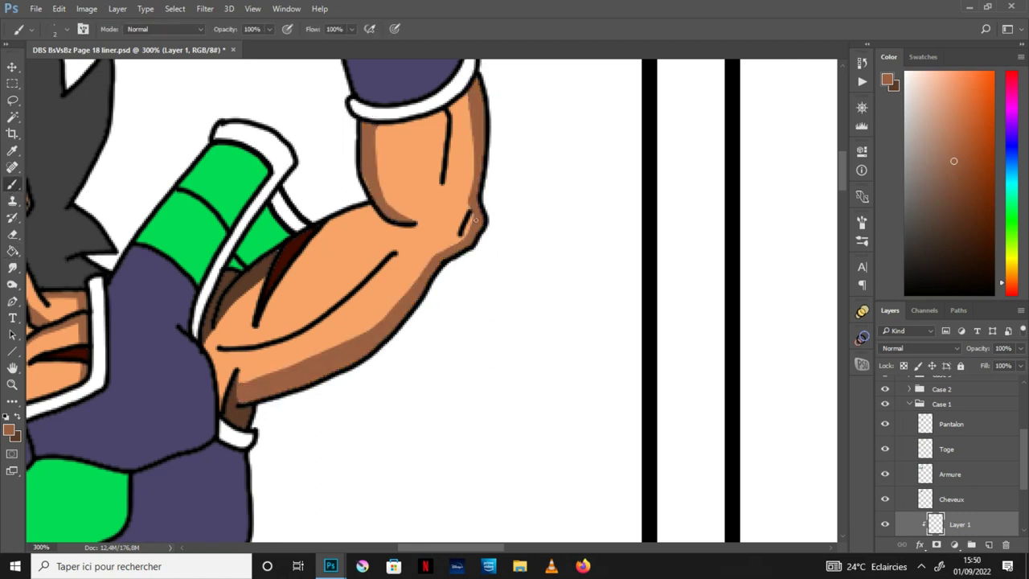
key("e")
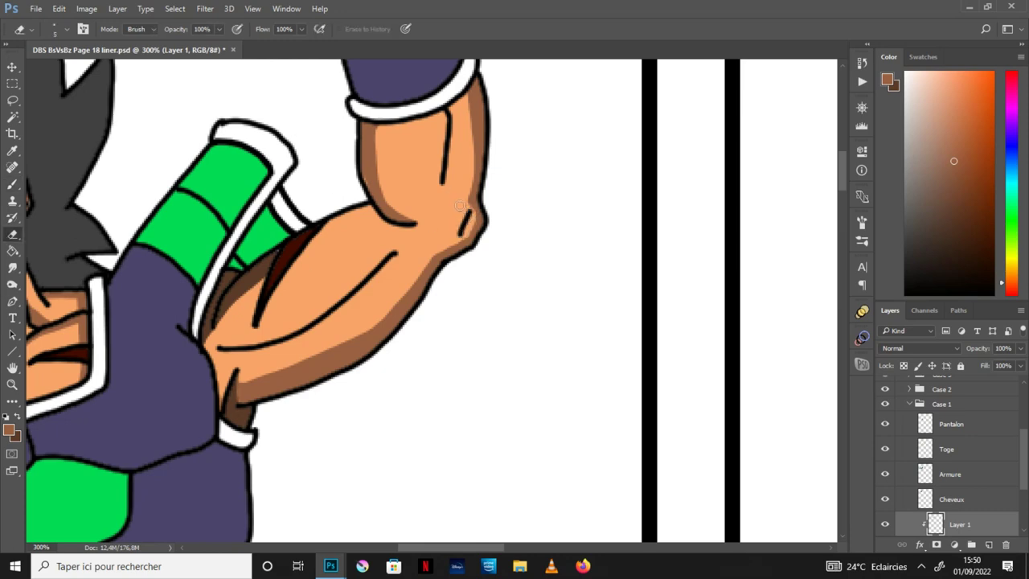
left_click(12, 184)
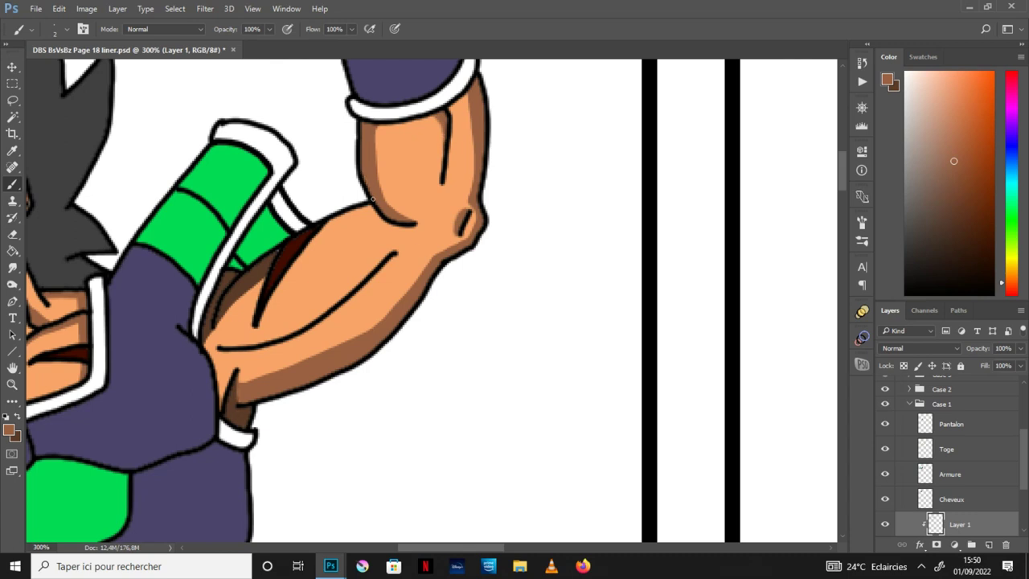
left_click_drag(354, 216, 348, 210)
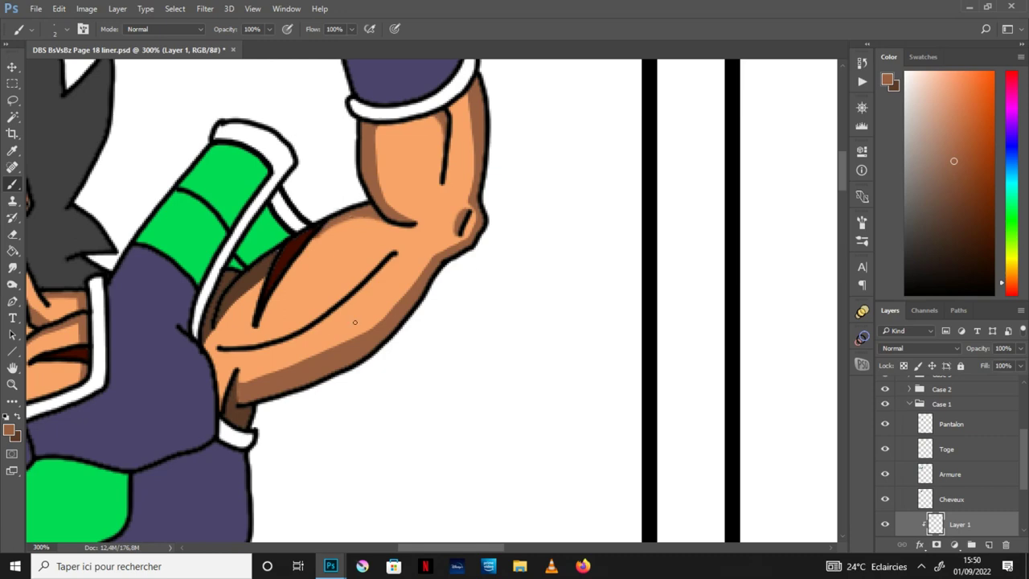
Lasso a strip above the long muscle line of the right upper arm and fill it with the lighter brown.
key("l")
mouse_move(387, 271)
left_mouse_down()
mouse_move(284, 320)
mouse_move(217, 332)
mouse_move(207, 352)
mouse_move(290, 338)
mouse_move(385, 269)
left_mouse_up()
key("g")
left_click(306, 327)
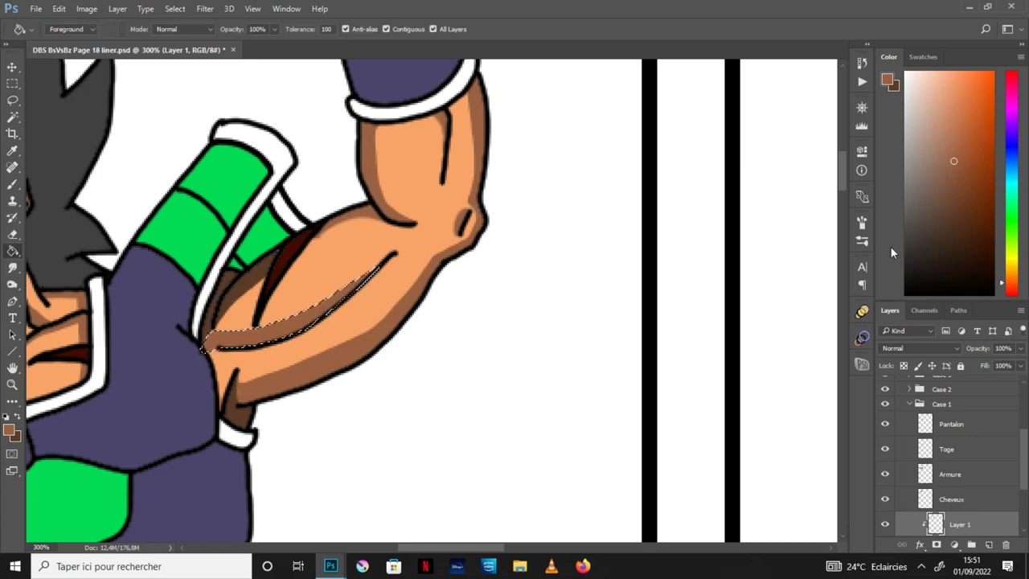
Check the shaded skin across the whole first panel and save the document.
key("ctrl+1")
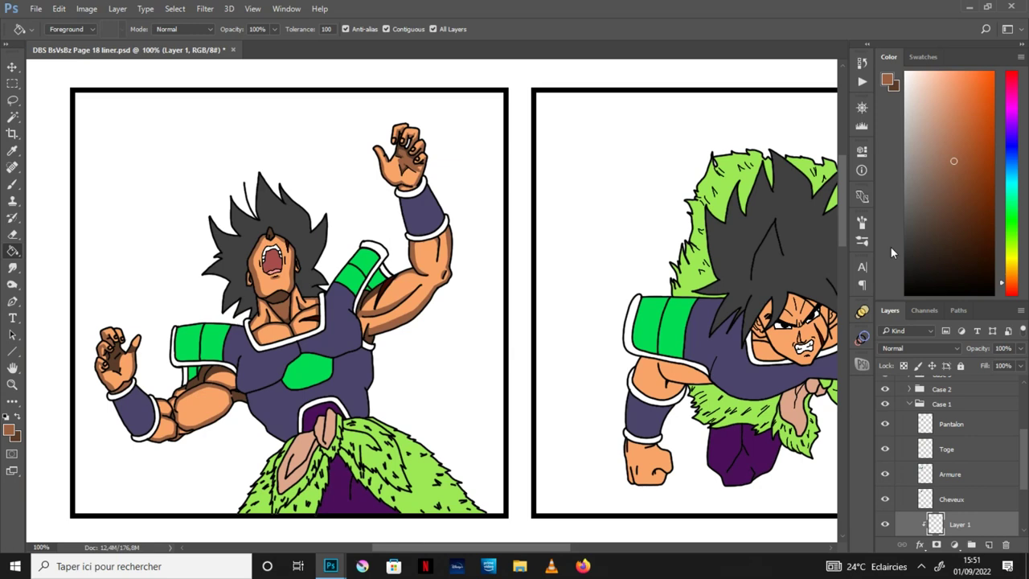
left_click(14, 368)
left_click_drag(455, 418, 445, 382)
left_click(35, 8)
left_click(60, 139)
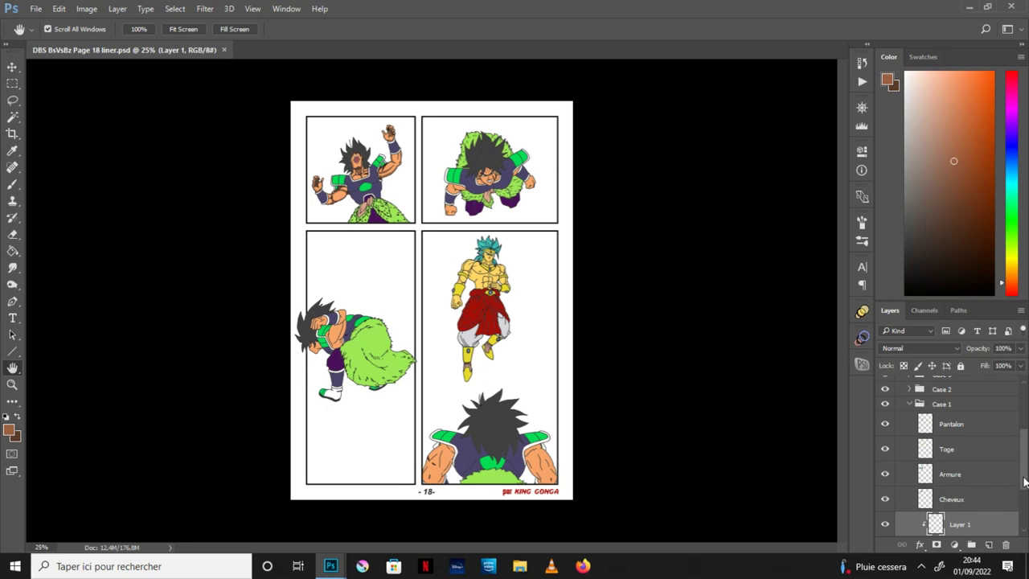
Add a new layer above Cheveux in the Case 1 group and clip it to Cheveux.
scroll(1025, 480, "down", 1)
scroll(964, 480, "down", 1)
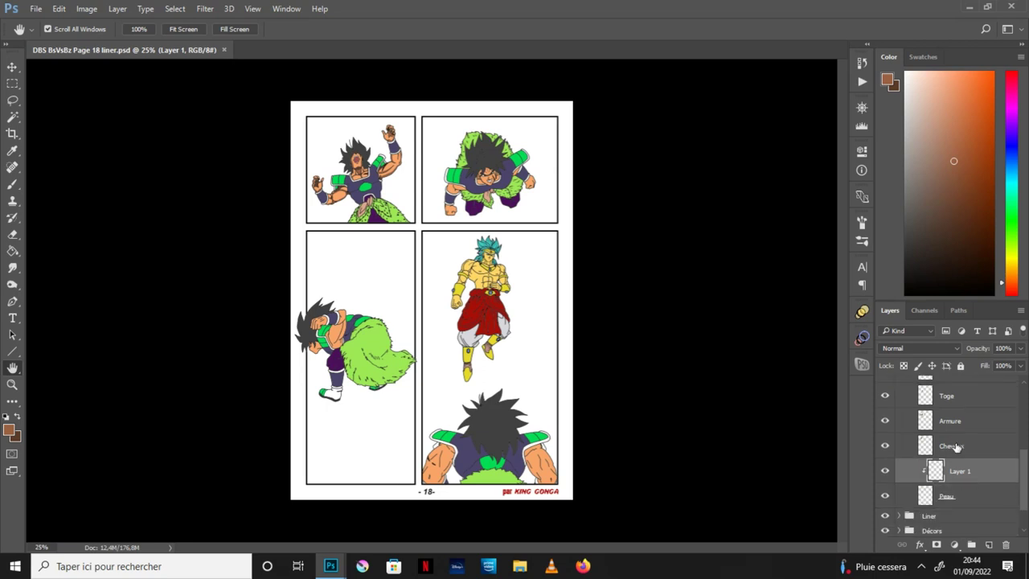
left_click(957, 447)
left_click(990, 546)
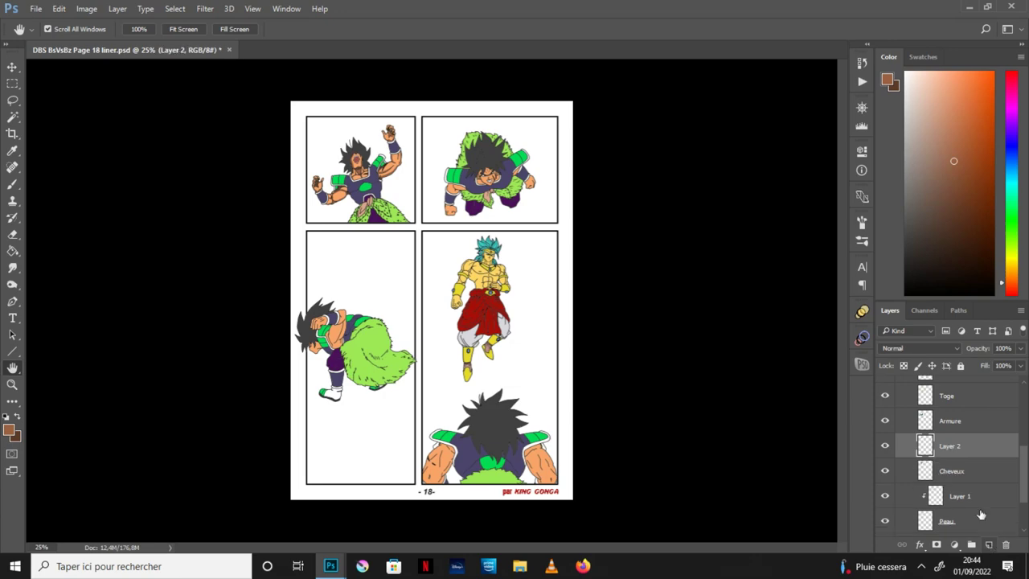
left_click(963, 452, "alt")
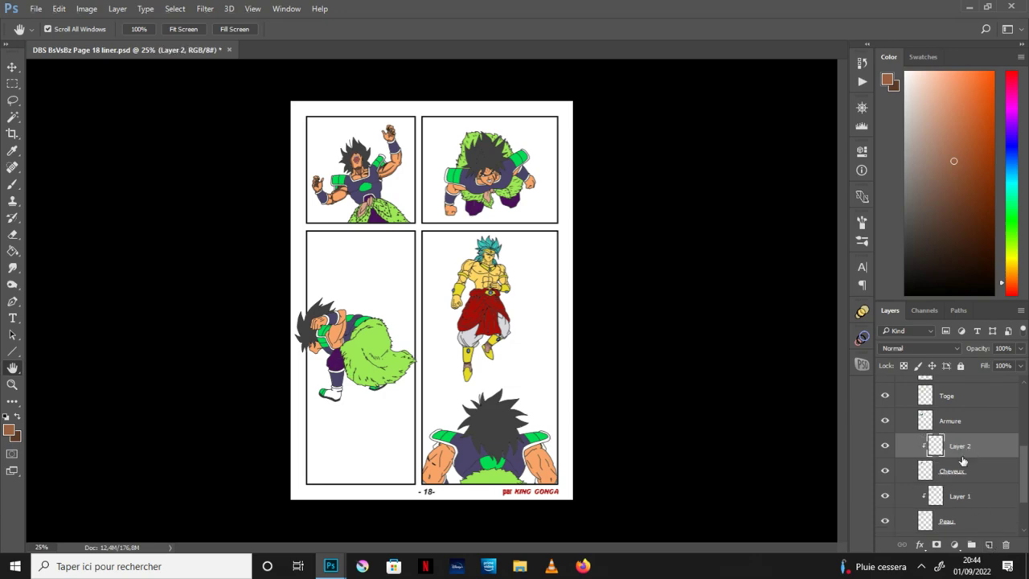
Reset the colours to black and white, lasso the hair bordering the face and neck, and fill it with black.
scroll(358, 167, "up", 3)
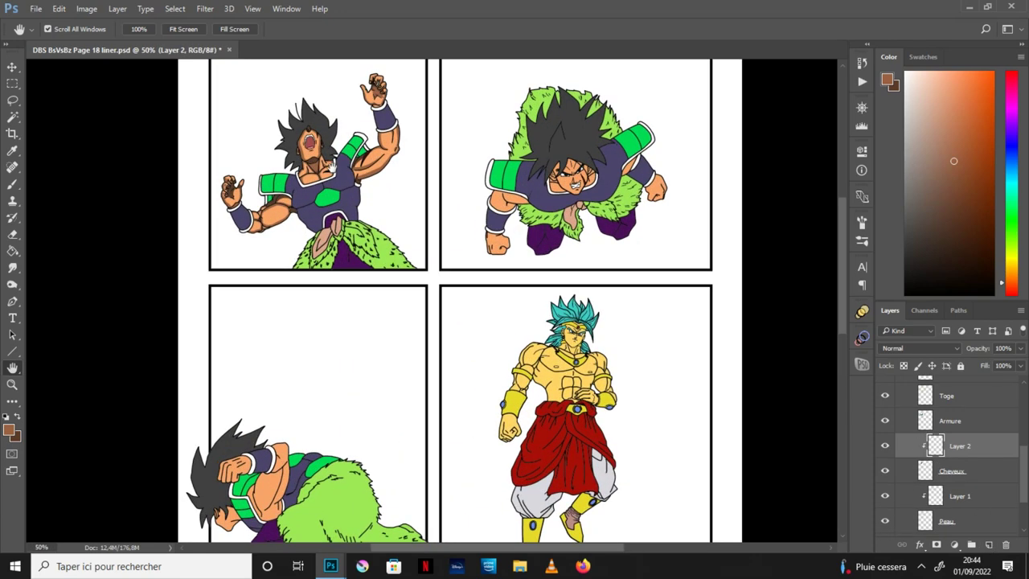
scroll(308, 207, "up", 5)
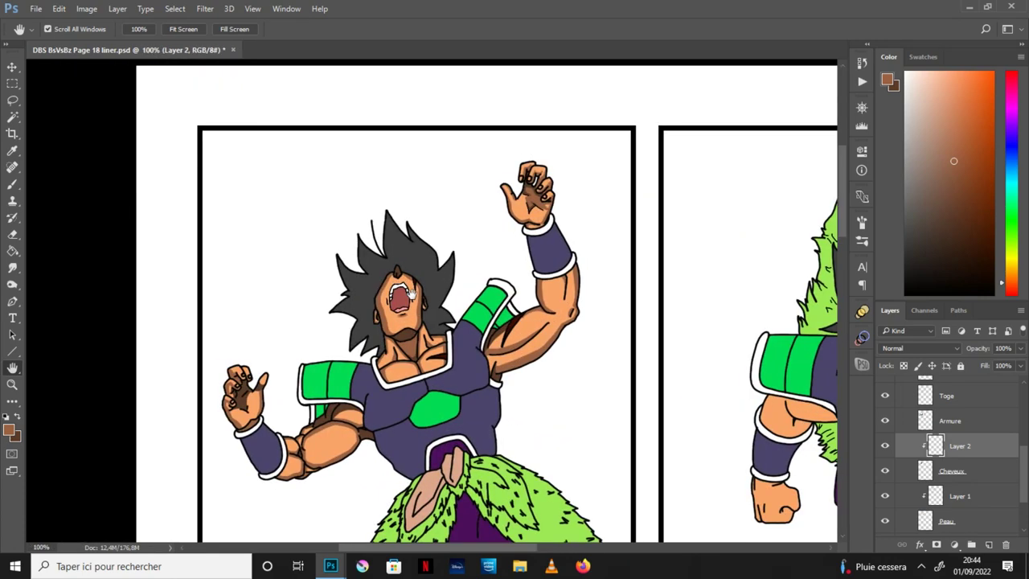
scroll(410, 368, "down", 1)
scroll(398, 337, "up", 2)
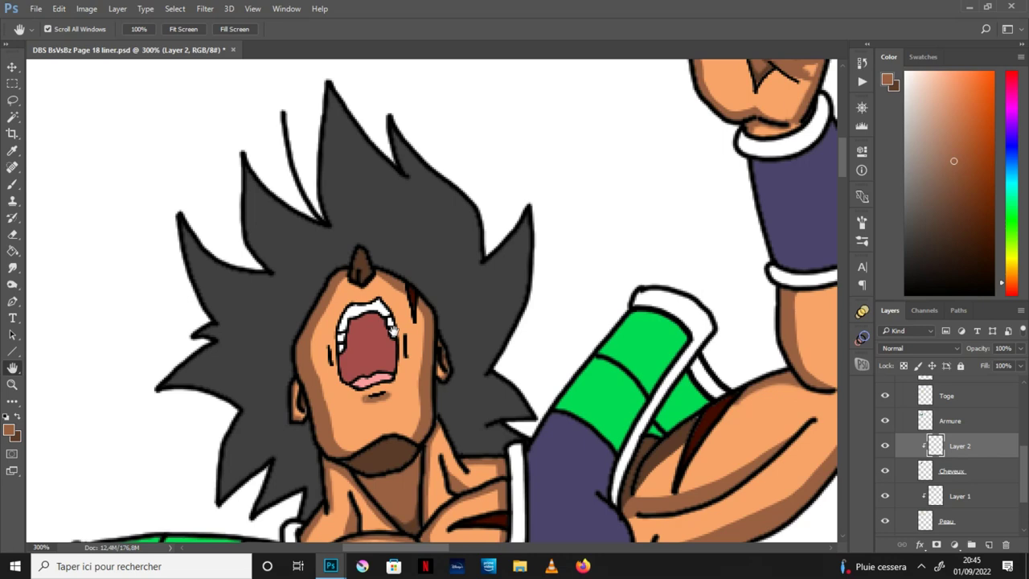
left_click(7, 416)
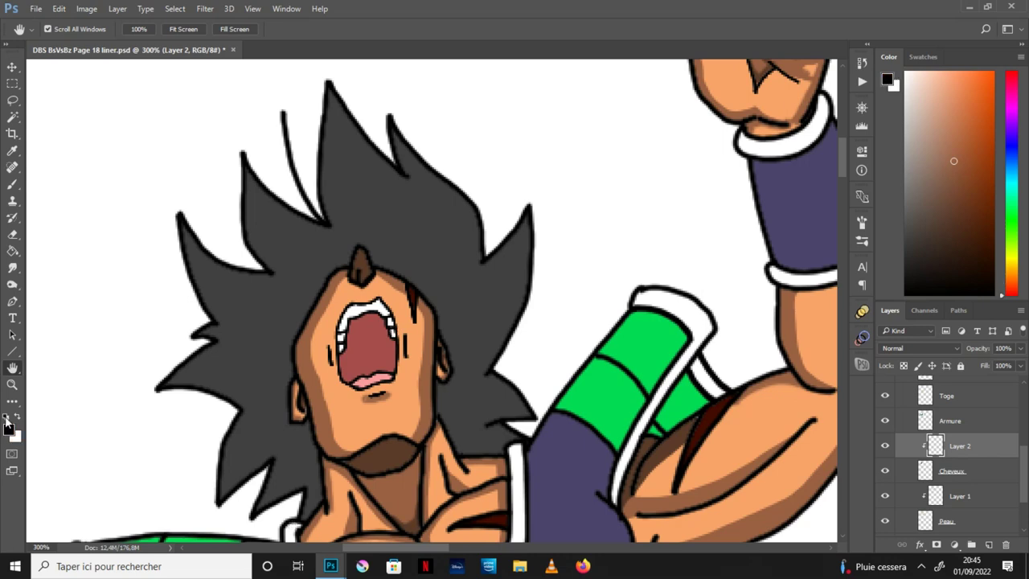
left_click(13, 100)
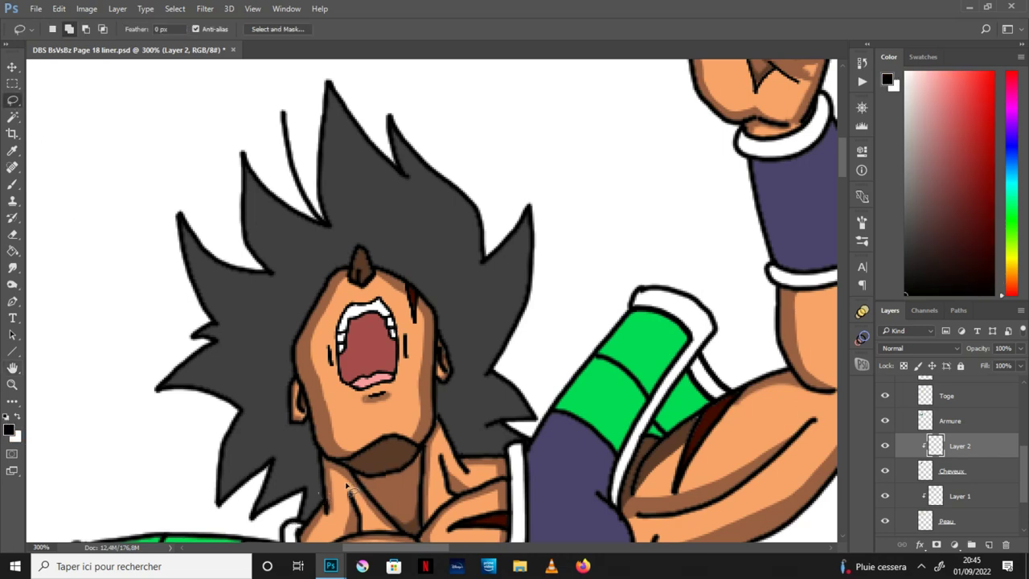
mouse_move(314, 509)
left_mouse_down()
mouse_move(304, 435)
mouse_move(280, 438)
mouse_move(283, 384)
mouse_move(267, 367)
mouse_move(317, 253)
mouse_move(363, 228)
mouse_move(400, 256)
mouse_move(425, 257)
mouse_move(458, 306)
mouse_move(453, 335)
mouse_move(467, 387)
mouse_move(451, 406)
mouse_move(479, 464)
mouse_move(371, 519)
mouse_move(310, 521)
left_mouse_up()
left_click(12, 251)
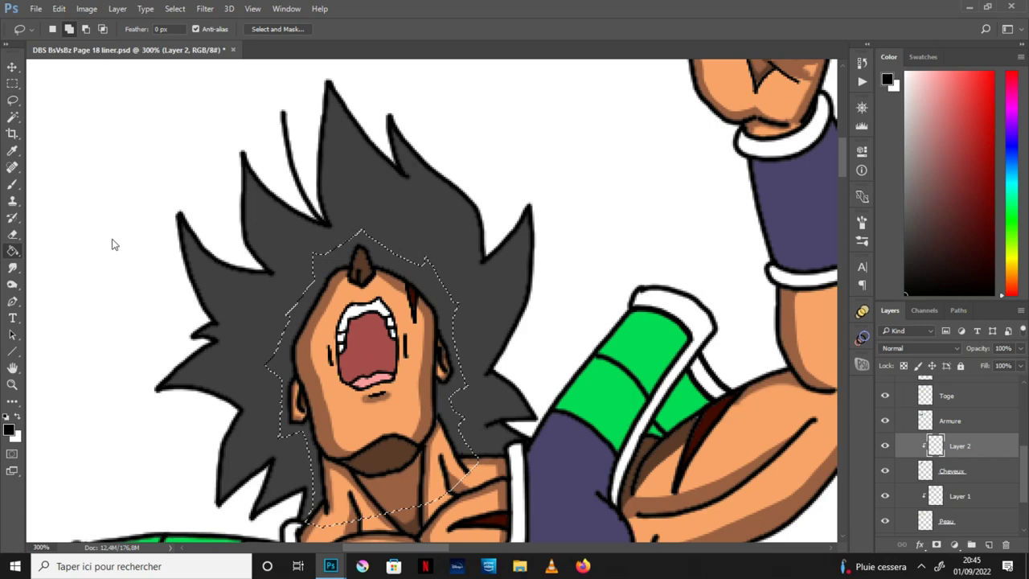
left_click(486, 436)
key("ctrl+d")
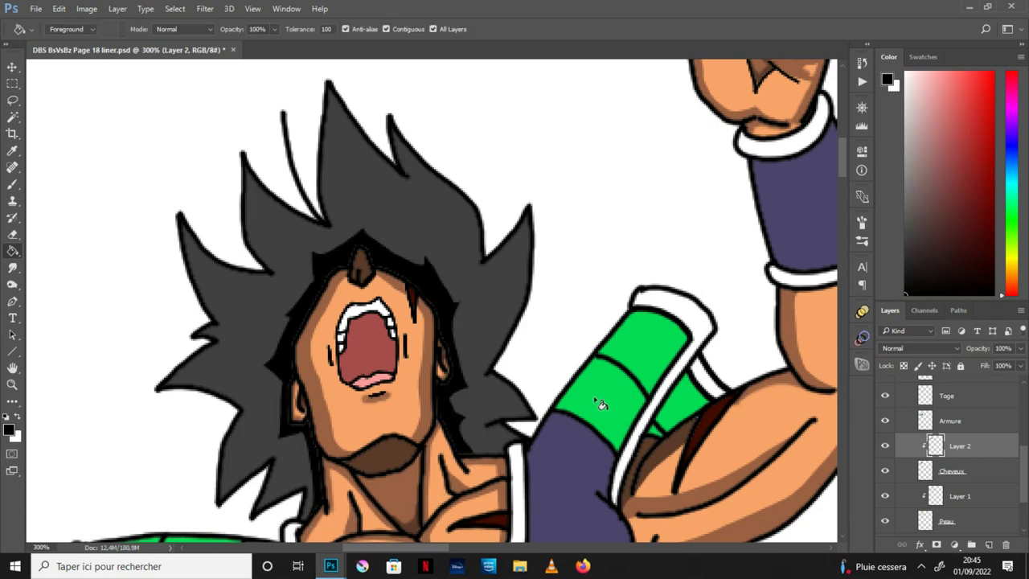
Lasso the outer edges and tips of all the hair spikes and fill them with black.
left_click(13, 99)
mouse_move(507, 443)
left_mouse_down()
mouse_move(471, 436)
mouse_move(502, 412)
mouse_move(477, 383)
mouse_move(510, 267)
mouse_move(471, 253)
mouse_move(423, 194)
mouse_move(349, 163)
mouse_move(341, 237)
mouse_move(267, 219)
mouse_move(291, 281)
mouse_move(233, 291)
mouse_move(233, 357)
mouse_move(254, 415)
mouse_move(243, 471)
mouse_move(285, 459)
mouse_move(312, 508)
mouse_move(95, 231)
mouse_move(519, 446)
left_mouse_up()
key("g")
left_click(216, 277)
key("ctrl+d")
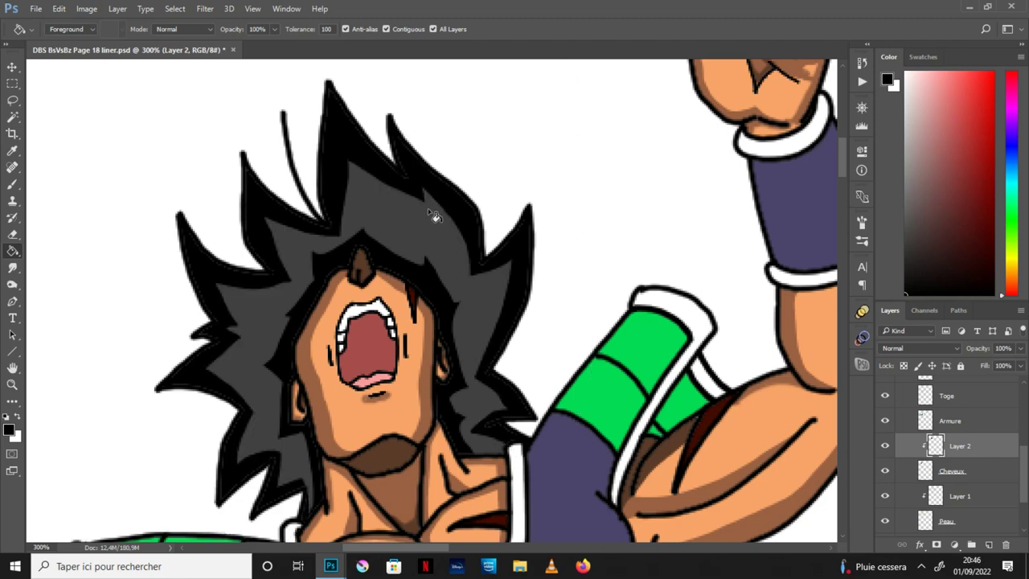
Brush thin black strand shadows into the grey hair around the forehead and sides, touching them up with the Eraser.
key("b")
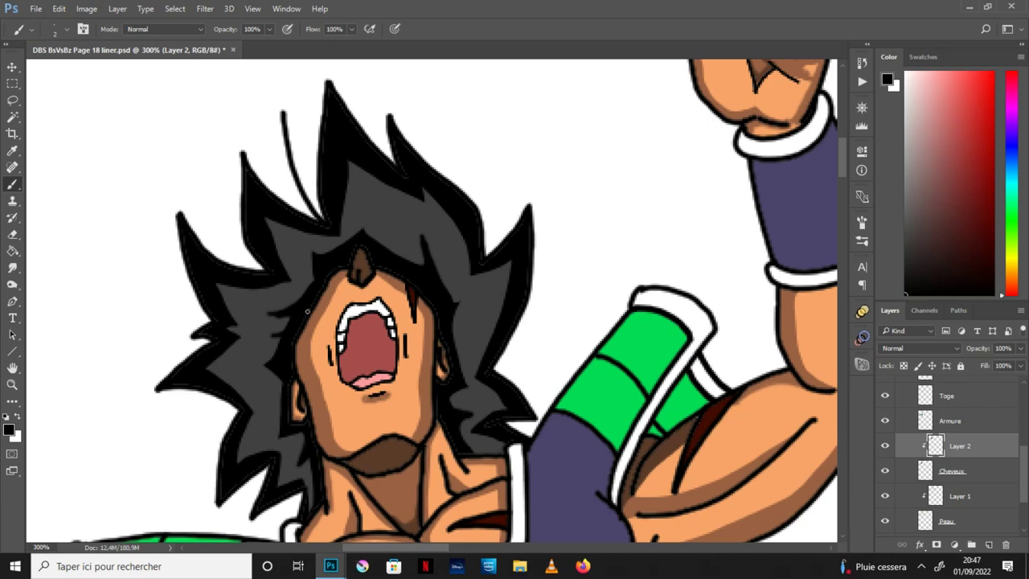
key("e")
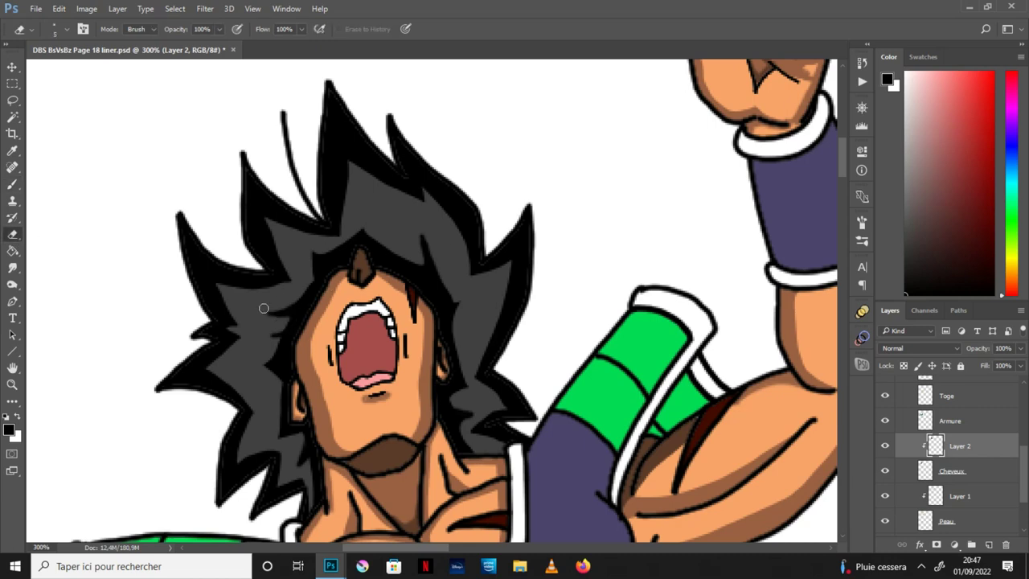
key("b")
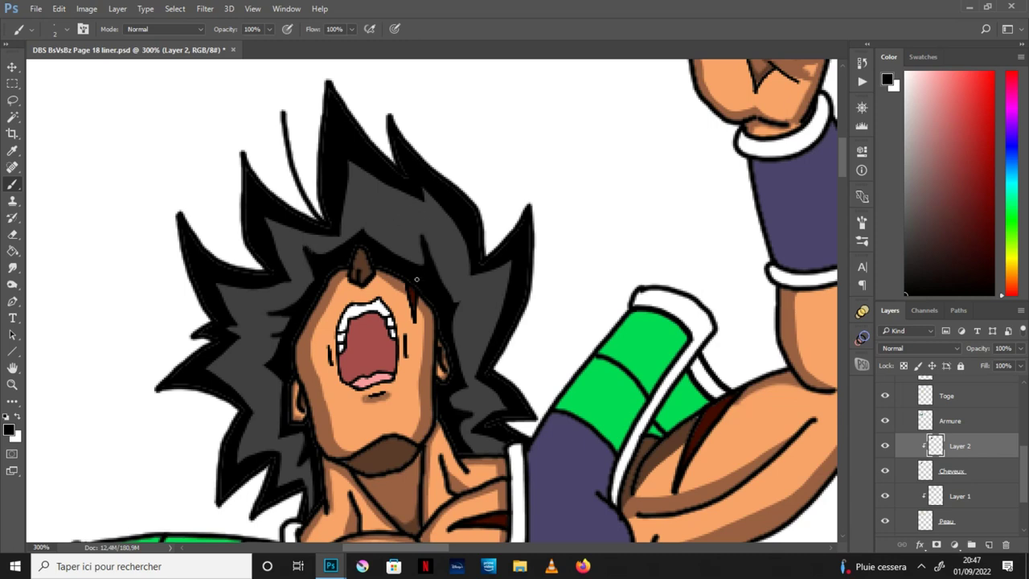
mouse_move(397, 253)
left_mouse_down()
mouse_move(374, 215)
mouse_move(395, 260)
left_mouse_up()
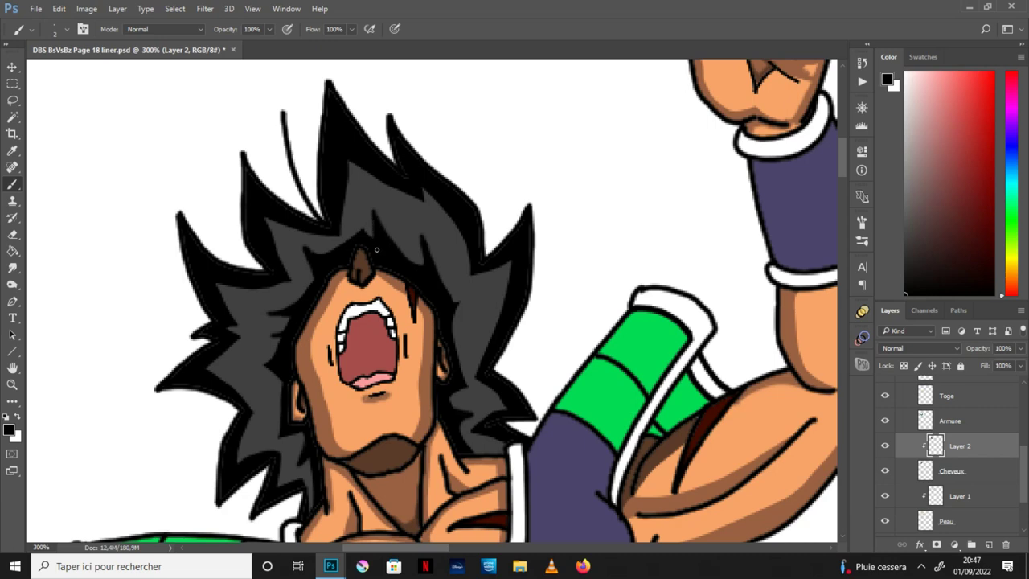
key("e")
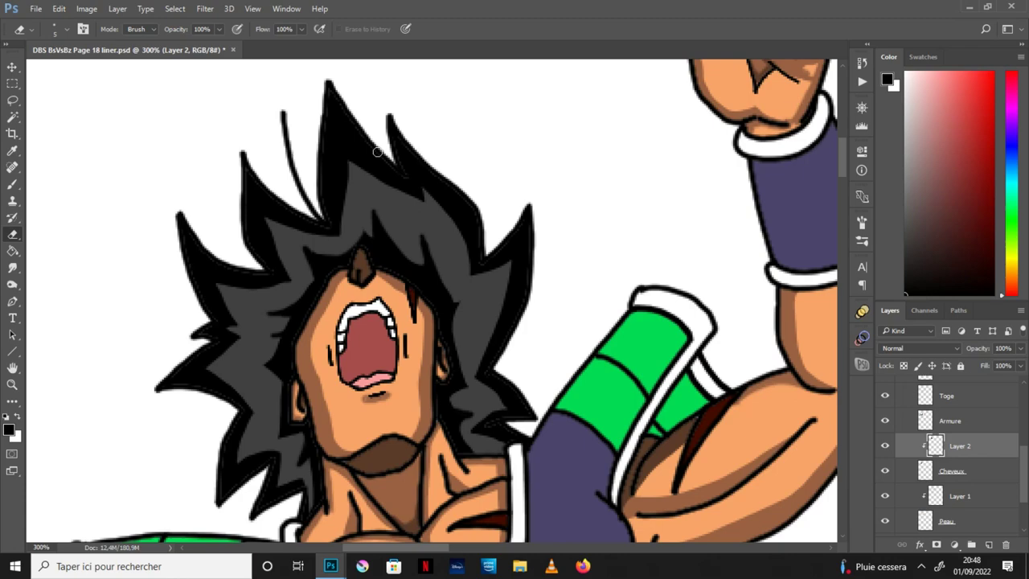
Review the hair shading of the first panel's character against the rest of the page.
key("ctrl+minus")
key("ctrl+minus")
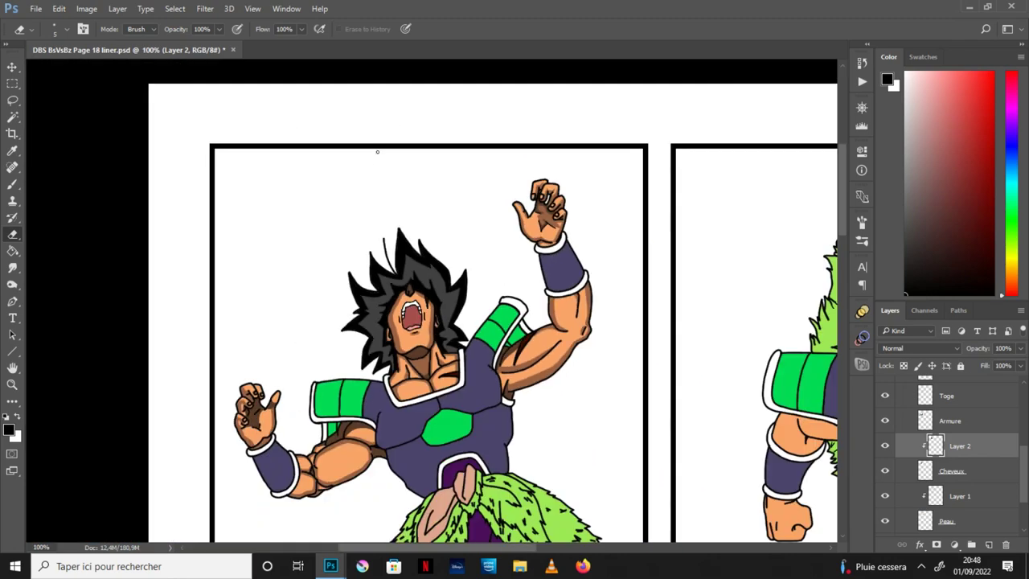
key("h")
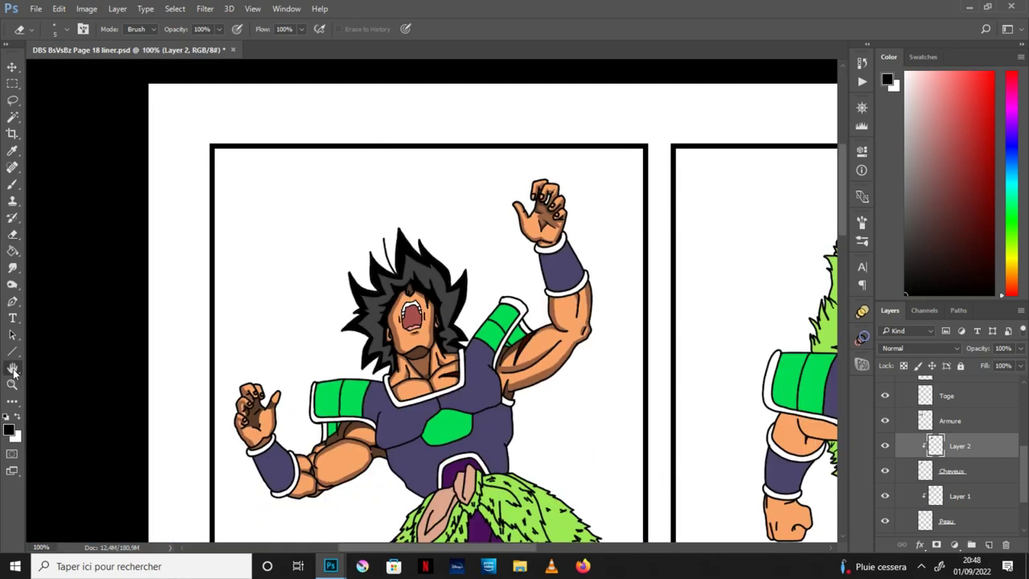
left_click_drag(584, 492, 520, 348)
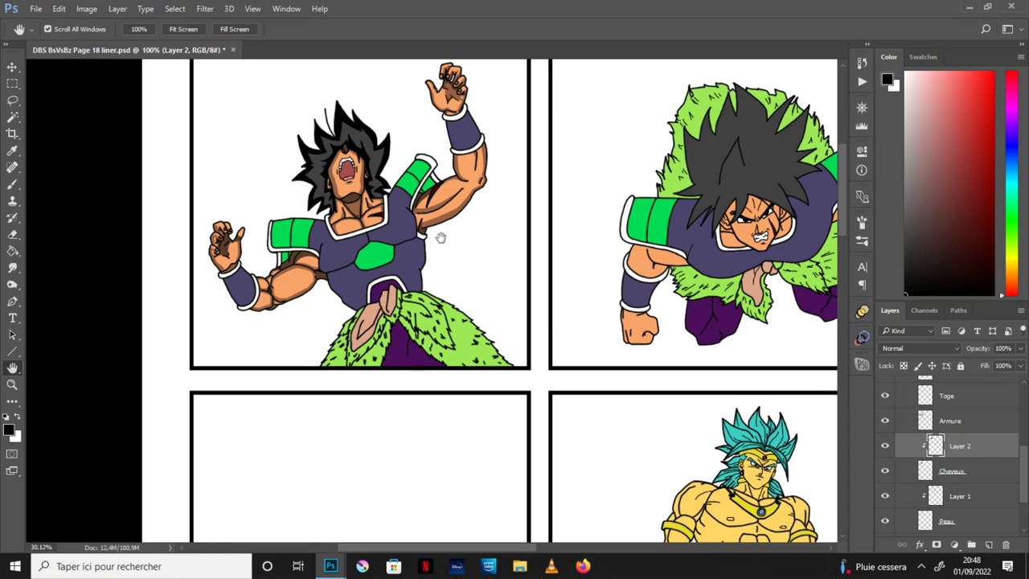
key("ctrl+0")
key("ctrl+plus")
left_click_drag(373, 134, 427, 302)
key("ctrl+plus")
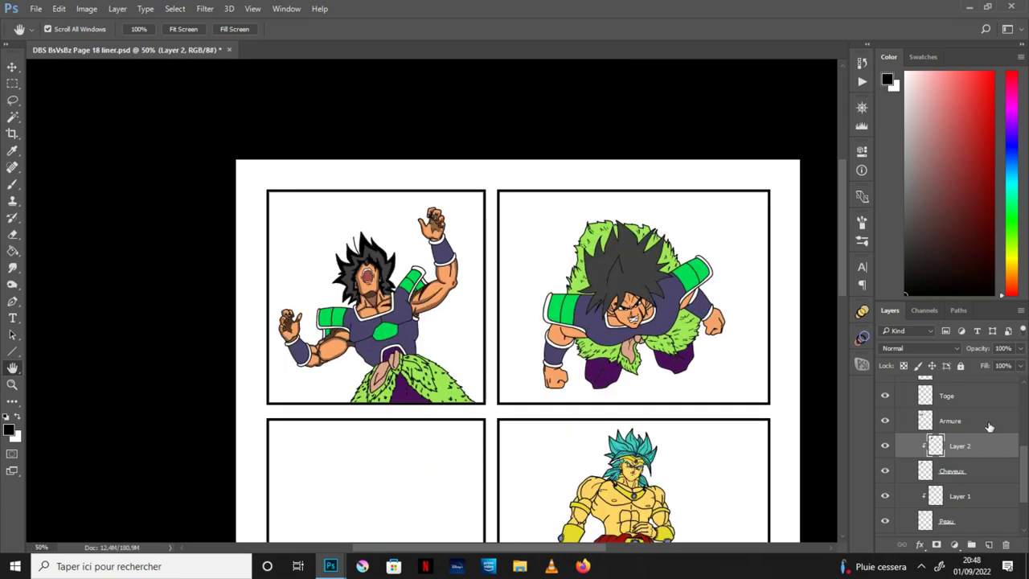
Add a new layer above Armure, clip it to Armure and make it the active layer.
left_click(993, 422)
left_click(987, 545)
key("alt")
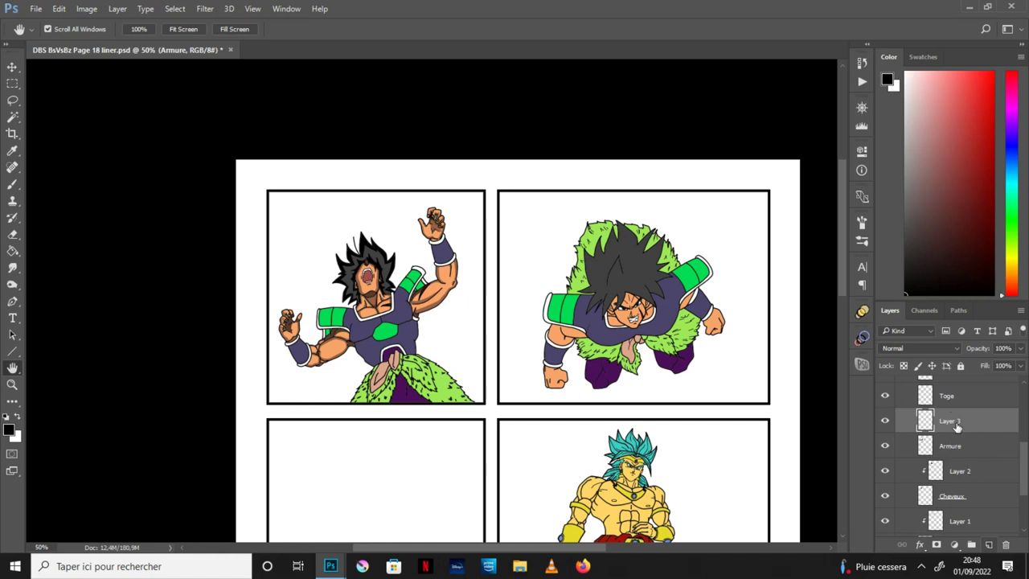
left_click(962, 427)
key("alt")
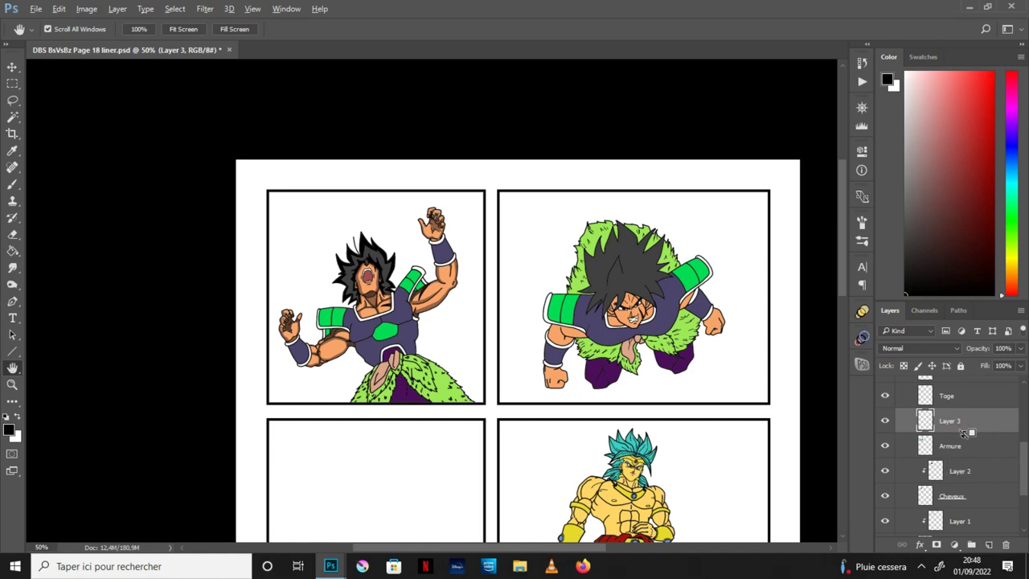
left_click(963, 432, "alt")
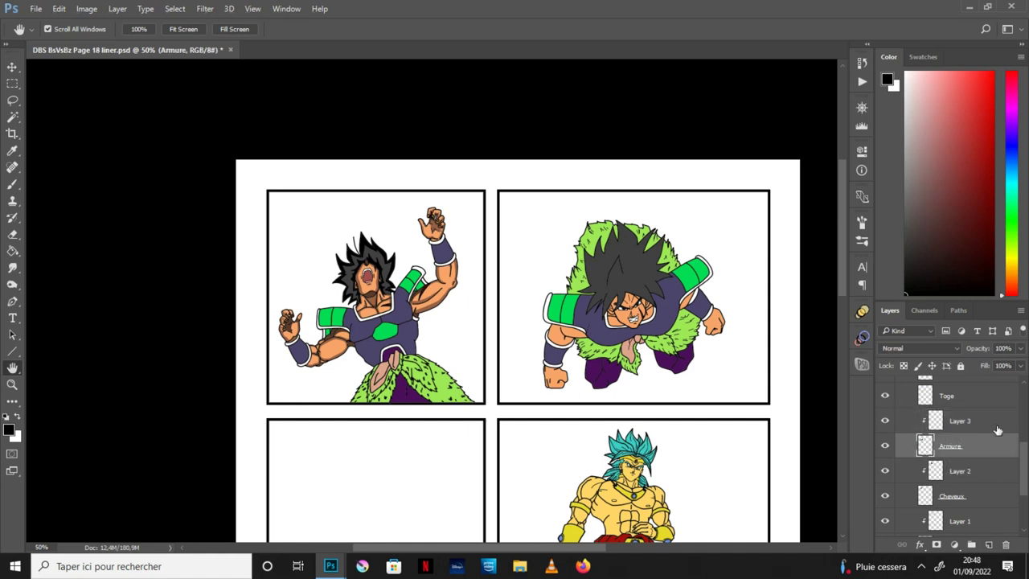
left_click(994, 427)
Bring up the colour reference image Les Couleurs du Fan Manga BsVSBz.jpg over the manga page.
key("ctrl+plus")
left_click_drag(377, 293, 418, 318)
key("ctrl+plus")
left_click_drag(457, 439, 505, 386)
key("ctrl+plus")
mouse_move(330, 566)
left_click(434, 515)
Sample the Armure mint green as the background colour and the second, darker Armure purple as the foreground colour.
left_click(13, 151)
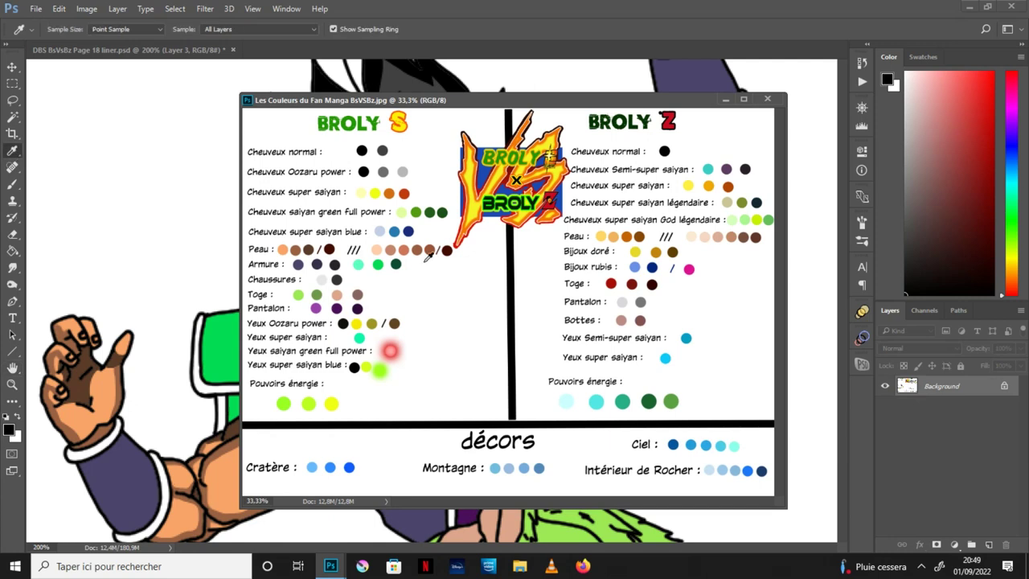
left_click(377, 264)
left_click(359, 263)
left_click(18, 419)
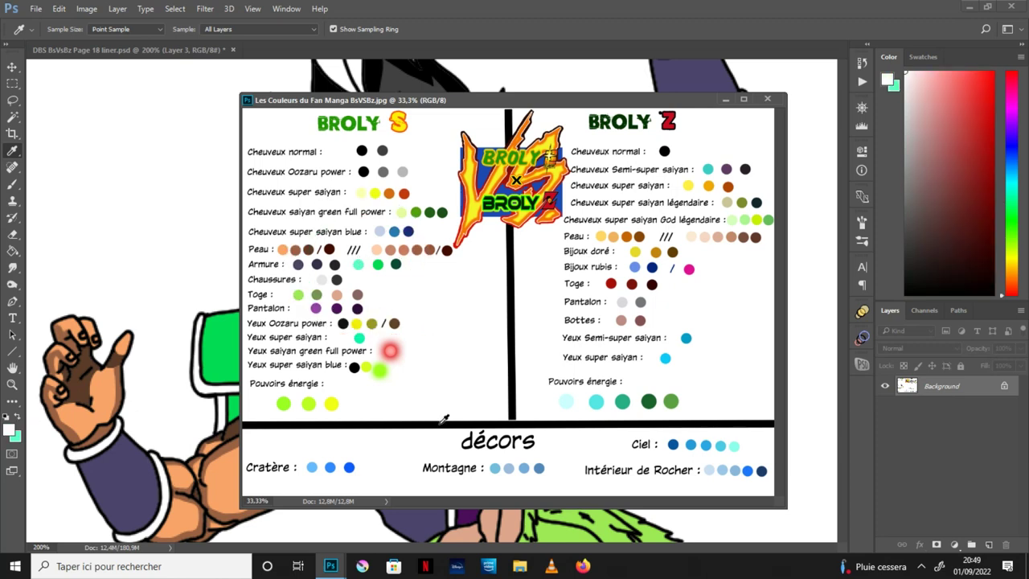
left_click(318, 264)
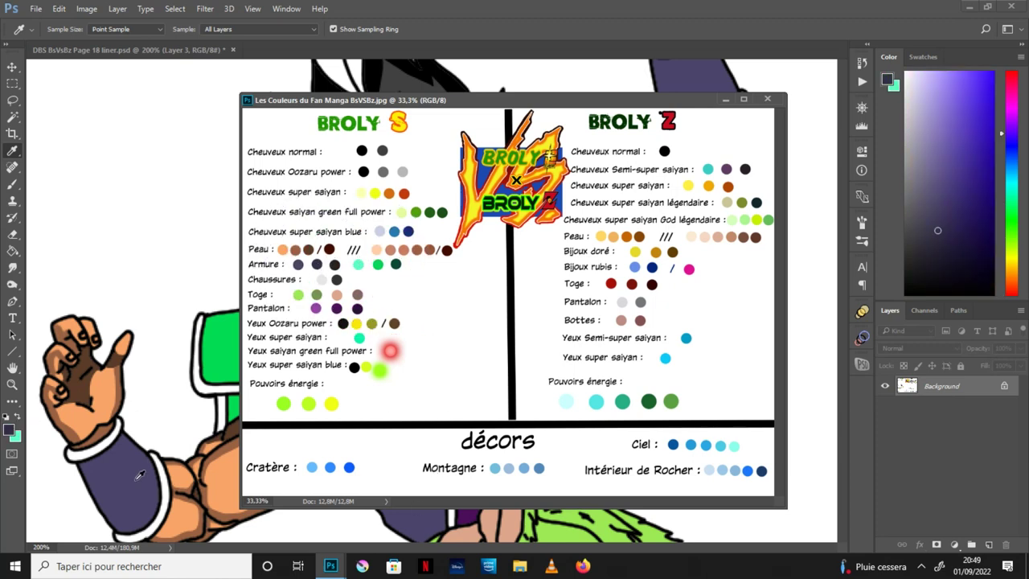
Compare the Armure purples with the drawing, sample the second, darker one as the foreground colour, and hide the reference image.
left_click(298, 266)
left_click(123, 471)
left_click(318, 263)
left_click(726, 99)
Shade one side of the lowered arm's wristband and the pectoral beside that arm with the darker purple on Layer 3.
left_click(13, 369)
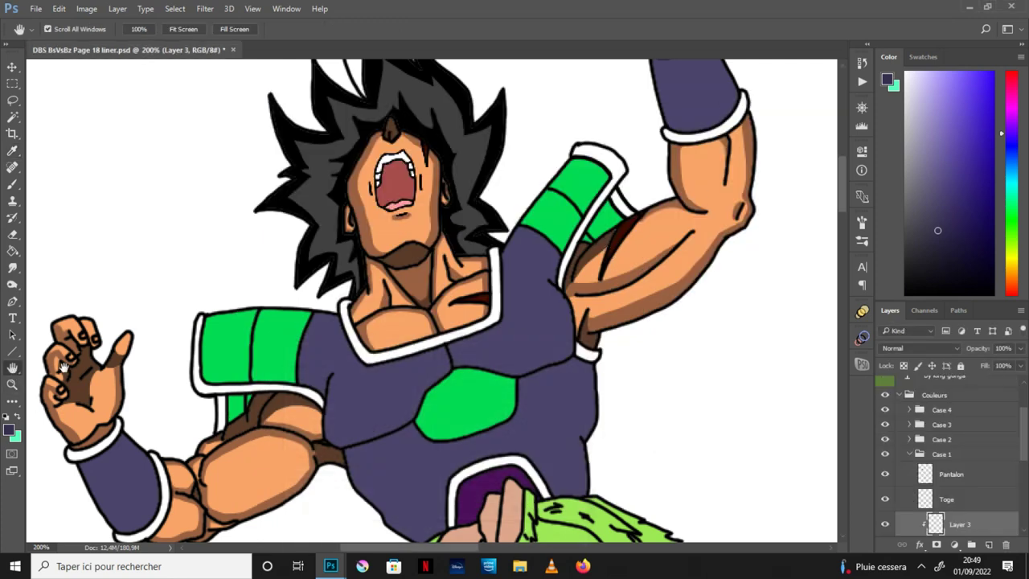
mouse_move(349, 367)
left_mouse_down()
mouse_move(430, 323)
mouse_move(434, 293)
left_mouse_up()
key("l")
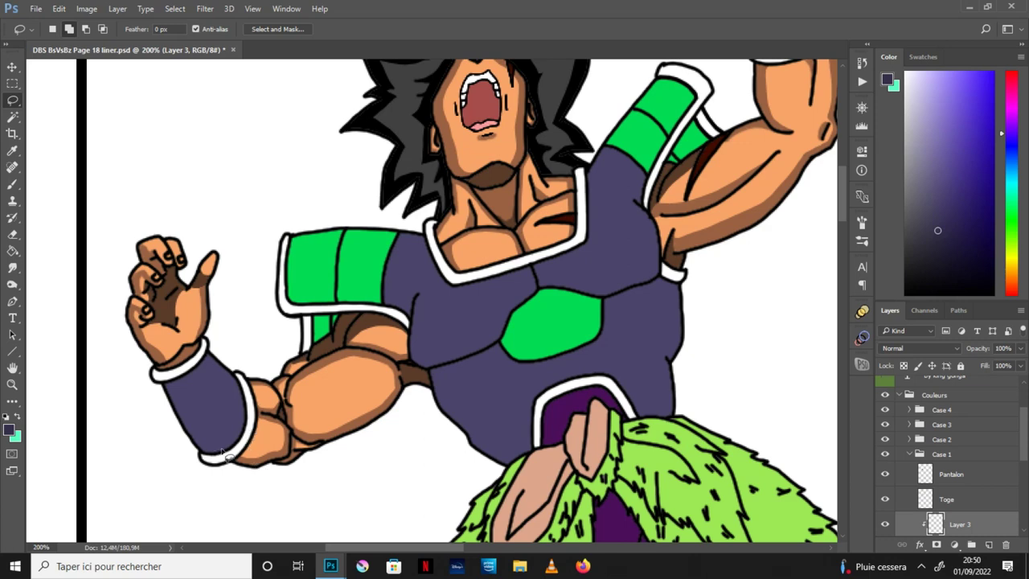
mouse_move(231, 460)
left_mouse_down()
mouse_move(173, 375)
mouse_move(189, 473)
mouse_move(235, 468)
left_mouse_up()
mouse_move(261, 396)
left_mouse_down()
mouse_move(263, 366)
mouse_move(223, 336)
mouse_move(201, 354)
left_mouse_up()
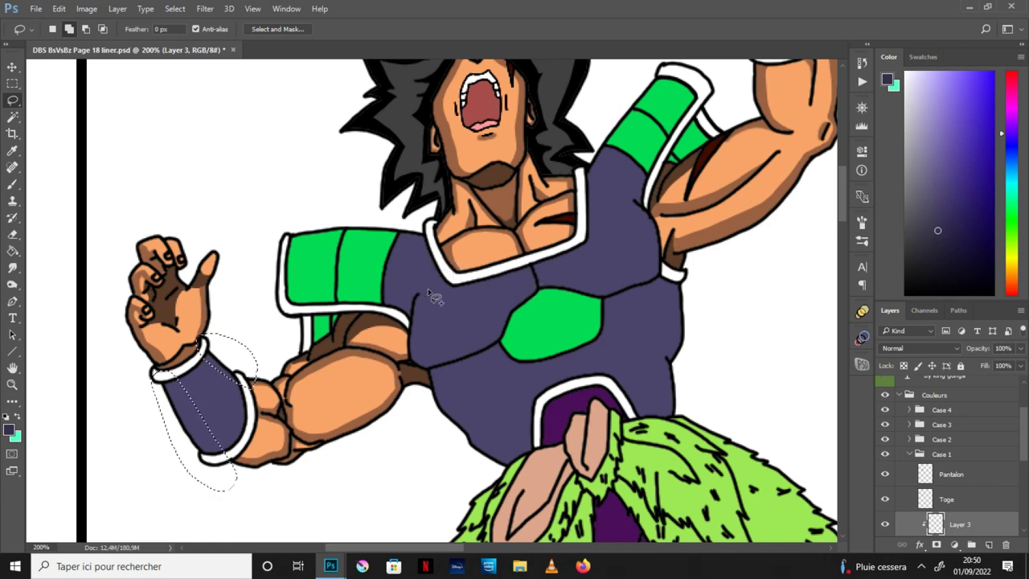
mouse_move(427, 291)
left_mouse_down()
mouse_move(423, 352)
mouse_move(447, 351)
mouse_move(483, 340)
mouse_move(526, 281)
mouse_move(442, 289)
mouse_move(417, 243)
mouse_move(396, 238)
mouse_move(410, 216)
mouse_move(514, 227)
mouse_move(536, 299)
mouse_move(513, 309)
mouse_move(504, 340)
mouse_move(414, 370)
mouse_move(402, 347)
mouse_move(412, 324)
mouse_move(384, 297)
mouse_move(425, 302)
left_mouse_up()
key("g")
left_click(442, 359)
key("ctrl+d")
left_click(190, 416)
key("ctrl+d")
Shade the outer and lower edges of the pectoral on the raised-arm side with the darker purple.
left_click(13, 100)
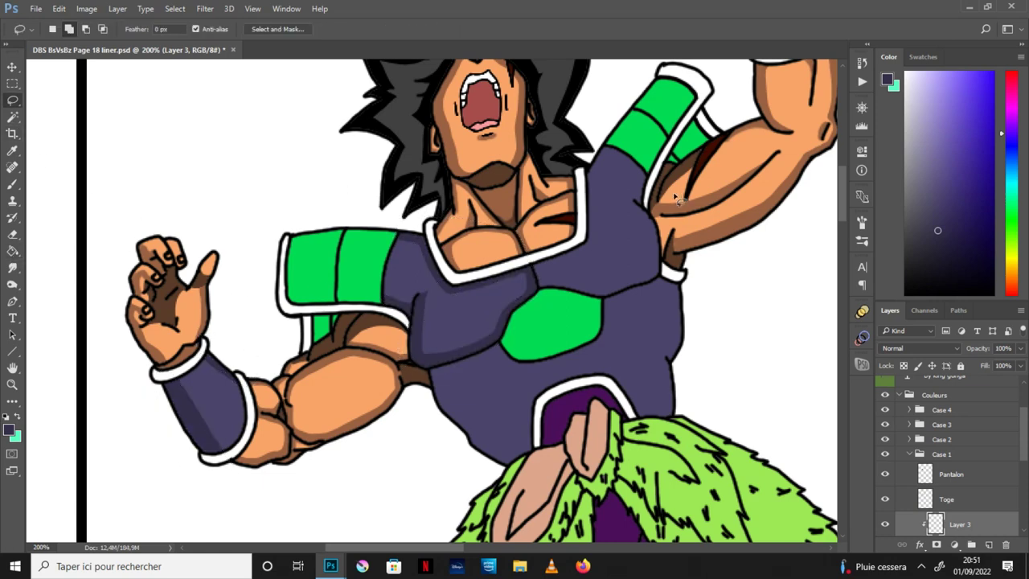
mouse_move(654, 275)
left_mouse_down()
mouse_move(635, 206)
mouse_move(651, 173)
mouse_move(668, 261)
mouse_move(658, 283)
mouse_move(615, 296)
mouse_move(557, 291)
mouse_move(540, 272)
left_mouse_up()
mouse_move(544, 274)
left_mouse_down()
mouse_move(577, 288)
mouse_move(658, 278)
mouse_move(674, 193)
left_mouse_up()
key("g")
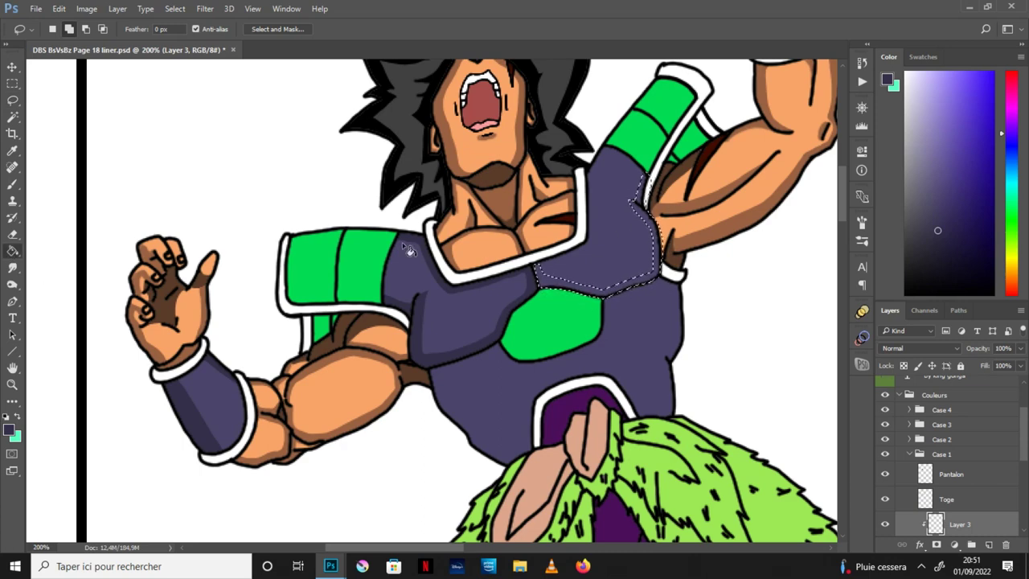
left_click(642, 256)
key("ctrl+d")
Shade the armour strip along the neckline on the raised-arm side with the darker purple.
key("l")
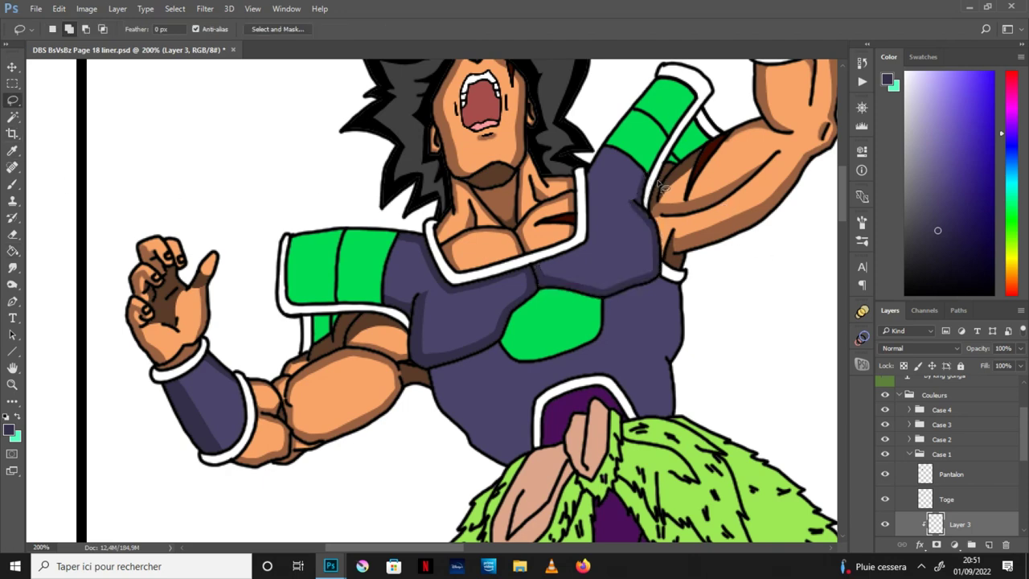
mouse_move(610, 149)
left_mouse_down()
mouse_move(597, 245)
mouse_move(542, 271)
mouse_move(575, 244)
mouse_move(614, 154)
left_mouse_up()
key("g")
left_click(595, 233)
key("ctrl+d")
Shade the armour's abdomen on the lowered-arm side, from below the green gem down to the waist, with the darker purple.
left_click(13, 100)
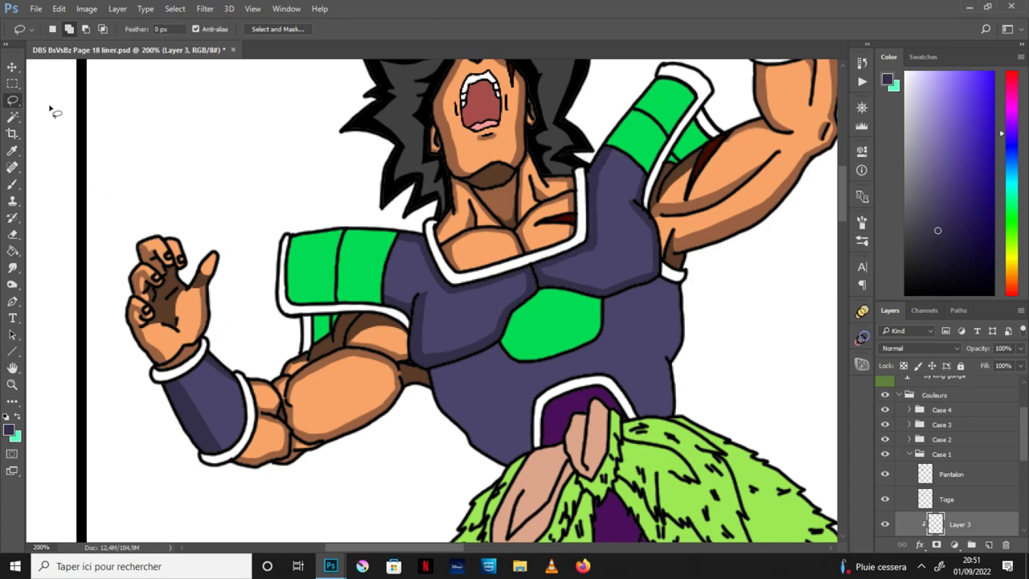
key("ctrl+minus")
key("ctrl+plus")
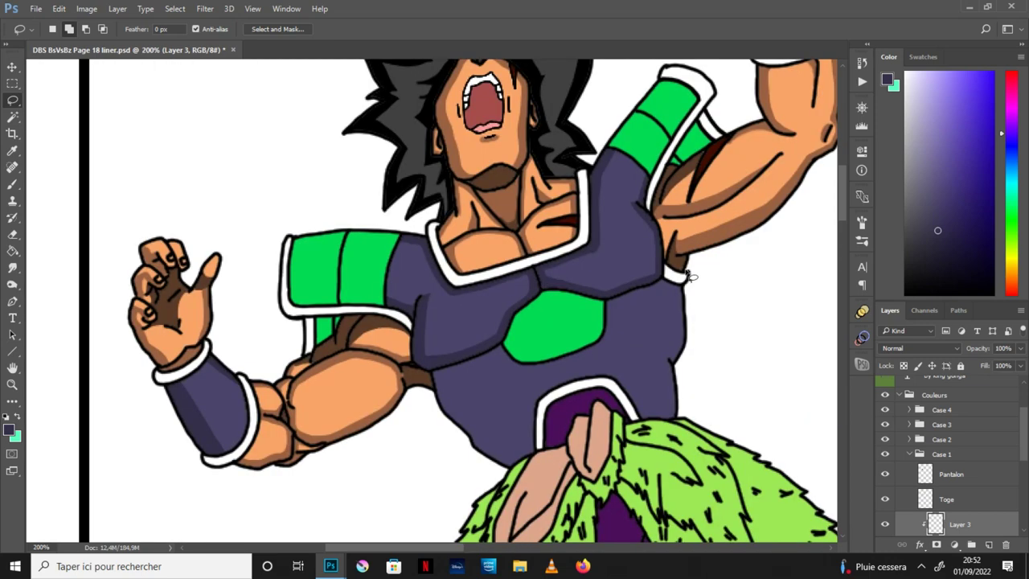
mouse_move(511, 361)
left_mouse_down()
mouse_move(478, 372)
mouse_move(465, 401)
left_mouse_up()
mouse_move(485, 436)
left_mouse_down()
mouse_move(536, 453)
mouse_move(446, 461)
mouse_move(433, 391)
mouse_move(442, 362)
mouse_move(512, 362)
left_mouse_up()
left_click(12, 251)
left_click(461, 395)
key("ctrl+d")
Shade the abdomen's flank on the raised-arm side and the area beneath that pectoral with the darker purple.
left_click(12, 100)
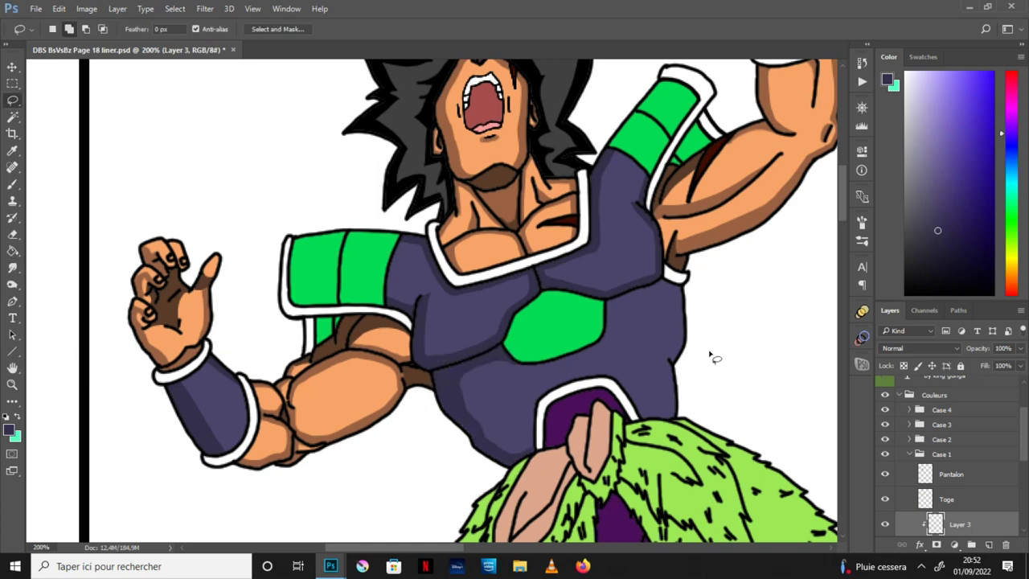
mouse_move(641, 414)
left_mouse_down()
mouse_move(667, 296)
mouse_move(606, 312)
mouse_move(655, 280)
mouse_move(678, 282)
mouse_move(704, 450)
mouse_move(647, 426)
left_mouse_up()
key("g")
left_click(711, 339)
key("ctrl+d")
key("b")
key("l")
mouse_move(621, 315)
left_mouse_down()
mouse_move(613, 336)
mouse_move(618, 310)
mouse_move(615, 320)
left_mouse_up()
key("g")
left_click(616, 320)
key("ctrl+d")
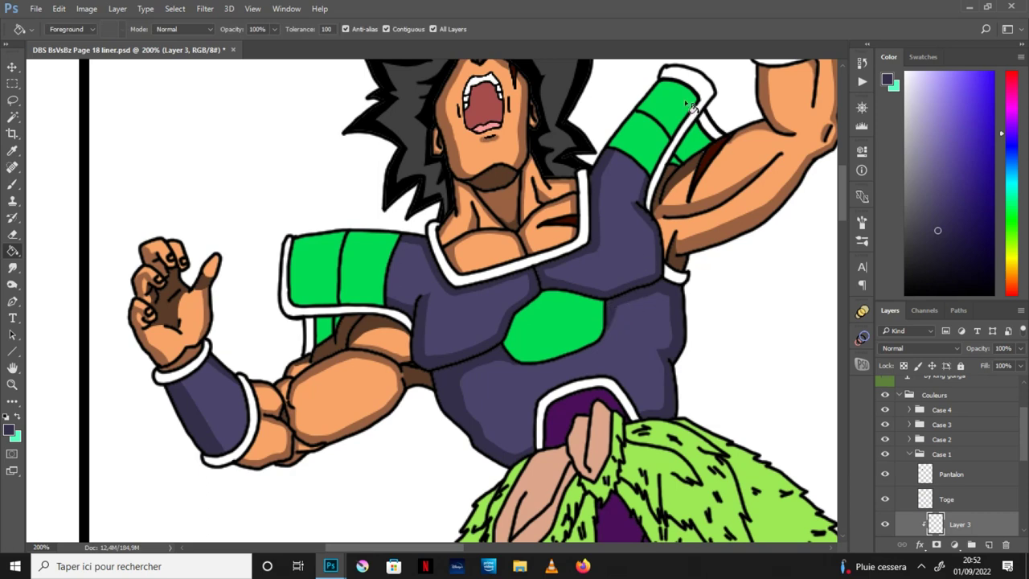
Shade one side of the raised arm's wristband with the darker purple.
key("h")
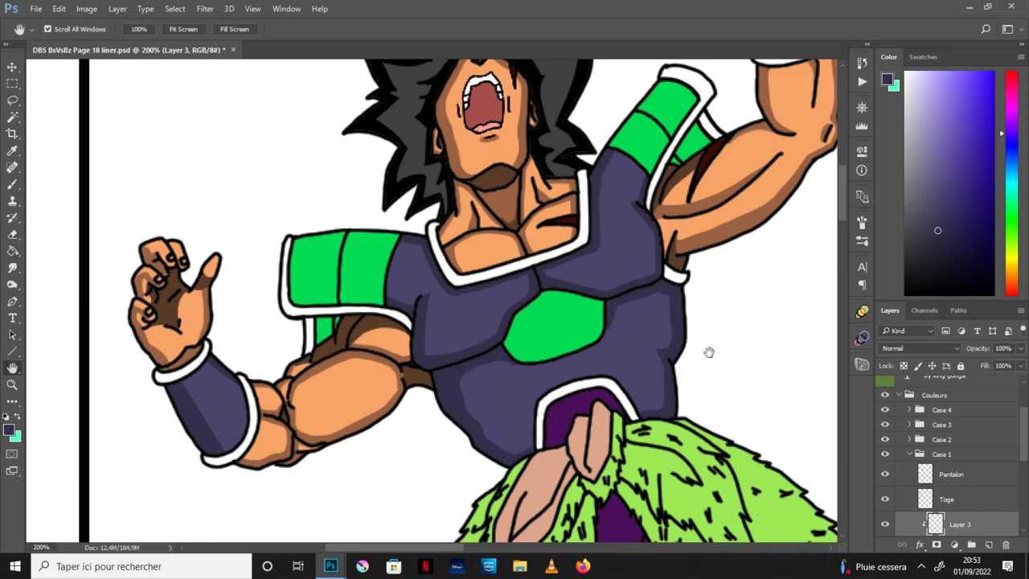
left_click_drag(723, 352, 668, 397)
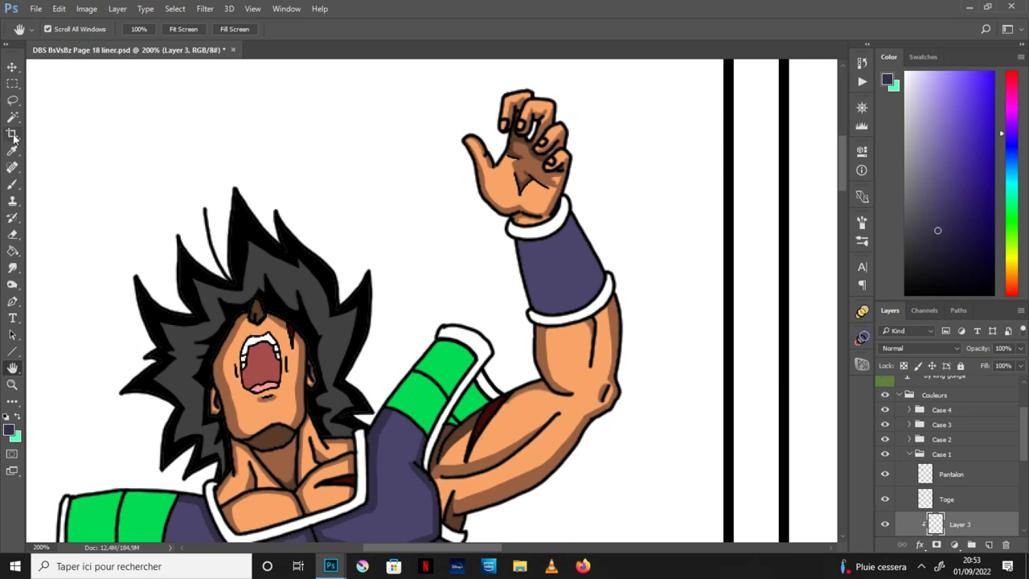
key("l")
mouse_move(550, 319)
left_mouse_down()
mouse_move(533, 240)
mouse_move(508, 310)
mouse_move(609, 299)
mouse_move(572, 234)
mouse_move(621, 286)
mouse_move(609, 273)
left_mouse_up()
key("g")
key("ctrl+d")
Outline inner areas of both green shoulder pads and the chest gem, then fill them with the mint green as highlights.
left_click(13, 367)
left_click_drag(554, 531, 625, 211)
mouse_move(599, 265)
left_mouse_down()
mouse_move(674, 278)
mouse_move(625, 347)
mouse_move(649, 372)
left_mouse_up()
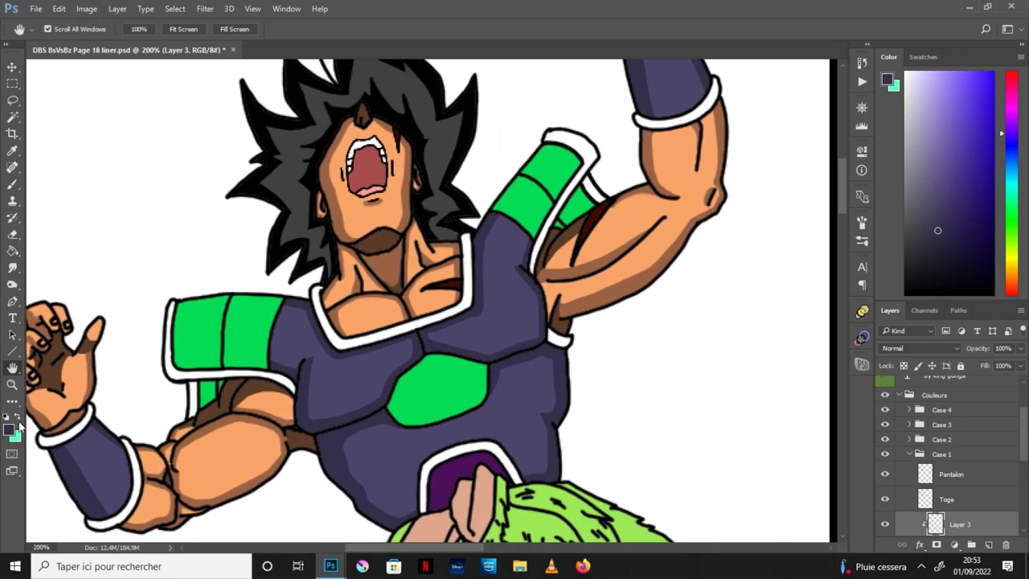
key("x")
key("l")
left_click_drag(282, 311, 192, 318)
mouse_move(185, 359)
left_mouse_down()
mouse_move(257, 359)
mouse_move(282, 310)
left_mouse_up()
left_click(405, 419)
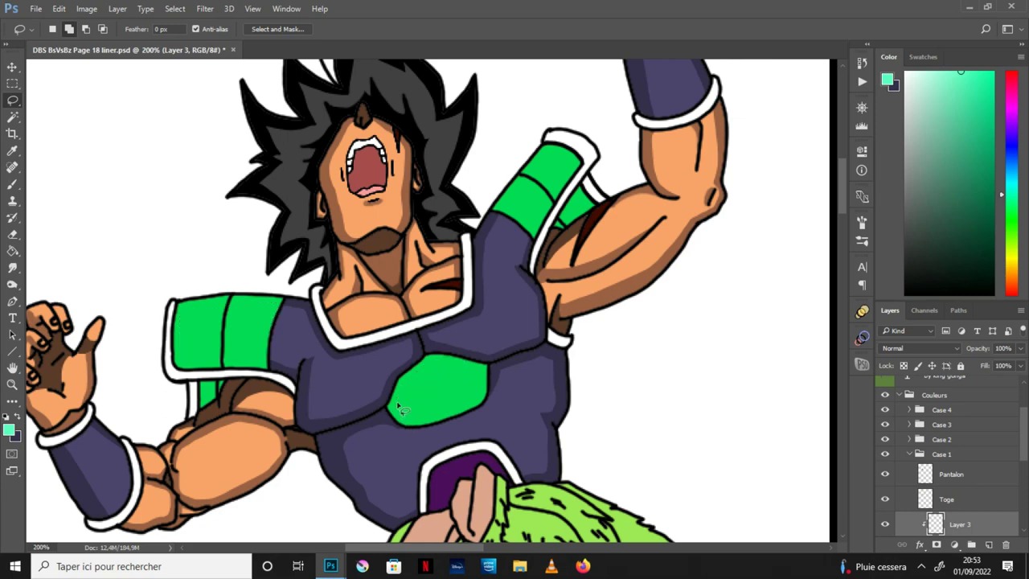
mouse_move(478, 389)
left_mouse_down()
mouse_move(460, 410)
mouse_move(401, 418)
left_mouse_up()
mouse_move(532, 235)
left_mouse_down()
mouse_move(573, 180)
mouse_move(568, 164)
left_mouse_up()
mouse_move(524, 199)
left_mouse_down()
mouse_move(504, 213)
mouse_move(533, 234)
left_mouse_up()
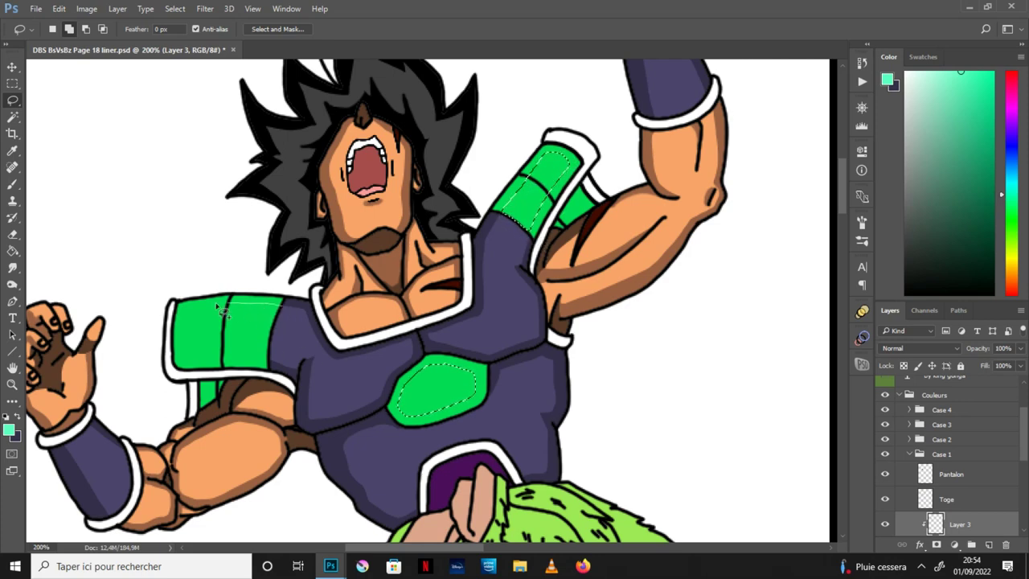
mouse_move(217, 304)
left_mouse_down()
mouse_move(181, 330)
mouse_move(194, 358)
mouse_move(263, 360)
mouse_move(277, 299)
left_mouse_up()
left_click(13, 251)
left_click(202, 330)
left_click(252, 322)
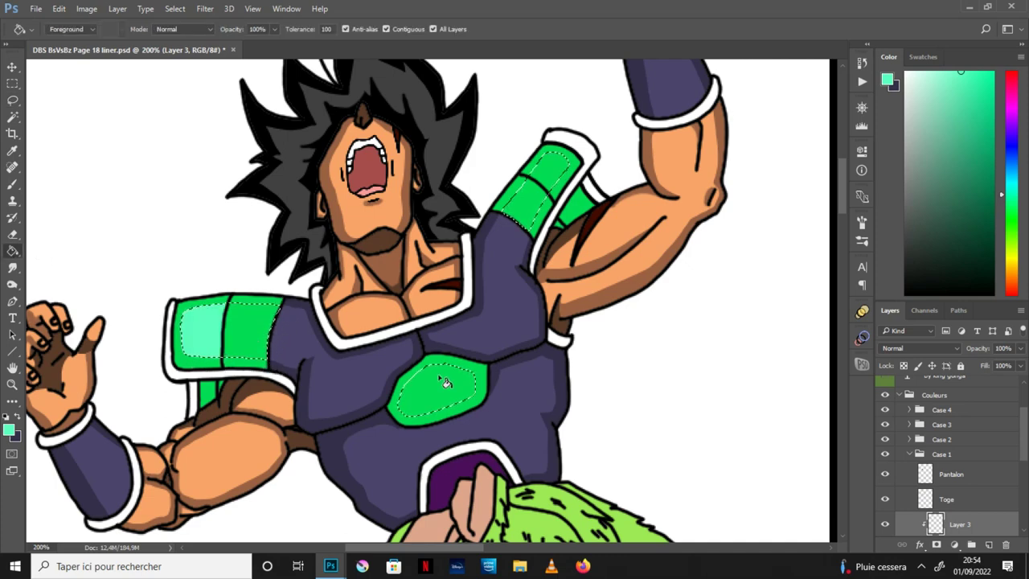
left_click(438, 385)
left_click(561, 183)
left_click(572, 169)
key("ctrl+d")
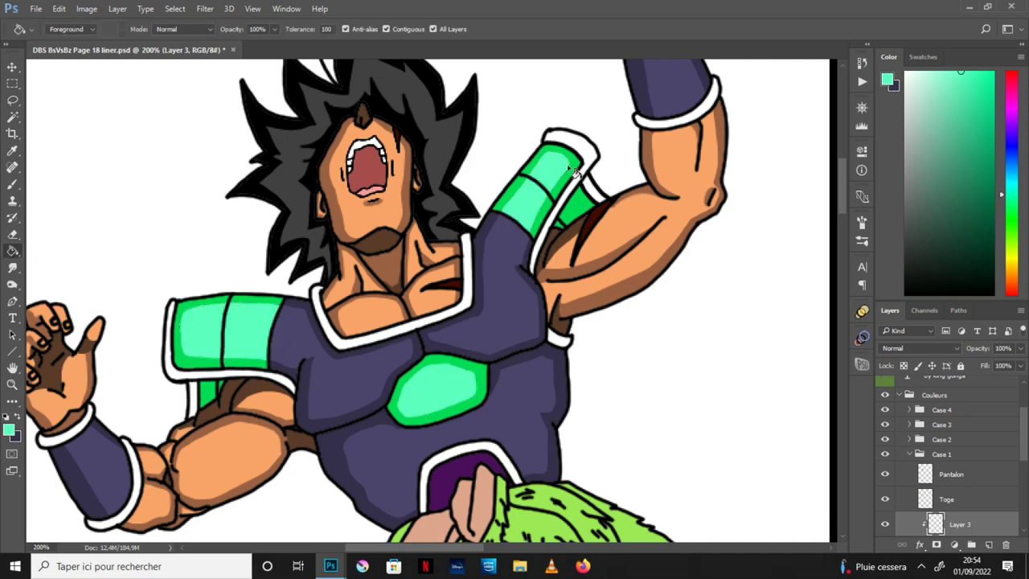
key("ctrl+minus")
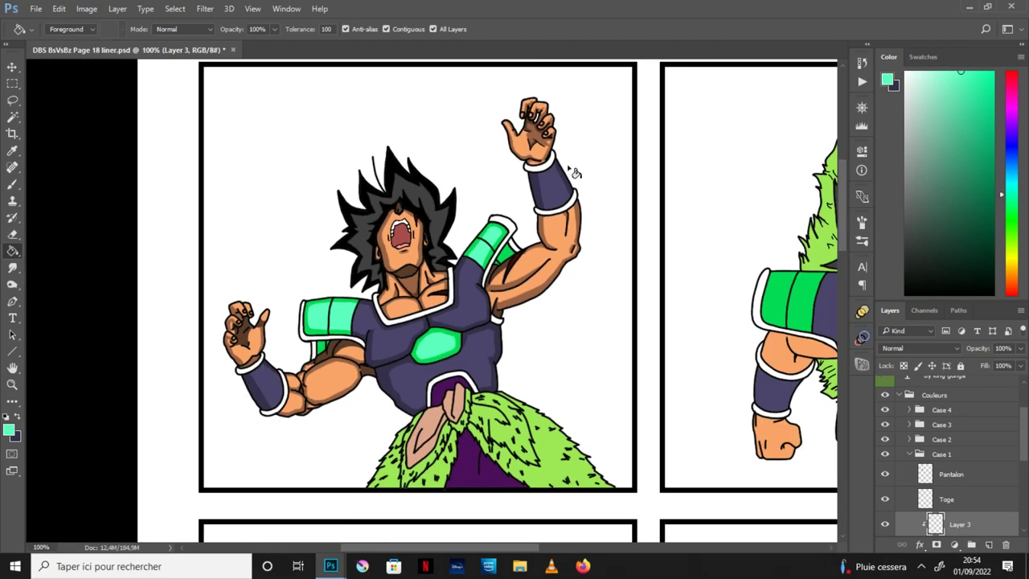
Sample the darkest Armure green from the colour reference image as the foreground colour and hide the reference.
key("ctrl+plus")
mouse_move(331, 566)
left_click(413, 510)
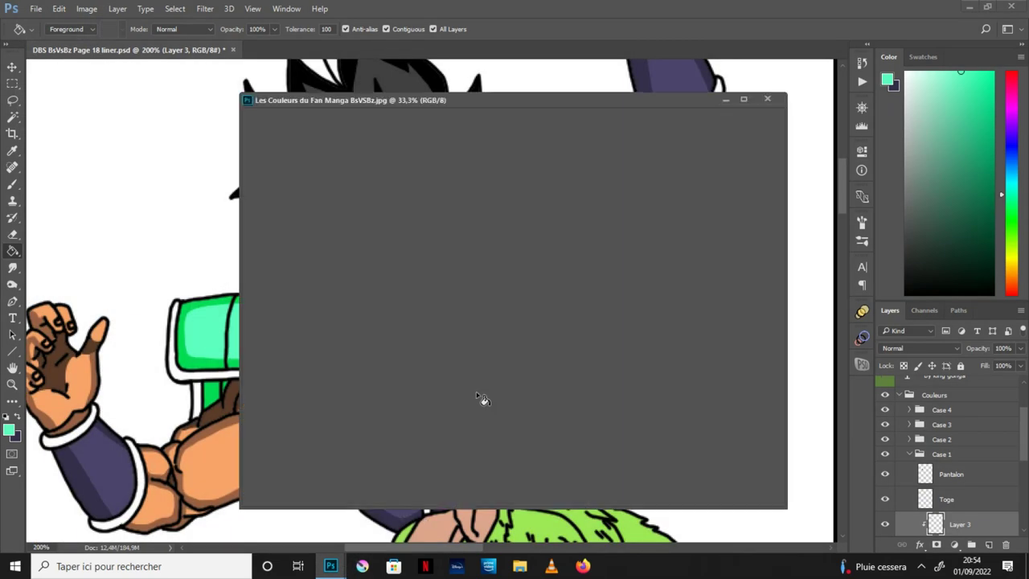
key("i")
left_click(395, 264)
left_click(725, 99)
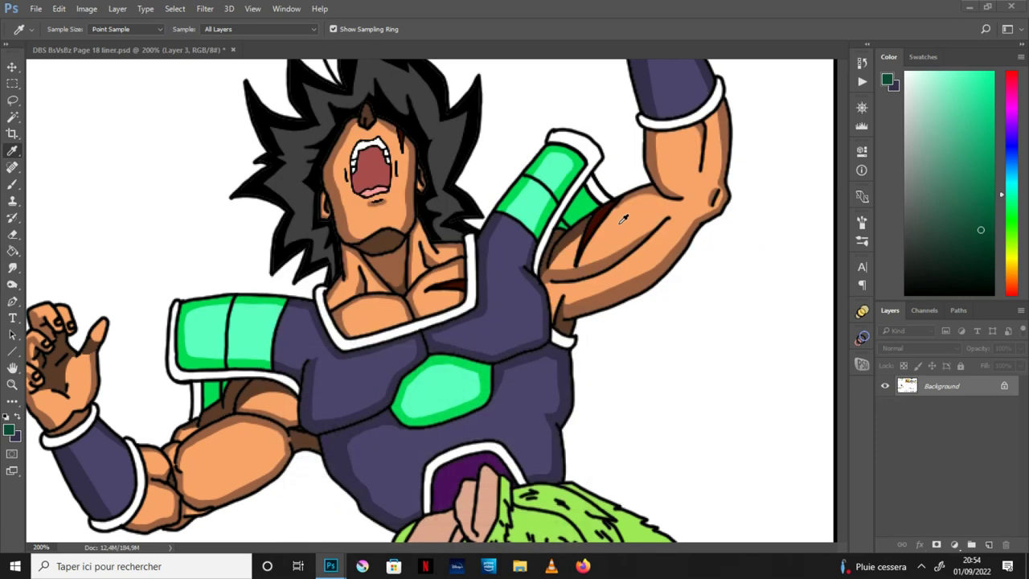
Colour the green inner sides behind both shoulder pads dark green, including the small leftover patches.
key("g")
left_click(233, 390)
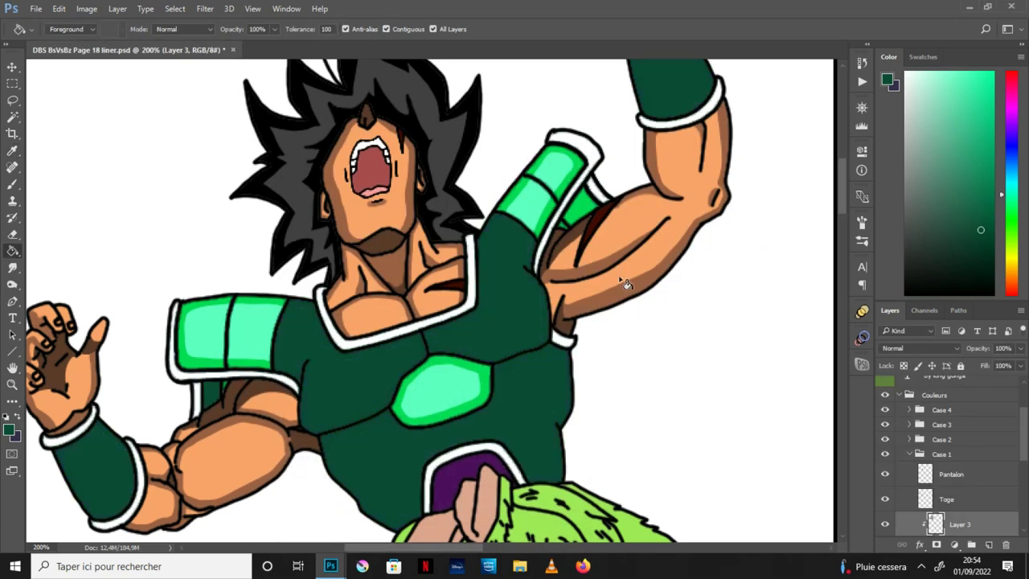
key("ctrl+z")
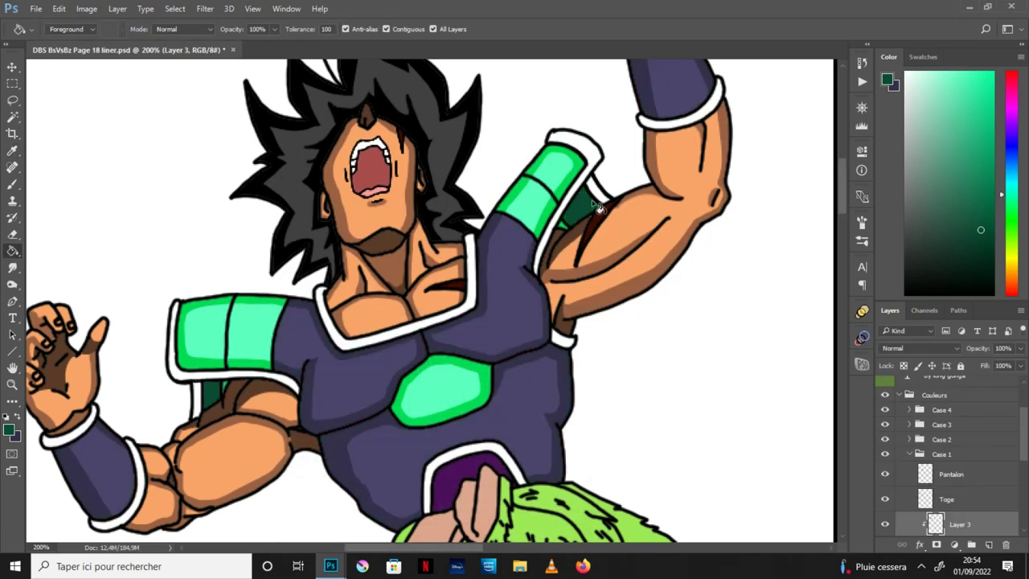
scroll(595, 207, "up", 1)
left_click(120, 428)
left_click(628, 189)
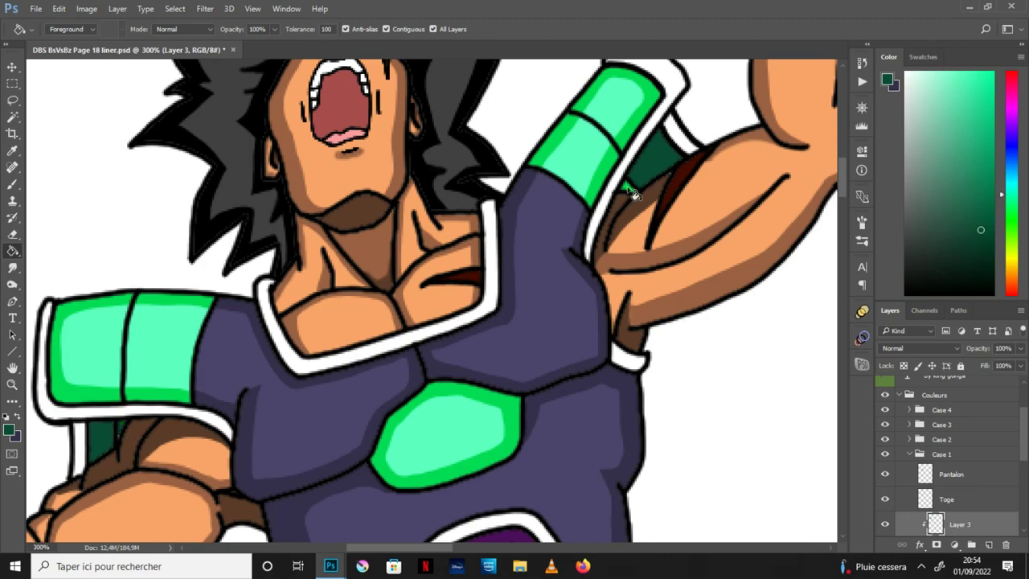
left_click(13, 184)
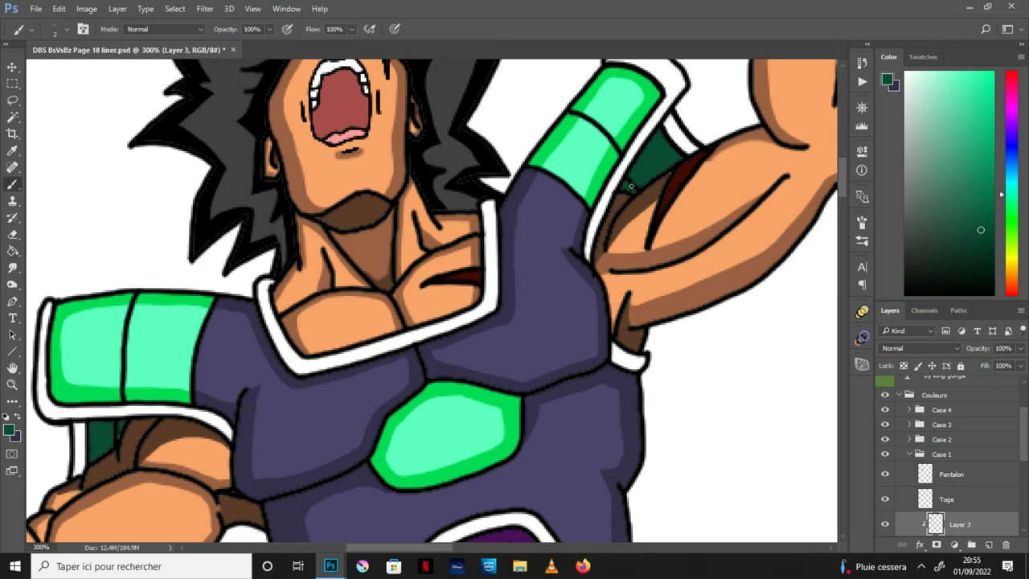
Save the manga page document with the whole first panel in view.
scroll(631, 187, "down", 2)
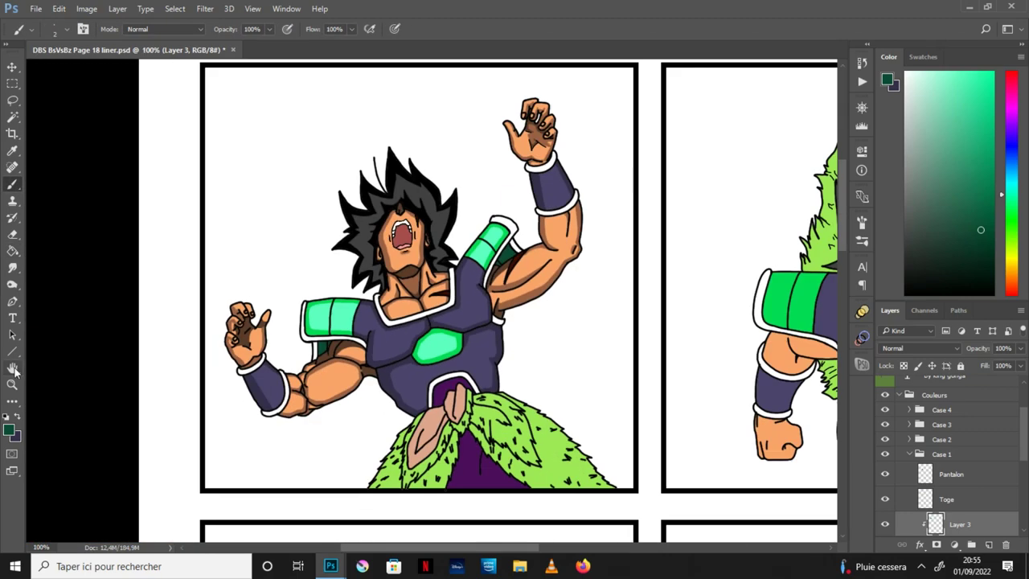
left_click(13, 368)
left_click_drag(621, 356, 586, 370)
left_click(36, 8)
left_click(52, 139)
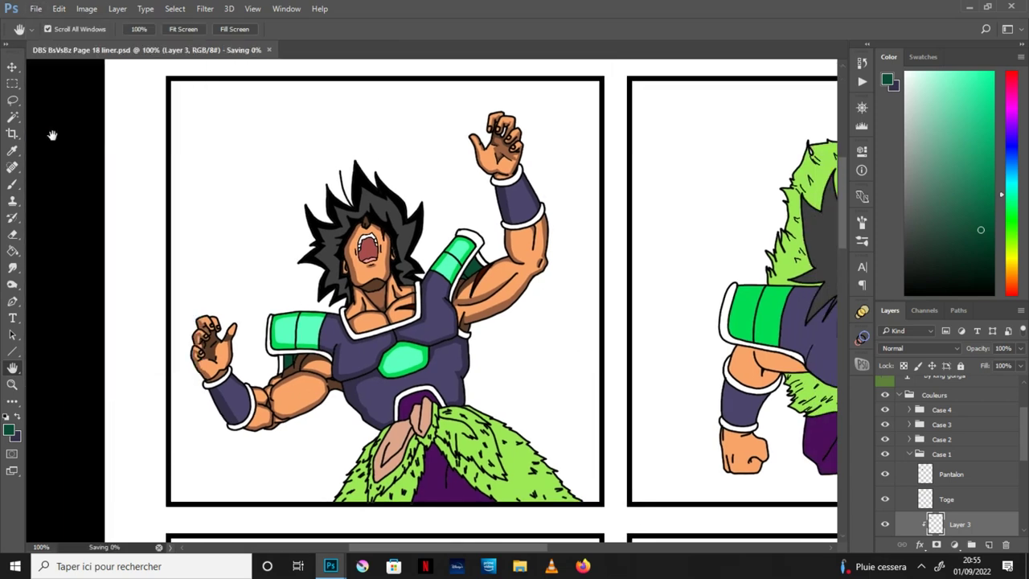
Add a new layer above Toge in the Case 1 group and clip it to Toge.
left_click(971, 503)
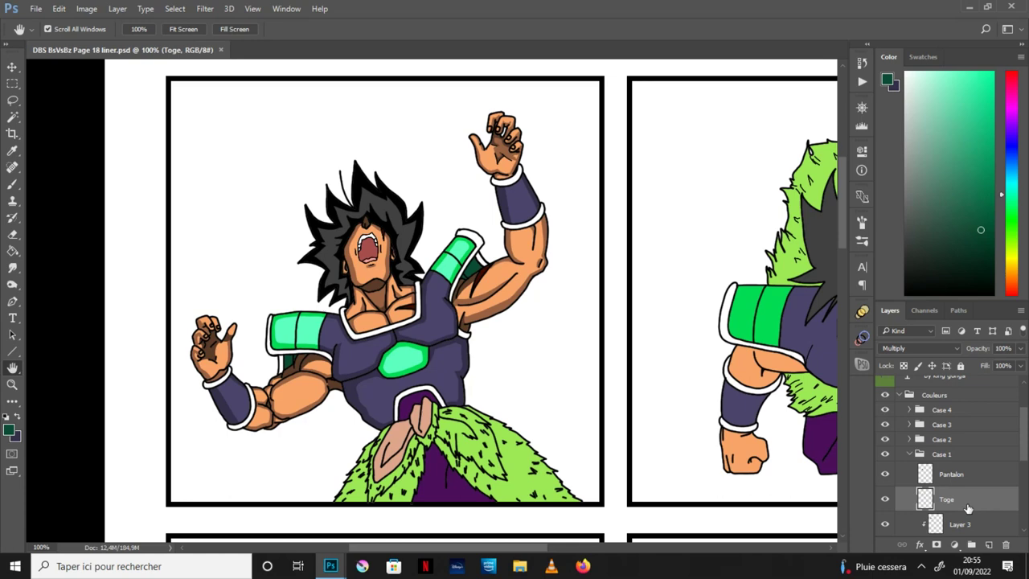
left_click(989, 544)
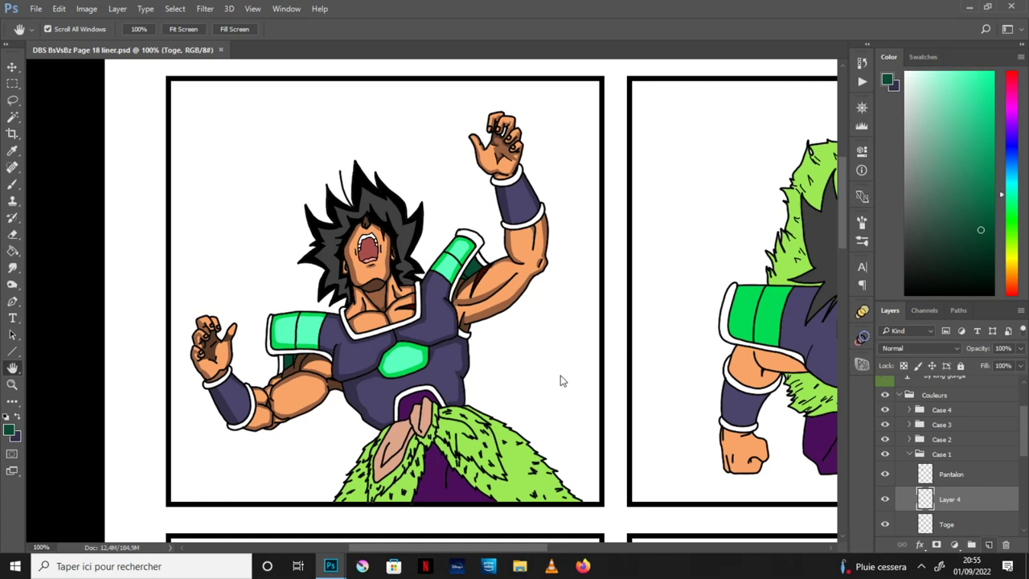
left_click_drag(1023, 419, 1019, 446)
scroll(1019, 454, "down", 2)
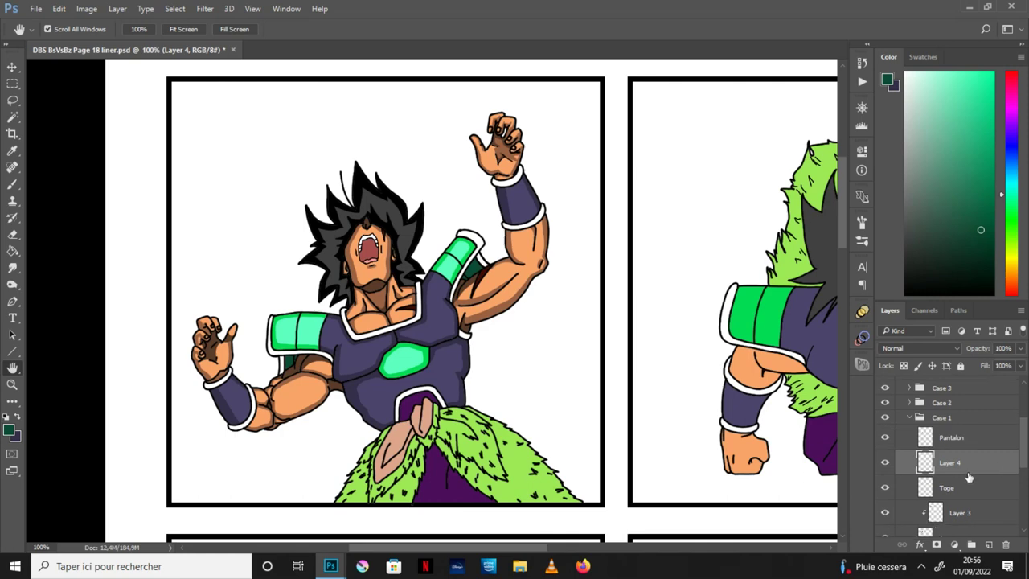
key("ctrl+alt+g")
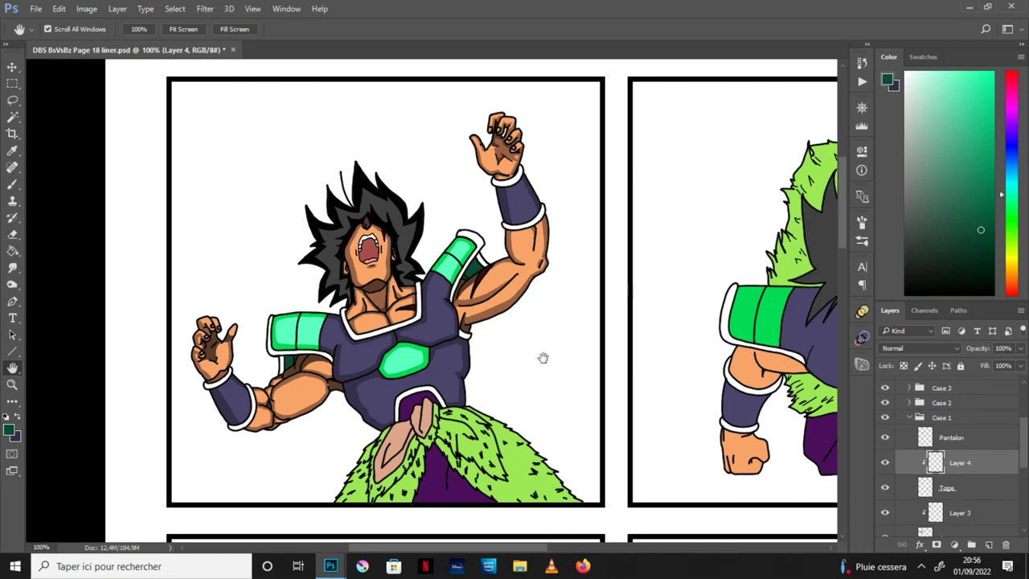
Sample the second Toge green as foreground and the fourth Toge brown as background, hide the reference, and ready the Lasso for shading.
scroll(568, 324, "up", 5)
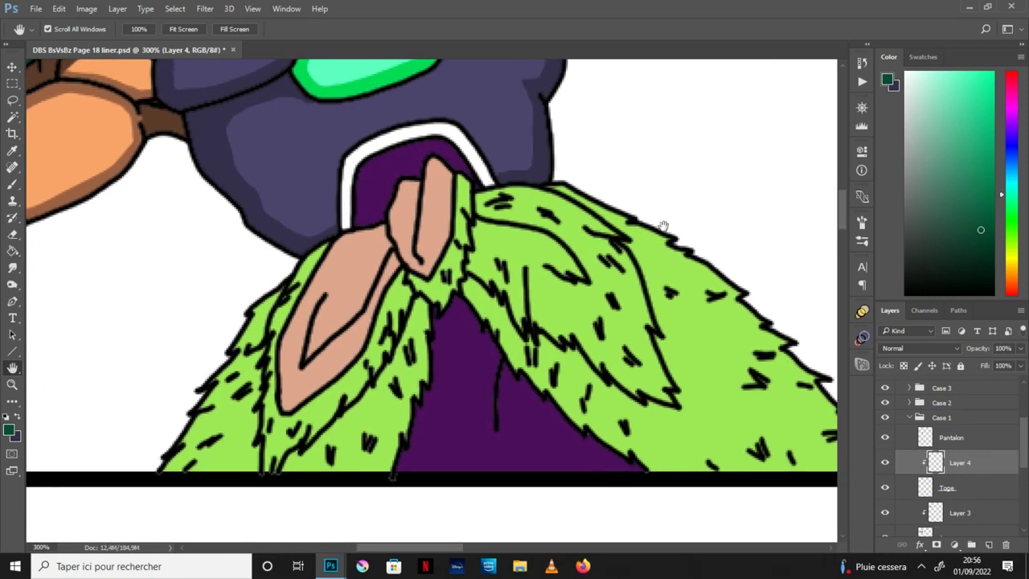
left_click(427, 507)
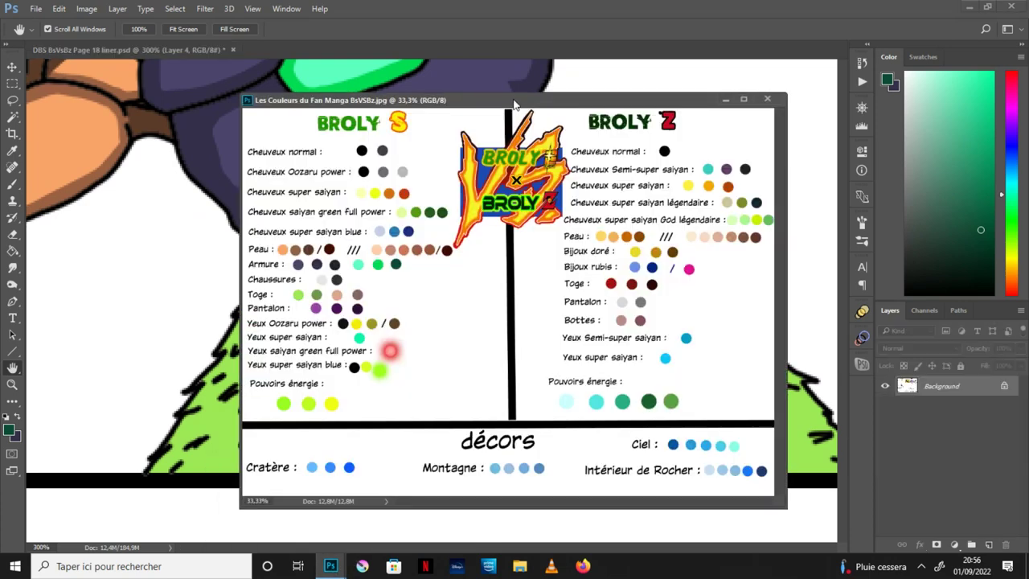
left_click_drag(513, 105, 705, 120)
key("i")
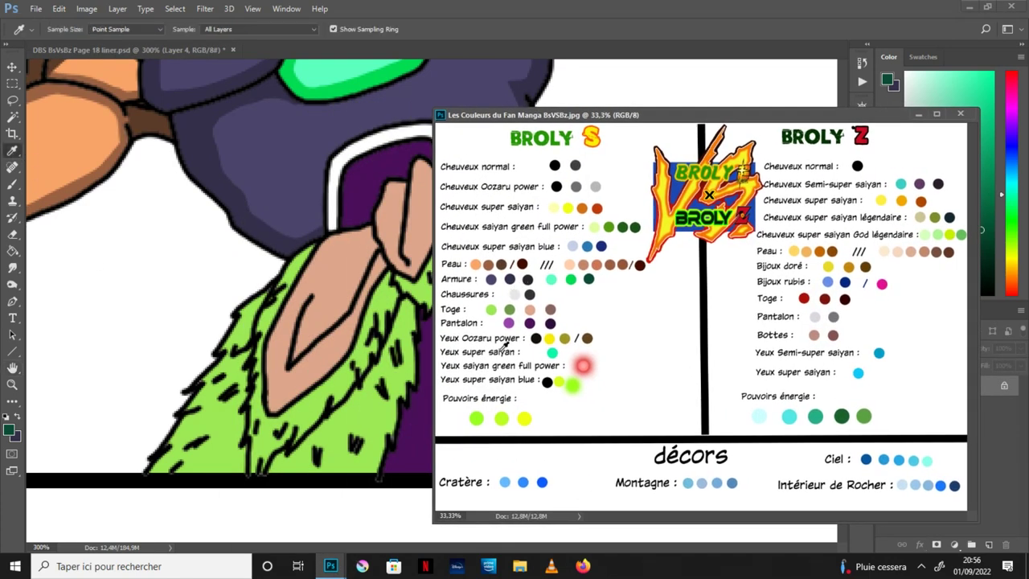
left_click(510, 309)
left_click(17, 416)
left_click(550, 309)
left_click(919, 117)
key("x")
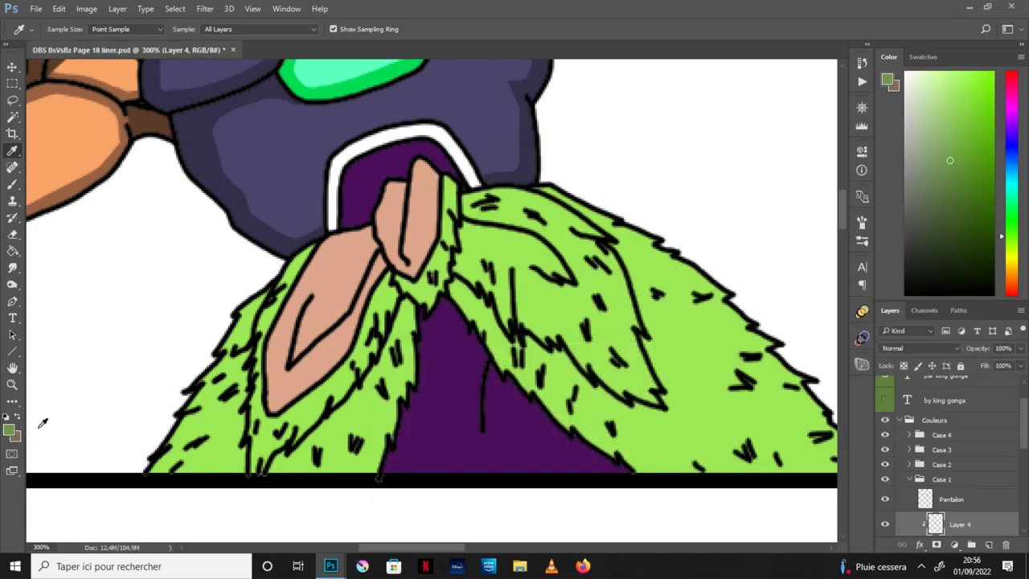
key("l")
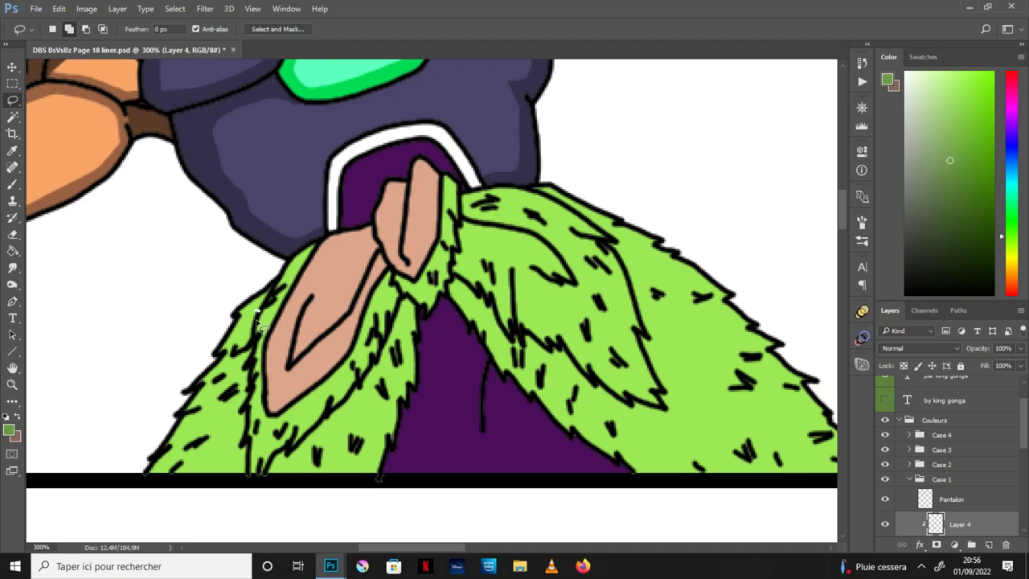
Shade the outer edge of the Toge's left fur side dark green with a jagged lasso selection and fill.
mouse_move(239, 366)
left_mouse_down()
mouse_move(185, 474)
mouse_move(152, 360)
mouse_move(263, 267)
mouse_move(282, 286)
mouse_move(251, 329)
left_mouse_up()
key("g")
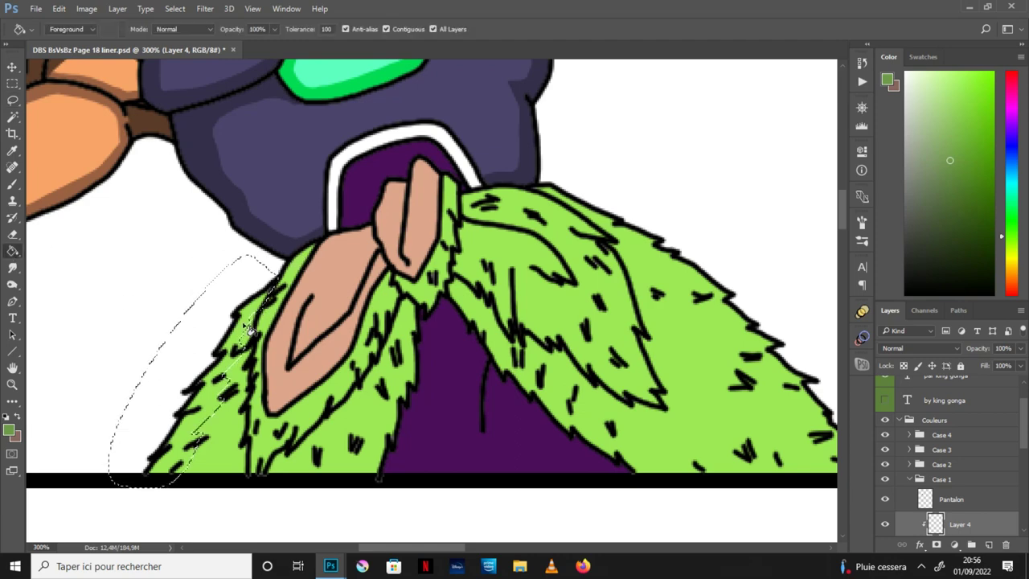
left_click(251, 329)
key("ctrl+d")
key("l")
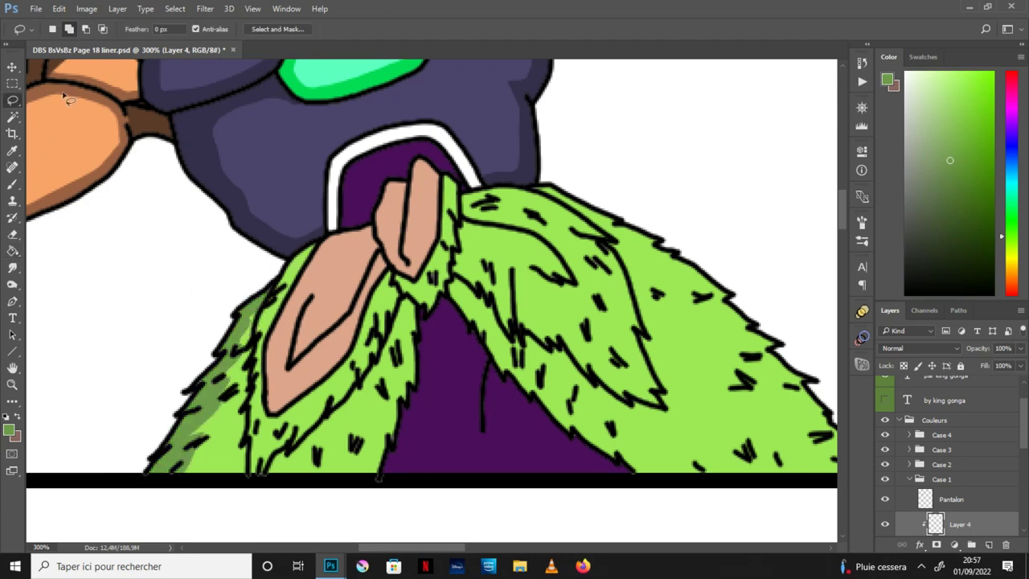
Shade the outer edge of the Toge's large right fur side dark green along its full length.
left_click_drag(726, 453, 576, 434)
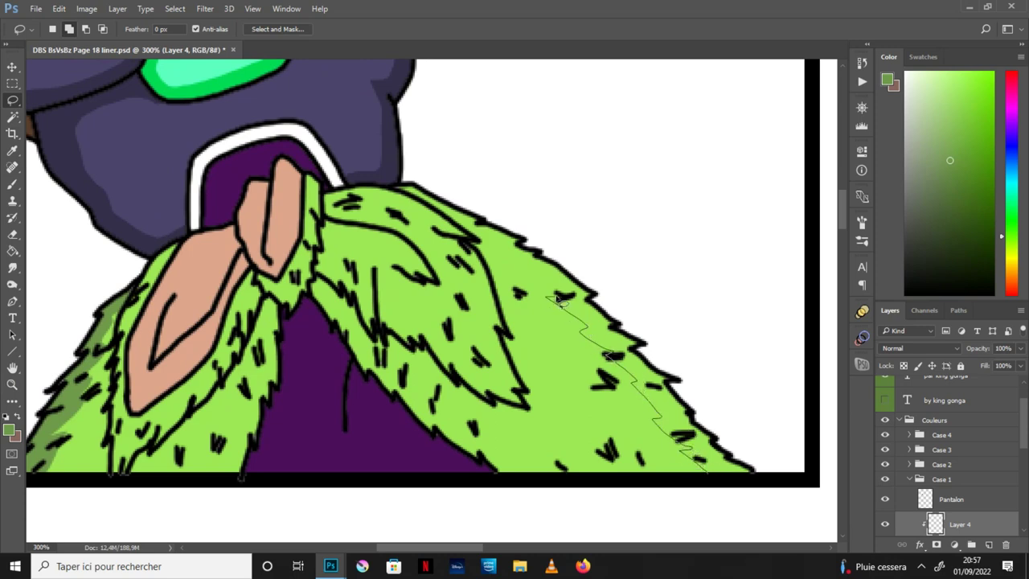
mouse_move(509, 259)
left_mouse_down()
mouse_move(467, 244)
mouse_move(393, 186)
mouse_move(689, 254)
mouse_move(769, 481)
mouse_move(716, 481)
left_mouse_up()
key("g")
left_click(642, 288)
key("ctrl+d")
key("l")
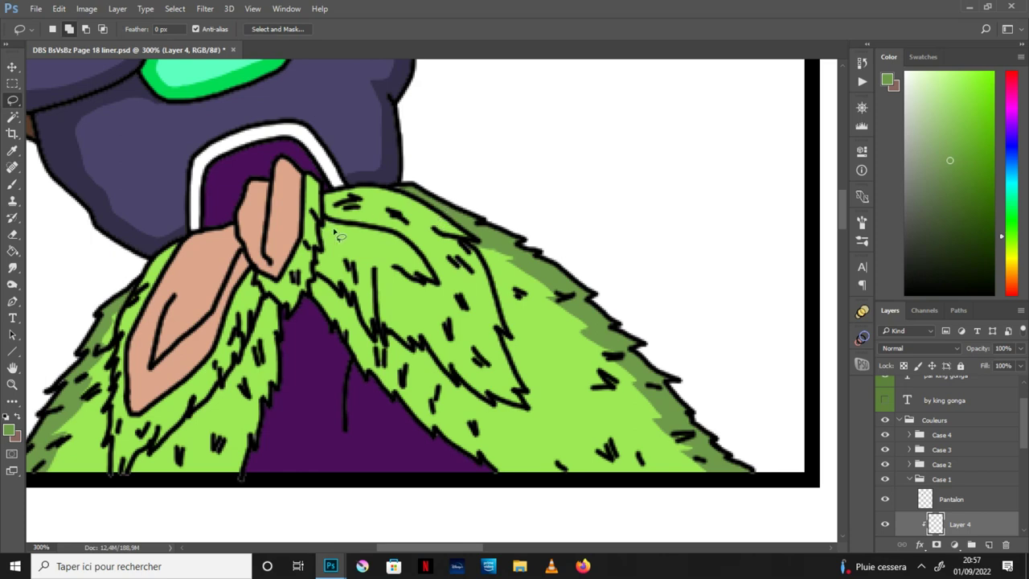
Shade the curved fold and the upper and outer edge of the right fur flap dark green.
left_click_drag(423, 281, 405, 245)
left_click_drag(328, 228, 327, 229)
left_click_drag(368, 201, 429, 227)
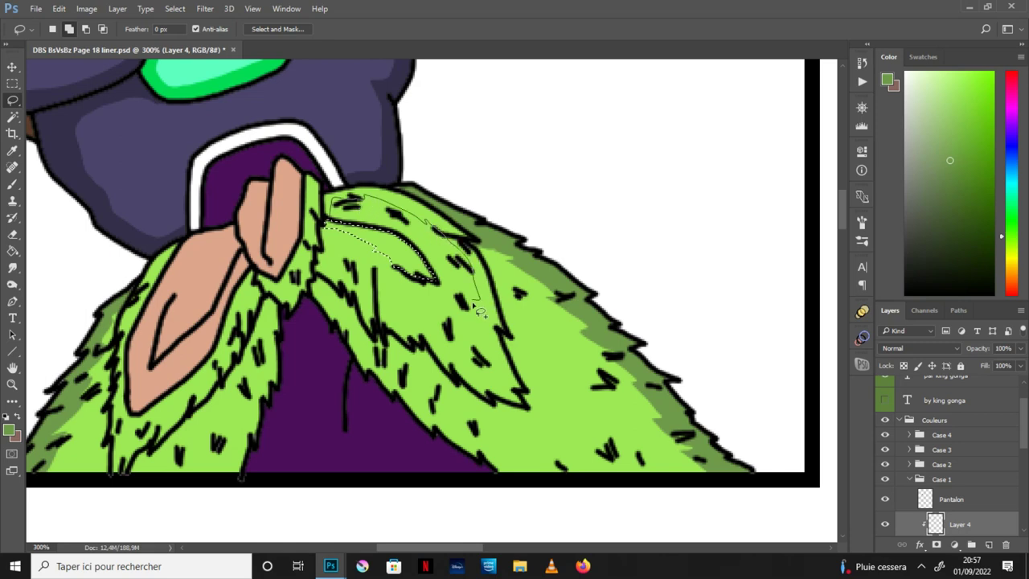
mouse_move(497, 360)
left_mouse_down()
mouse_move(514, 402)
mouse_move(528, 406)
mouse_move(505, 317)
mouse_move(468, 242)
mouse_move(426, 211)
mouse_move(342, 193)
mouse_move(326, 217)
left_mouse_up()
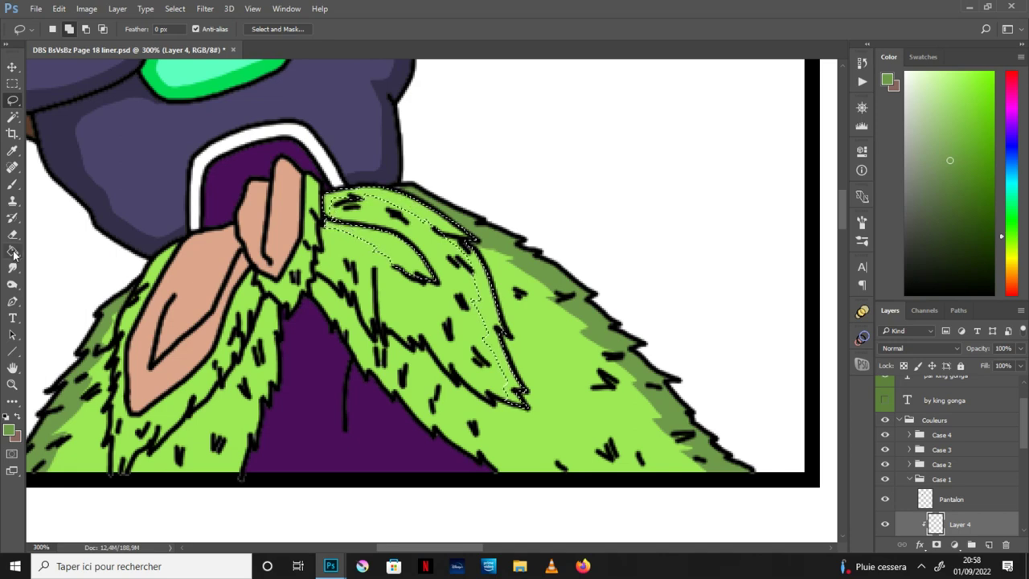
key("g")
left_click(500, 304)
key("ctrl+d")
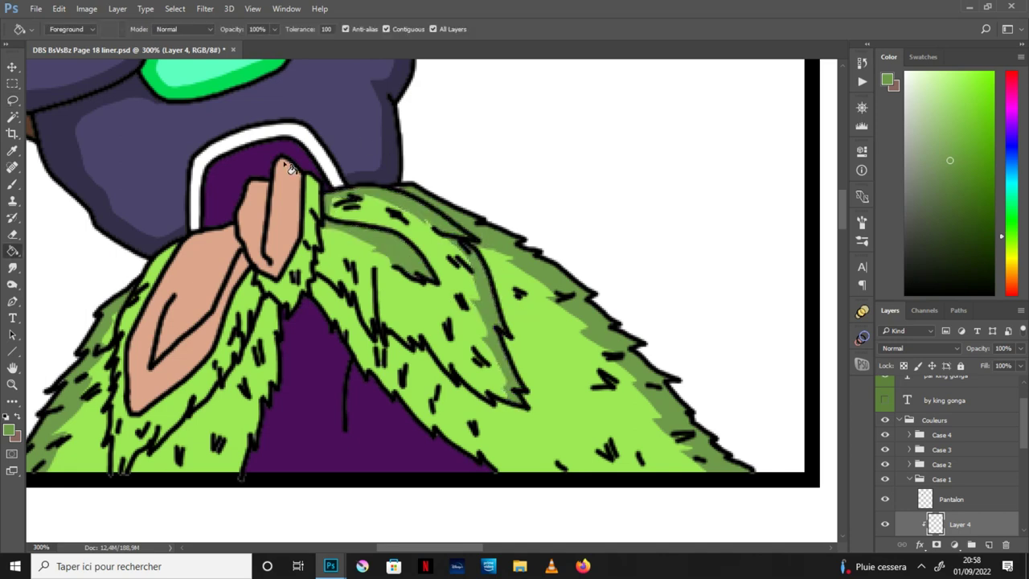
Paint dark green shading on the small fur piece beside and below the knot with a 3 px brush.
key("l")
left_click(13, 184)
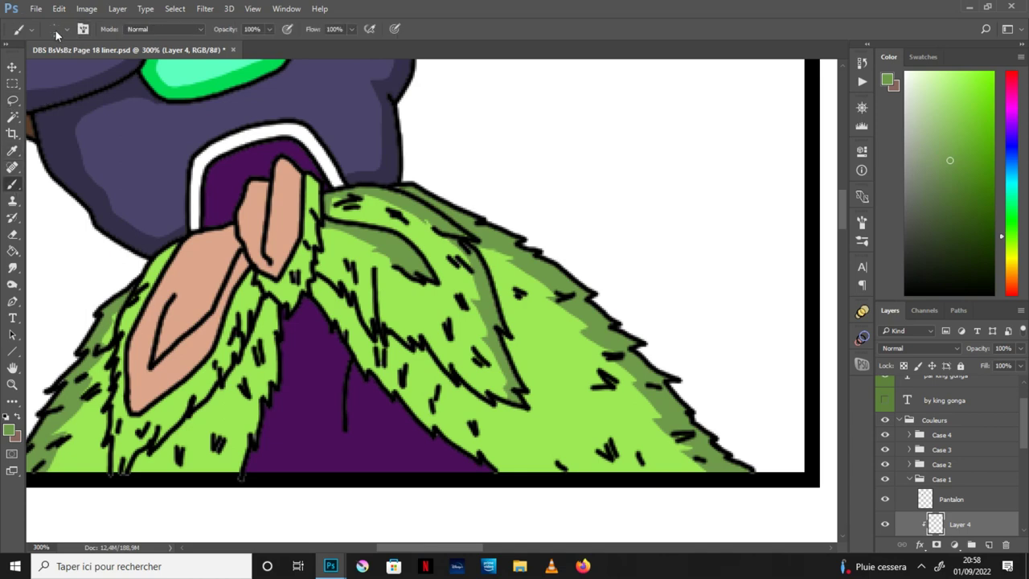
left_click(54, 31)
left_click(539, 18)
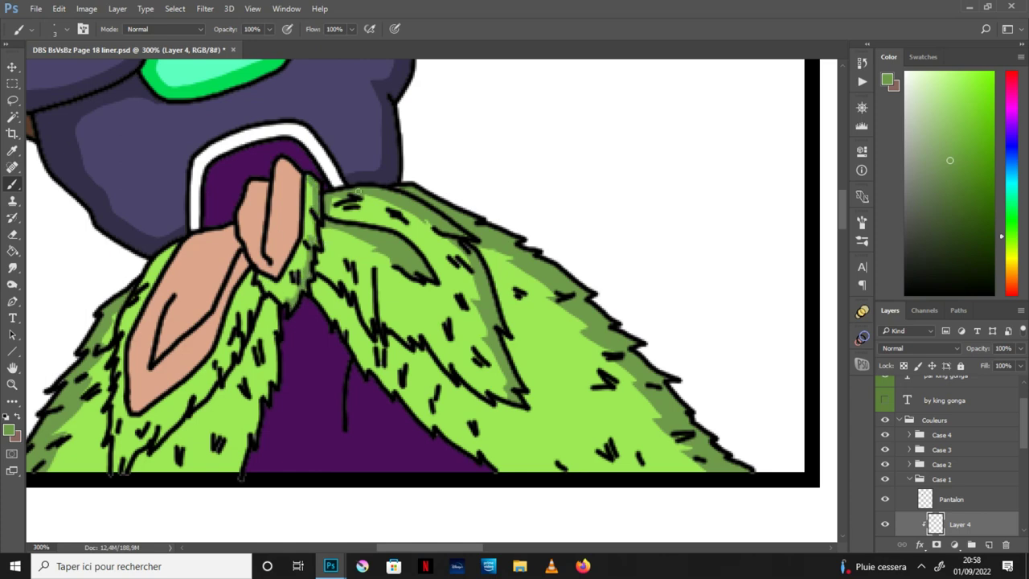
Shade the fur strip along the outer side of the hanging brown sash dark green.
left_click(12, 368)
mouse_move(574, 343)
left_mouse_down()
mouse_move(649, 273)
mouse_move(643, 304)
left_mouse_up()
left_click(12, 100)
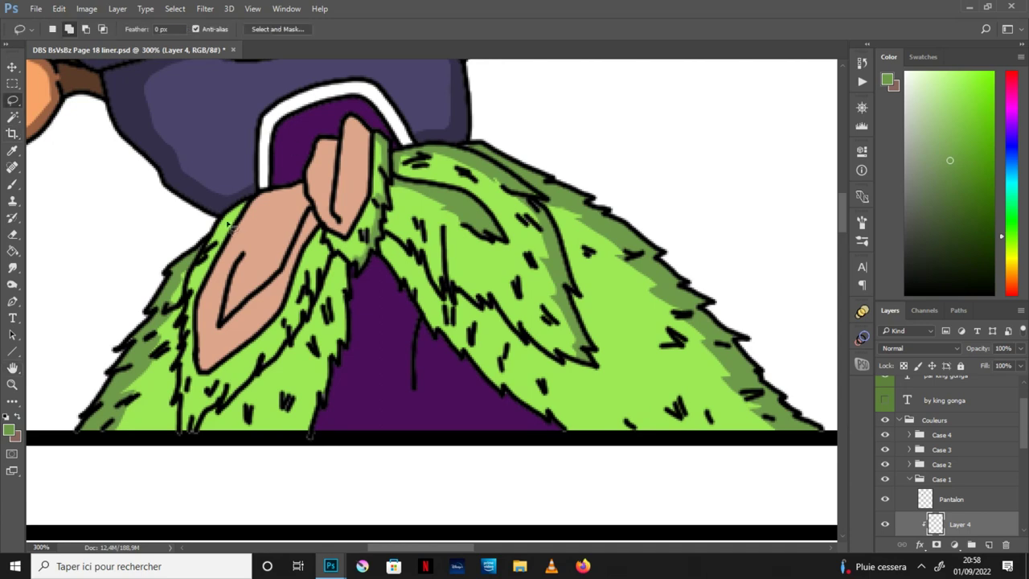
mouse_move(221, 256)
left_mouse_down()
mouse_move(194, 284)
mouse_move(193, 361)
left_mouse_up()
left_click_drag(191, 409, 186, 400)
mouse_move(188, 354)
left_mouse_down()
mouse_move(194, 294)
mouse_move(215, 243)
mouse_move(257, 201)
left_mouse_up()
left_click(13, 253)
left_click(198, 263)
key("ctrl+d")
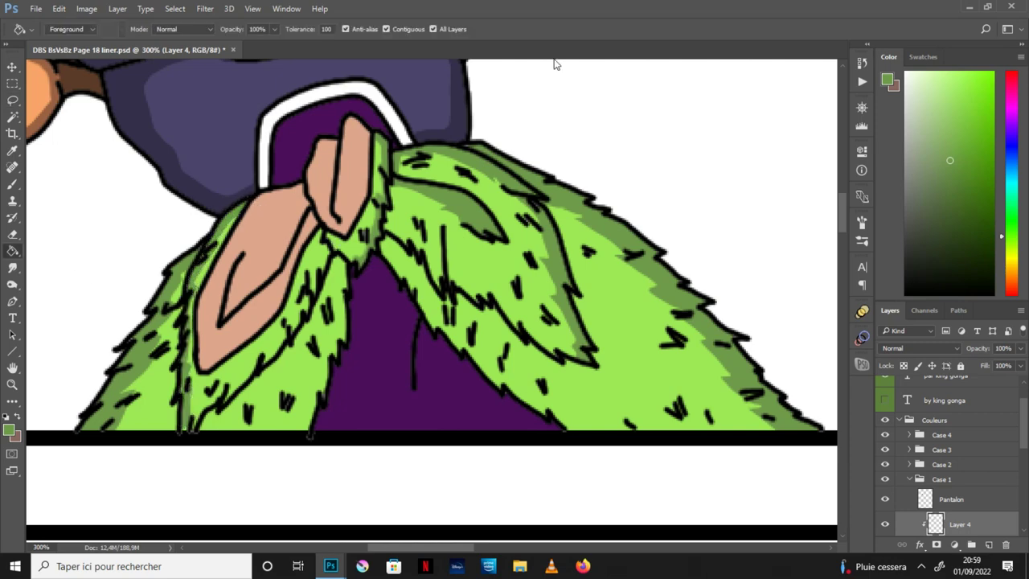
Shade the fur along the inner edge beneath the hanging brown sash dark green.
key("l")
mouse_move(337, 245)
left_mouse_down()
mouse_move(358, 265)
mouse_move(328, 235)
mouse_move(344, 220)
mouse_move(221, 245)
mouse_move(330, 247)
mouse_move(294, 327)
mouse_move(207, 410)
mouse_move(230, 408)
mouse_move(286, 357)
mouse_move(336, 251)
left_mouse_up()
key("g")
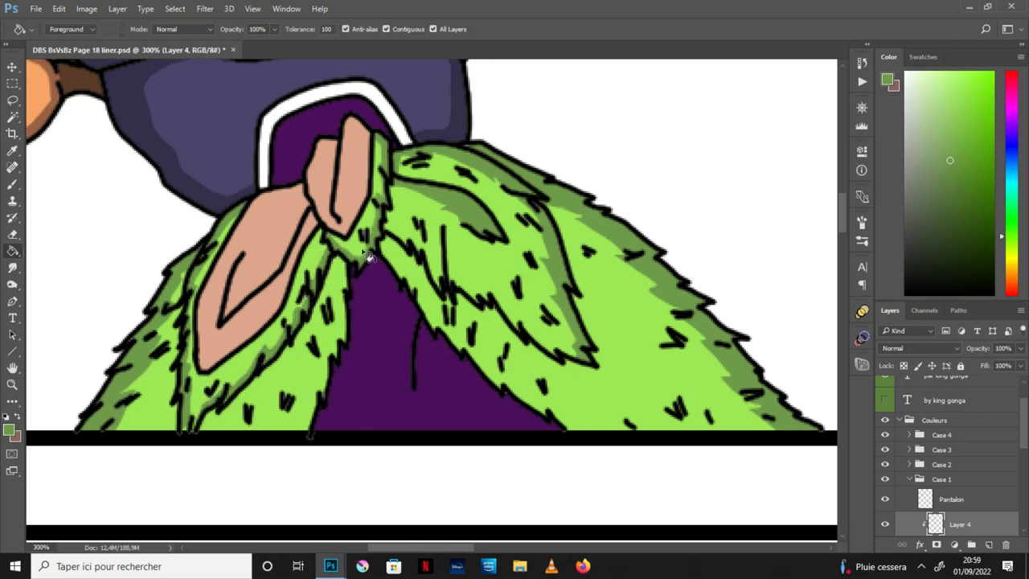
scroll(51, 356, "down", 2)
key("b")
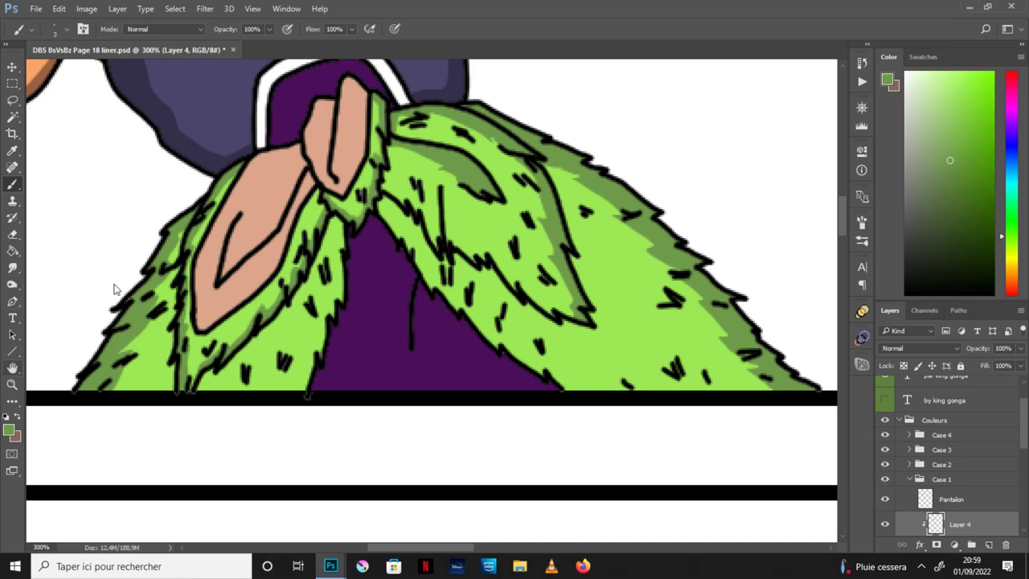
Swap to the brown shading colour and shade the inner fold of the hanging sash up to the knot.
key("space")
mouse_move(689, 269)
left_mouse_down()
mouse_move(684, 332)
mouse_move(699, 327)
left_mouse_up()
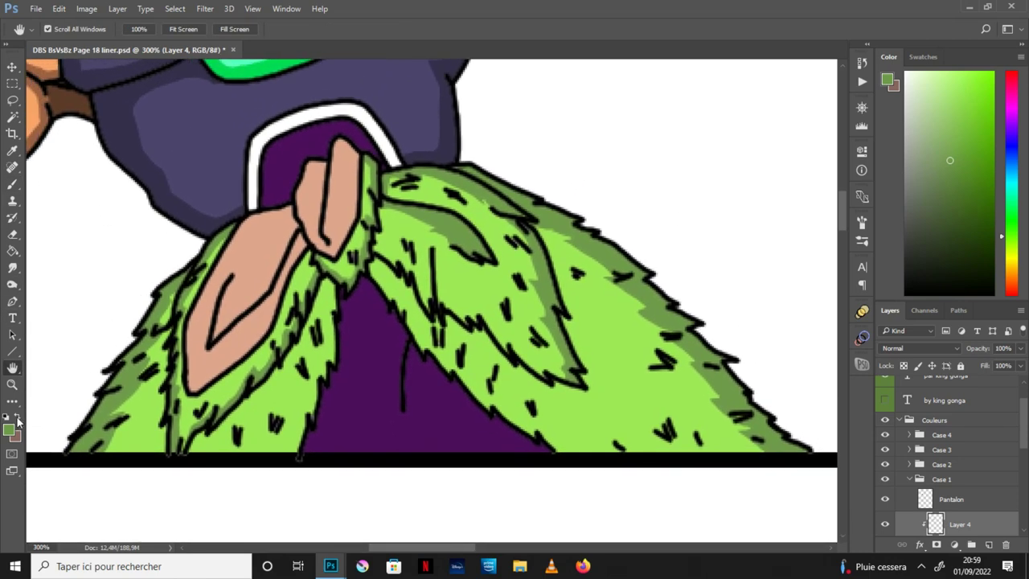
key("x")
key("l")
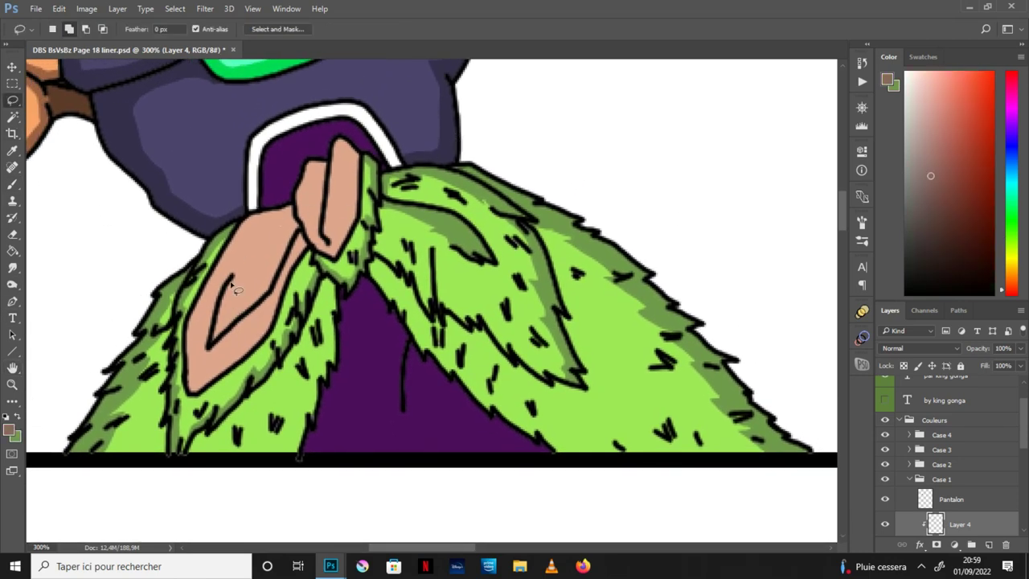
left_click_drag(268, 276, 301, 234)
left_click_drag(280, 287, 219, 346)
left_click_drag(236, 289, 289, 232)
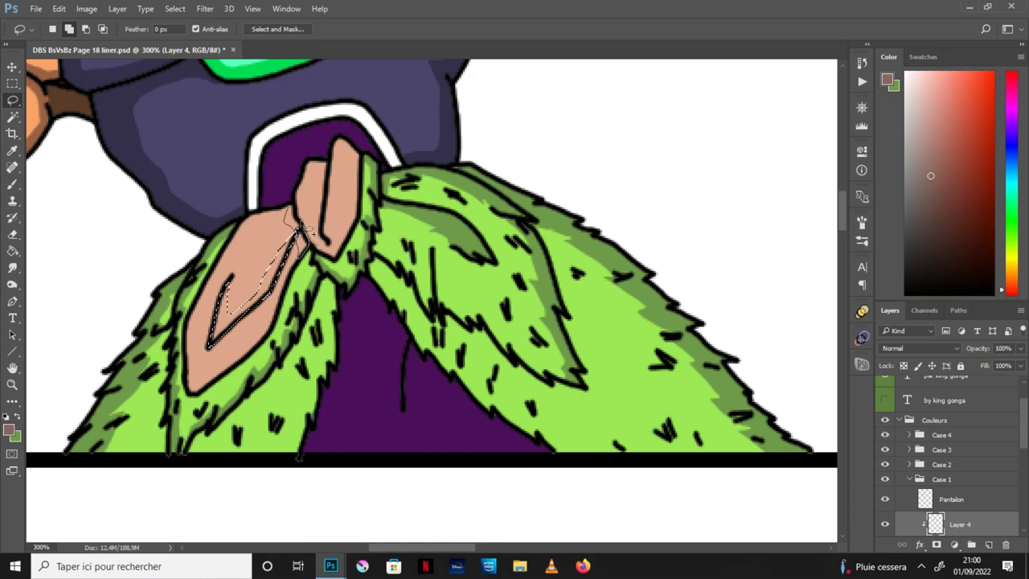
key("g")
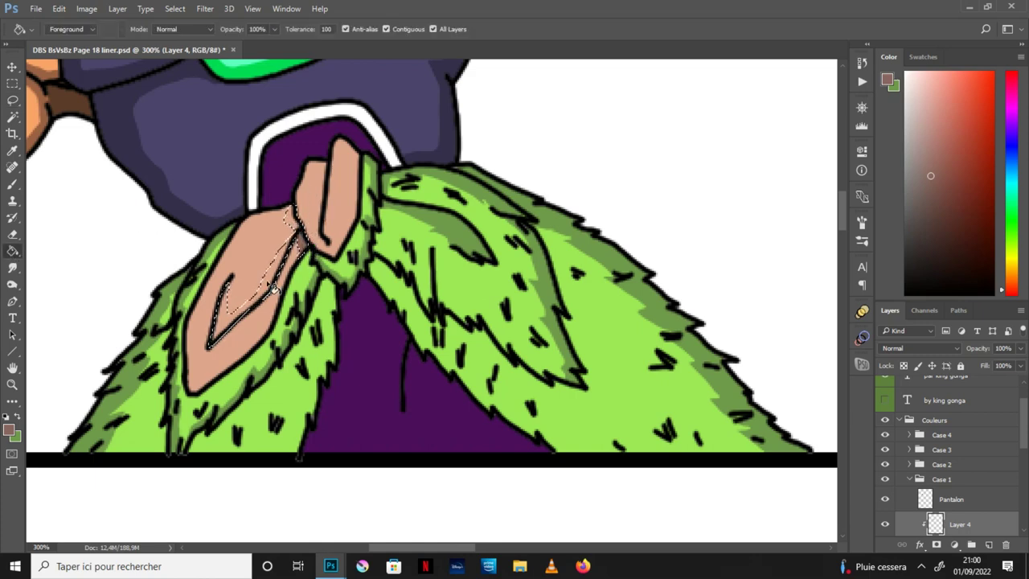
left_click(302, 237)
key("ctrl+d")
key("l")
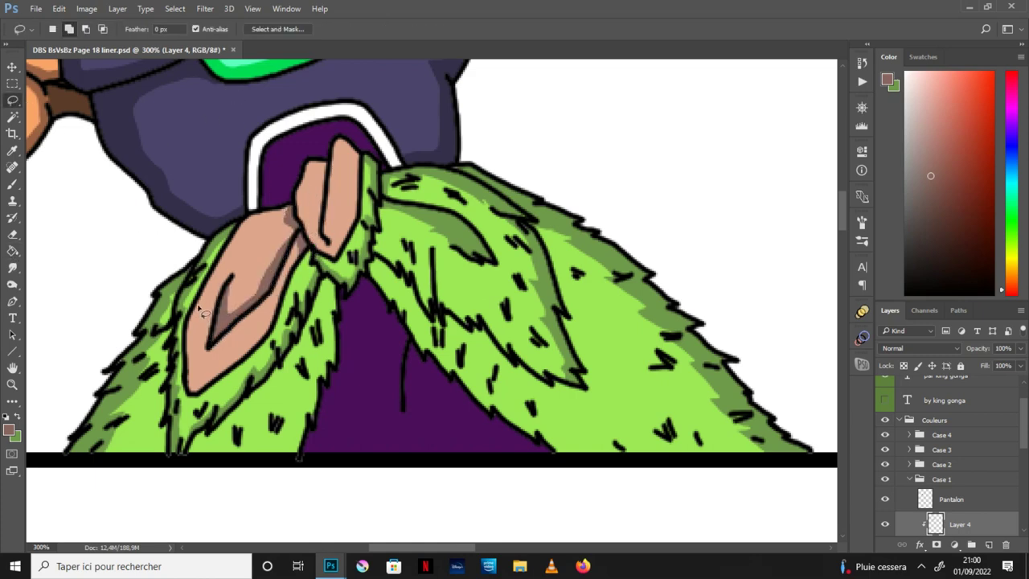
Shade the lower tip and underside edge of the hanging sash brown.
mouse_move(204, 364)
left_mouse_down()
mouse_move(251, 352)
mouse_move(277, 304)
left_mouse_up()
mouse_move(273, 342)
left_mouse_down()
mouse_move(203, 394)
mouse_move(184, 380)
mouse_move(197, 312)
left_mouse_up()
key("g")
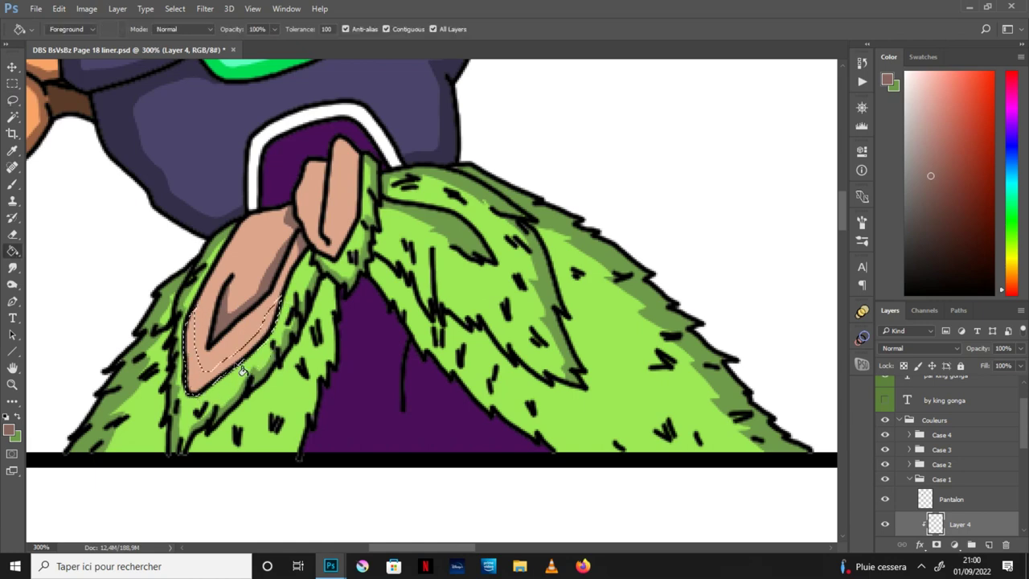
left_click(241, 370)
key("ctrl+d")
Shade the upper and outer edge of the hanging sash brown.
key("l")
left_click_drag(291, 213, 239, 256)
left_click_drag(204, 307, 235, 239)
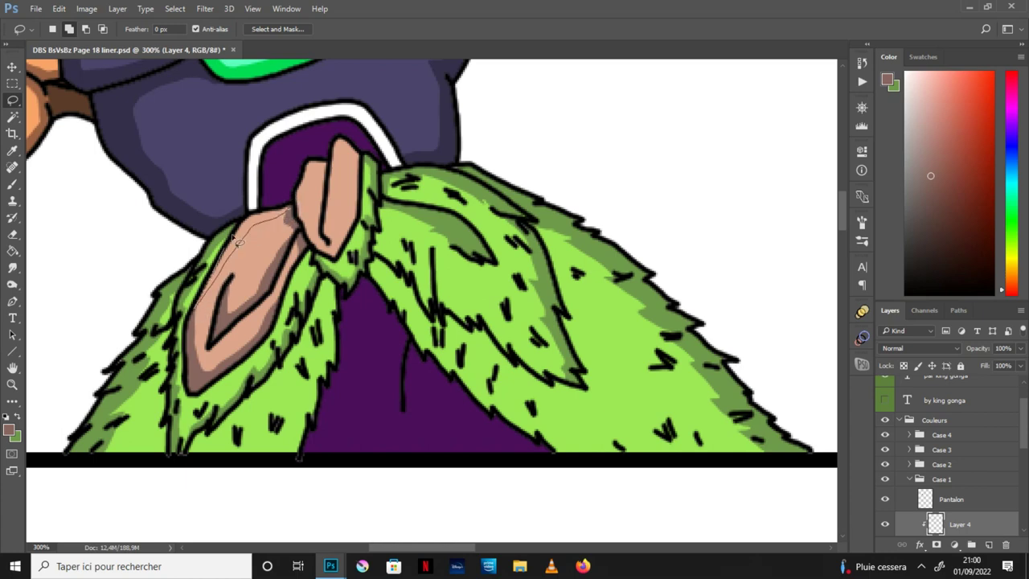
key("g")
left_click(261, 219)
key("ctrl+d")
Shade the borders of both knot pieces brown by selecting their inner areas, inverting the selection and filling.
key("l")
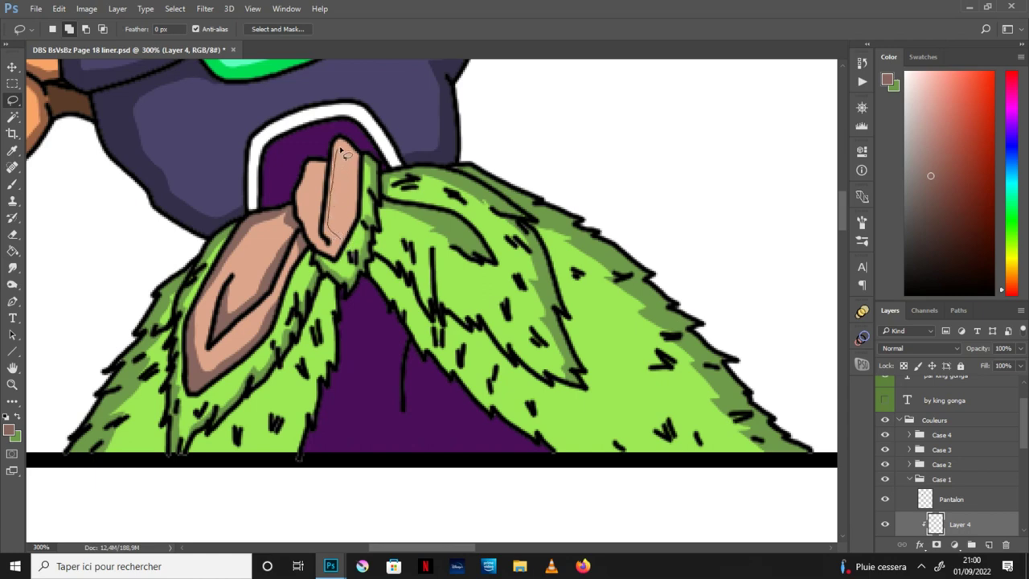
left_click_drag(344, 231, 346, 235)
mouse_move(312, 171)
left_mouse_down()
mouse_move(332, 195)
mouse_move(319, 237)
mouse_move(310, 169)
left_mouse_up()
left_click(17, 250)
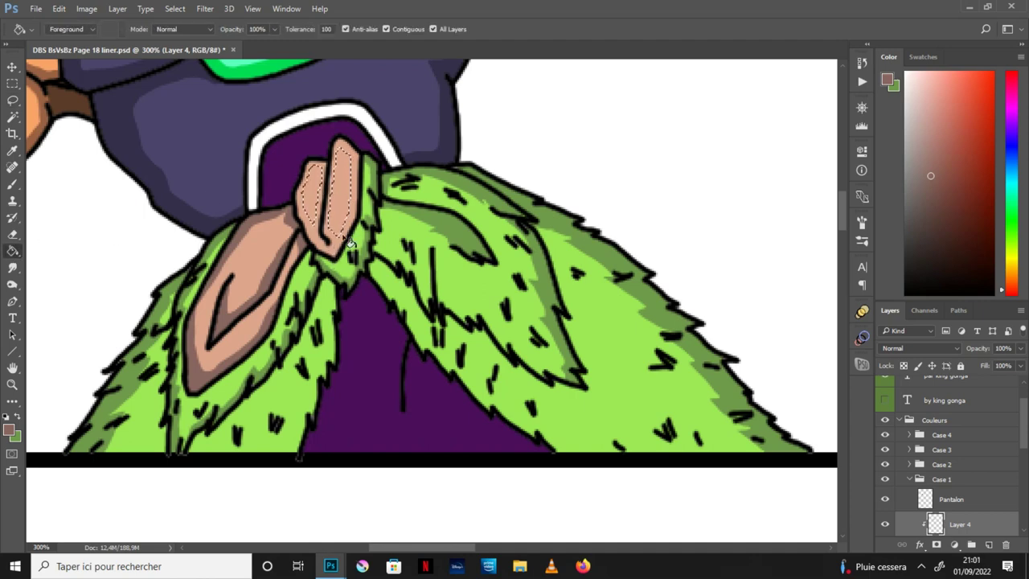
left_click(175, 9)
left_click(201, 62)
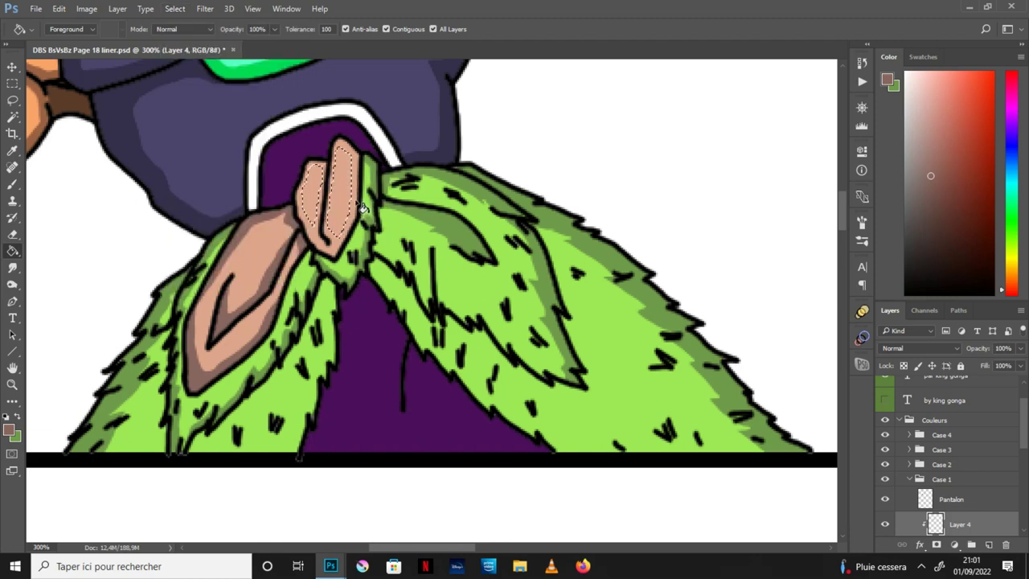
key("ctrl+d")
Swap back to dark green and shade the fur below the knot and beneath the right flap, beside the trousers.
key("h")
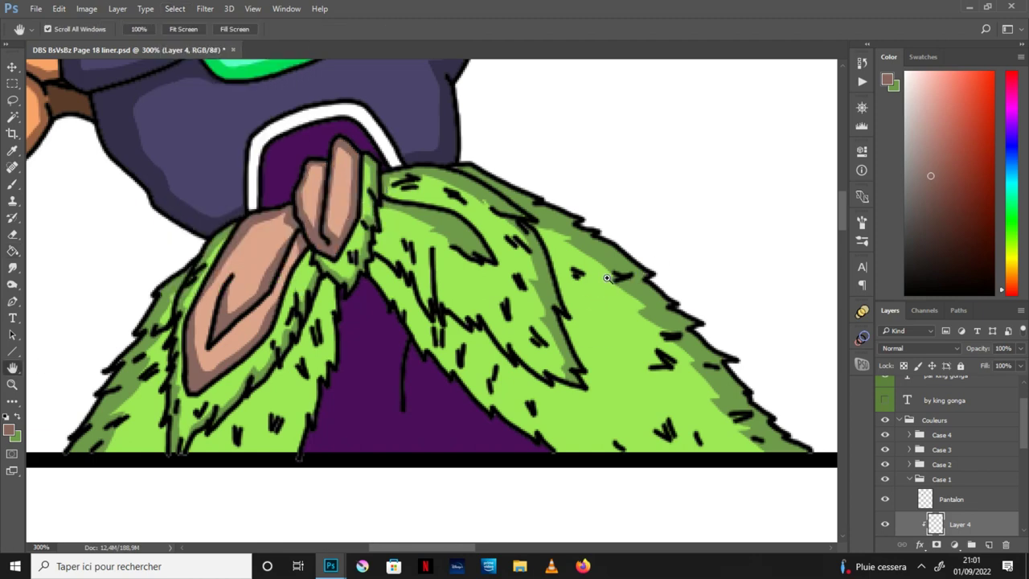
key("ctrl+minus")
key("ctrl+minus")
left_click_drag(533, 240, 500, 271)
scroll(499, 270, "up", 4)
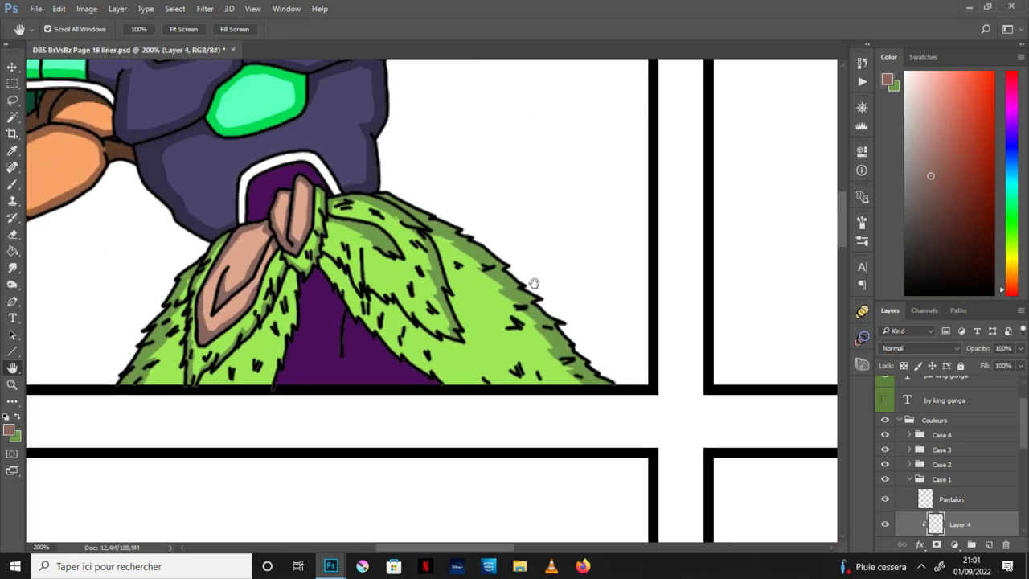
scroll(533, 286, "up", 2)
key("x")
key("l")
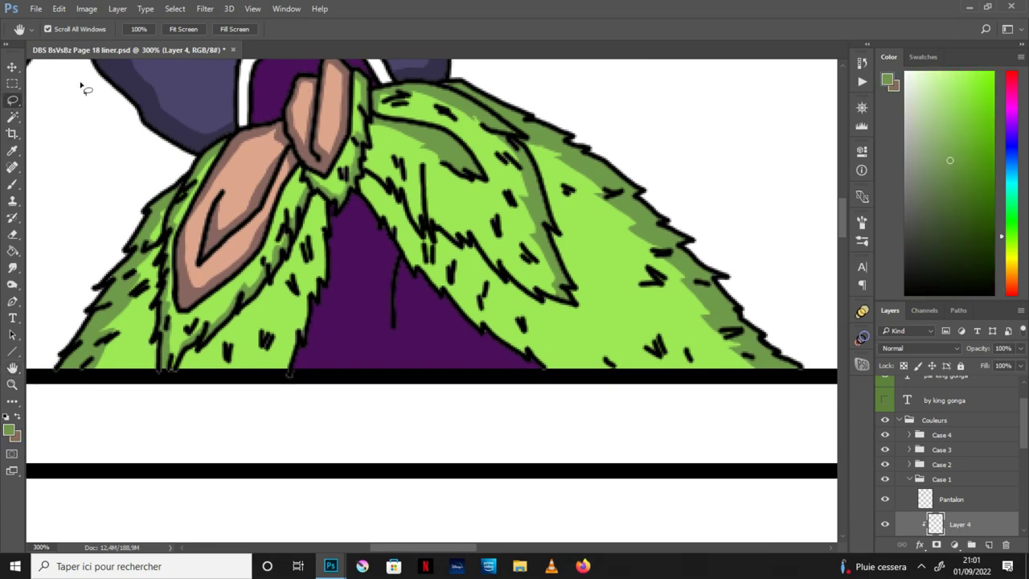
mouse_move(294, 276)
left_mouse_down()
mouse_move(302, 331)
mouse_move(338, 211)
mouse_move(272, 273)
left_mouse_up()
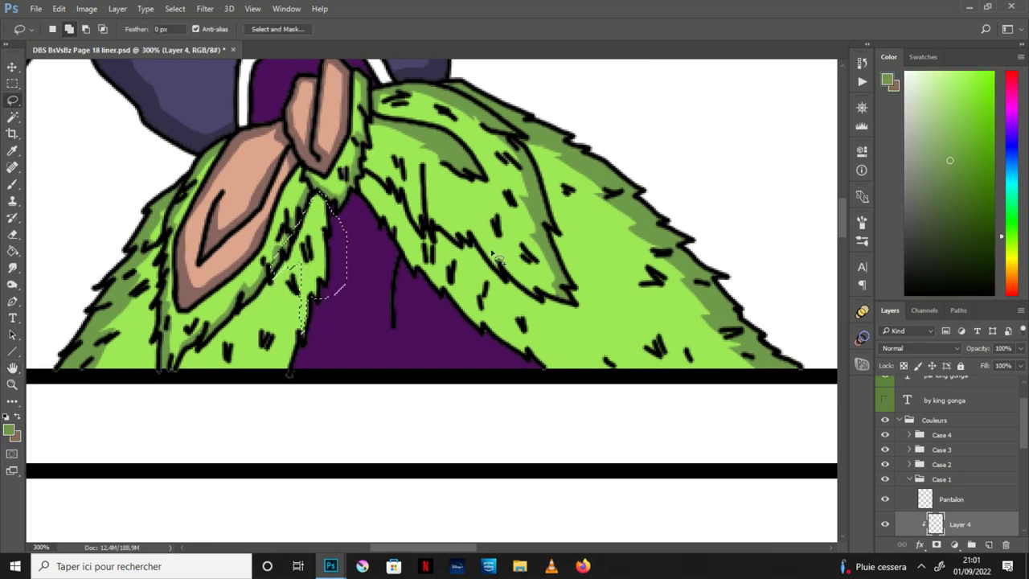
left_click_drag(450, 266, 423, 261)
mouse_move(389, 231)
left_mouse_down()
mouse_move(358, 188)
mouse_move(399, 191)
mouse_move(419, 222)
mouse_move(508, 275)
mouse_move(540, 304)
left_mouse_up()
key("g")
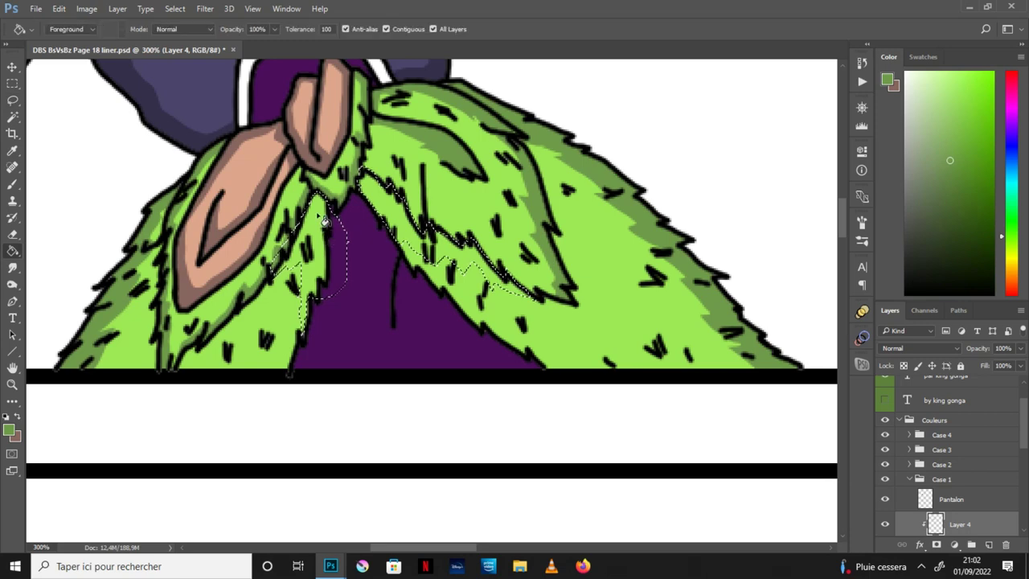
left_click(480, 260)
key("ctrl+d")
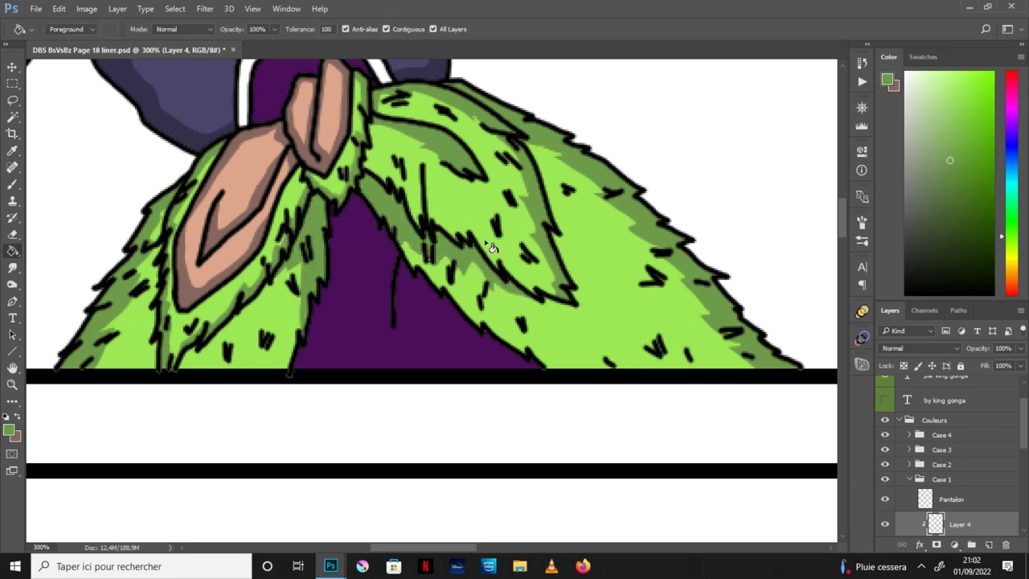
Save the document with the whole first-panel character in view.
left_click(13, 182)
key("ctrl+1")
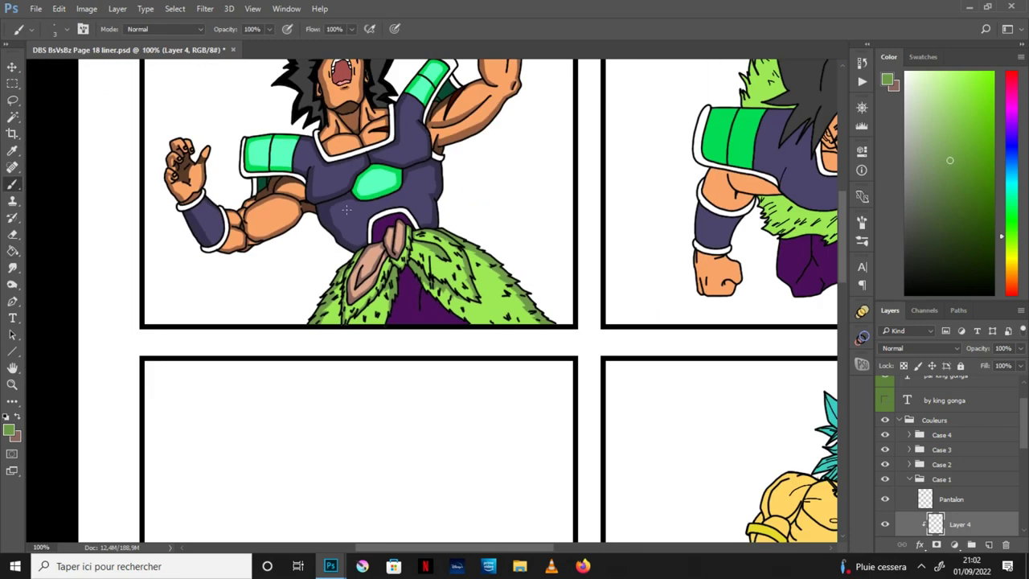
left_click(13, 368)
left_click_drag(632, 215, 555, 292)
left_click(36, 8)
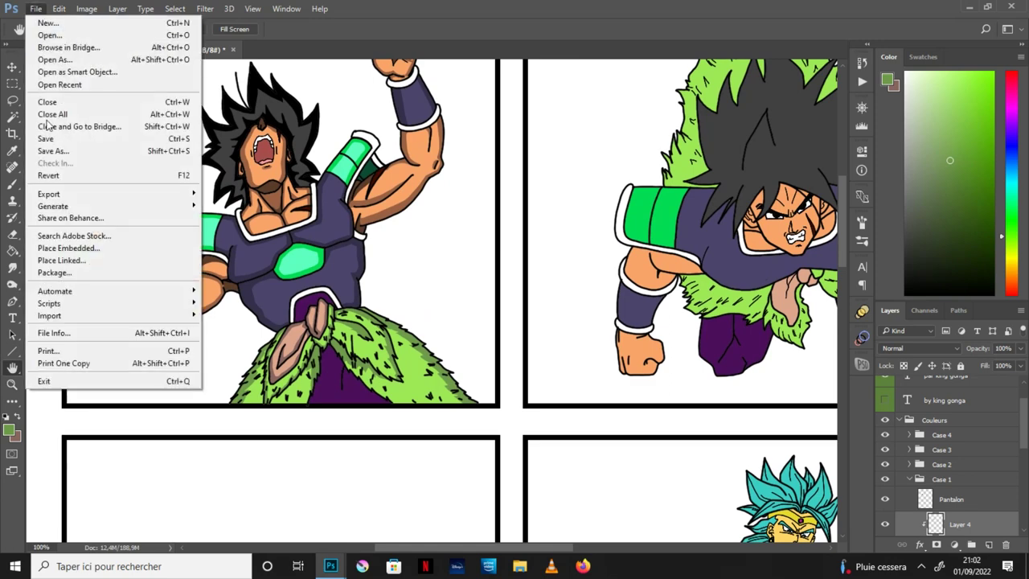
left_click(49, 138)
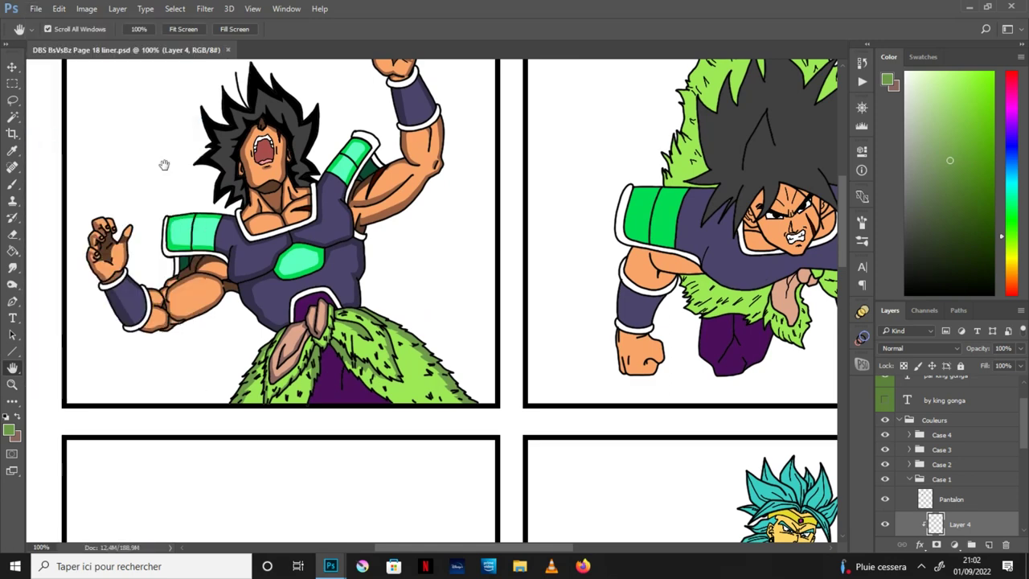
Add a new layer above Pantalon in the Case 1 group and clip it to Pantalon.
left_click(973, 499)
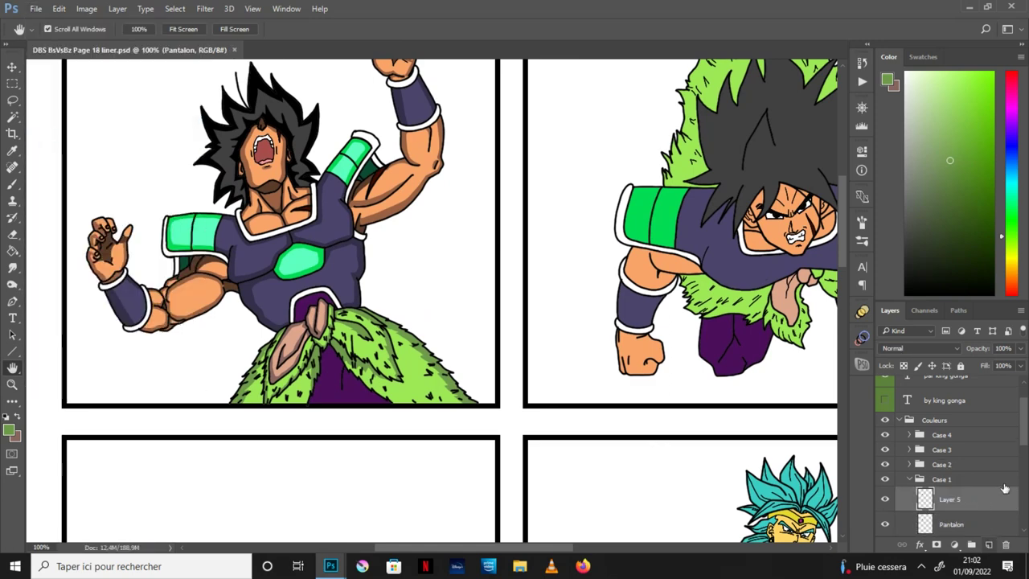
left_click(990, 544)
key("ctrl+minus")
key("ctrl+alt+g")
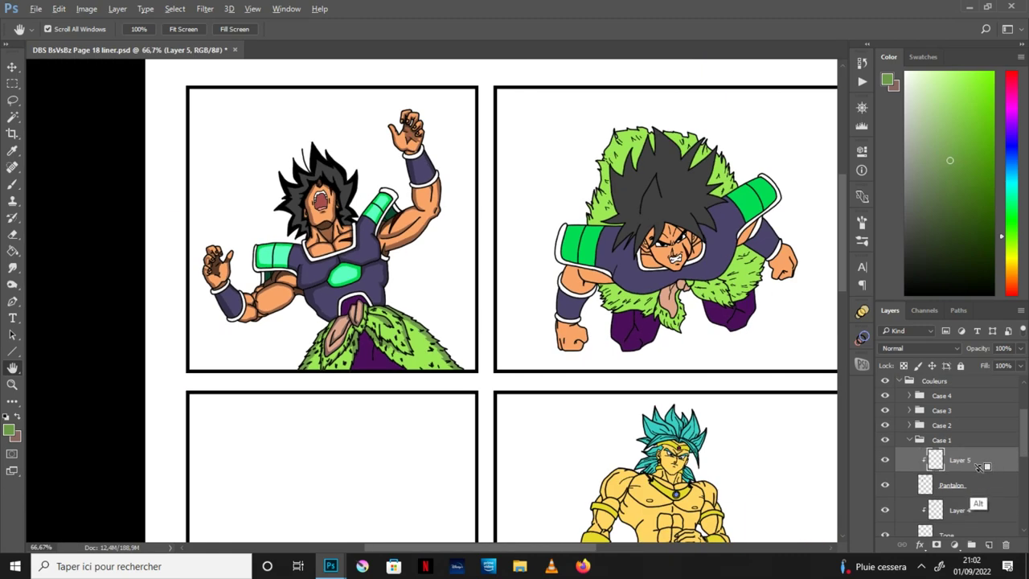
Sample the light and darkest Pantalon purples from the Broly S reference chart as foreground and background colours.
mouse_move(331, 566)
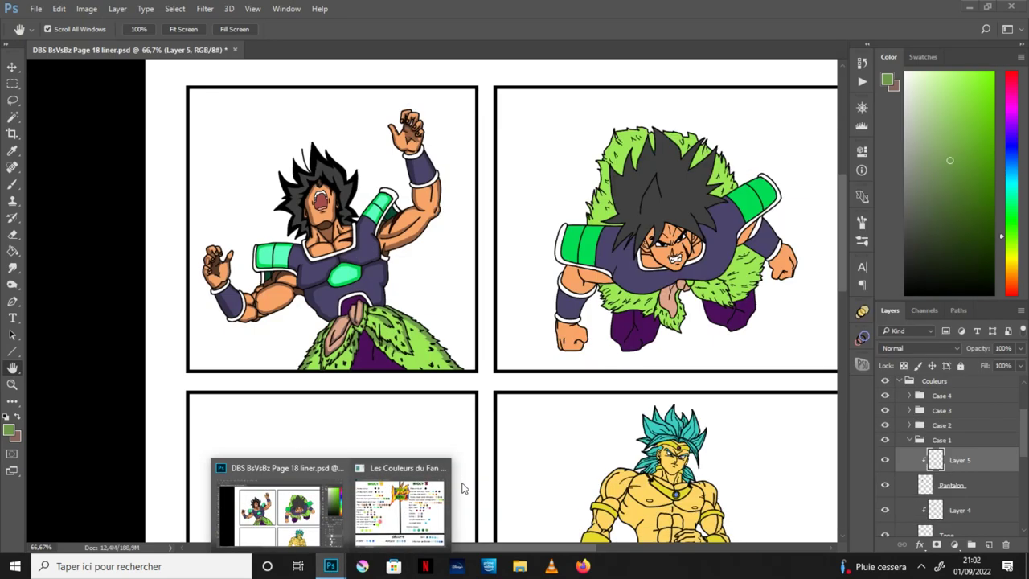
left_click(426, 506)
key("i")
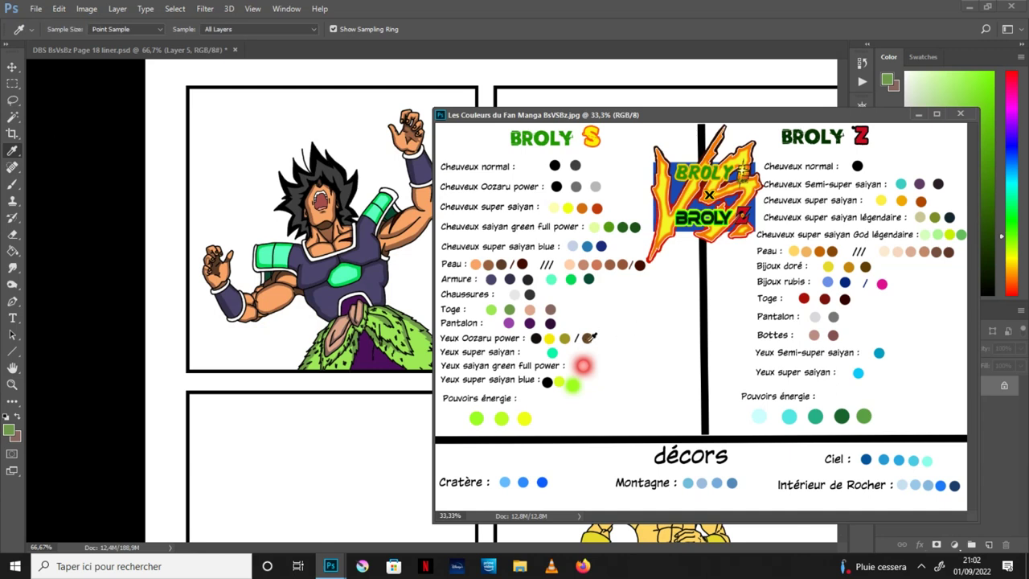
left_click(360, 360)
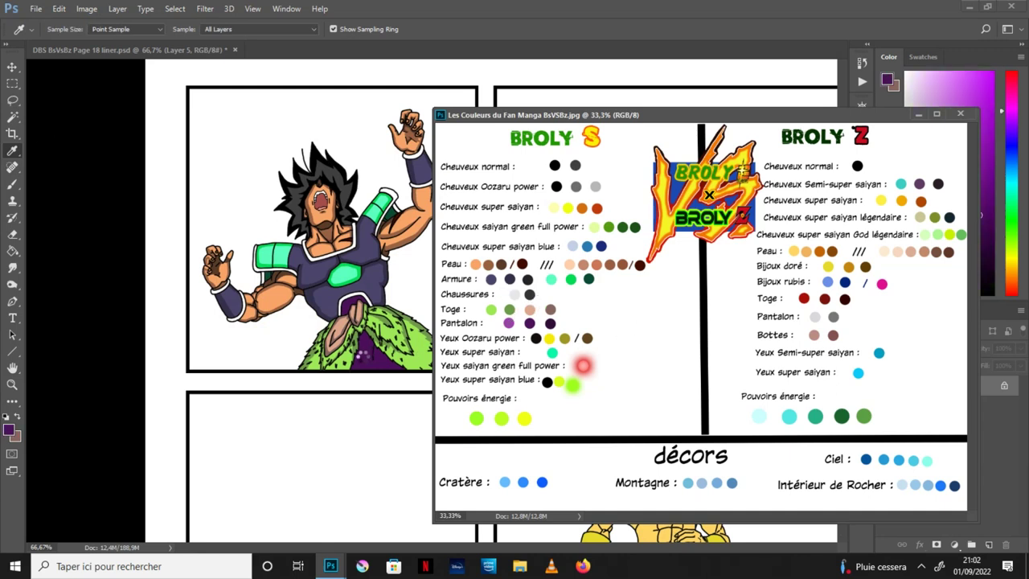
left_click(515, 323)
left_click(550, 323)
left_click(916, 115)
Shade the edge of the trousers above the knot in dark purple using a lasso selection and fill.
key("h")
key("ctrl+1")
key("ctrl+plus")
left_click_drag(300, 327, 390, 297)
key("ctrl+plus")
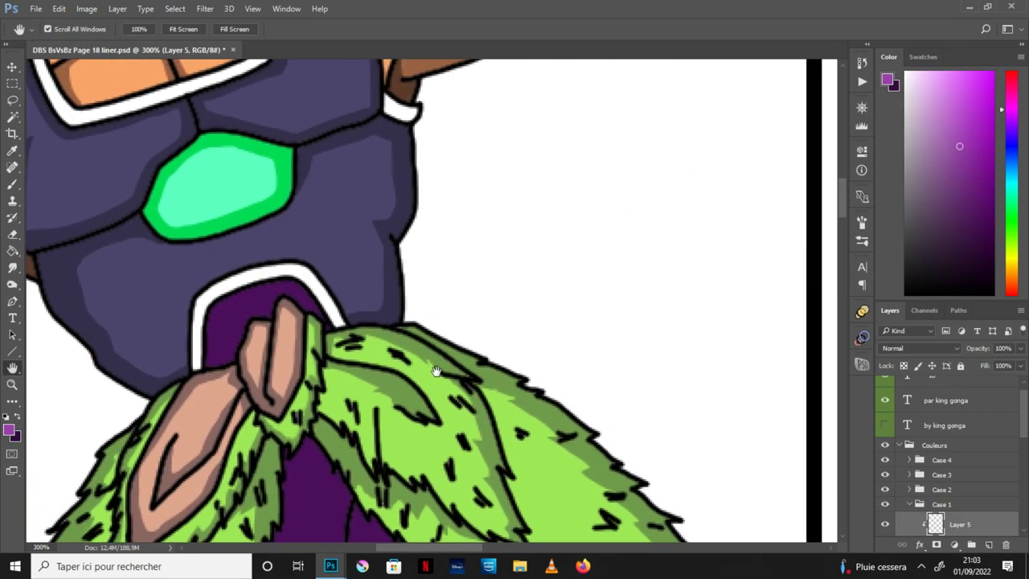
left_click(19, 416)
key("l")
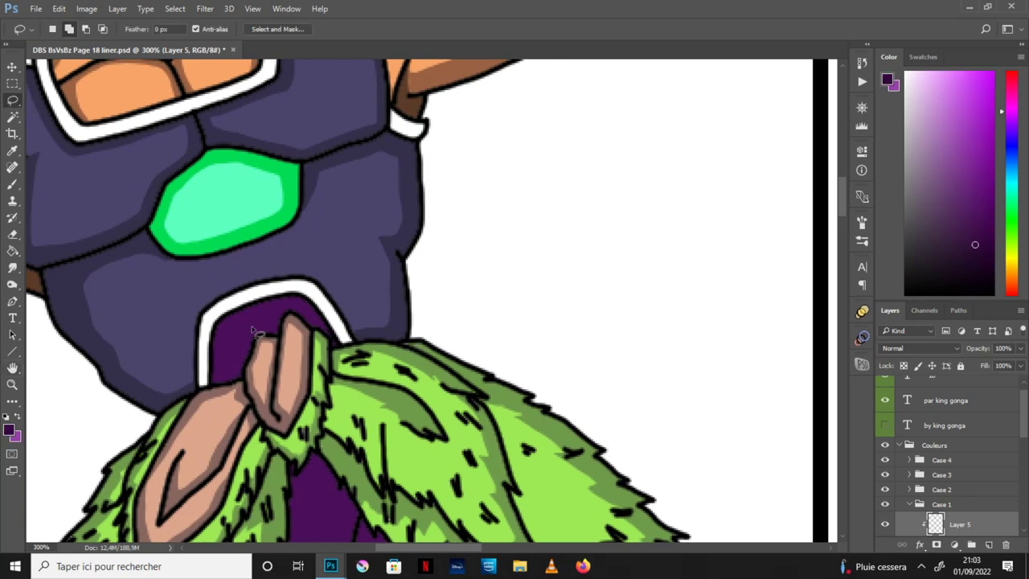
mouse_move(247, 374)
left_mouse_down()
mouse_move(228, 331)
mouse_move(261, 313)
mouse_move(305, 318)
mouse_move(339, 350)
mouse_move(309, 302)
mouse_move(262, 303)
mouse_move(219, 324)
mouse_move(213, 389)
mouse_move(244, 382)
mouse_move(245, 354)
left_mouse_up()
left_click(14, 251)
left_click(318, 320)
key("ctrl+d")
Shade the trousers between the fur flaps dark purple, leaving a jagged unshaded area along the panel's lower border.
key("space")
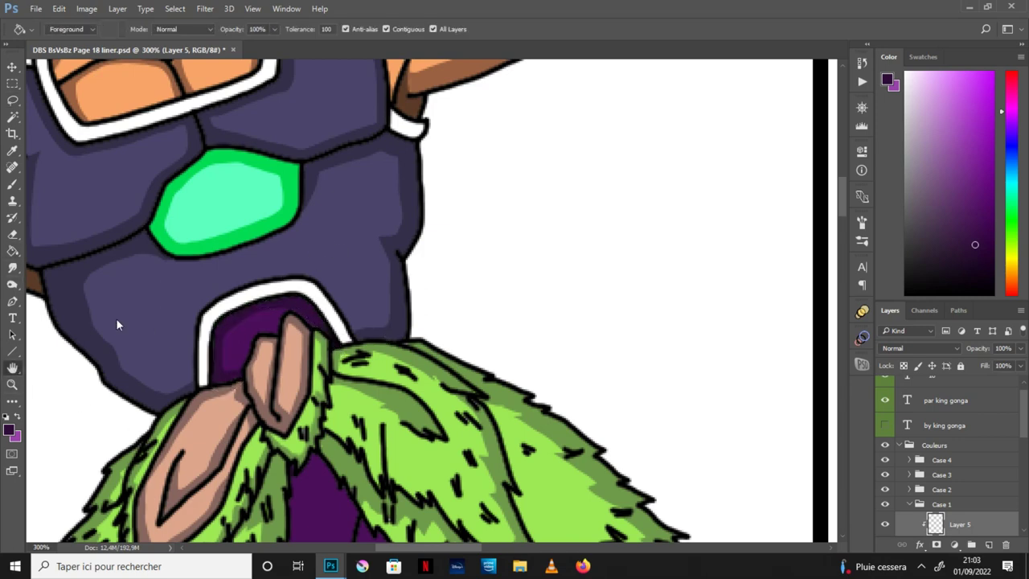
scroll(568, 292, "down", 5)
key("l")
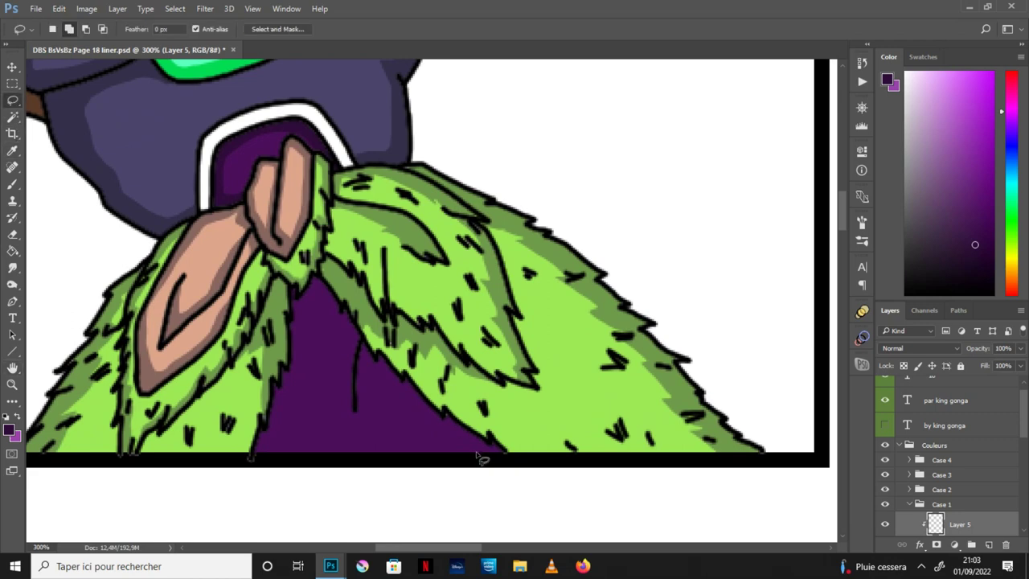
mouse_move(480, 456)
left_mouse_down()
mouse_move(400, 393)
mouse_move(369, 392)
mouse_move(360, 418)
left_mouse_up()
left_click_drag(337, 409, 344, 405)
key("ctrl+d")
mouse_move(463, 455)
left_mouse_down()
mouse_move(376, 412)
mouse_move(353, 442)
mouse_move(302, 422)
mouse_move(276, 463)
mouse_move(245, 445)
mouse_move(269, 306)
mouse_move(474, 341)
mouse_move(511, 461)
mouse_move(470, 462)
left_mouse_up()
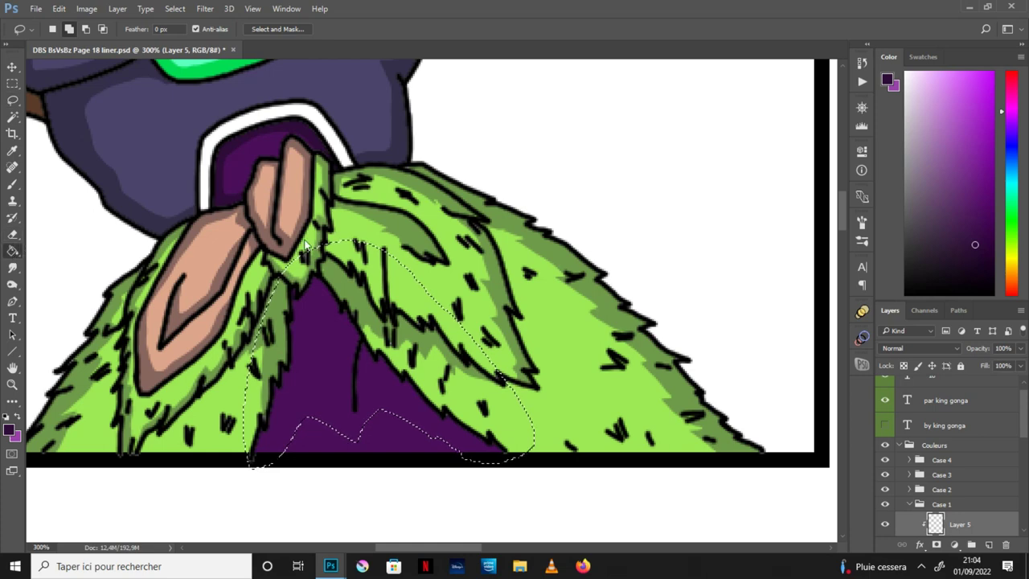
key("g")
left_click(424, 385)
key("ctrl+d")
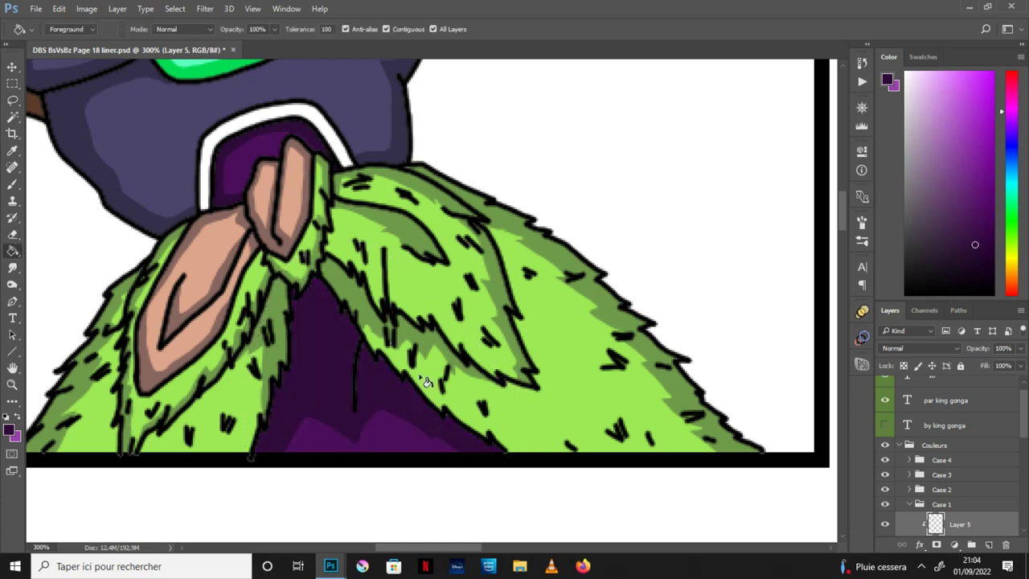
Swap to light purple and fill lassoed highlights in the unshaded trouser areas along the panel's lower border.
left_click(18, 417)
key("l")
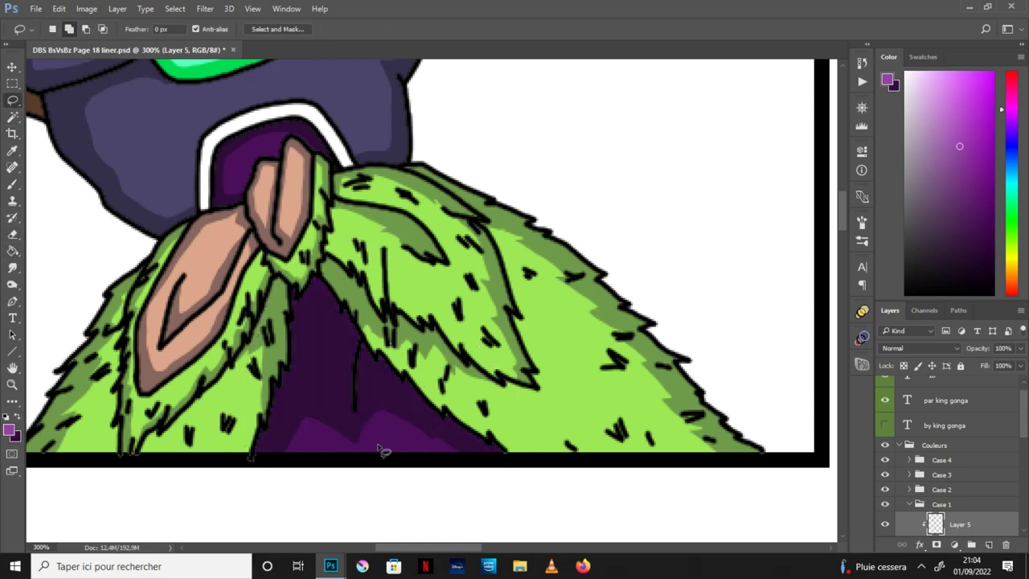
mouse_move(374, 459)
left_mouse_down()
mouse_move(385, 432)
mouse_move(419, 445)
mouse_move(426, 462)
mouse_move(298, 448)
mouse_move(330, 456)
left_mouse_up()
key("g")
left_click(312, 450)
left_click(402, 450)
key("ctrl+d")
Add a small light purple highlight to the trousers just above the knot with a lasso selection and fill.
key("ctrl+minus")
key("h")
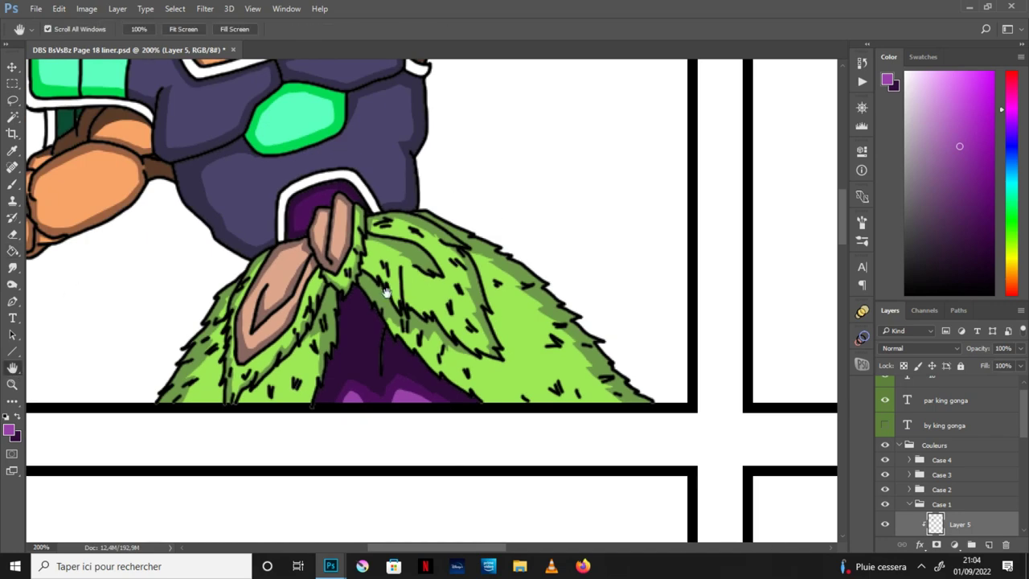
left_click_drag(374, 173, 405, 299)
key("ctrl+plus")
scroll(405, 300, "up", 1)
key("l")
mouse_move(241, 391)
left_mouse_down()
mouse_move(273, 347)
mouse_move(291, 372)
mouse_move(243, 388)
left_mouse_up()
key("g")
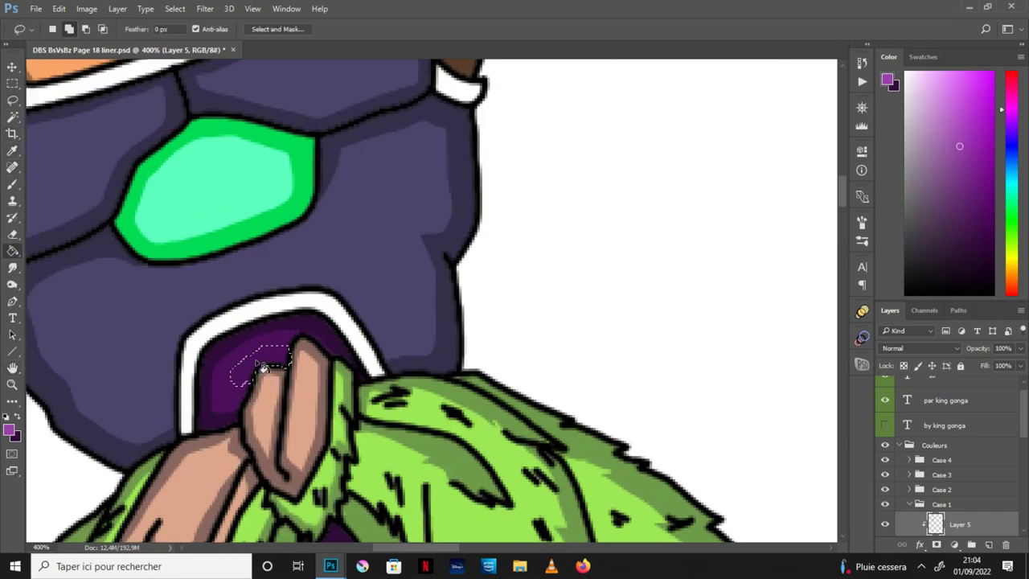
left_click(255, 366)
Save the document with the whole first-panel character in view.
scroll(257, 366, "down", 3)
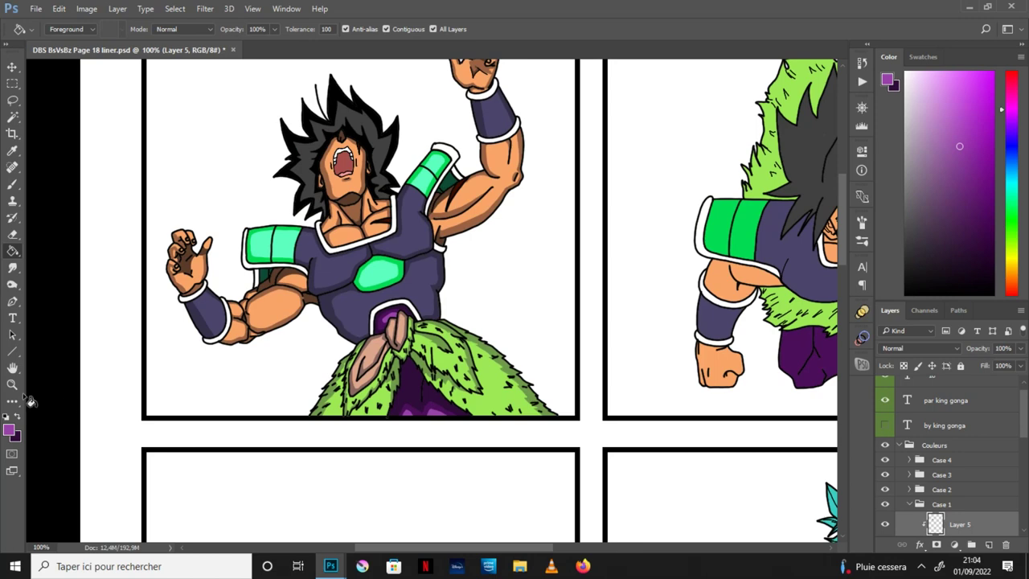
left_click(12, 368)
left_click_drag(588, 232, 546, 330)
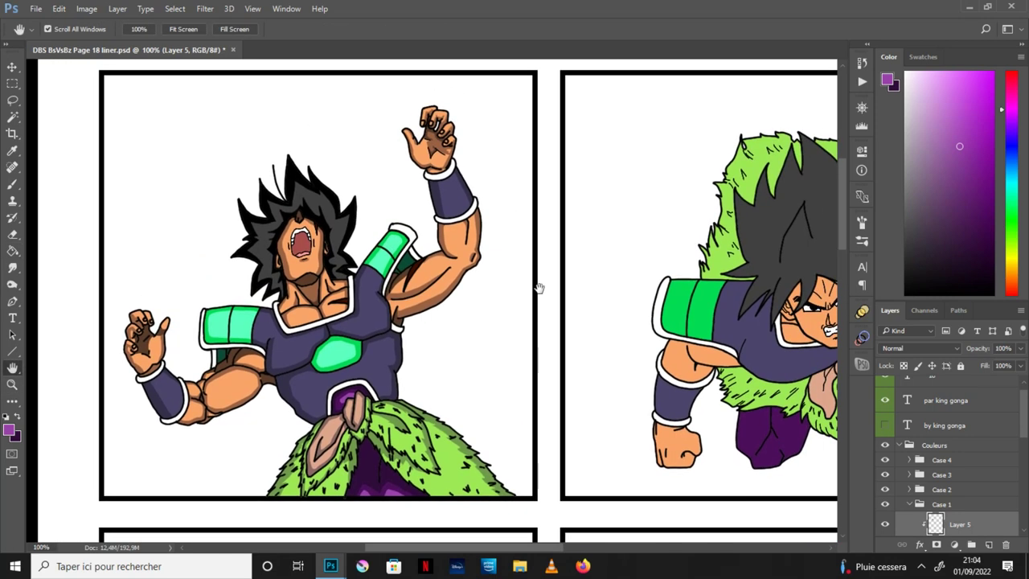
left_click(38, 11)
left_click(62, 140)
Collapse the Case 1 group, expand Case 2, and add a new layer above Peau clipped to it.
left_click_drag(644, 323, 446, 300)
left_click_drag(678, 388, 492, 448)
left_click_drag(546, 420, 561, 417)
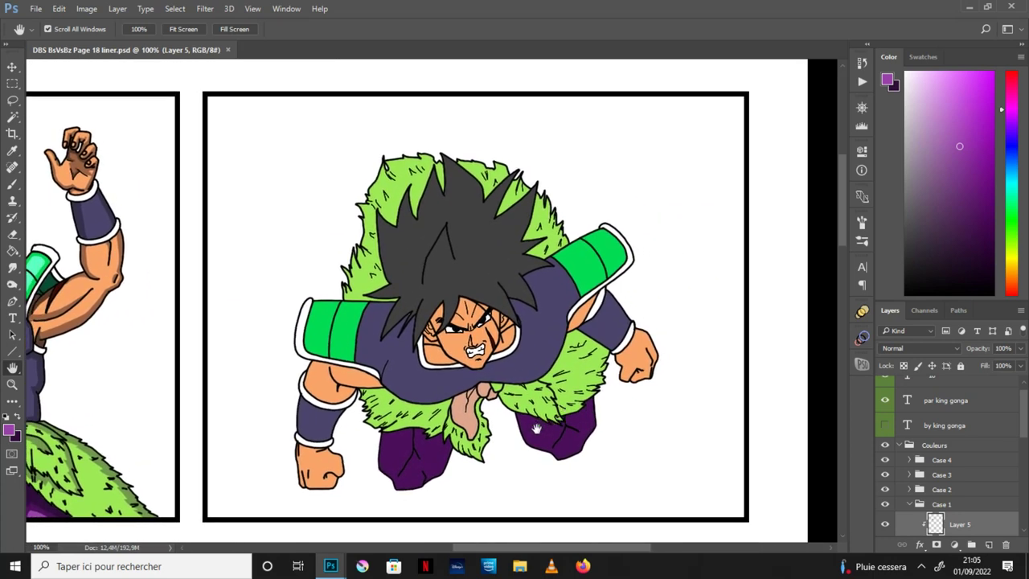
left_click(914, 505)
left_click(910, 490)
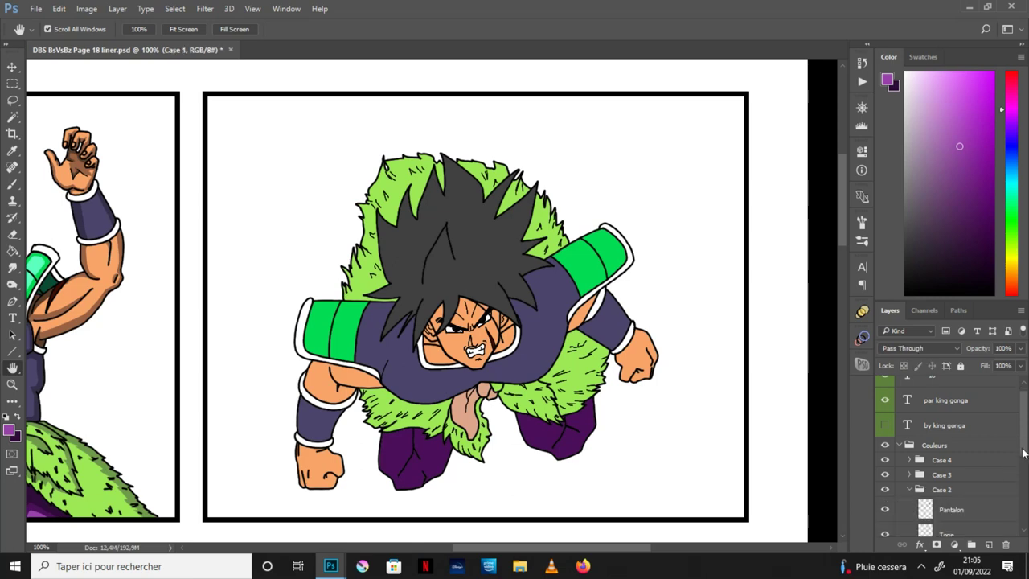
scroll(961, 498, "down", 3)
left_click(962, 500)
left_click(988, 545)
scroll(992, 476, "down", 1)
left_click(970, 470, "alt")
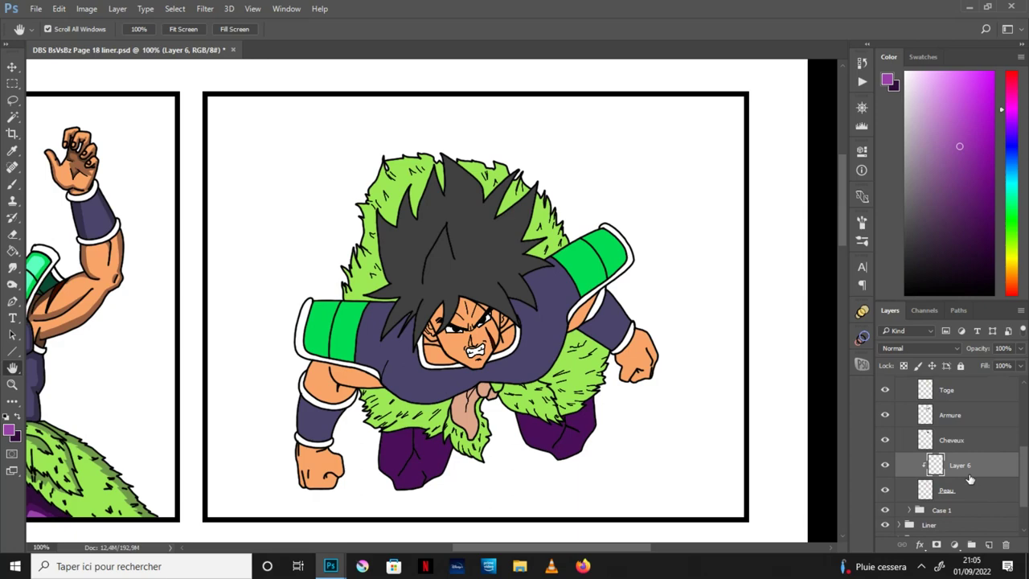
Sample the medium and dark brown Peau shades from the Broly S reference chart as background and foreground colours.
left_click_drag(567, 344, 544, 304)
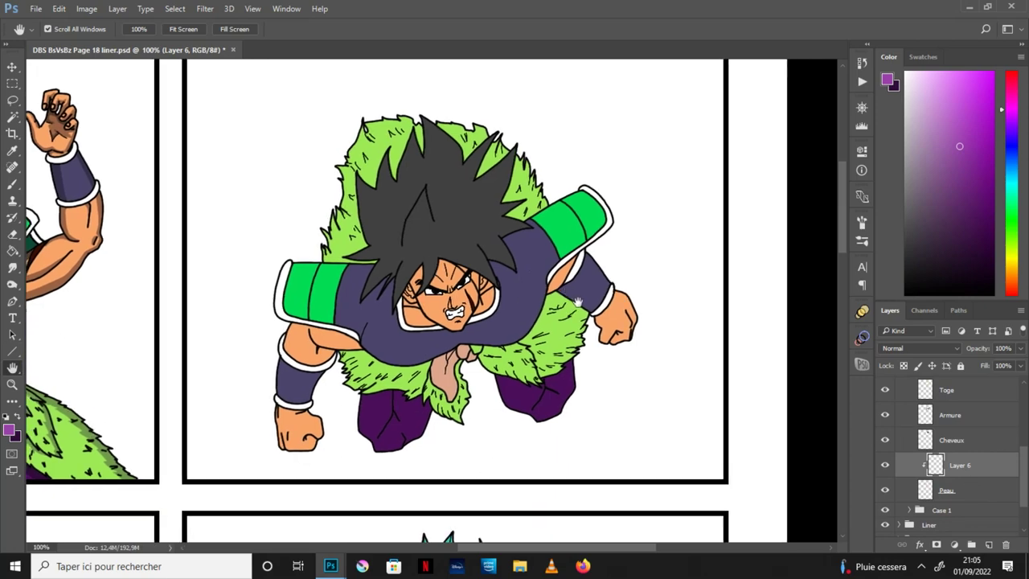
key("ctrl+plus")
left_click_drag(679, 392, 674, 341)
mouse_move(337, 572)
left_click(413, 518)
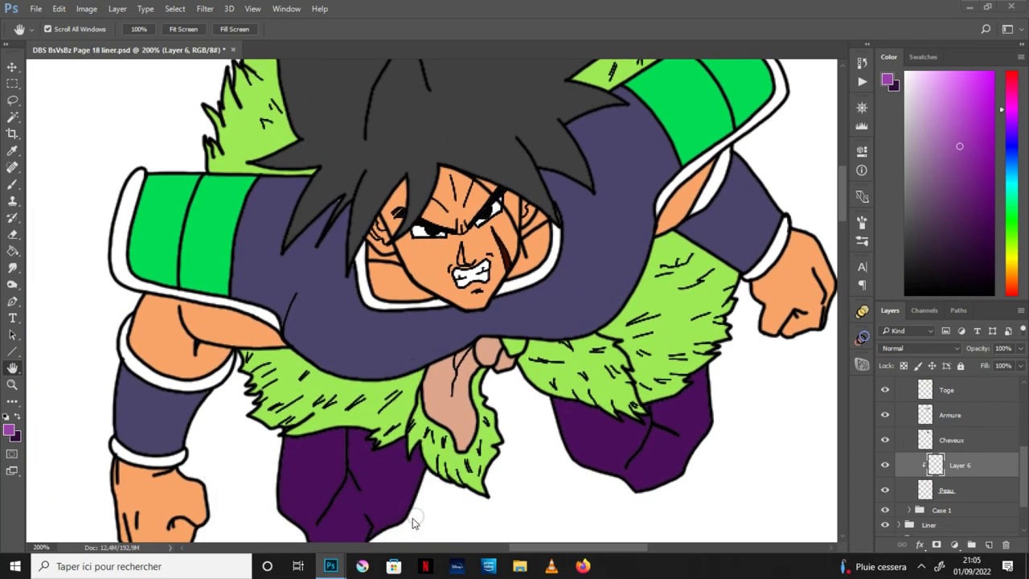
left_click(12, 150)
left_click(200, 338)
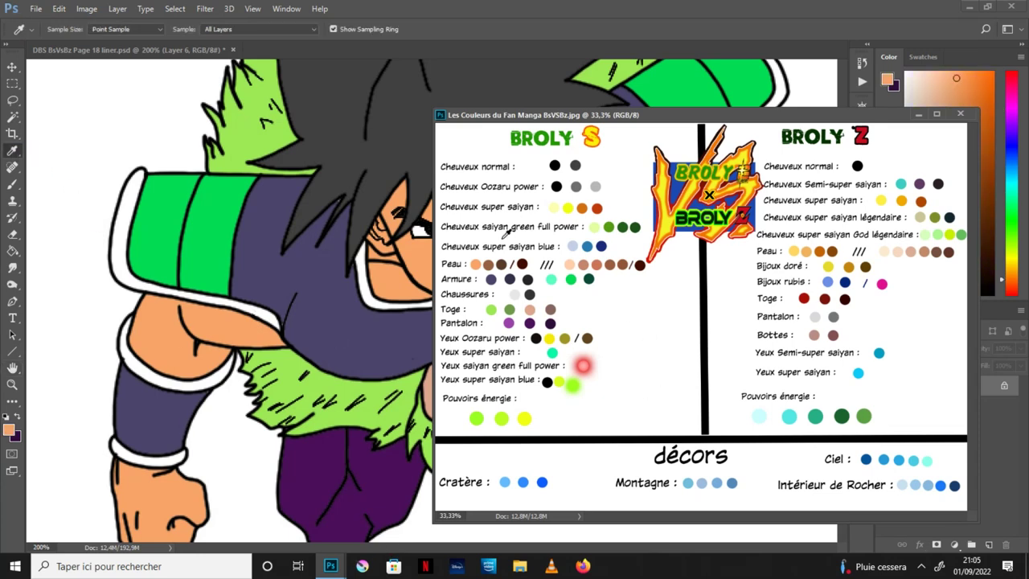
left_click(490, 264)
left_click(502, 263)
left_click(920, 115)
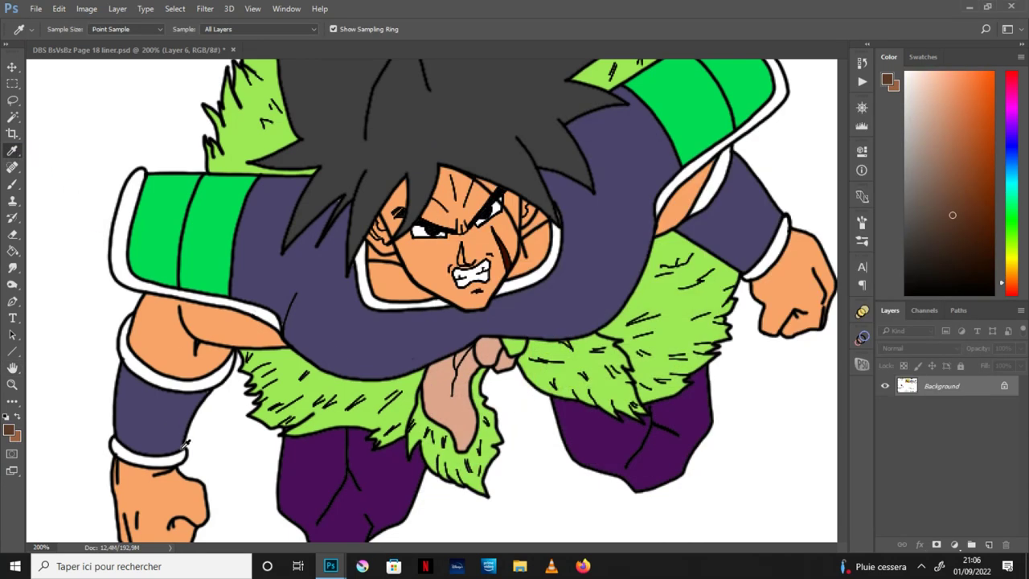
Fill the side of the nose and the inner parts of both ears with dark brown.
left_click(12, 367)
scroll(482, 274, "up", 2)
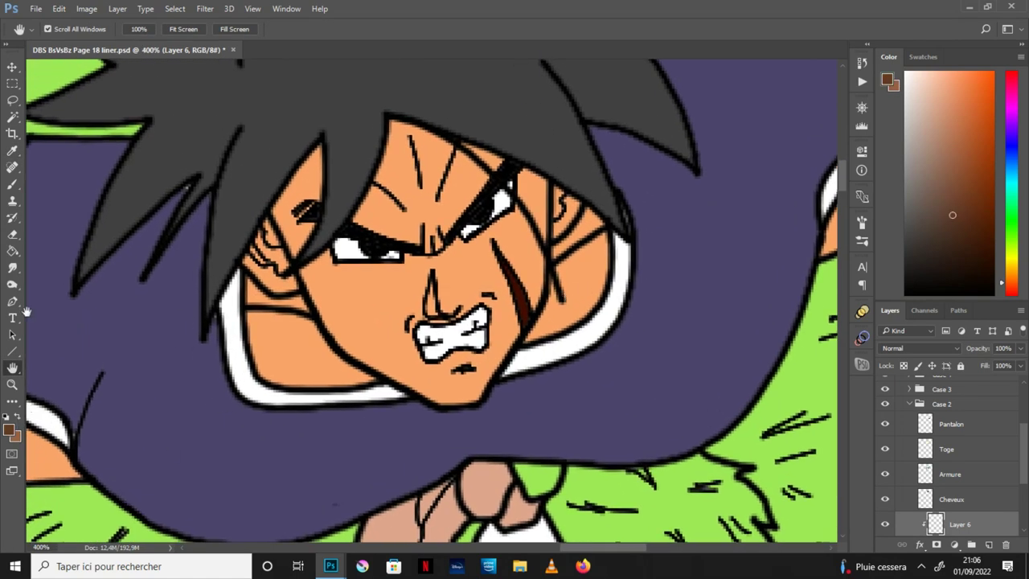
key("g")
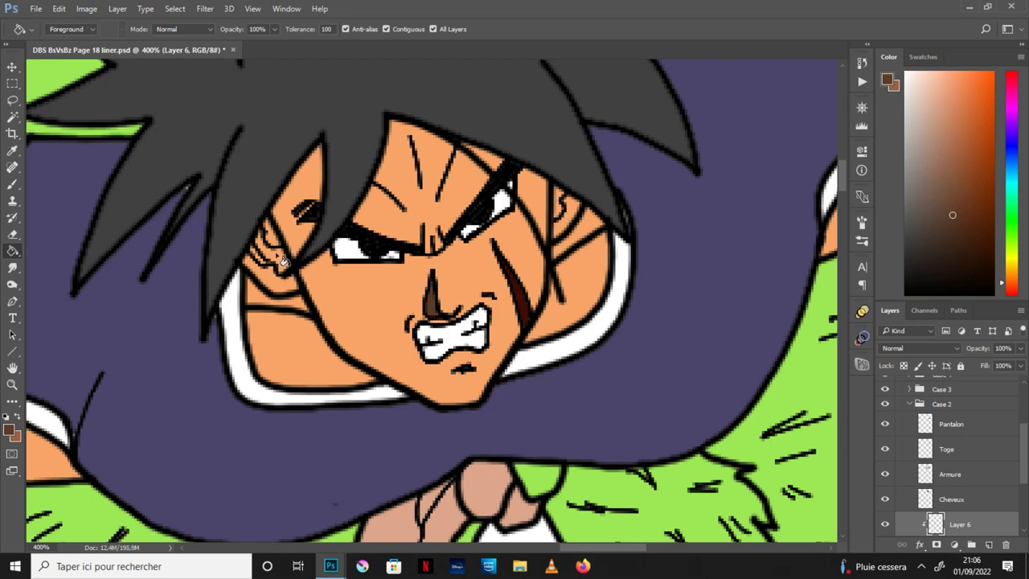
left_click(284, 259)
left_click(273, 236)
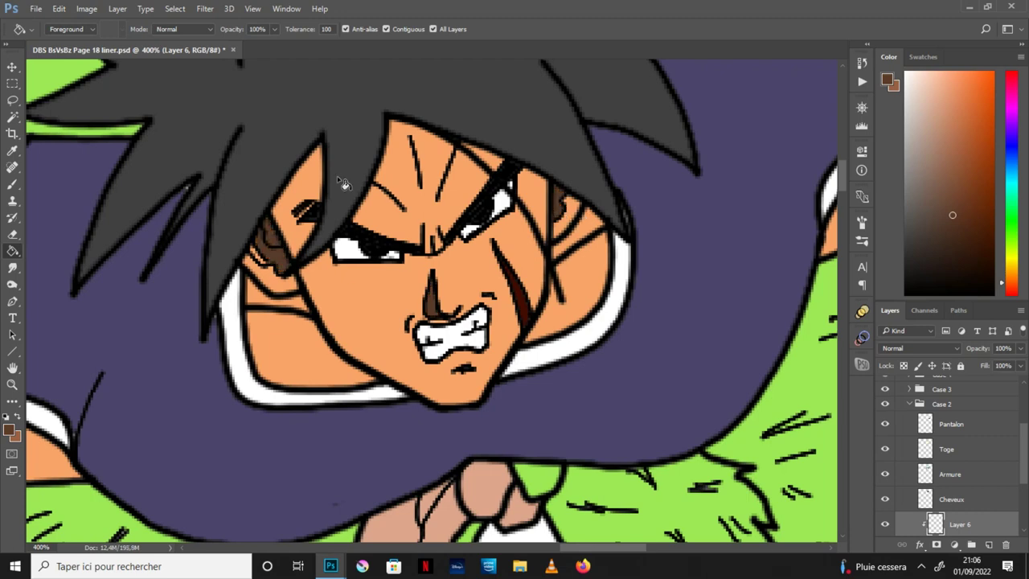
Fill the neck strips below the ears with dark brown and the remaining neck areas with medium brown.
key("x")
key("b")
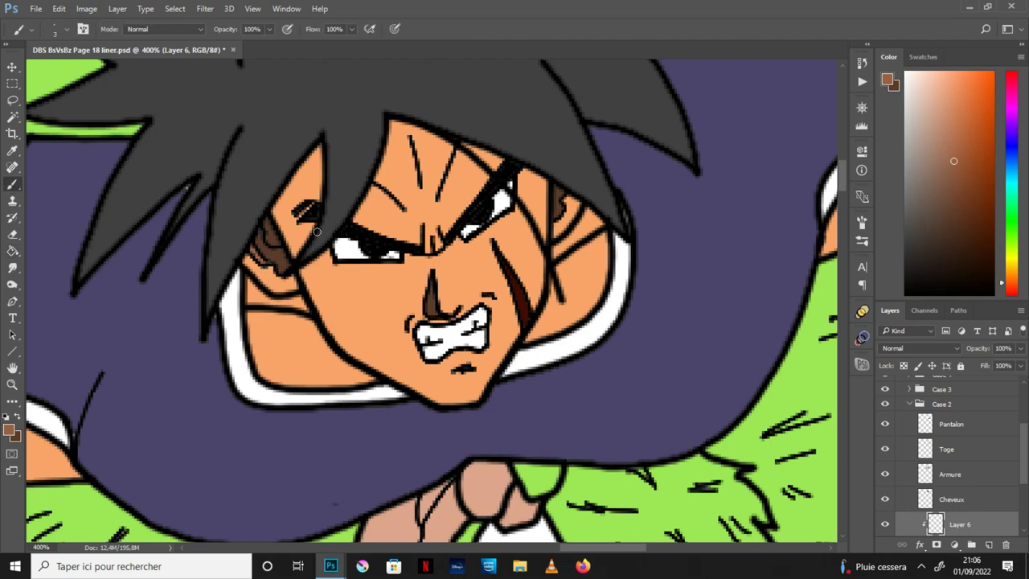
key("g")
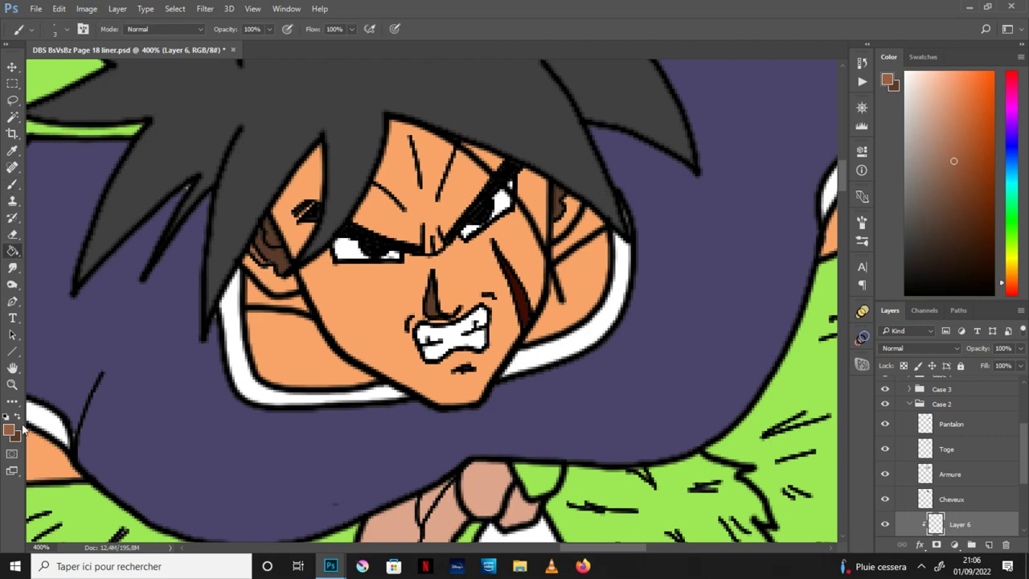
key("x")
left_click(268, 305)
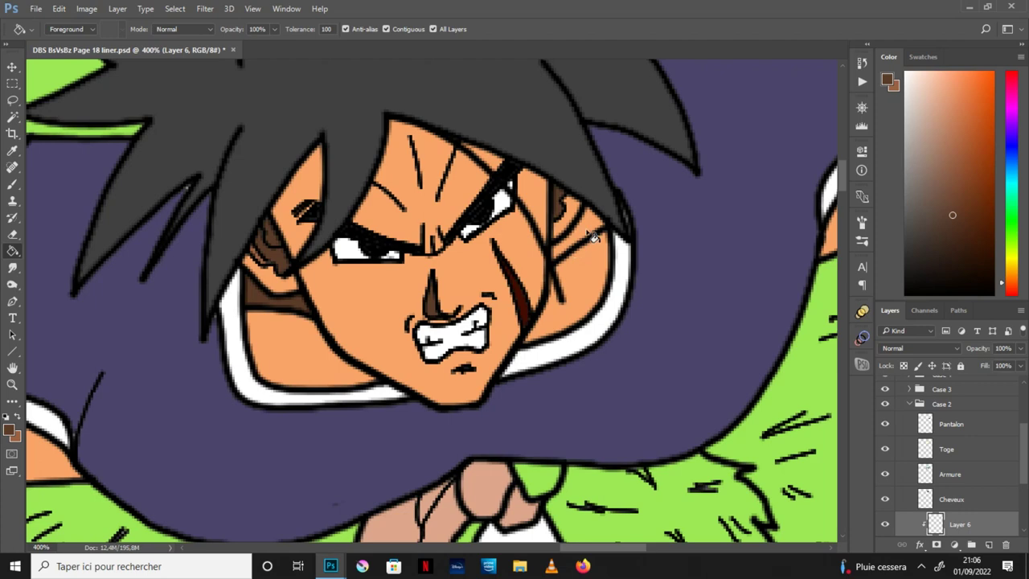
left_click(591, 239)
key("x")
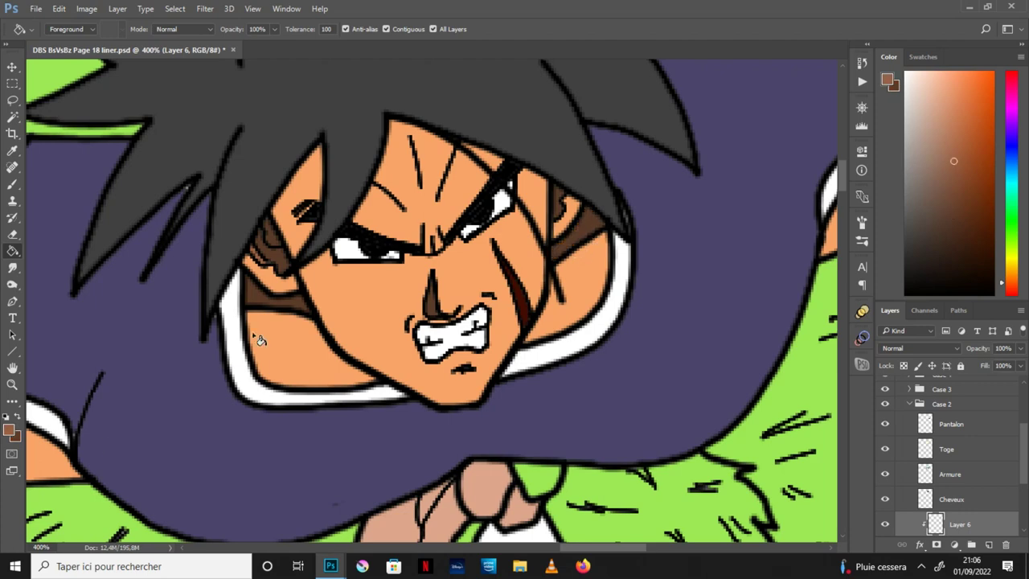
left_click(599, 304)
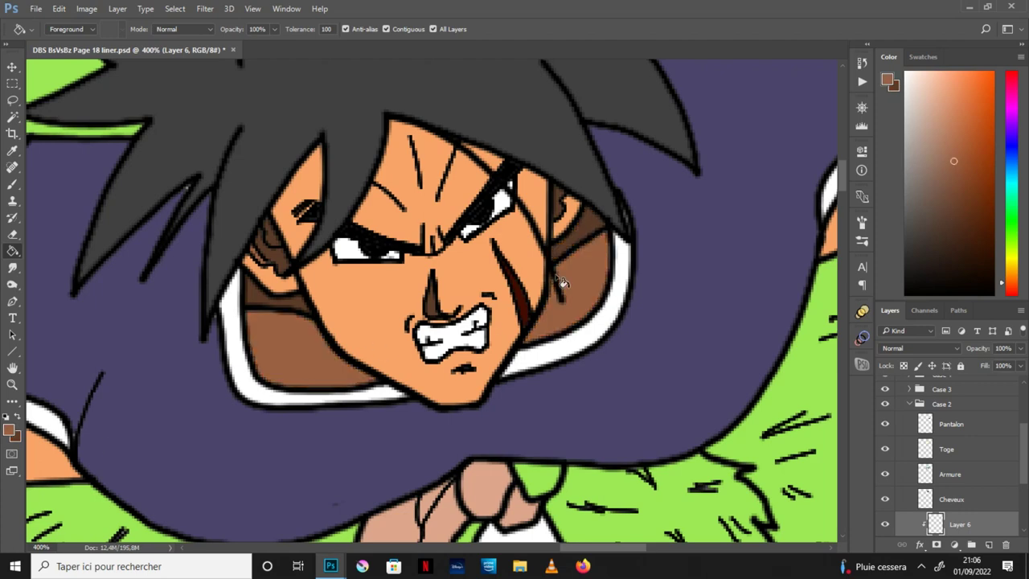
Shade the forehead along the hairline medium brown with a lasso selection and fill.
left_click(12, 100)
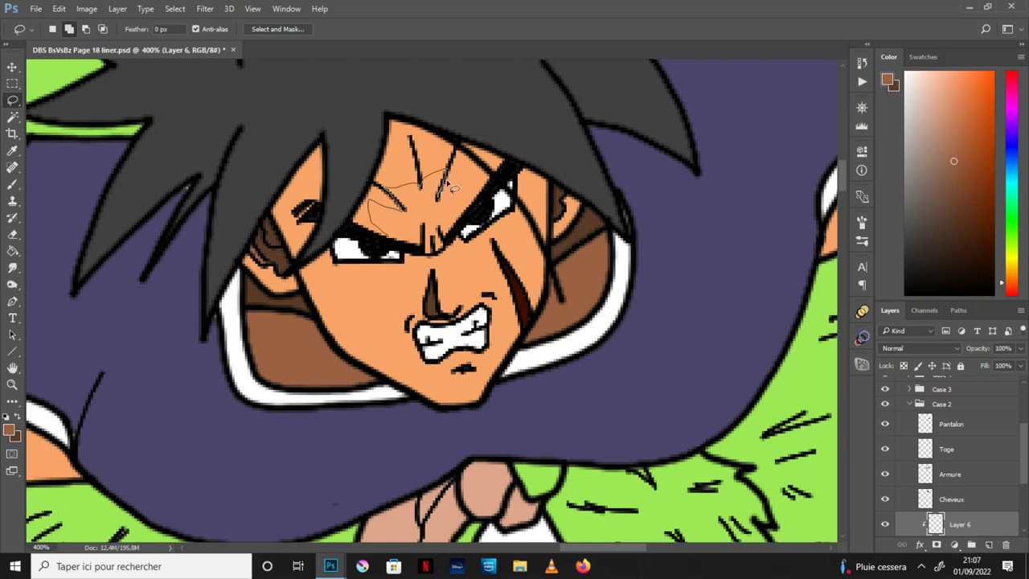
mouse_move(492, 171)
left_mouse_down()
mouse_move(435, 93)
mouse_move(342, 188)
mouse_move(390, 235)
left_mouse_up()
key("g")
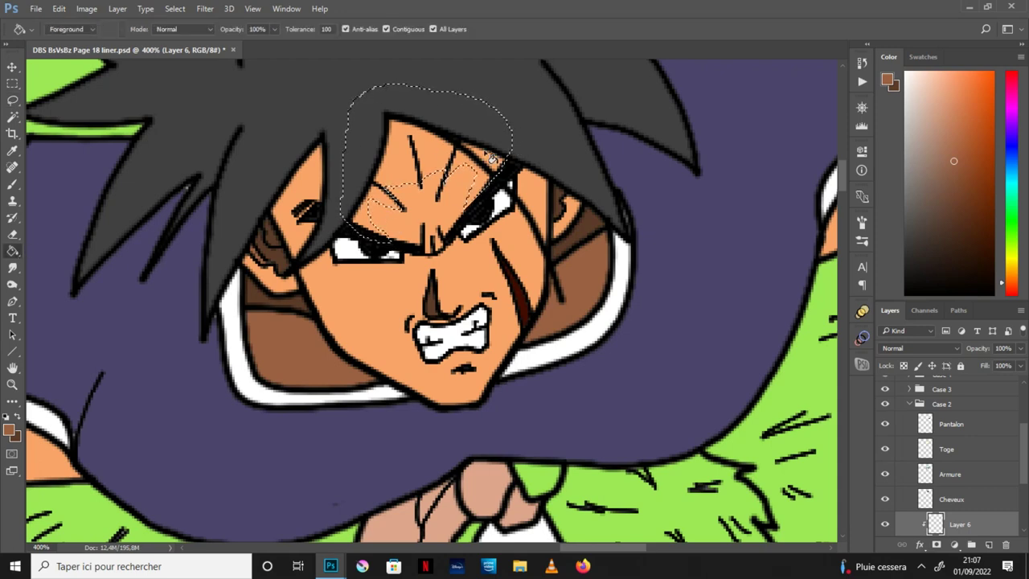
left_click(502, 157)
key("ctrl+d")
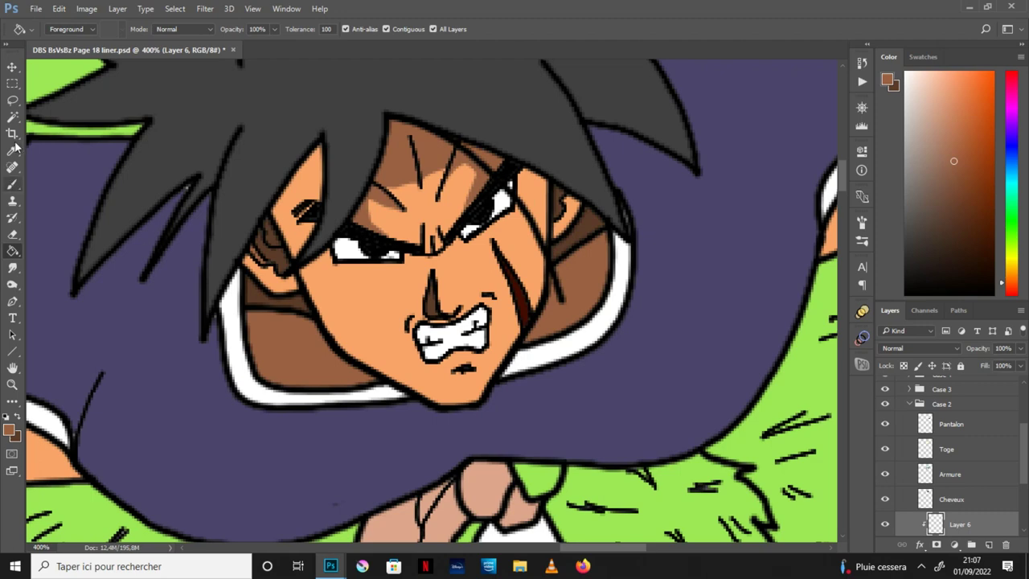
Brush medium brown shading between the eyebrows and fill the temple between the hair strands with the same colour.
left_click(12, 185)
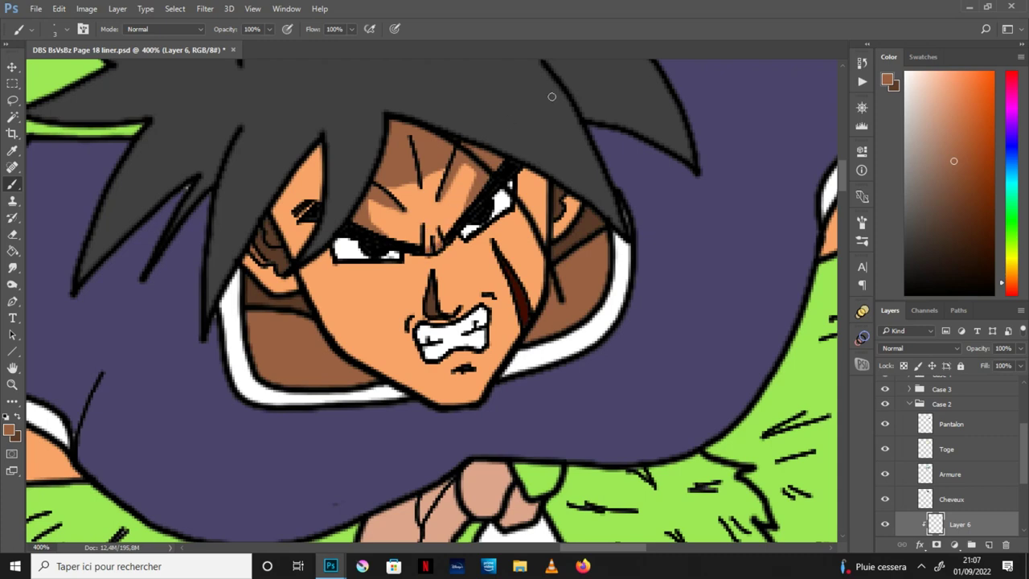
key("l")
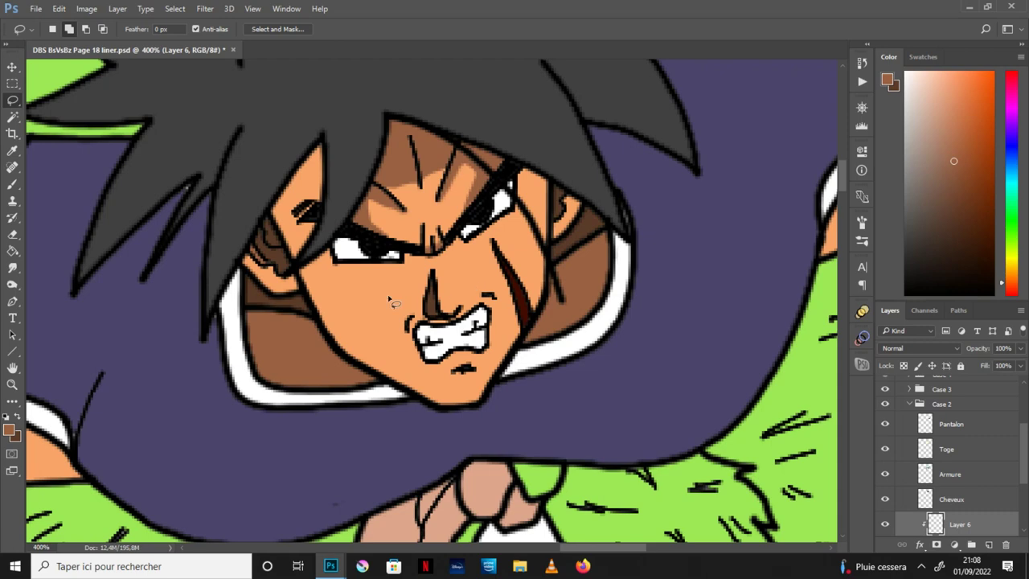
key("g")
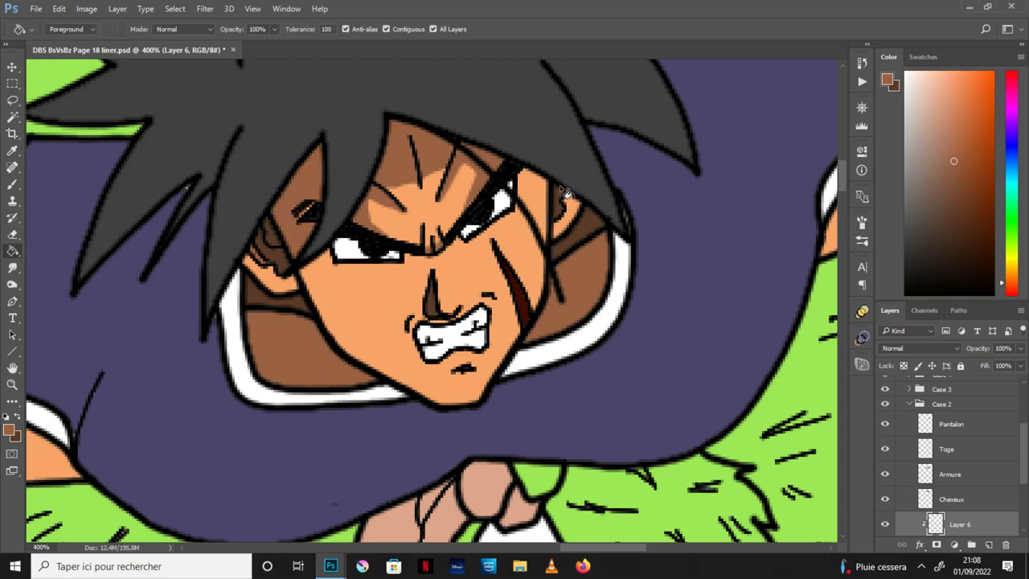
Shade the scarred side of the face and the area below the eye medium brown with a lasso selection and fill.
key("l")
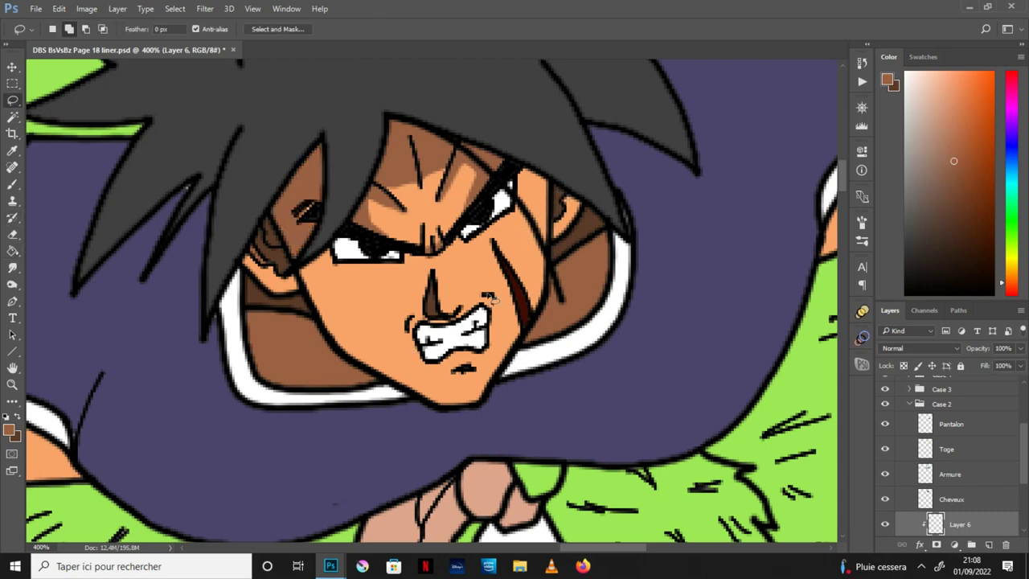
mouse_move(360, 264)
left_mouse_down()
mouse_move(395, 290)
mouse_move(433, 279)
left_mouse_up()
mouse_move(443, 301)
left_mouse_down()
mouse_move(458, 378)
mouse_move(453, 370)
mouse_move(444, 406)
mouse_move(473, 410)
mouse_move(550, 291)
mouse_move(551, 195)
mouse_move(529, 152)
mouse_move(448, 251)
mouse_move(366, 257)
left_mouse_up()
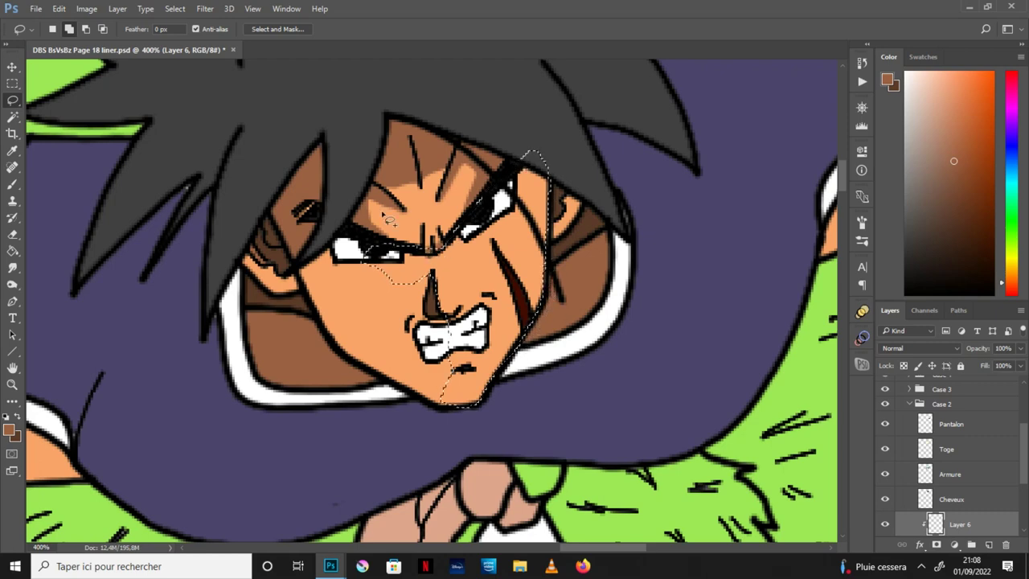
key("g")
left_click(476, 268)
key("ctrl+d")
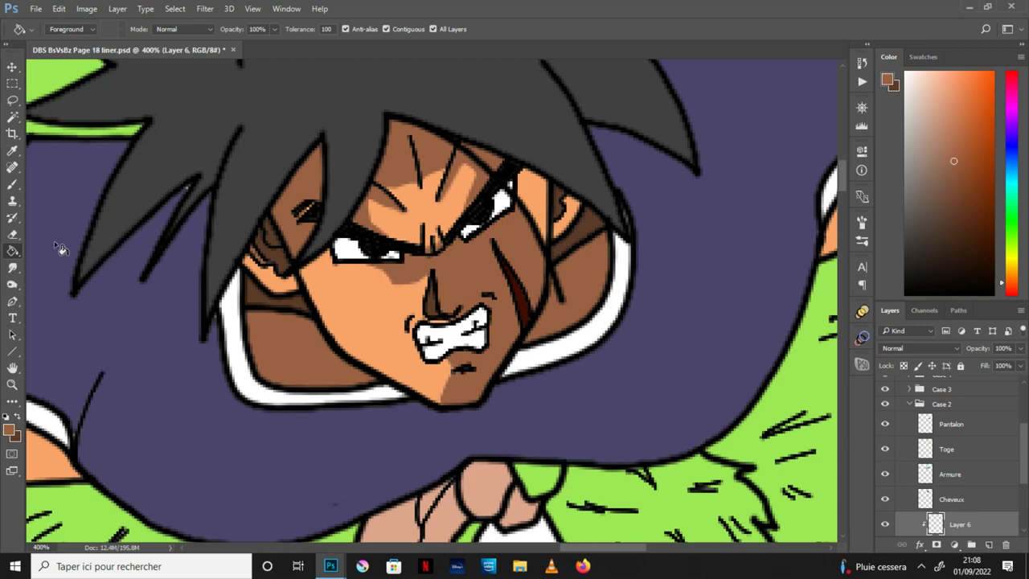
Erase a light patch in the cheek shading beside the scar and a thin strip along the nose with a 2 px eraser.
key("e")
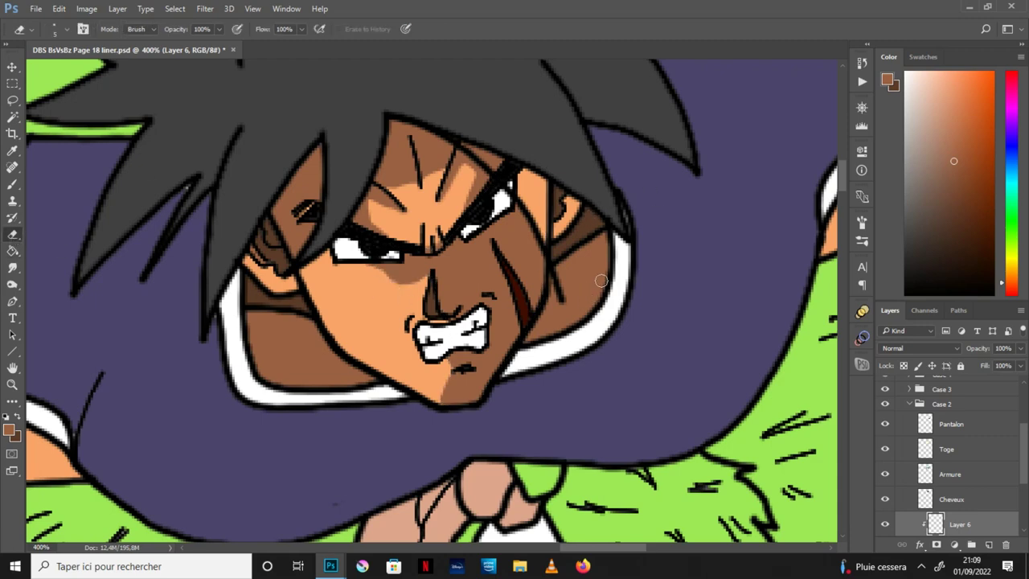
mouse_move(476, 265)
left_mouse_down()
mouse_move(511, 172)
mouse_move(476, 256)
mouse_move(513, 232)
mouse_move(492, 257)
left_mouse_up()
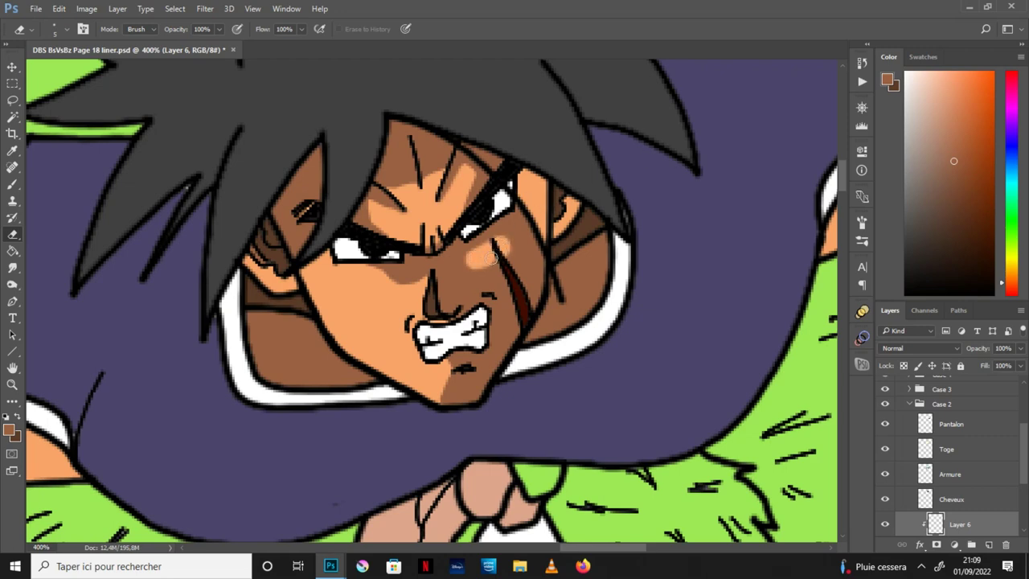
left_click(16, 251)
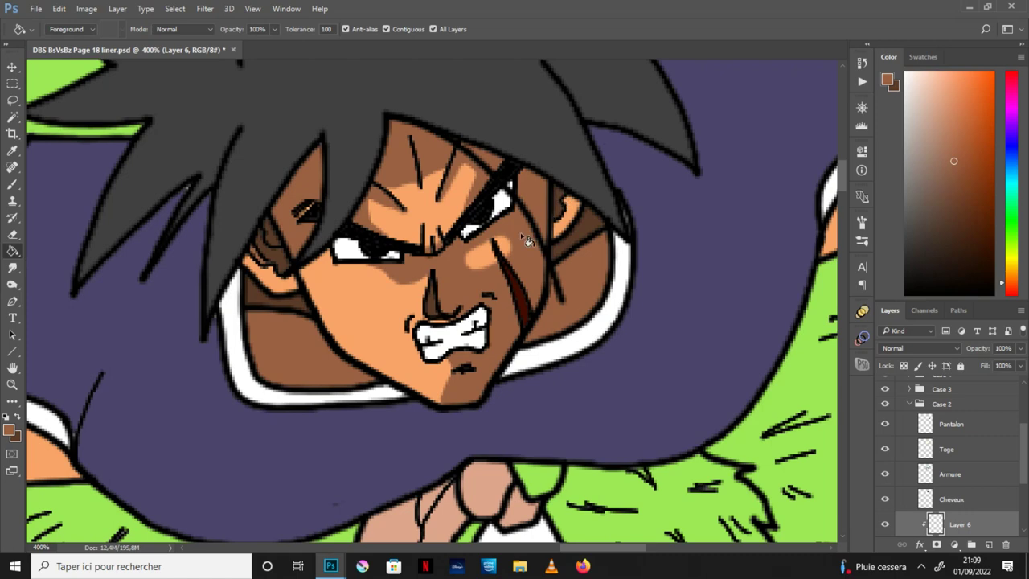
left_click(15, 235)
left_click(68, 30)
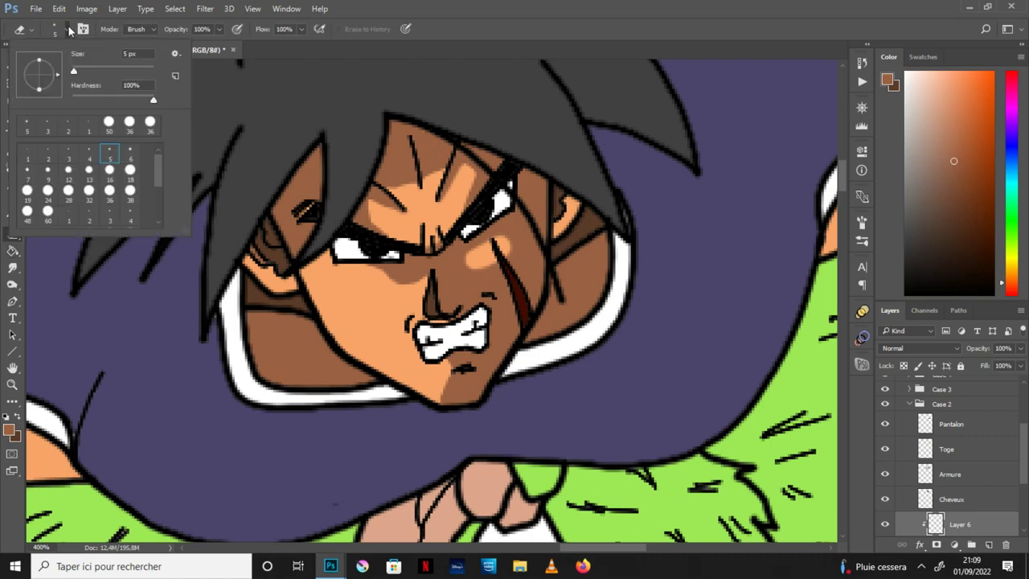
left_click_drag(452, 307, 448, 286)
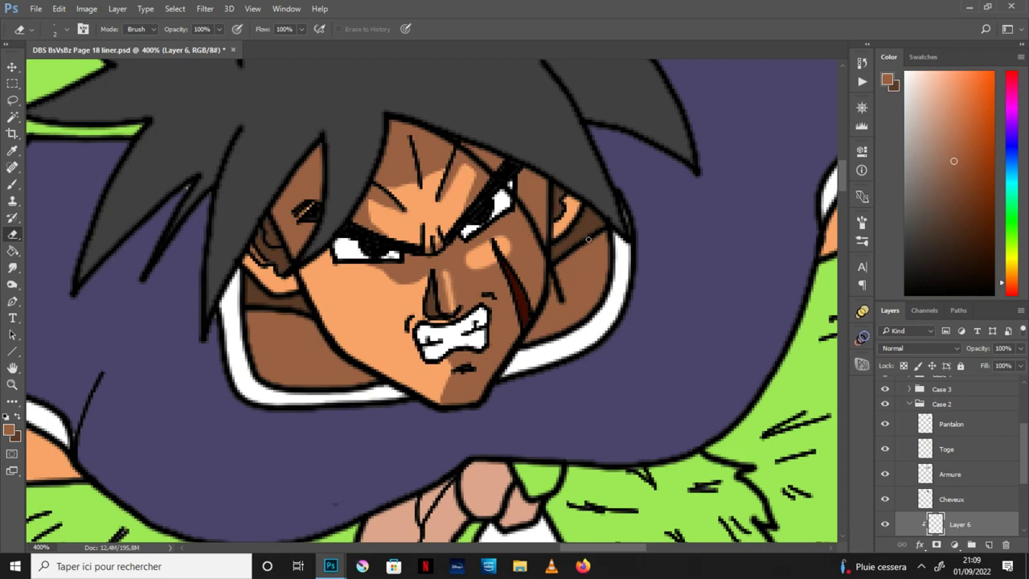
Shade the lit side's jaw edge medium brown with a lasso selection and fill, and brush the same colour below the eye.
key("b")
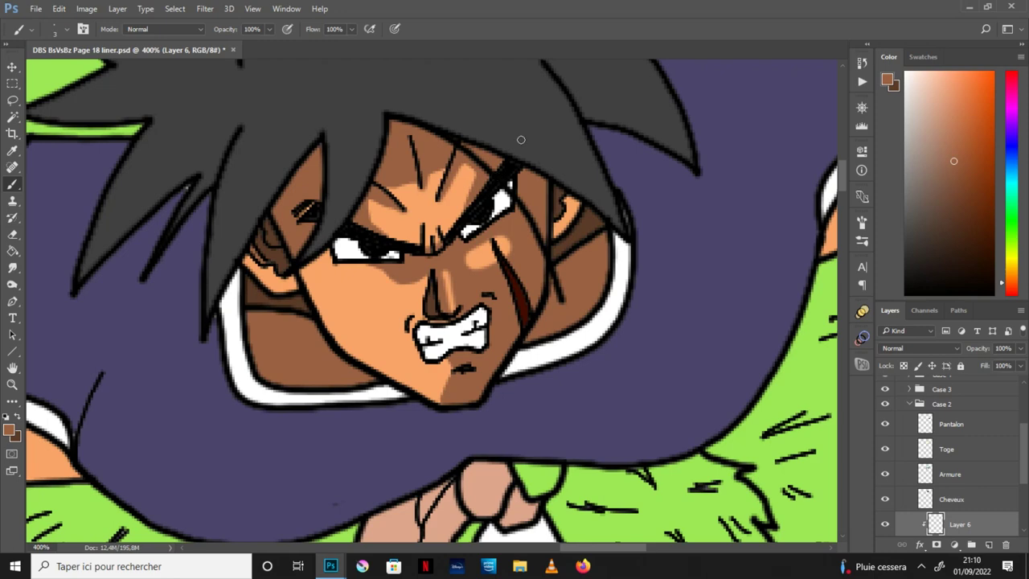
mouse_move(335, 262)
left_mouse_down()
mouse_move(314, 291)
mouse_move(315, 262)
mouse_move(331, 261)
left_mouse_up()
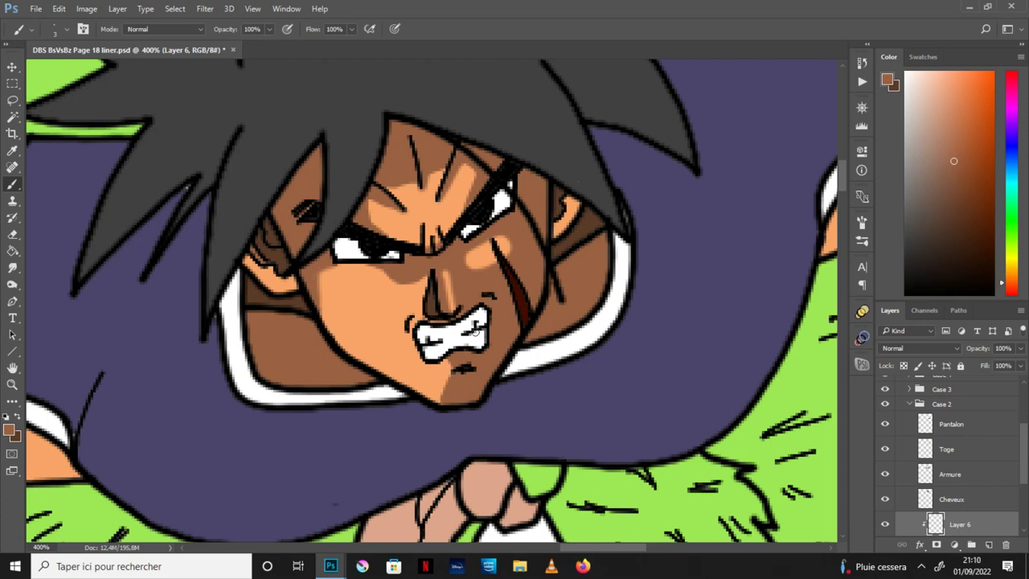
key("l")
mouse_move(447, 397)
left_mouse_down()
mouse_move(377, 362)
mouse_move(328, 314)
mouse_move(402, 414)
mouse_move(426, 428)
mouse_move(447, 402)
left_mouse_up()
key("g")
key("ctrl+d")
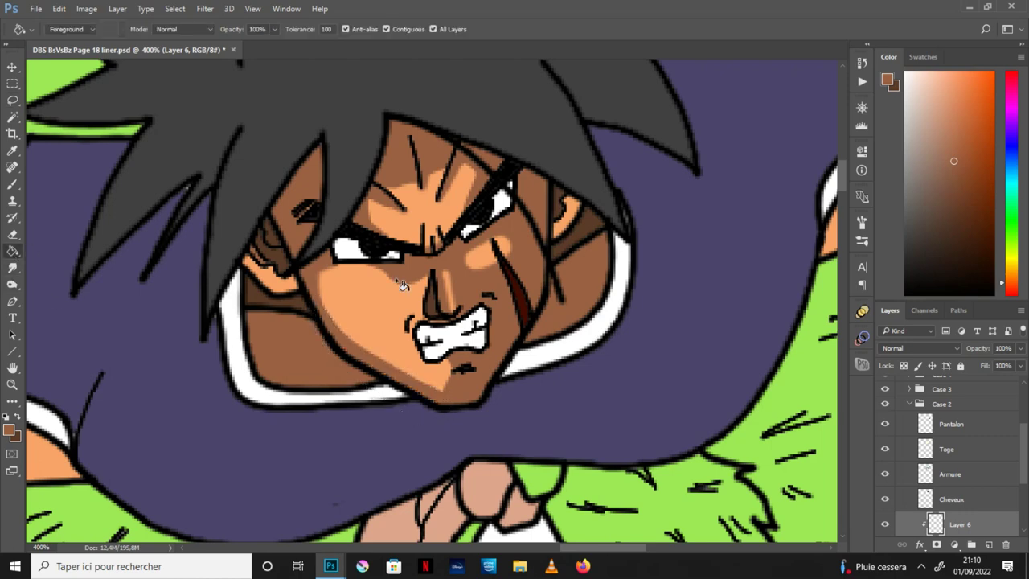
key("b")
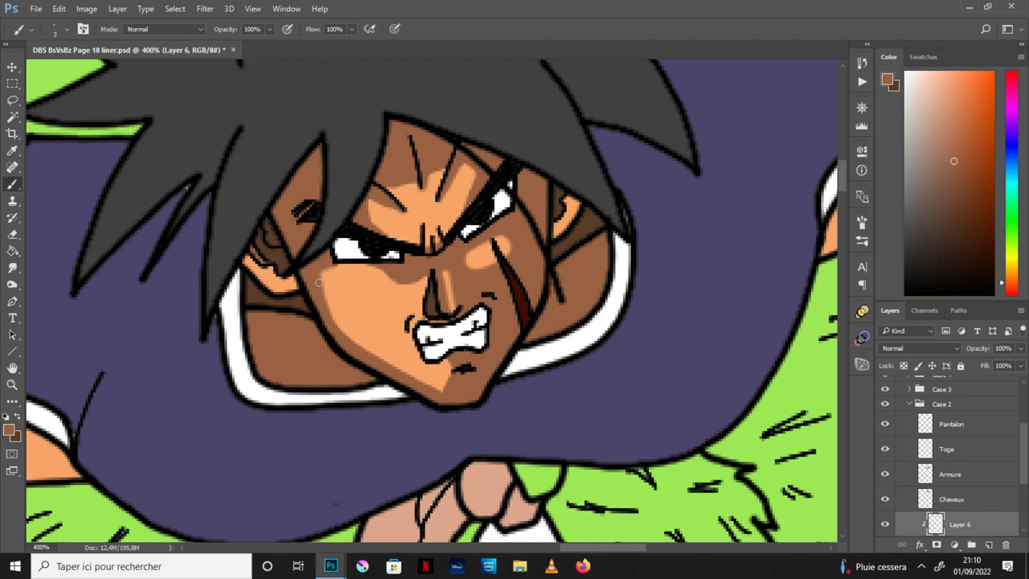
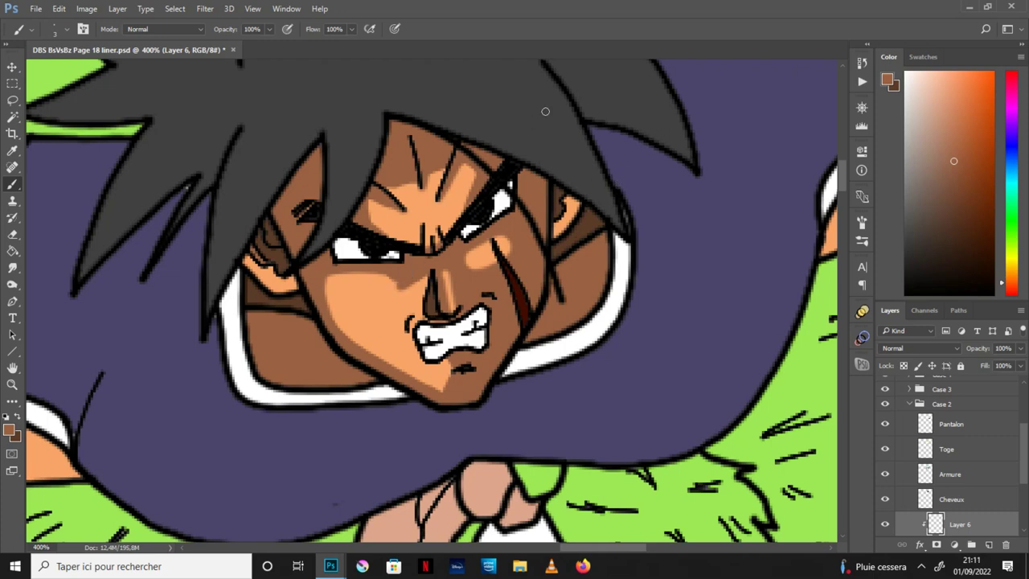
Touch up the medium brown shading on the forehead and ears with small brush strokes.
key("ctrl+minus")
key("ctrl+minus")
key("ctrl+minus")
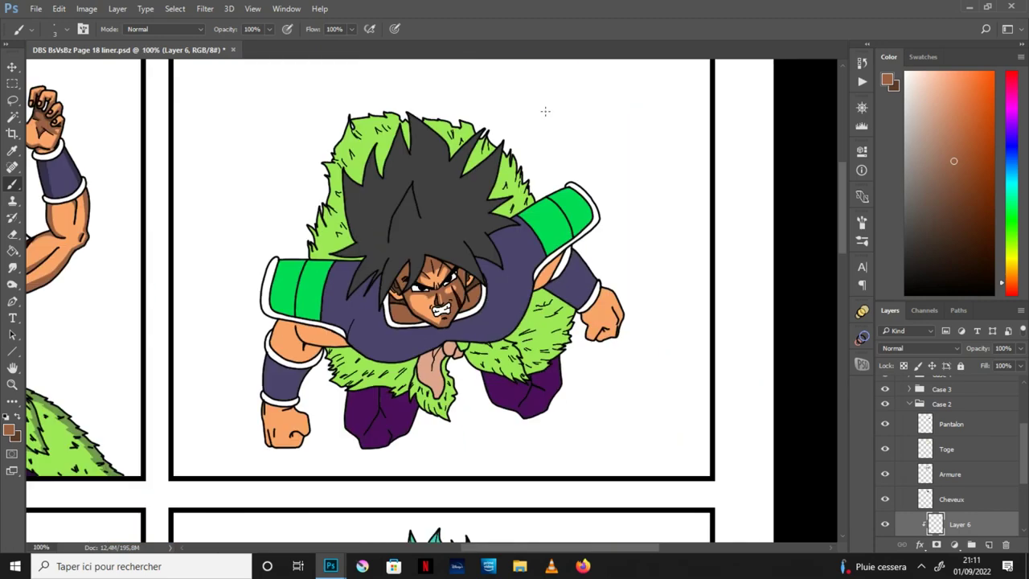
key("ctrl+plus")
key("ctrl+plus")
key("ctrl+plus")
left_click_drag(409, 190, 395, 197)
key("ctrl+minus")
key("ctrl+plus")
mouse_move(298, 235)
left_mouse_down()
mouse_move(272, 275)
mouse_move(279, 258)
left_mouse_up()
key("ctrl+z")
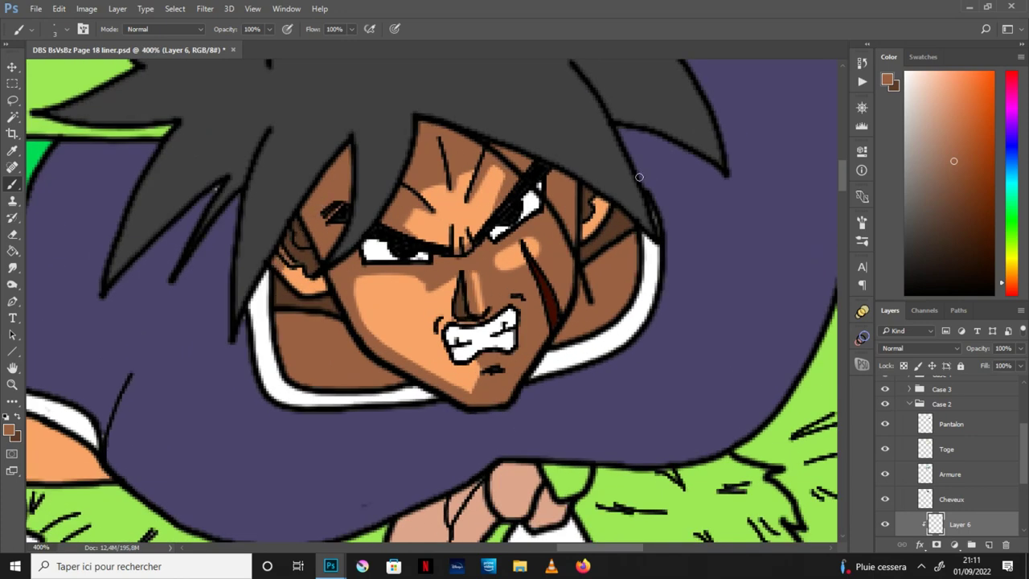
left_click_drag(607, 209, 602, 202)
key("ctrl+minus")
key("ctrl+minus")
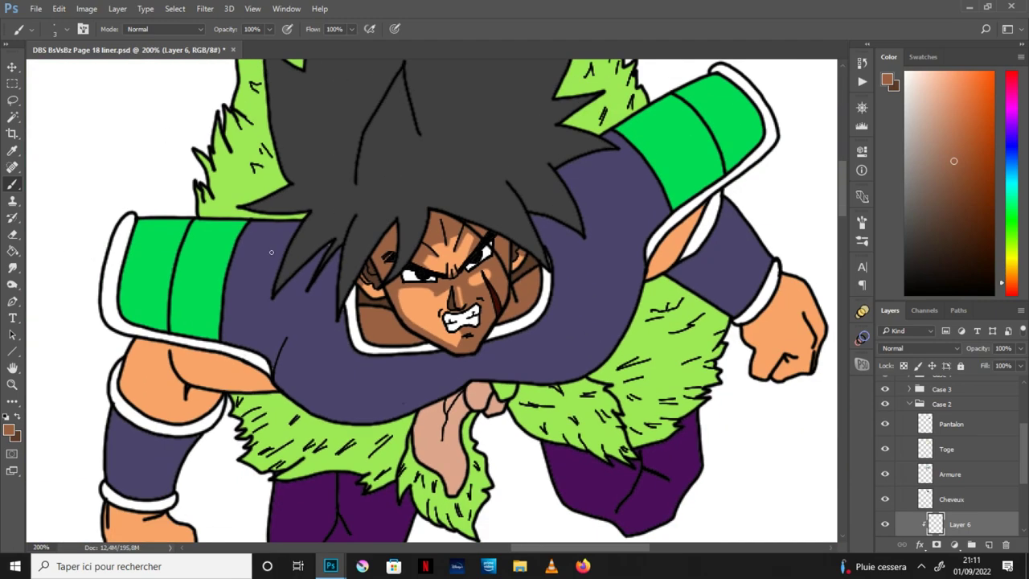
Fill the bare upper arms on both sides of the body with medium brown.
key("ctrl+plus")
key("ctrl+plus")
left_click(17, 413)
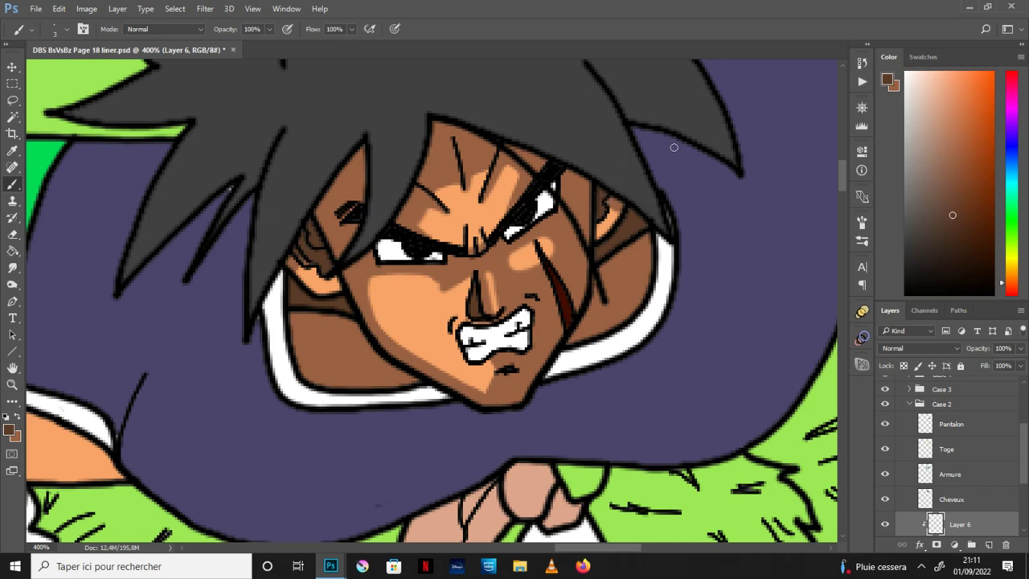
scroll(674, 148, "down", 2)
key("h")
left_click_drag(673, 148, 617, 124)
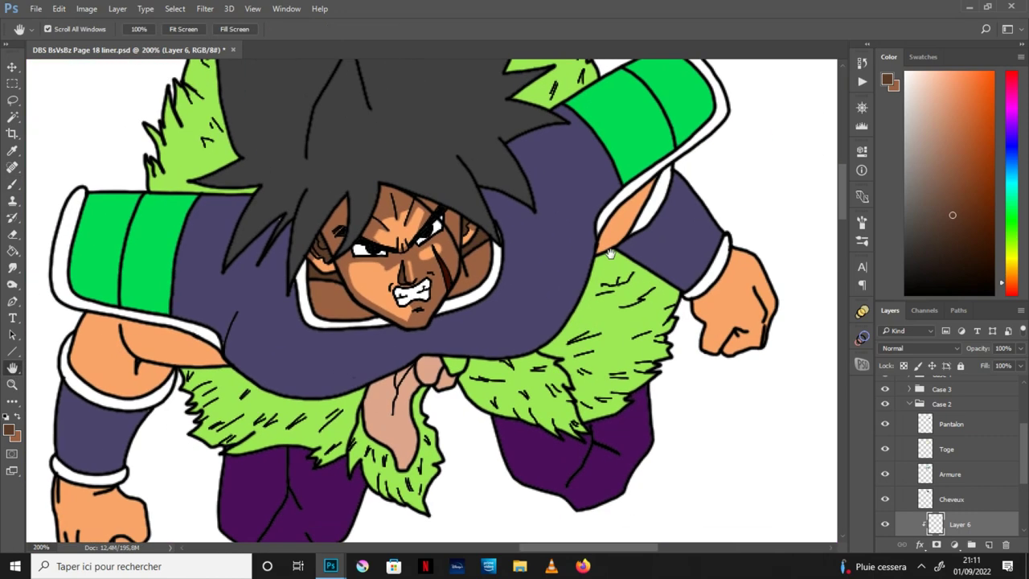
left_click_drag(662, 324, 582, 341)
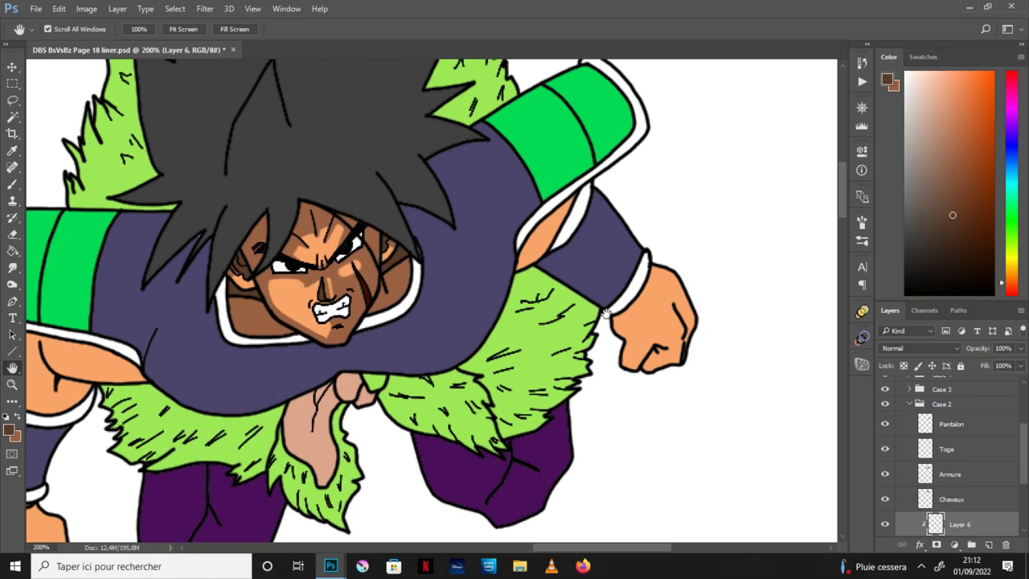
mouse_move(631, 286)
left_mouse_down()
mouse_move(602, 330)
mouse_move(592, 314)
left_mouse_up()
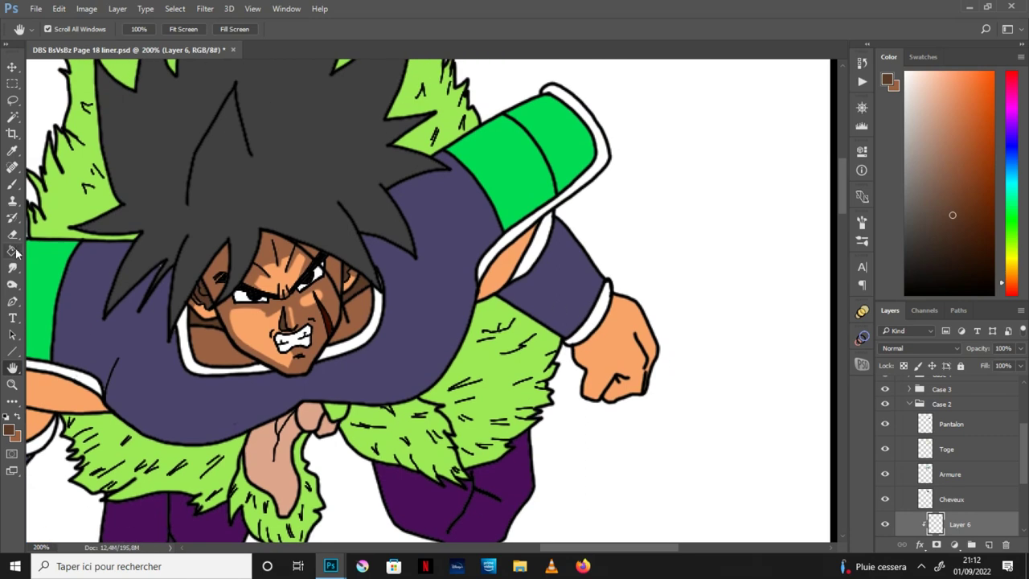
key("g")
left_click(518, 268)
left_click(12, 369)
left_click_drag(135, 291, 344, 246)
left_click(13, 251)
left_click(241, 362)
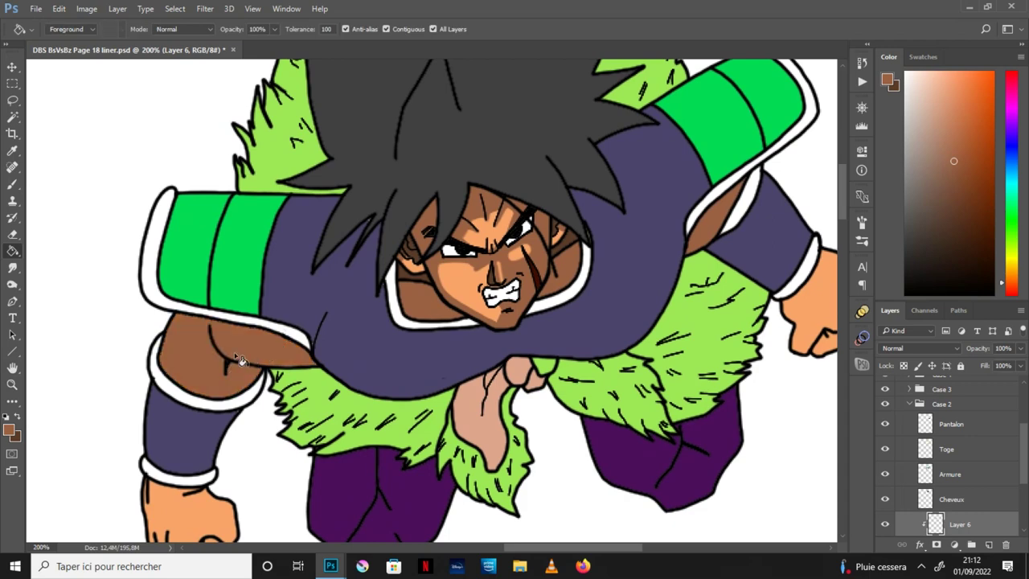
Fill both fists with medium brown.
left_click_drag(843, 203, 841, 214)
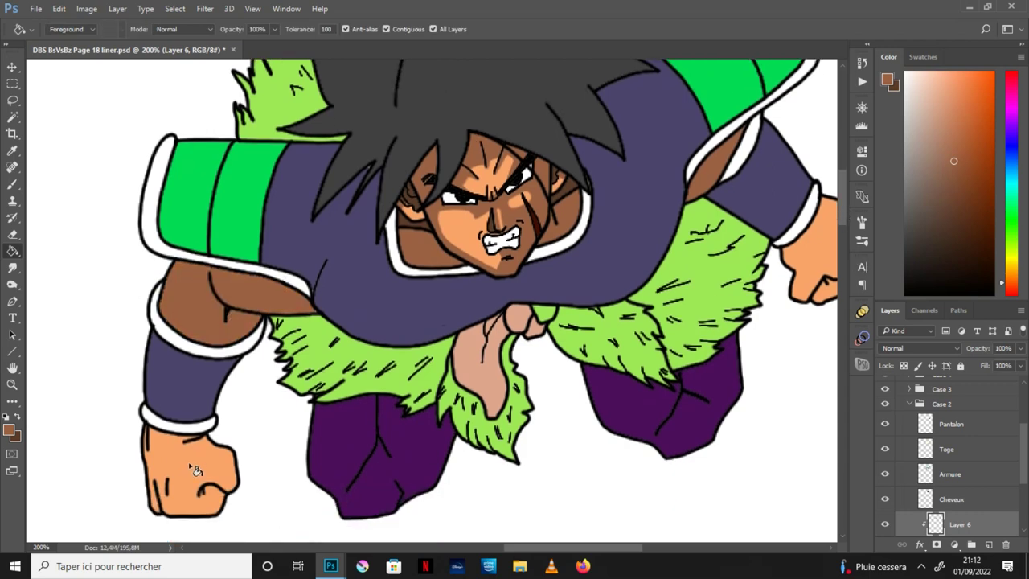
left_click(197, 469)
left_click(833, 251)
Clear the brown along the outer edge of the left fist with a lasso selection, leaving a light skin rim.
key("l")
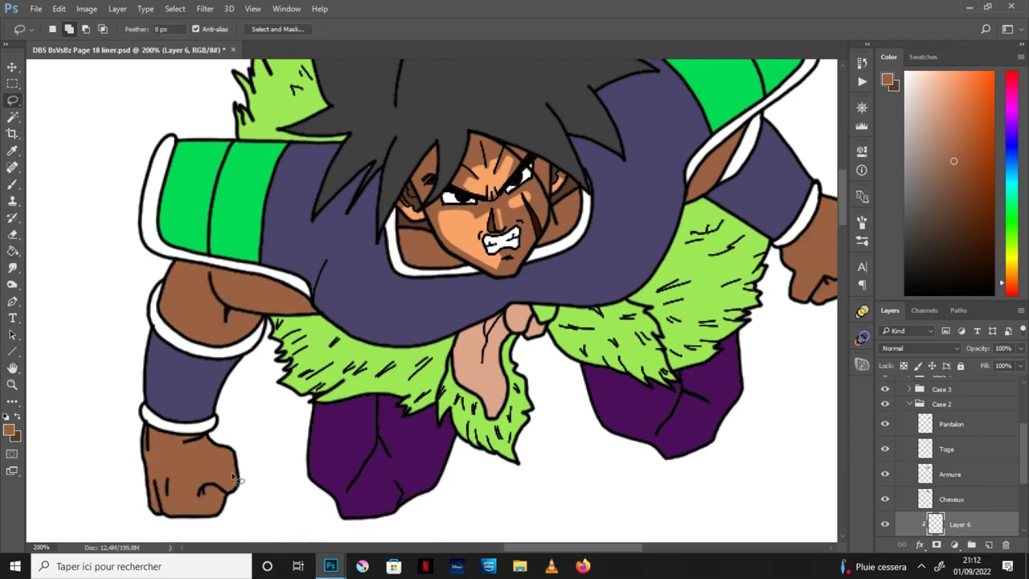
mouse_move(155, 432)
left_mouse_down()
mouse_move(165, 509)
mouse_move(218, 506)
mouse_move(228, 460)
mouse_move(211, 452)
mouse_move(207, 431)
mouse_move(215, 531)
mouse_move(123, 438)
mouse_move(169, 427)
left_mouse_up()
key("Delete")
key("ctrl+d")
Refine the light rim of the left fist by erasing brown along its edge with a 2 px eraser.
left_click(12, 234)
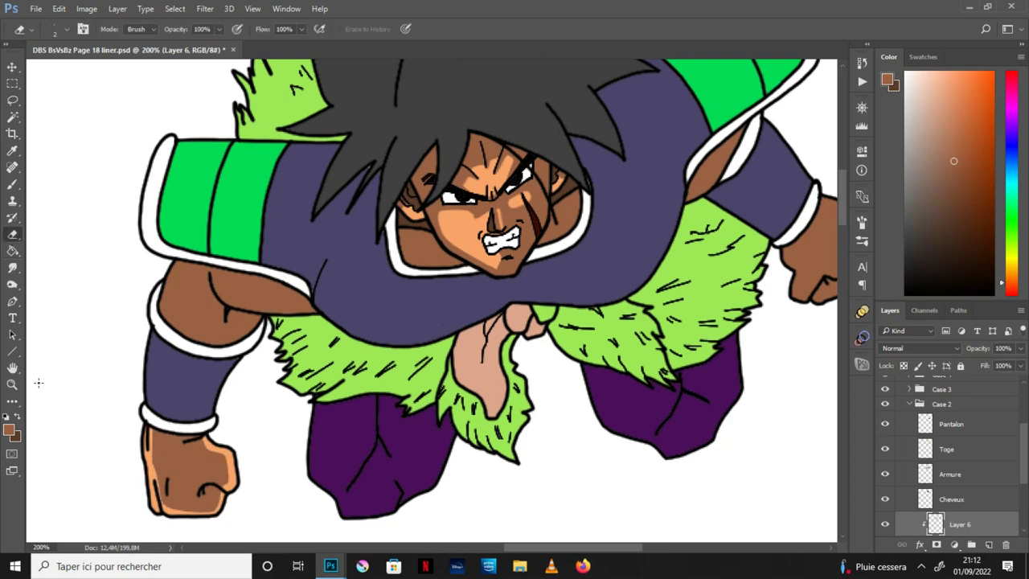
left_click(13, 367)
key("ctrl+plus")
left_click_drag(290, 539, 368, 407)
key("ctrl+plus")
left_click_drag(298, 414, 453, 368)
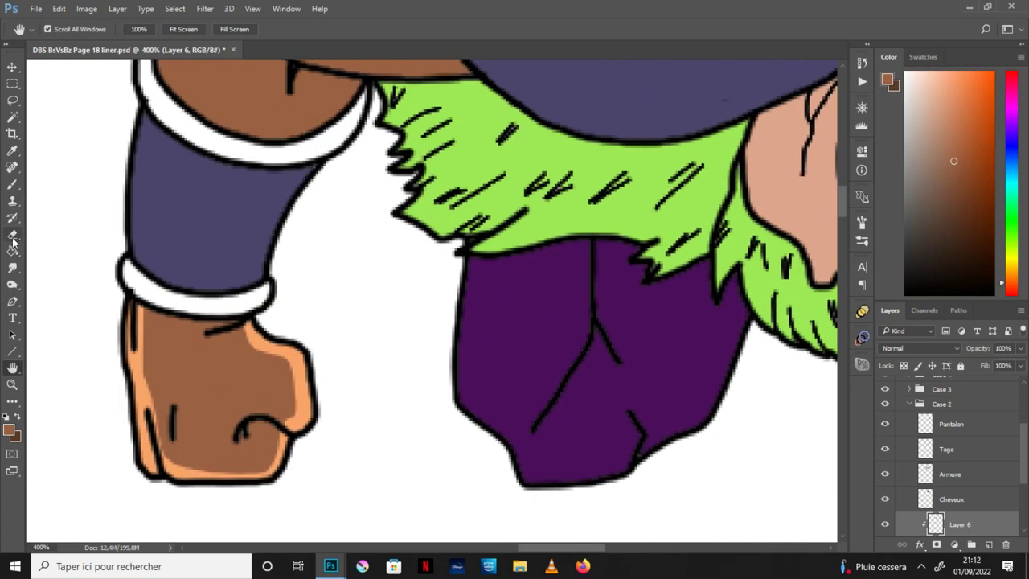
left_click(13, 235)
mouse_move(282, 452)
left_mouse_down()
mouse_move(256, 470)
mouse_move(212, 472)
mouse_move(169, 466)
mouse_move(153, 416)
left_mouse_up()
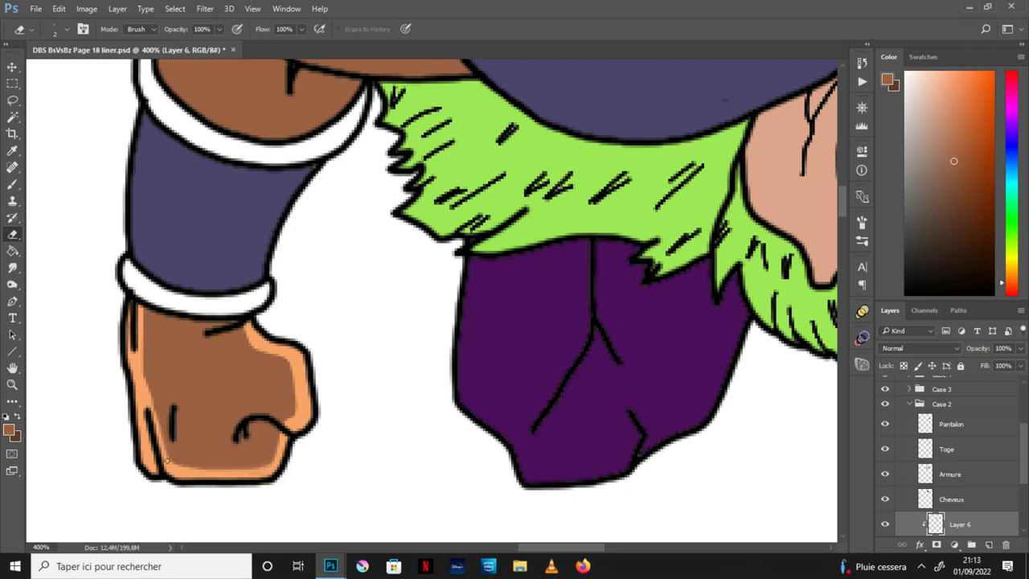
Clear the brown along the outer edge of the right fist with a lasso selection to leave a light rim.
left_click(13, 367)
mouse_move(521, 406)
left_mouse_down()
mouse_move(407, 425)
mouse_move(121, 438)
left_mouse_up()
left_click_drag(700, 331, 558, 490)
key("l")
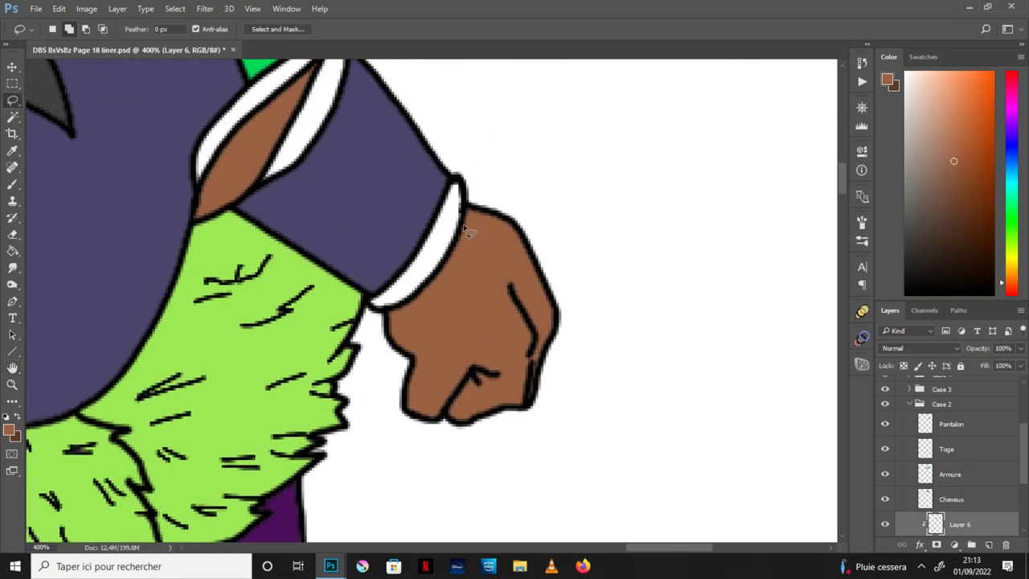
mouse_move(512, 255)
left_mouse_down()
mouse_move(543, 329)
mouse_move(527, 397)
mouse_move(527, 362)
mouse_move(520, 387)
mouse_move(454, 410)
mouse_move(455, 388)
mouse_move(418, 389)
mouse_move(423, 359)
mouse_move(389, 329)
mouse_move(500, 490)
mouse_move(537, 165)
mouse_move(470, 208)
left_mouse_up()
key("Delete")
key("ctrl+d")
key("ctrl+minus")
key("ctrl+minus")
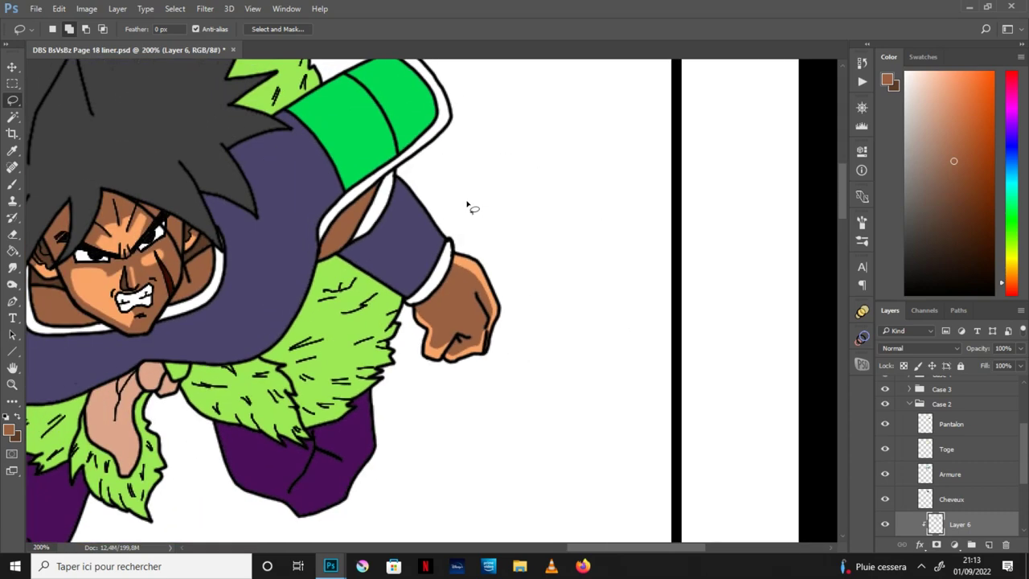
Clear the brown from the outer side of the left upper arm with a lasso selection to leave it light.
key("space")
left_click_drag(540, 335, 779, 297)
key("ctrl+minus")
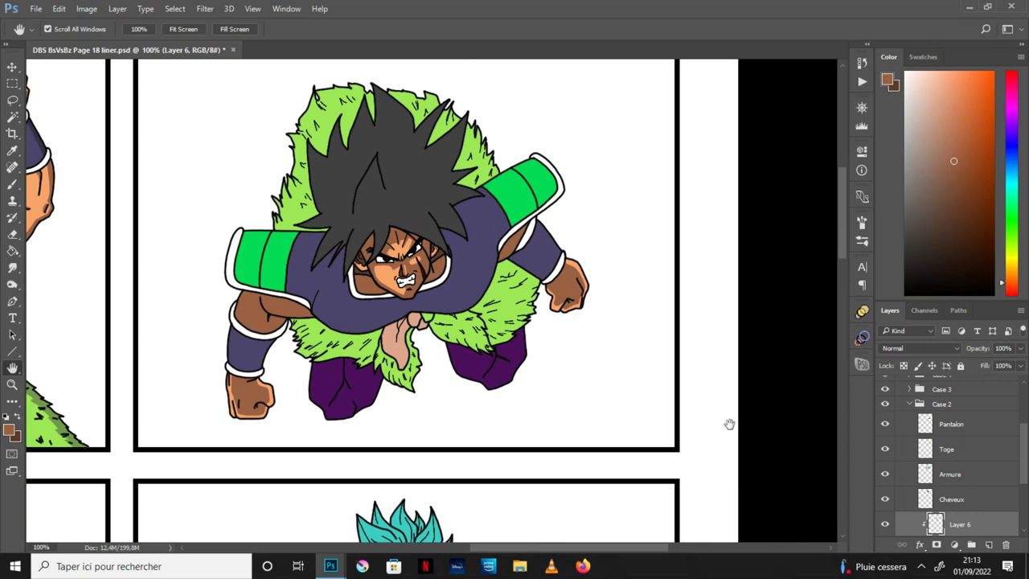
key("ctrl+plus")
left_click_drag(292, 313, 495, 317)
key("ctrl+plus")
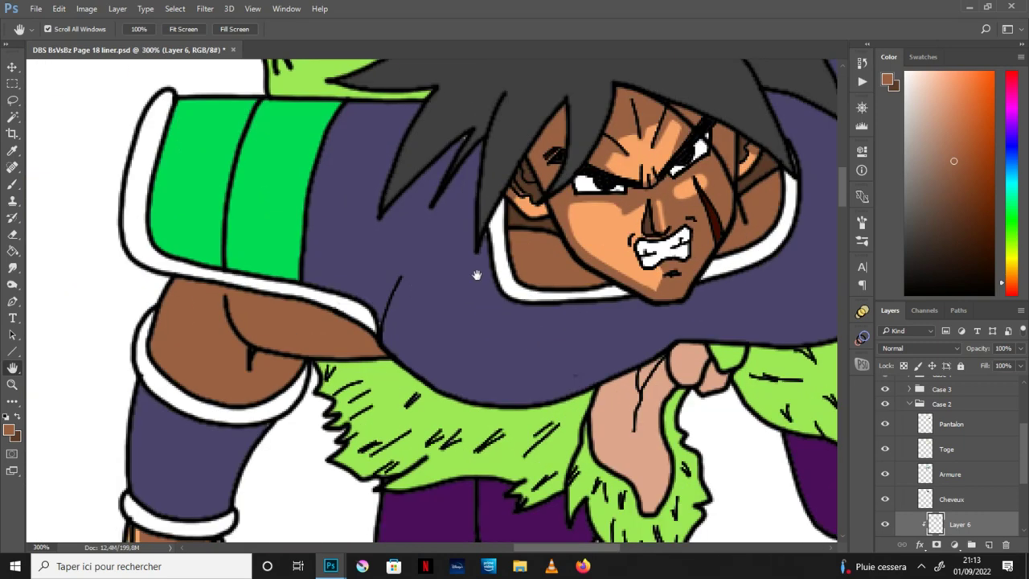
left_click_drag(427, 292, 512, 266)
mouse_move(260, 338)
left_mouse_down()
mouse_move(259, 371)
mouse_move(251, 258)
left_mouse_up()
key("Delete")
key("ctrl+d")
key("ctrl+minus")
key("ctrl+minus")
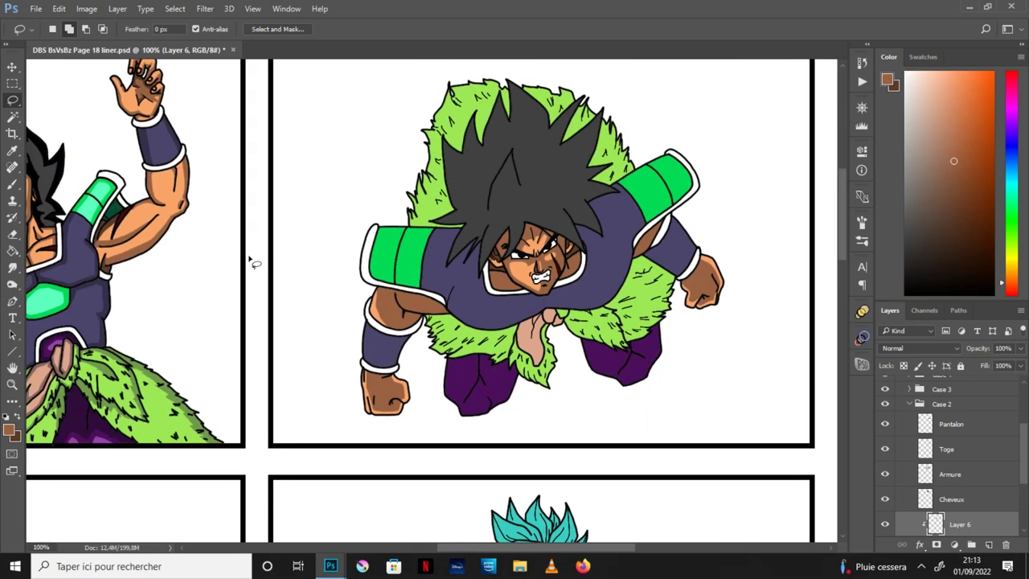
Shade the left upper arm dark brown along the underside of the shoulder armour with a lasso selection and fill.
left_click_drag(727, 214, 609, 269)
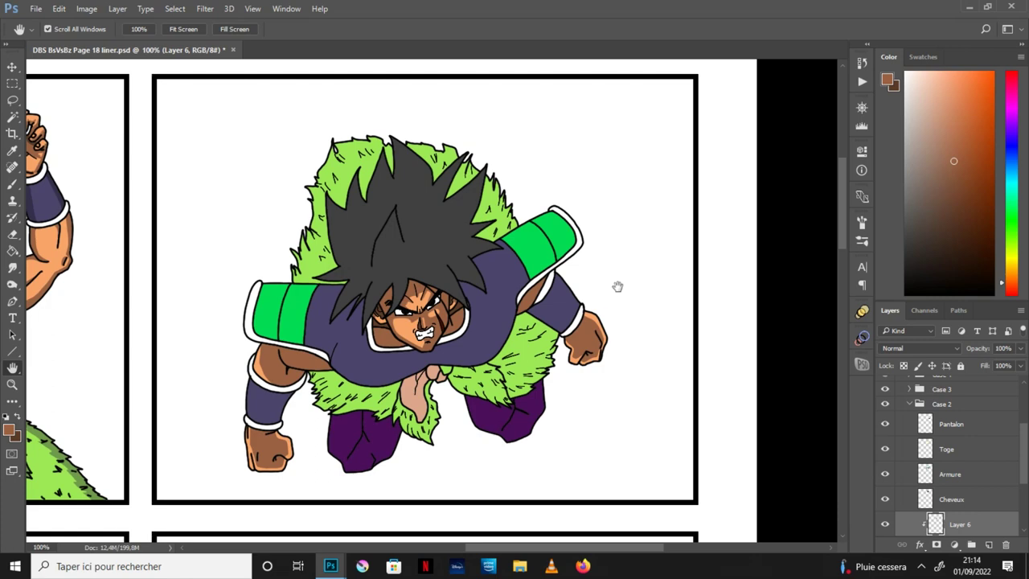
key("ctrl+plus")
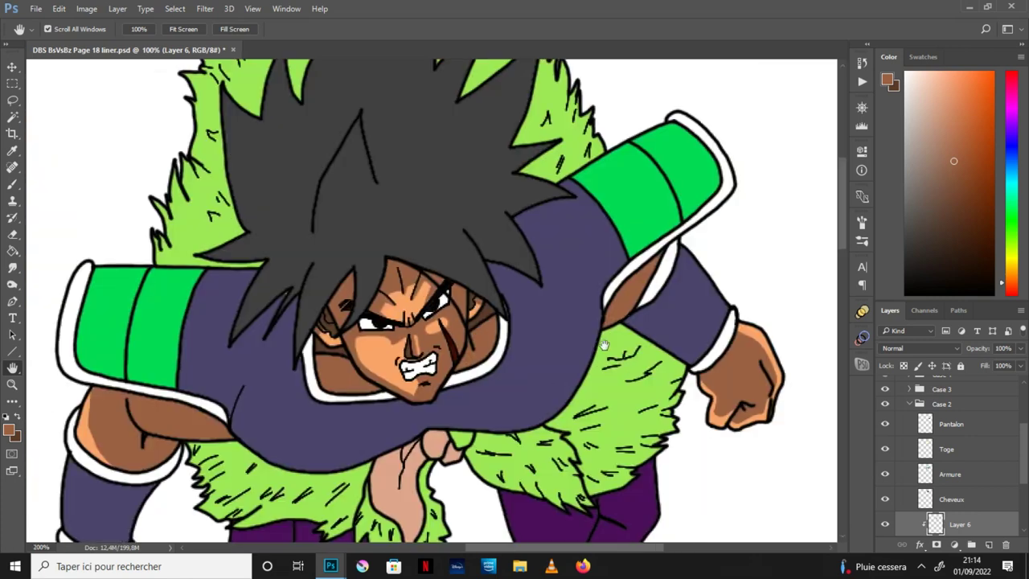
left_click_drag(550, 370, 692, 298)
key("ctrl+plus")
left_click_drag(524, 386, 606, 361)
left_click(17, 417)
key("l")
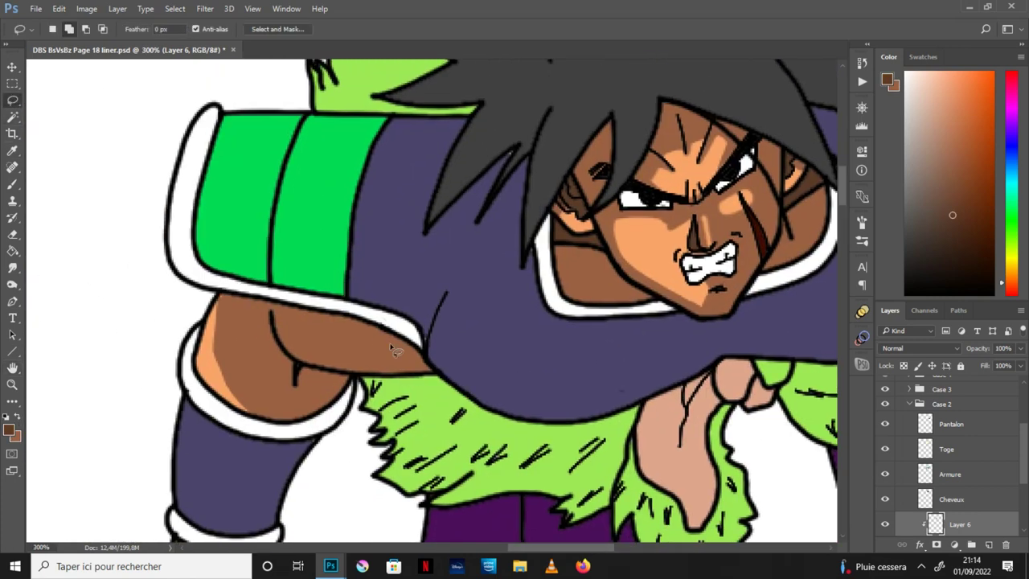
mouse_move(428, 371)
left_mouse_down()
mouse_move(353, 332)
mouse_move(216, 296)
mouse_move(372, 292)
mouse_move(427, 368)
left_mouse_up()
left_click(13, 250)
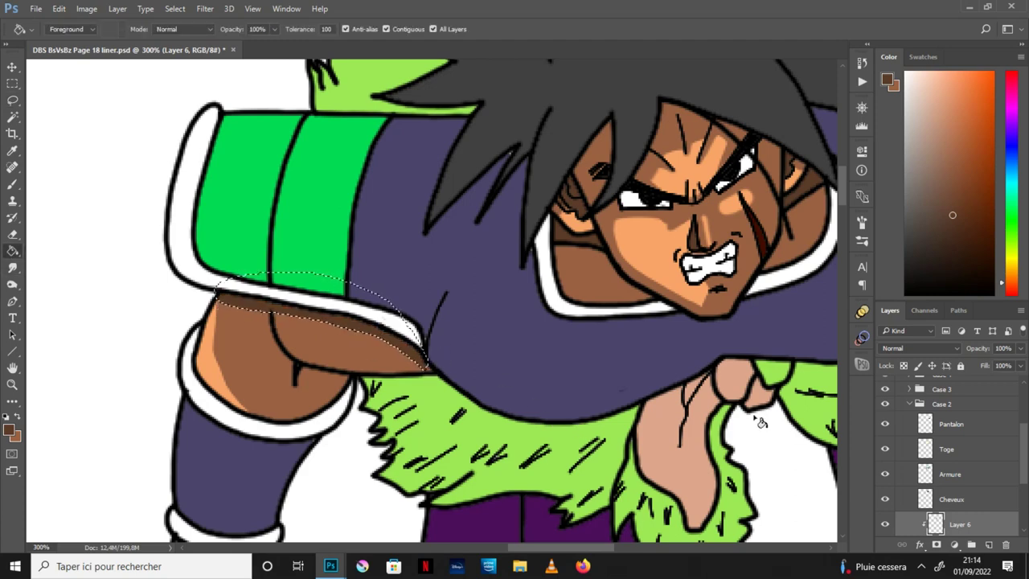
Paint dark brown shadows beside the left upper arm's elbow crease and at the left fist's finger crease with a 3 px brush.
key("ctrl+d")
key("ctrl+minus")
key("ctrl+plus")
key("ctrl+plus")
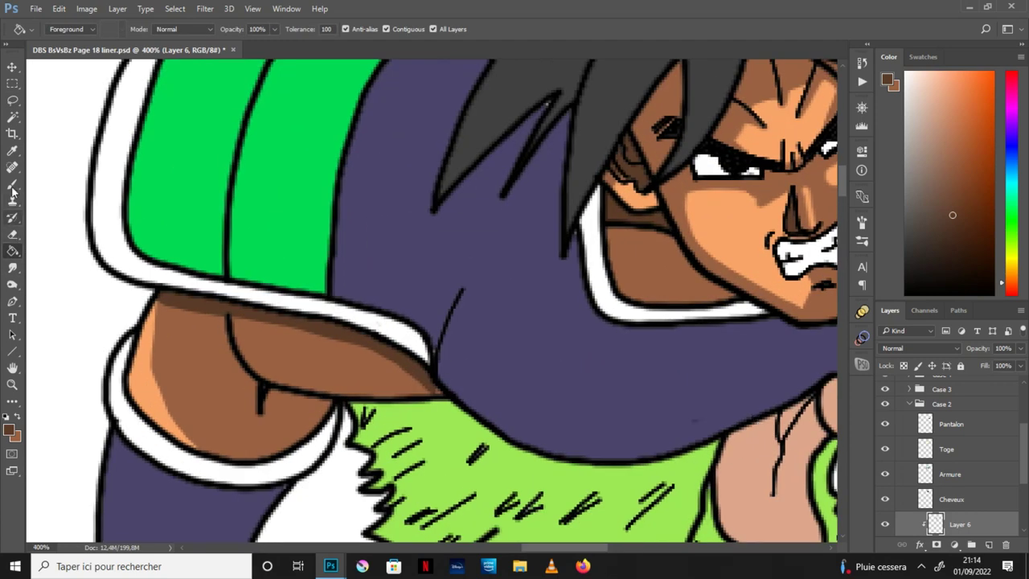
key("b")
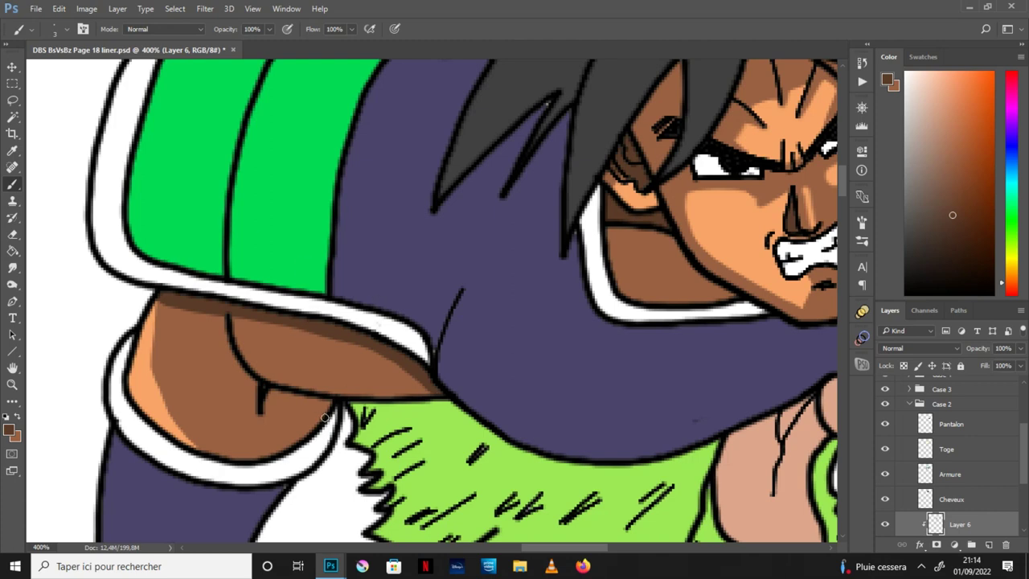
mouse_move(263, 411)
left_mouse_down()
mouse_move(332, 402)
mouse_move(270, 395)
mouse_move(317, 405)
left_mouse_up()
scroll(263, 381, "down", 2)
key("h")
left_click_drag(572, 491, 618, 322)
key("b")
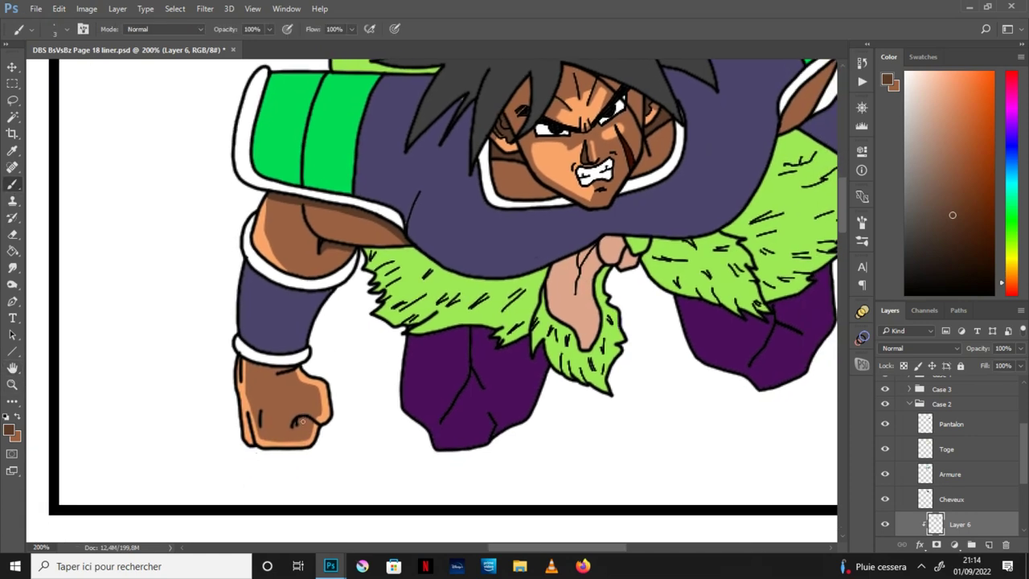
Fill a lassoed strip of the right upper arm beneath the shoulder armour with dark brown and darken the right fist's finger crease.
key("h")
left_click_drag(478, 367, 443, 427)
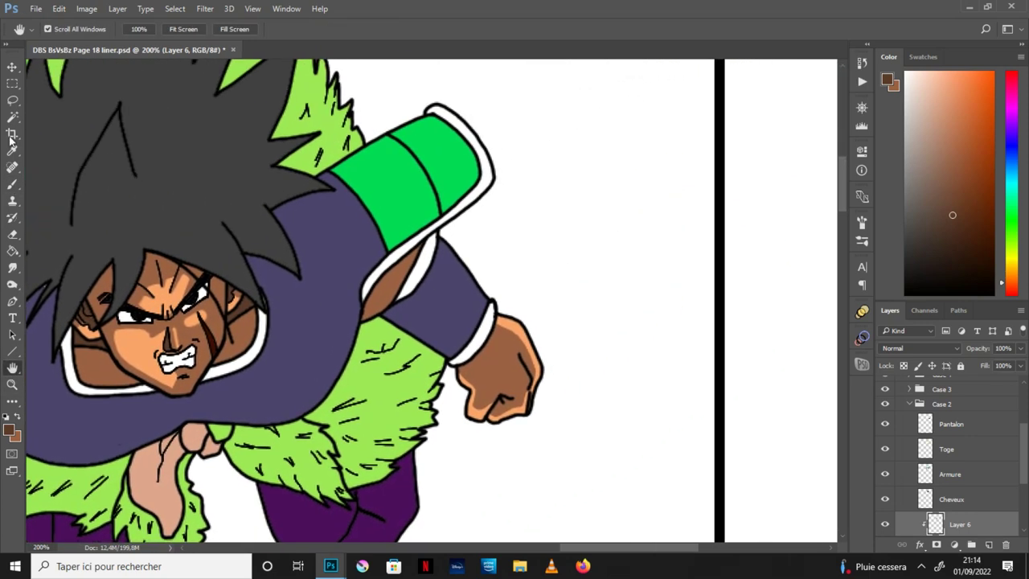
left_click(13, 100)
mouse_move(372, 317)
left_mouse_down()
mouse_move(431, 240)
mouse_move(396, 255)
mouse_move(366, 298)
left_mouse_up()
left_click(13, 251)
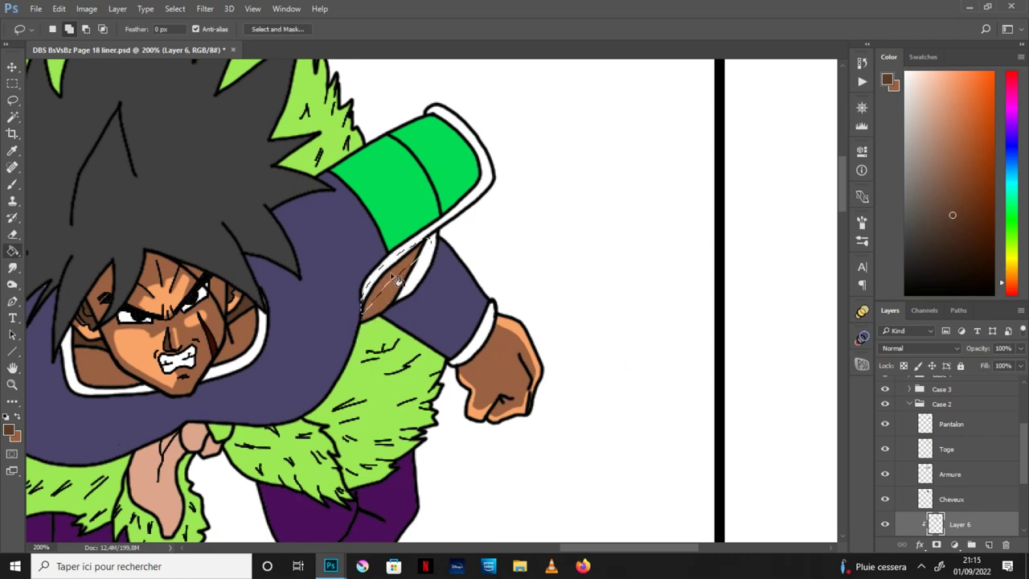
left_click(393, 278)
key("b")
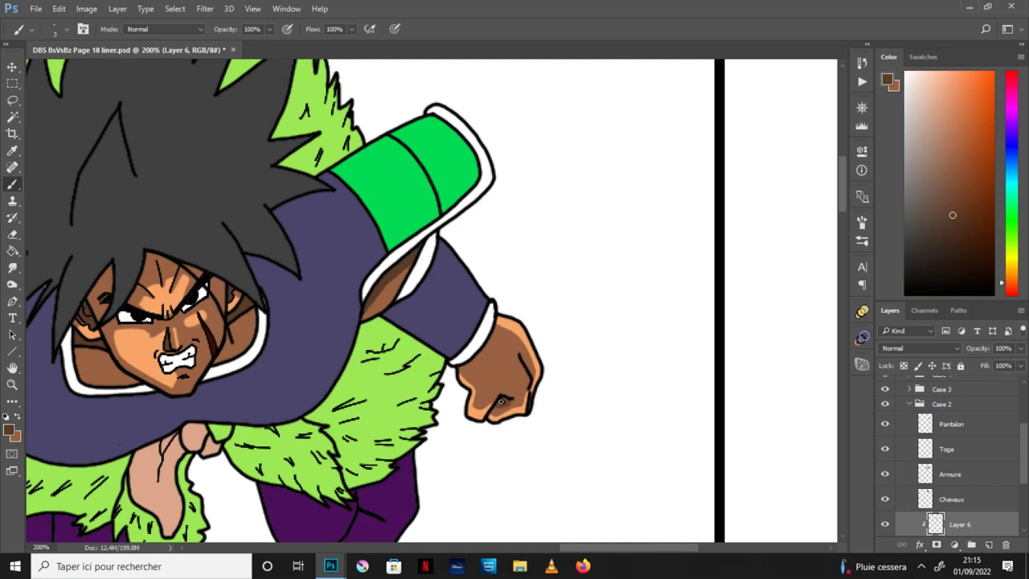
Save the page document with the finished skin shading.
key("ctrl+minus")
key("h")
left_click_drag(524, 364, 611, 236)
left_click(35, 8)
left_click(80, 141)
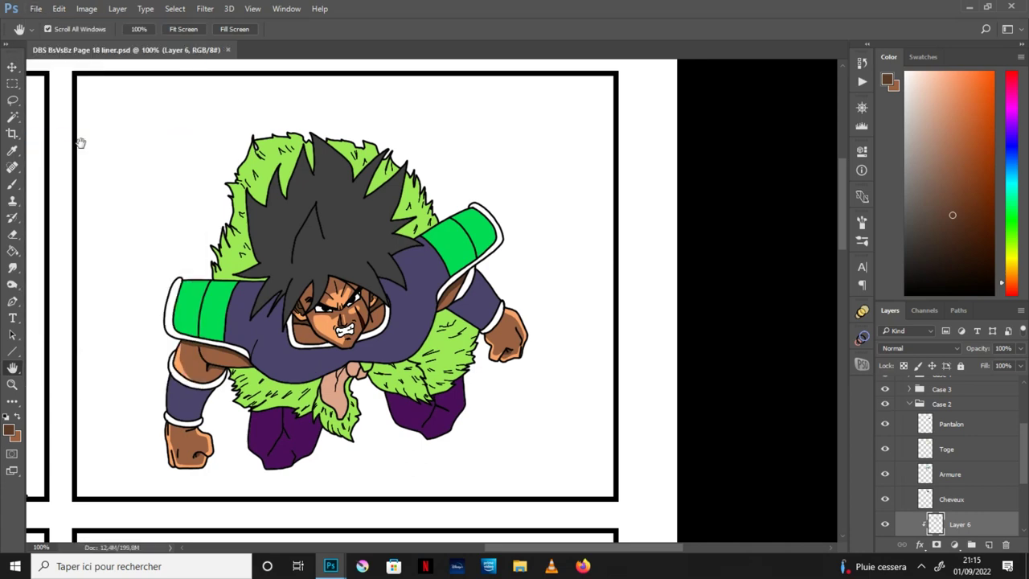
Add a new layer above Cheveux in the Case 2 group and clip it to Cheveux.
scroll(1017, 477, "down", 1)
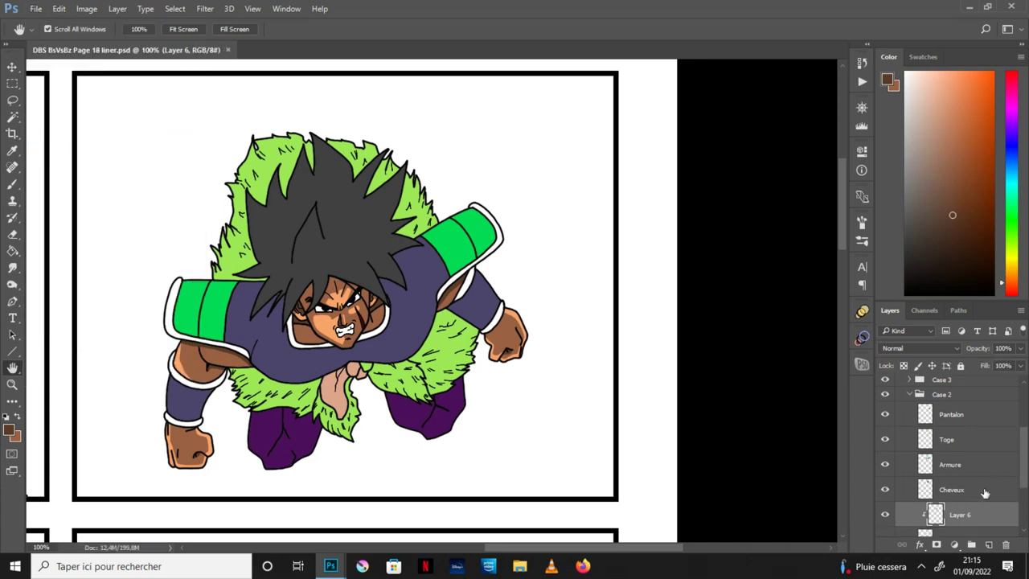
left_click(995, 492)
left_click(989, 544)
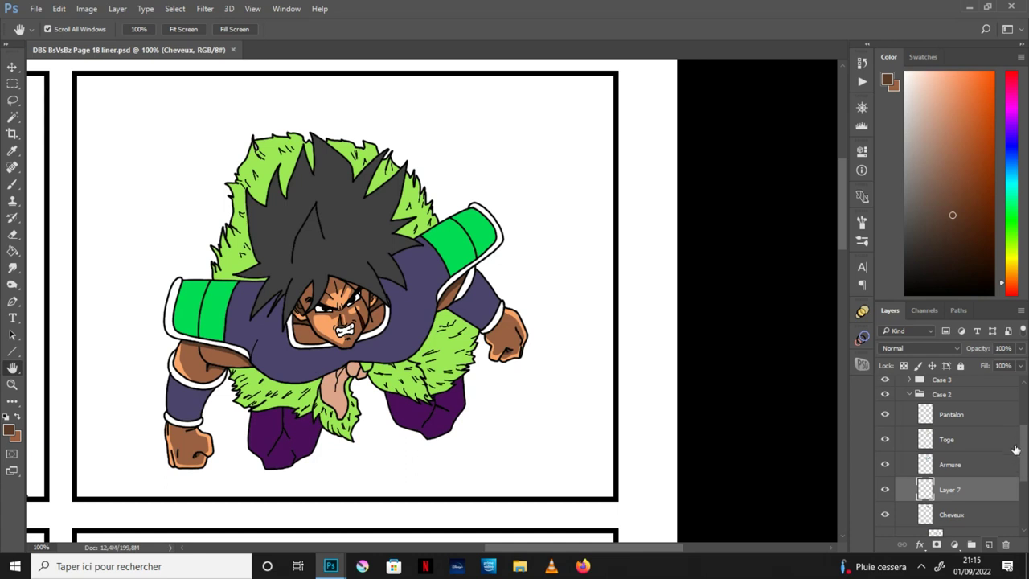
scroll(962, 480, "down", 1)
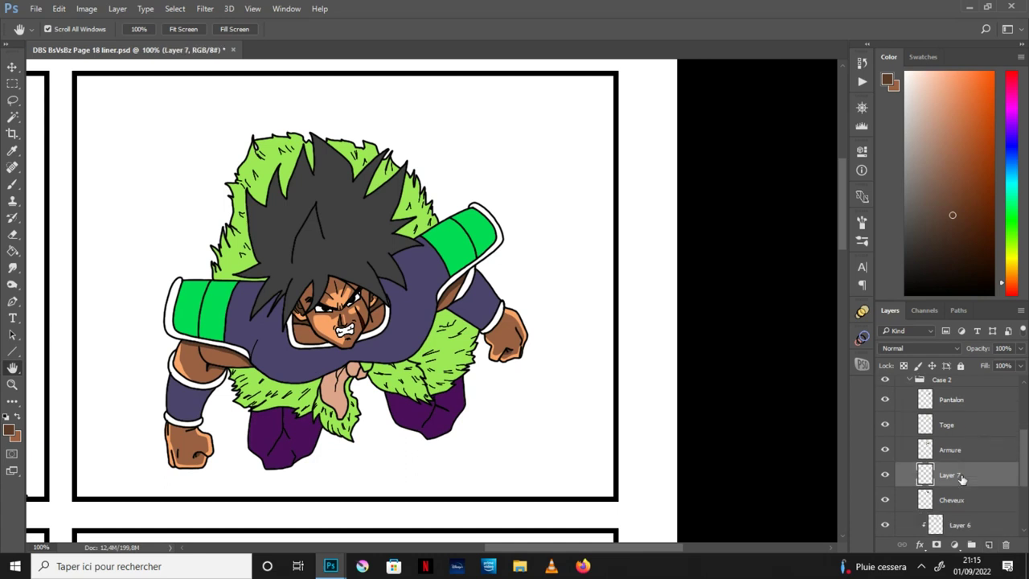
key("shift+alt+m")
key("alt+[")
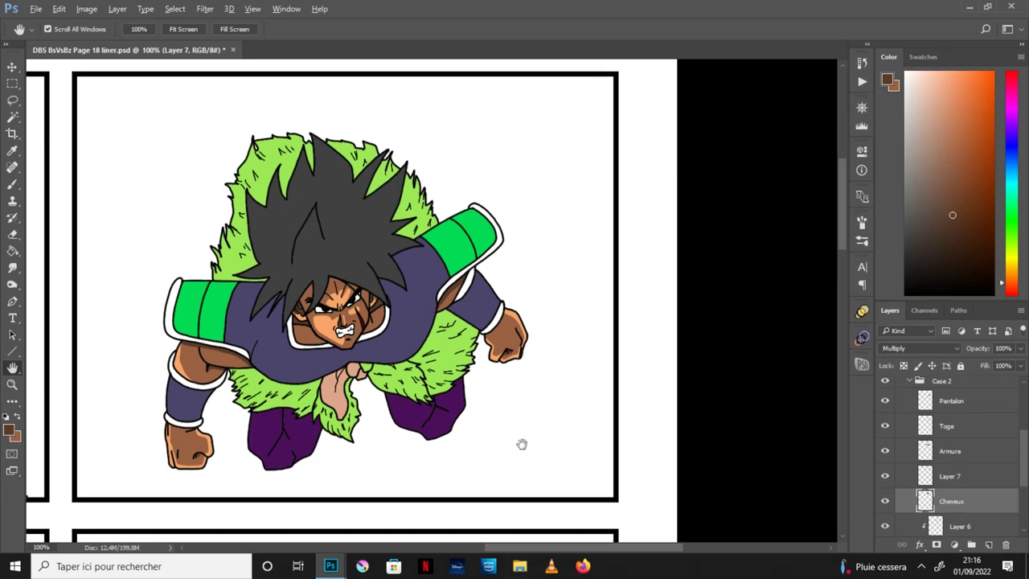
scroll(1001, 479, "down", 2)
left_click_drag(1025, 475, 1026, 488)
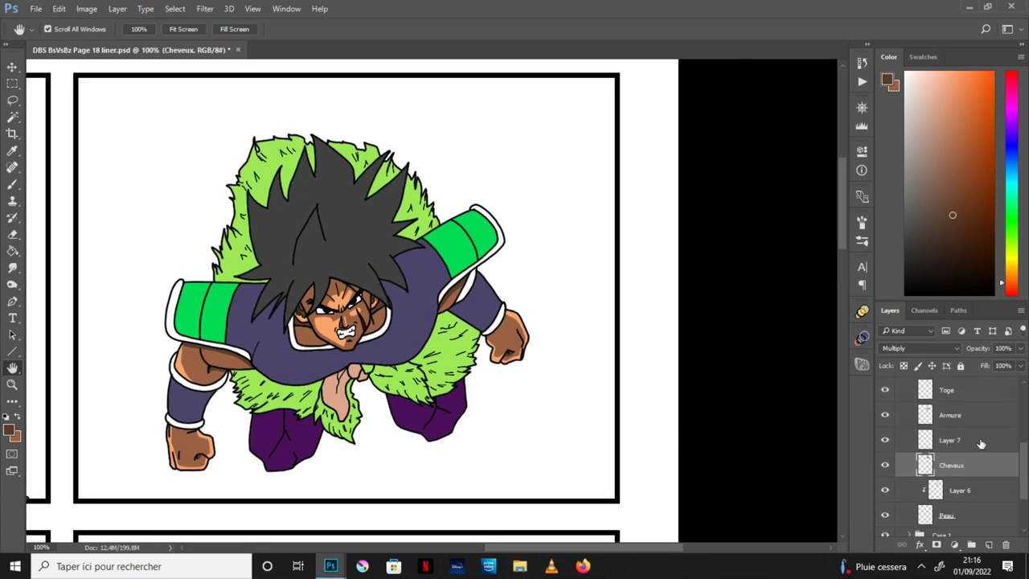
left_click(981, 441)
left_click(1017, 451, "alt")
Reset the colours to default black and white and fill a lassoed area inside the hair's central strand with black.
left_click_drag(426, 288, 567, 337)
key("ctrl+plus")
left_click(331, 564)
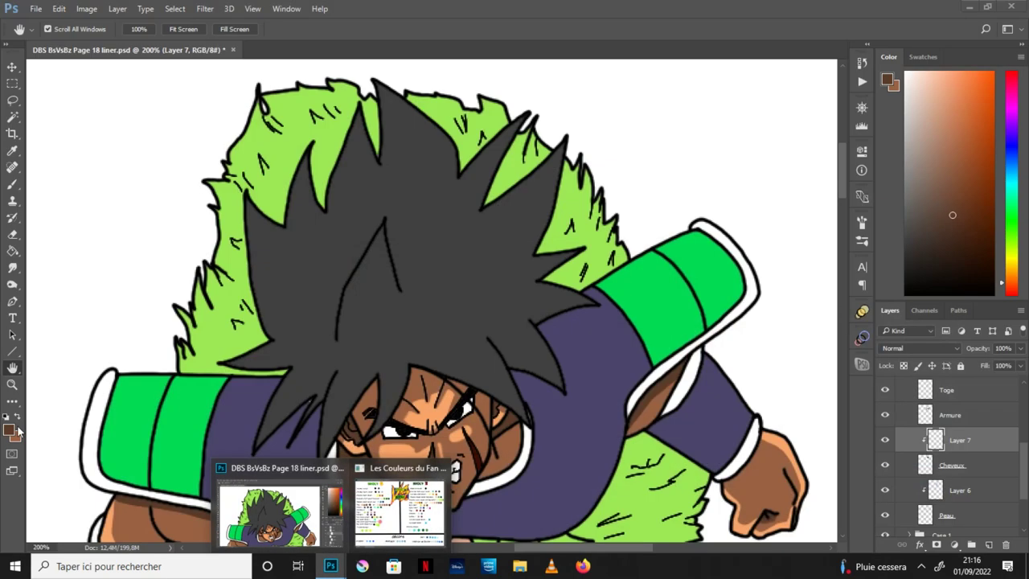
left_click(8, 417)
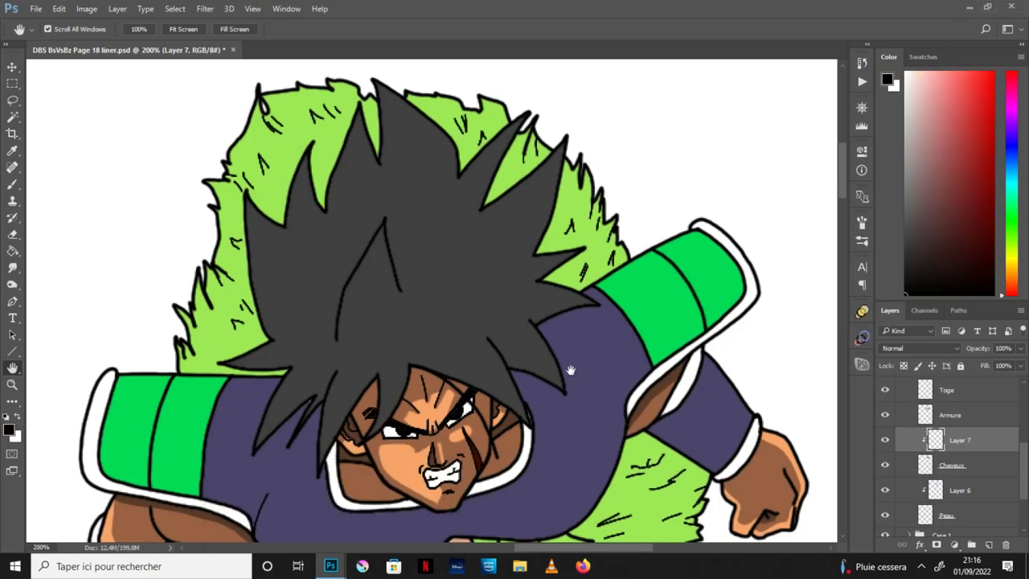
scroll(583, 368, "up", 1)
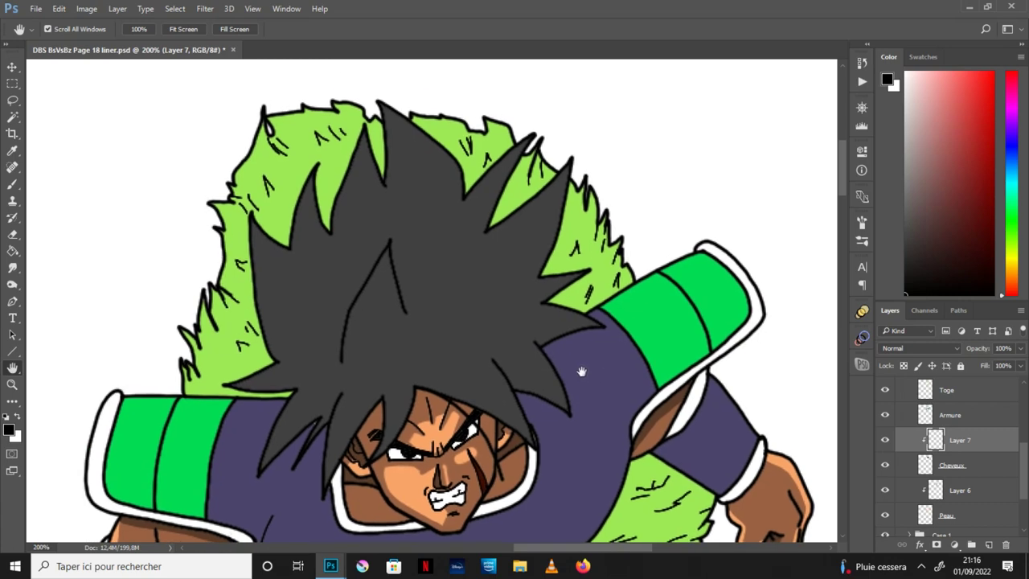
left_click(17, 103)
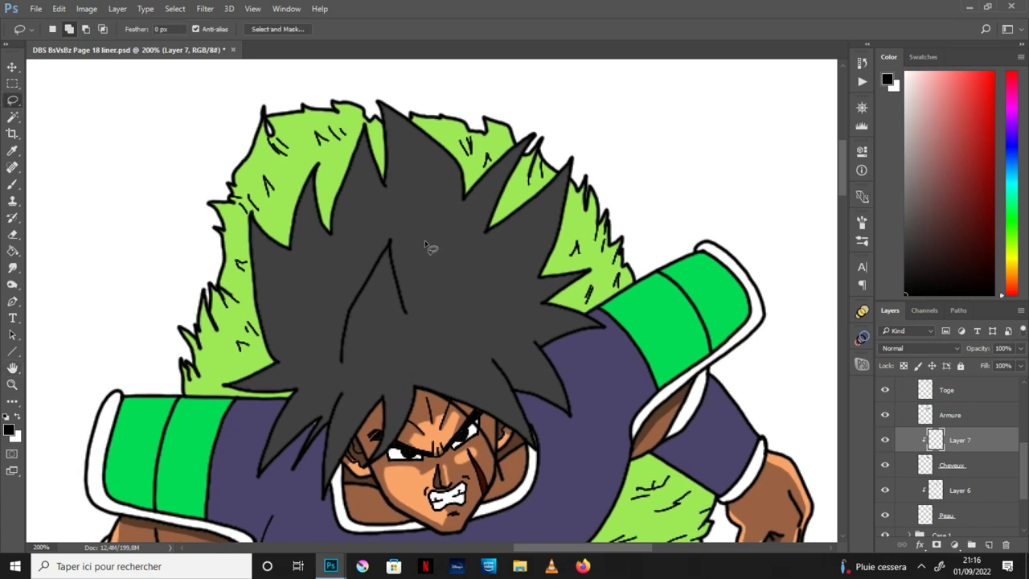
mouse_move(343, 363)
left_mouse_down()
mouse_move(391, 290)
mouse_move(398, 317)
mouse_move(413, 321)
mouse_move(409, 344)
mouse_move(346, 362)
left_mouse_up()
left_click(11, 252)
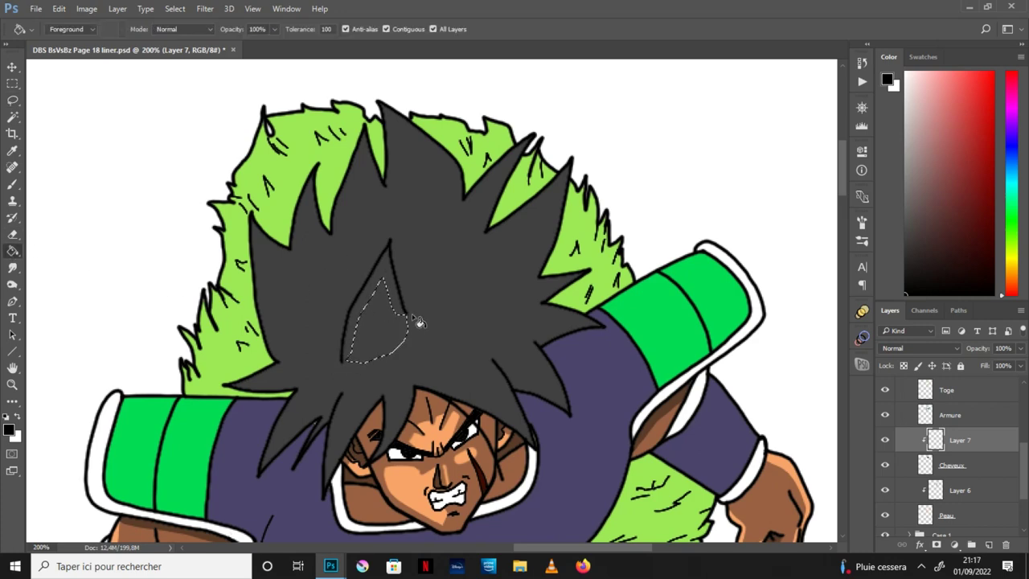
left_click(402, 322)
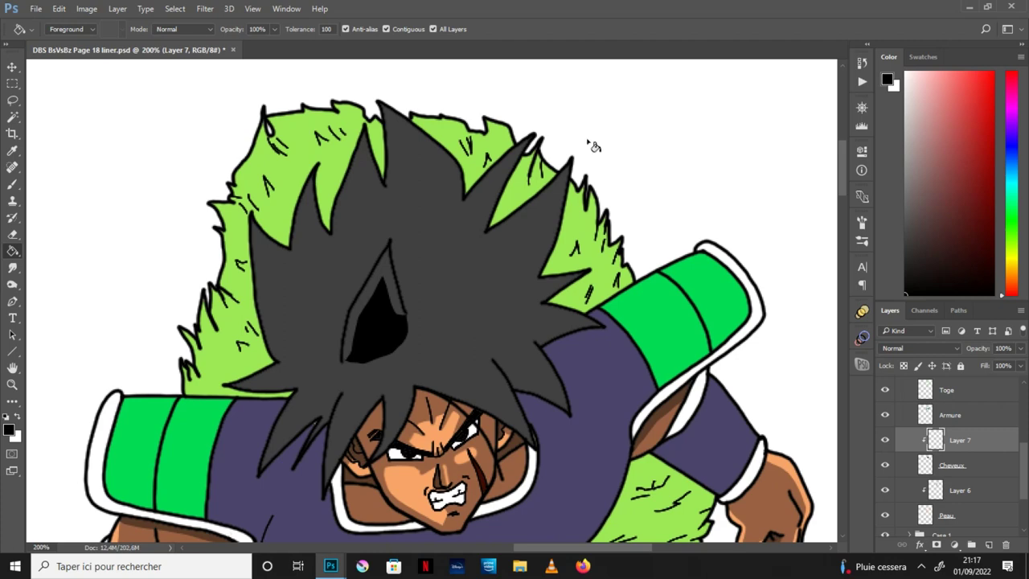
Fill the inside of the whole hair mass with black using a lasso selection that leaves a grey rim along the spikes.
key("l")
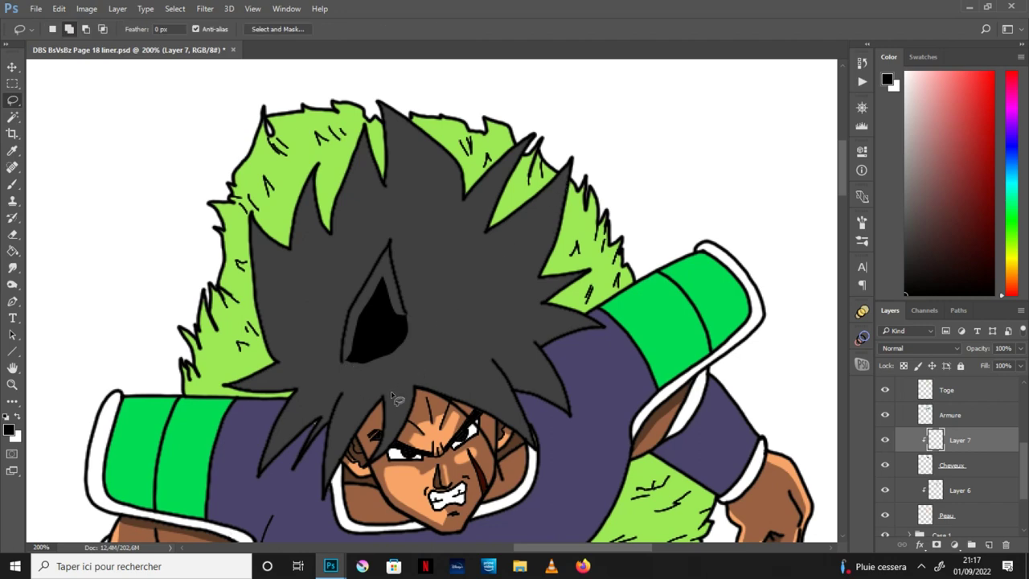
mouse_move(388, 394)
left_mouse_down()
mouse_move(391, 433)
mouse_move(409, 378)
mouse_move(452, 385)
mouse_move(514, 419)
mouse_move(492, 360)
mouse_move(559, 395)
mouse_move(532, 342)
mouse_move(572, 321)
mouse_move(535, 305)
mouse_move(550, 284)
mouse_move(526, 286)
mouse_move(547, 200)
mouse_move(478, 242)
mouse_move(494, 179)
mouse_move(462, 211)
mouse_move(437, 165)
mouse_move(395, 126)
mouse_move(387, 201)
mouse_move(358, 167)
mouse_move(338, 252)
mouse_move(318, 235)
mouse_move(308, 201)
mouse_move(299, 255)
mouse_move(261, 240)
mouse_move(274, 326)
mouse_move(291, 357)
mouse_move(276, 379)
mouse_move(305, 387)
mouse_move(290, 428)
mouse_move(354, 387)
mouse_move(338, 441)
mouse_move(403, 383)
left_mouse_up()
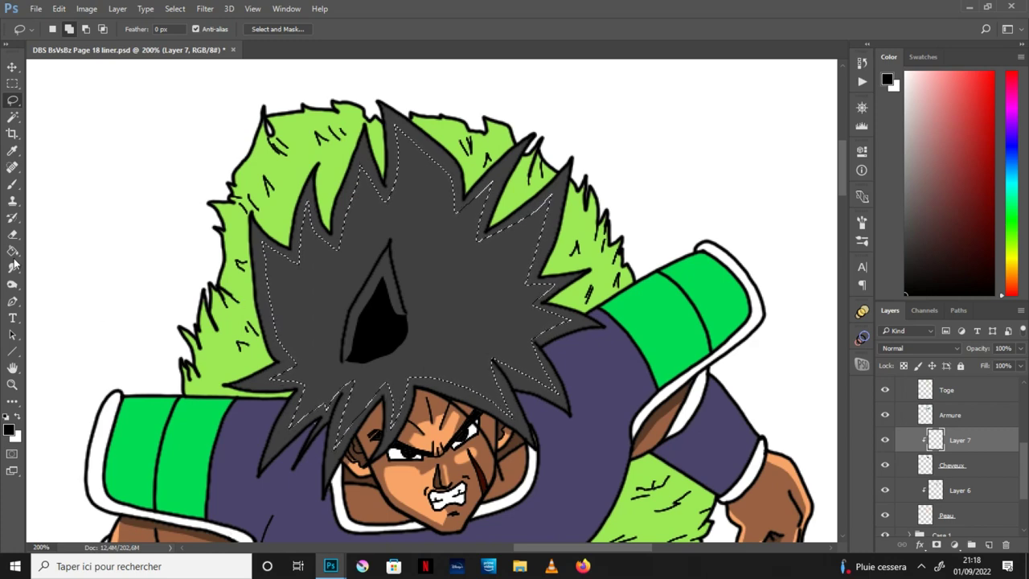
key("g")
left_click(476, 295)
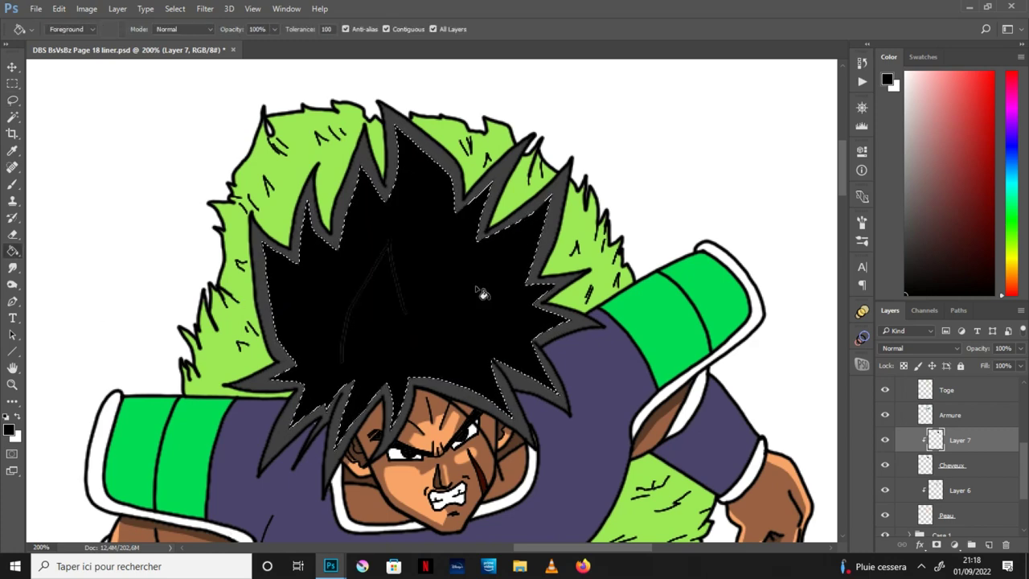
key("ctrl+d")
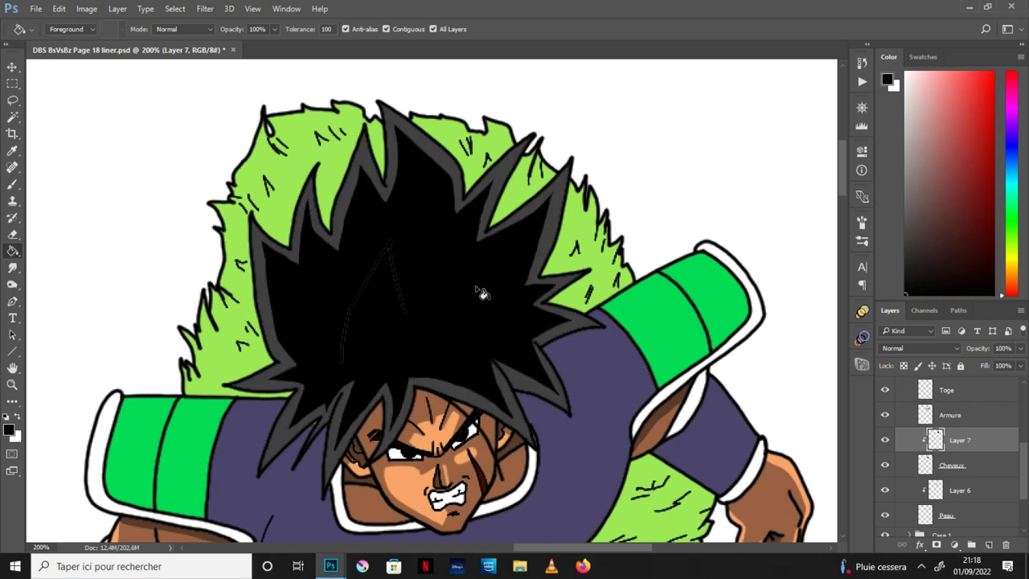
Clear black along the inner edge of the central hair strand with a lasso selection to leave a grey highlight.
key("l")
mouse_move(344, 362)
left_mouse_down()
mouse_move(382, 281)
mouse_move(394, 318)
mouse_move(406, 315)
mouse_move(390, 253)
mouse_move(346, 354)
left_mouse_up()
key("Delete")
key("ctrl+d")
key("b")
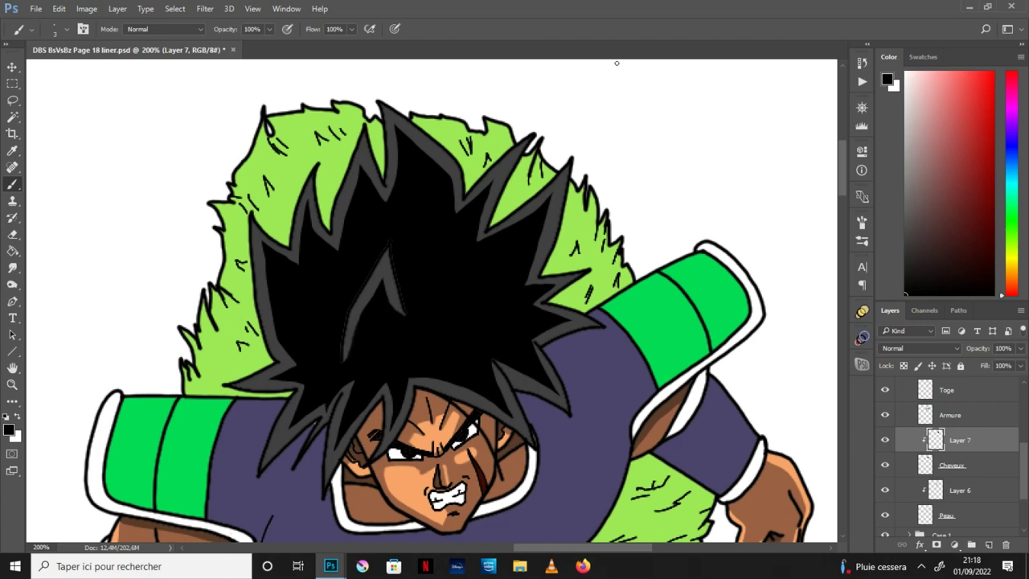
Save the page document with the finished hair shading.
key("ctrl+minus")
key("ctrl+minus")
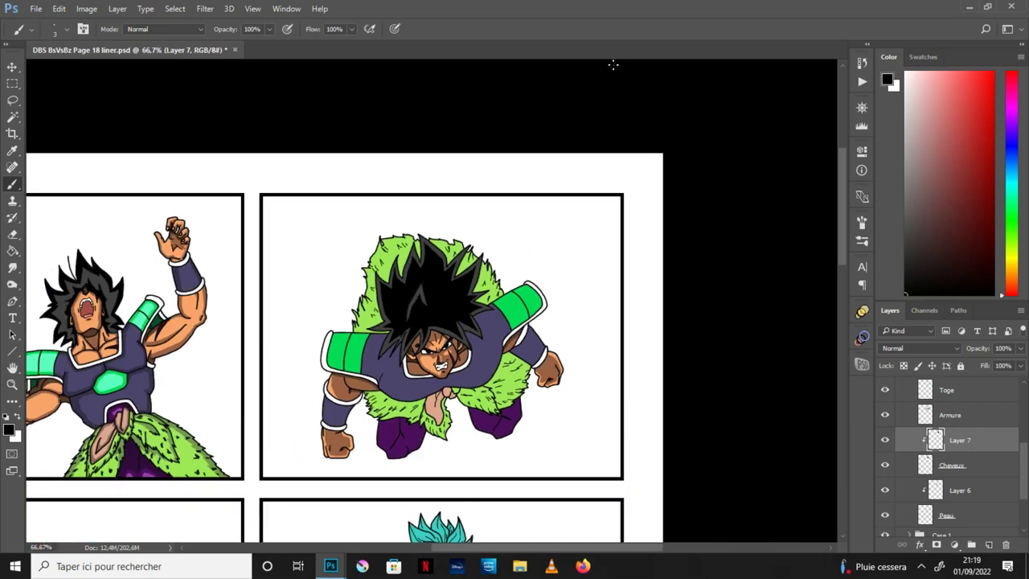
key("ctrl+plus")
key("h")
left_click(36, 8)
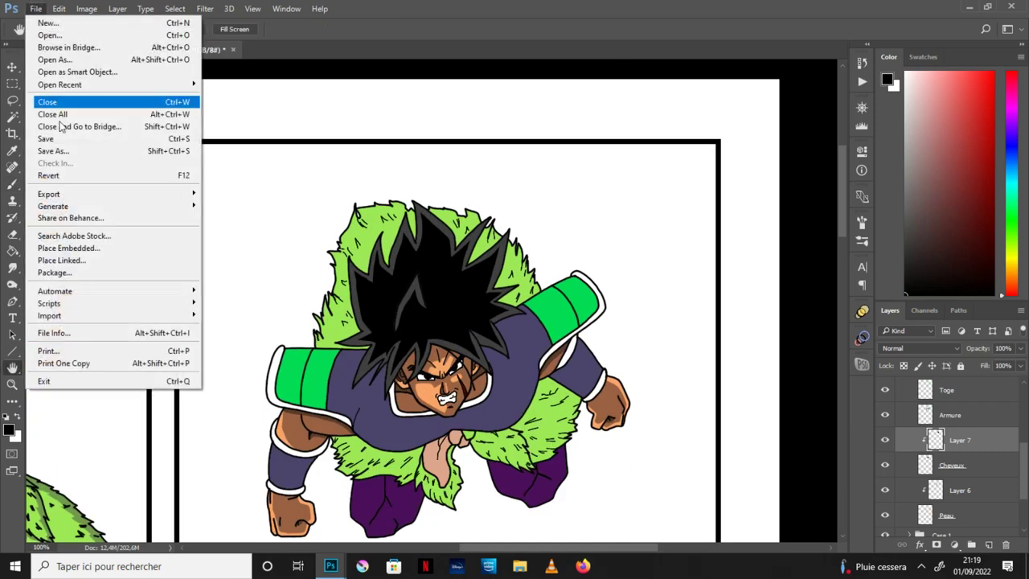
left_click(61, 138)
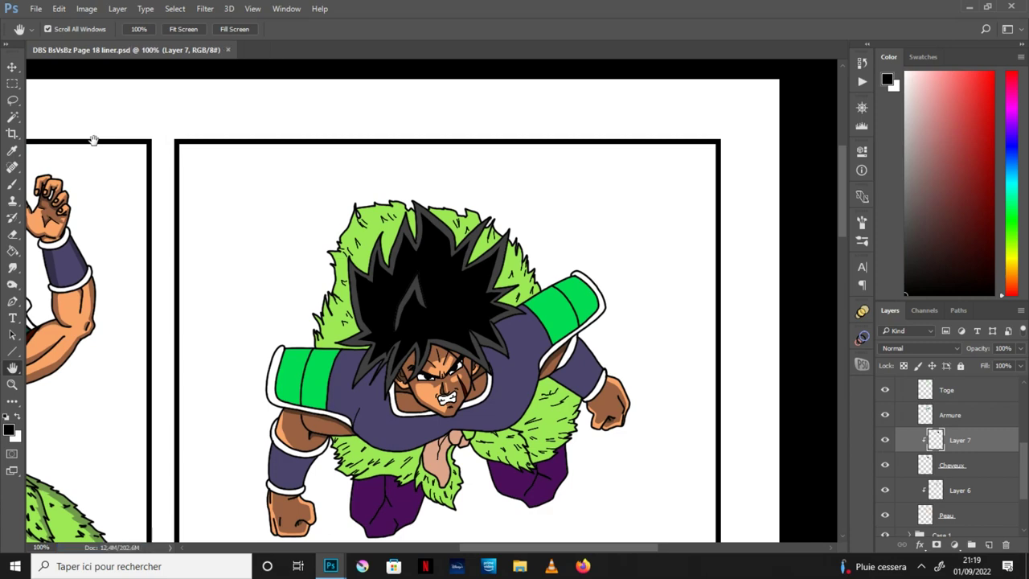
Add a new layer above Armure in the Case 2 group and clip it to Armure.
scroll(965, 463, "up", 2)
left_click(981, 455)
left_click(989, 545)
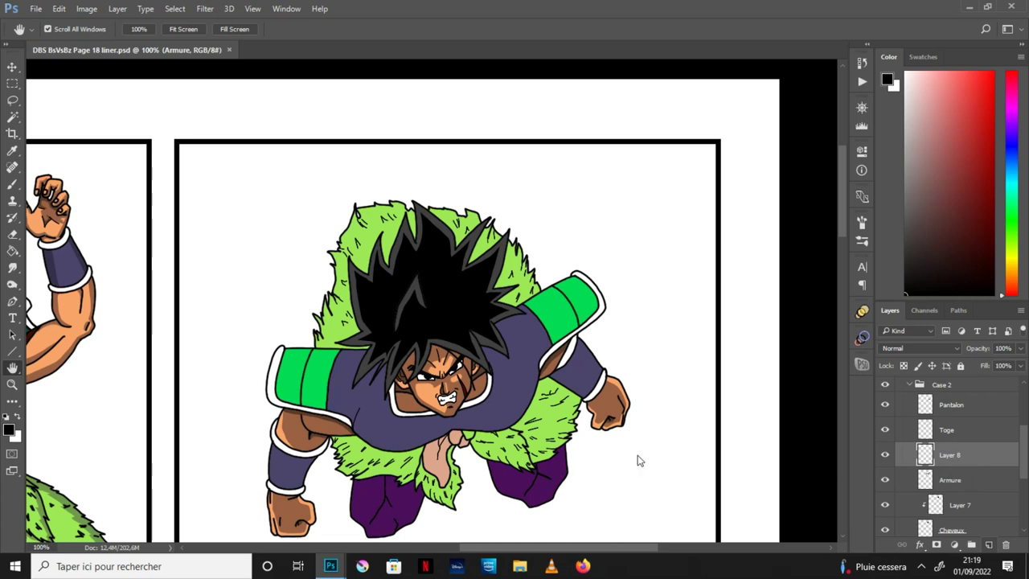
scroll(633, 447, "down", 1)
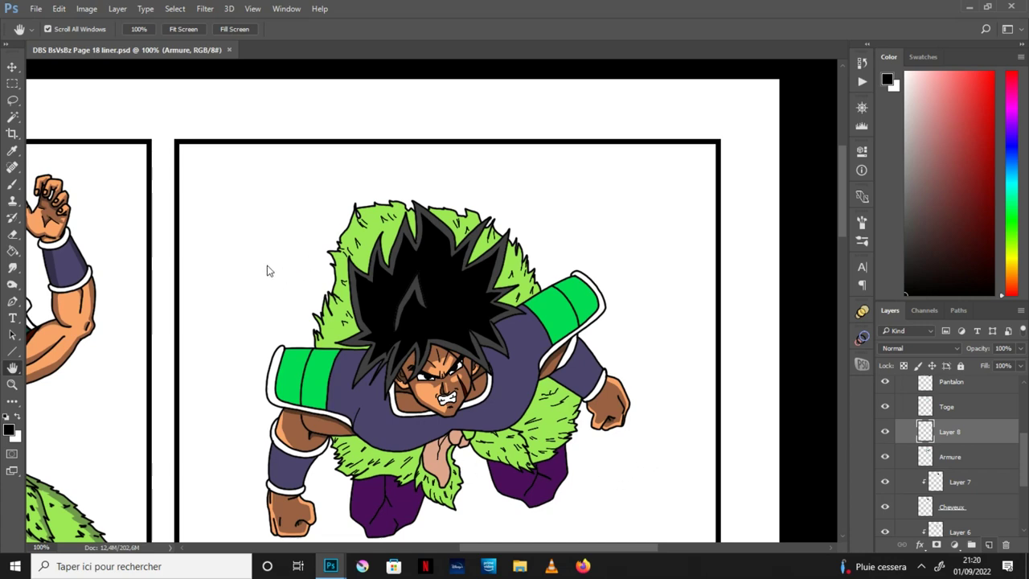
key("alt+bracketleft")
key("alt+bracketleft")
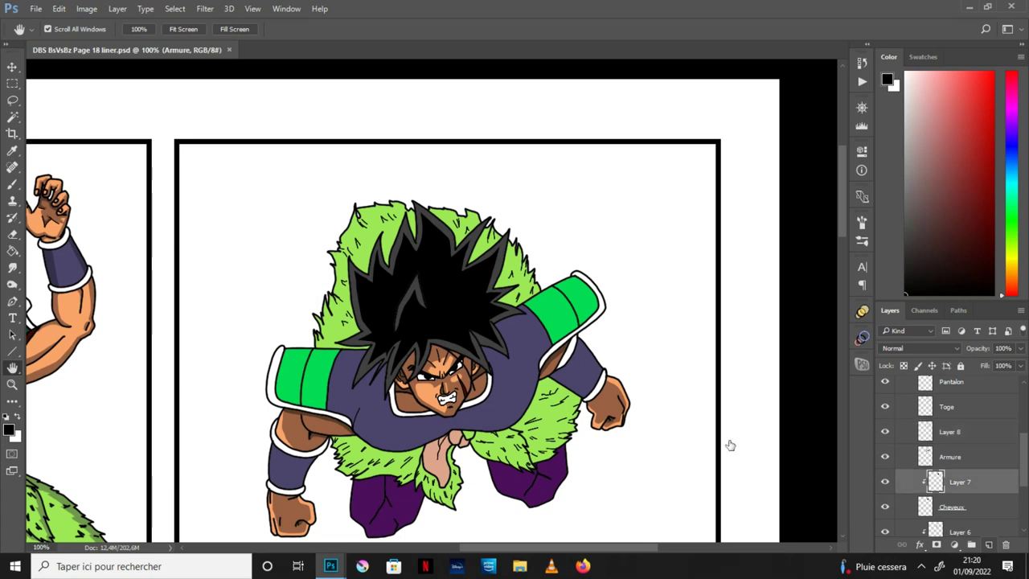
left_click_drag(656, 458, 666, 426)
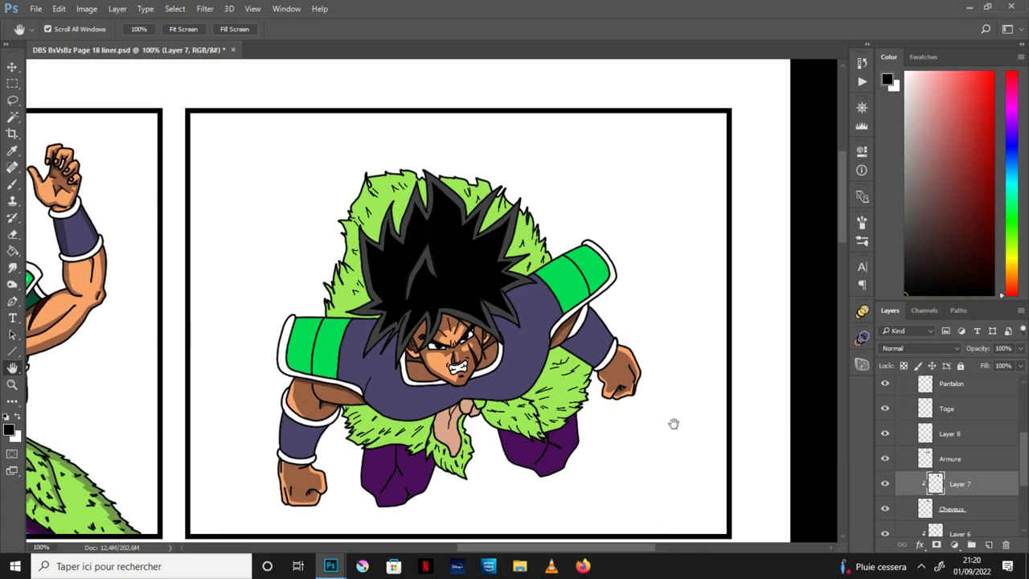
left_click(985, 436)
key("ctrl+alt+g")
Bring up the colour reference chart and sample the second dark purple-blue Armure swatch of Broly S as the foreground colour.
left_click_drag(489, 344, 562, 160)
key("ctrl+plus")
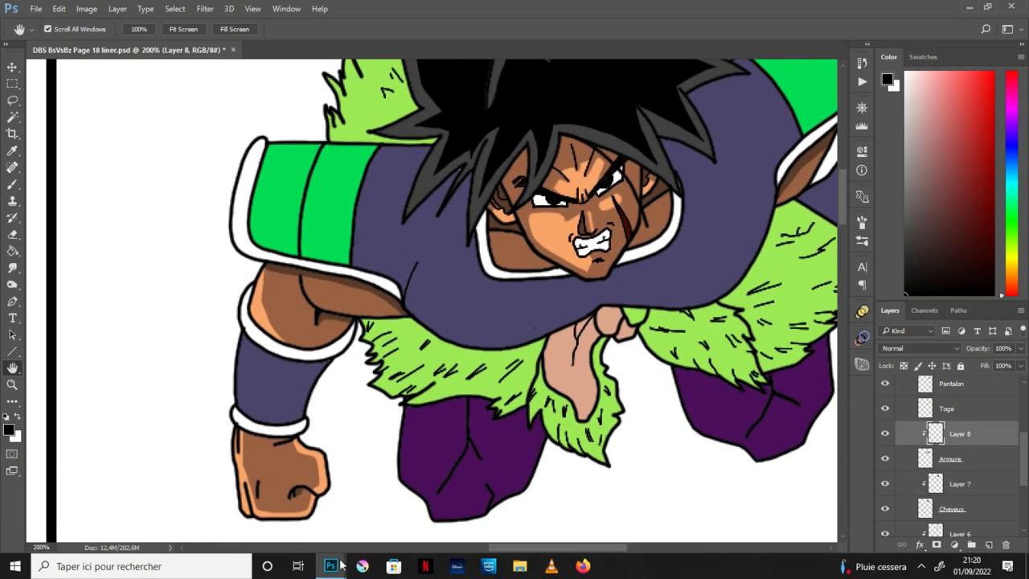
mouse_move(341, 566)
left_click(397, 509)
left_click(12, 152)
left_click(404, 247)
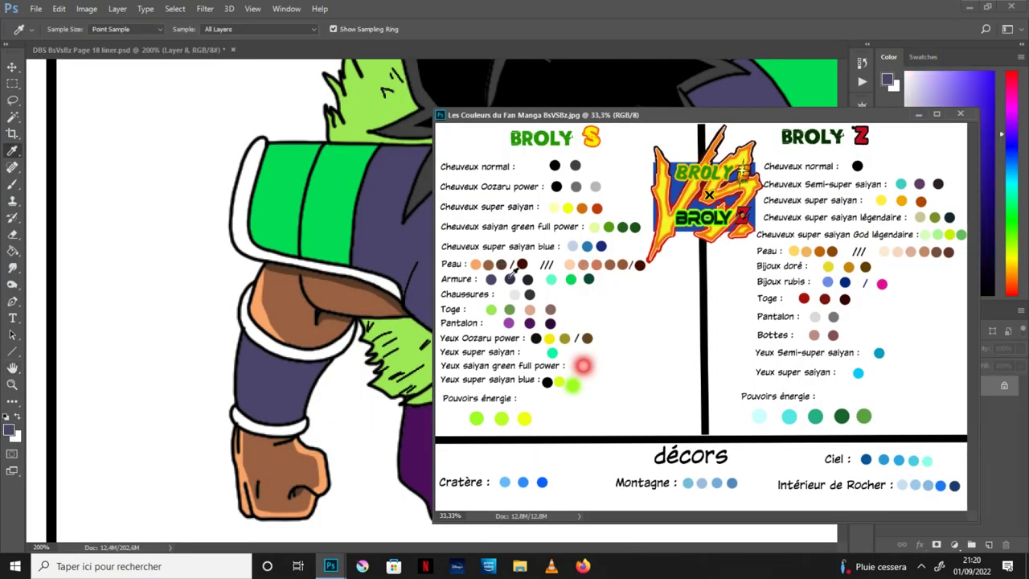
left_click(508, 279)
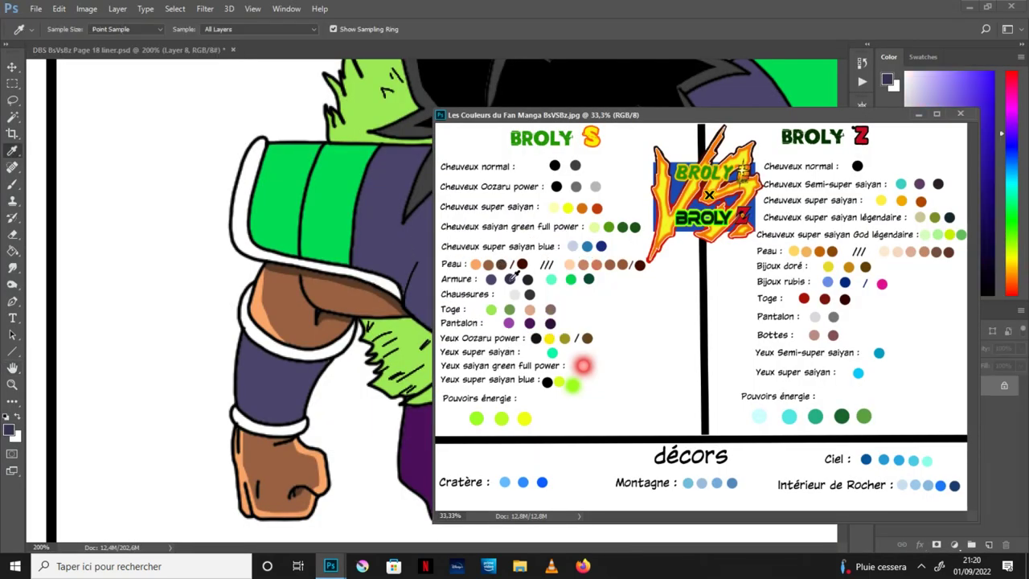
Keep the armour's dark purple-blue as background colour and sample the light mint-green Armure swatch of Broly S as foreground.
left_click(19, 418)
left_click(335, 215)
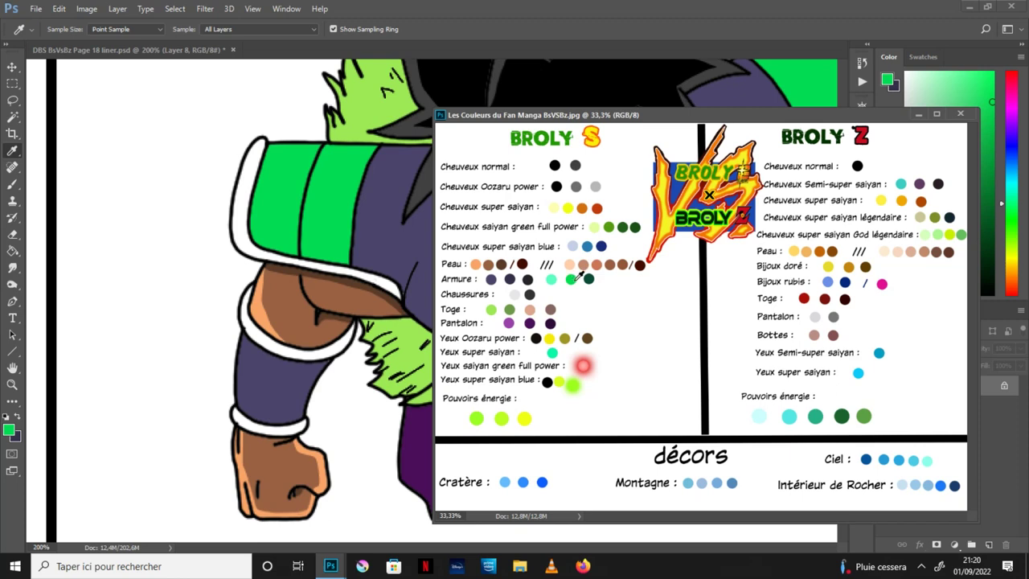
left_click(555, 279)
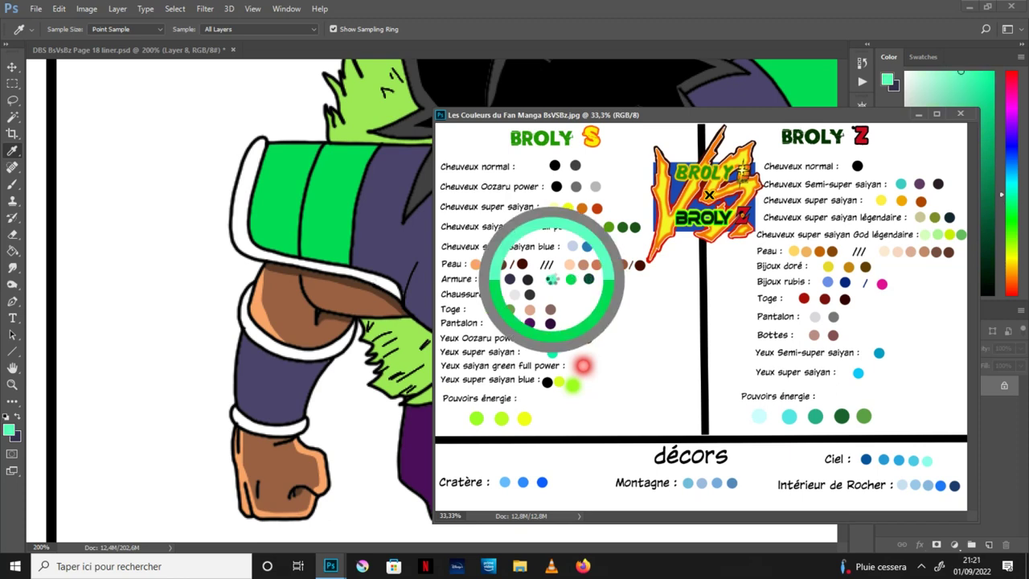
Put the colour chart away, make the dark purple-blue the foreground colour, and fill a lassoed shadow on the left-hand forearm guard.
left_click(918, 114)
left_click(12, 368)
left_click_drag(538, 253, 509, 260)
left_click(17, 416)
scroll(986, 445, "down", 2)
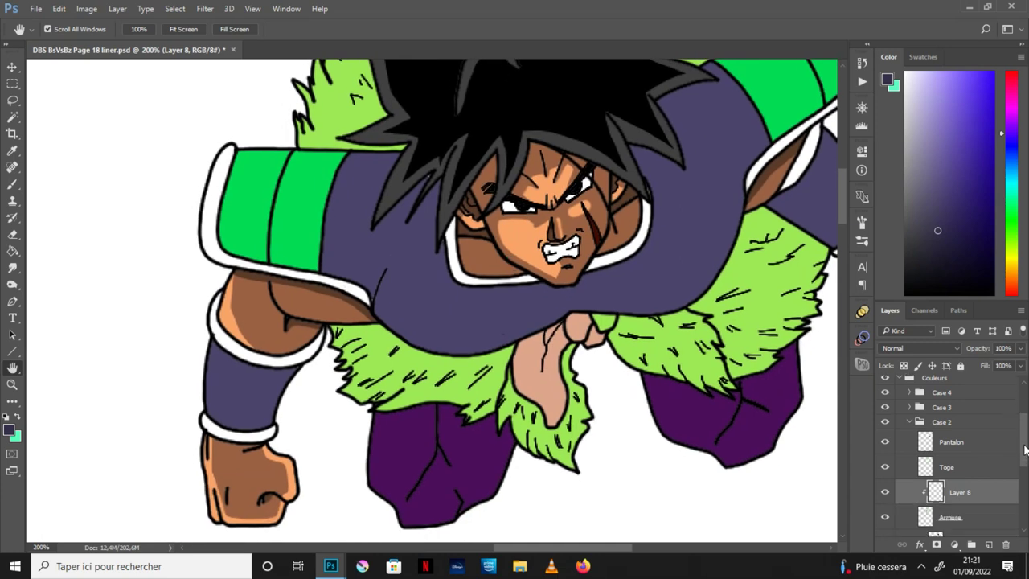
left_click(12, 100)
mouse_move(226, 429)
left_mouse_down()
mouse_move(219, 352)
mouse_move(286, 365)
mouse_move(264, 431)
mouse_move(225, 426)
left_mouse_up()
key("g")
left_click(256, 390)
Fill a lassoed dark purple-blue shadow on the right-hand forearm guard and touch up its edge near the wrist with the Brush.
left_click(12, 367)
mouse_move(665, 345)
left_mouse_down()
mouse_move(538, 326)
mouse_move(390, 456)
left_mouse_up()
left_click(12, 101)
mouse_move(568, 358)
left_mouse_down()
mouse_move(523, 323)
mouse_move(512, 299)
mouse_move(550, 262)
mouse_move(604, 329)
mouse_move(586, 362)
mouse_move(569, 358)
left_mouse_up()
key("g")
left_click(566, 309)
key("ctrl+d")
key("b")
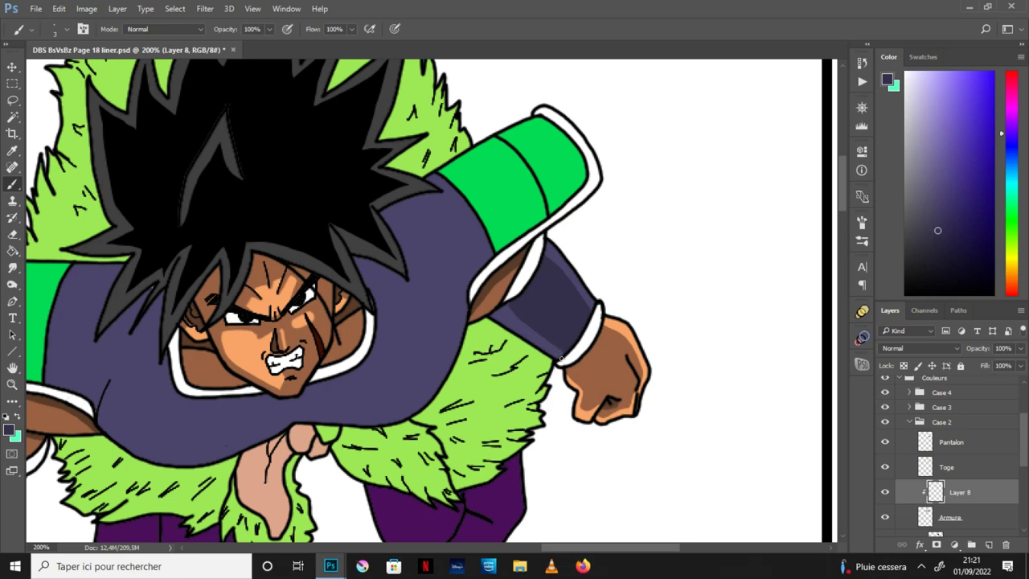
left_click(561, 358, "shift")
Lasso the inner area of the chest armour and fill it with dark purple-blue, leaving a lighter rim, and deselect.
key("h")
mouse_move(573, 260)
left_mouse_down()
mouse_move(518, 280)
mouse_move(563, 306)
mouse_move(614, 243)
left_mouse_up()
key("l")
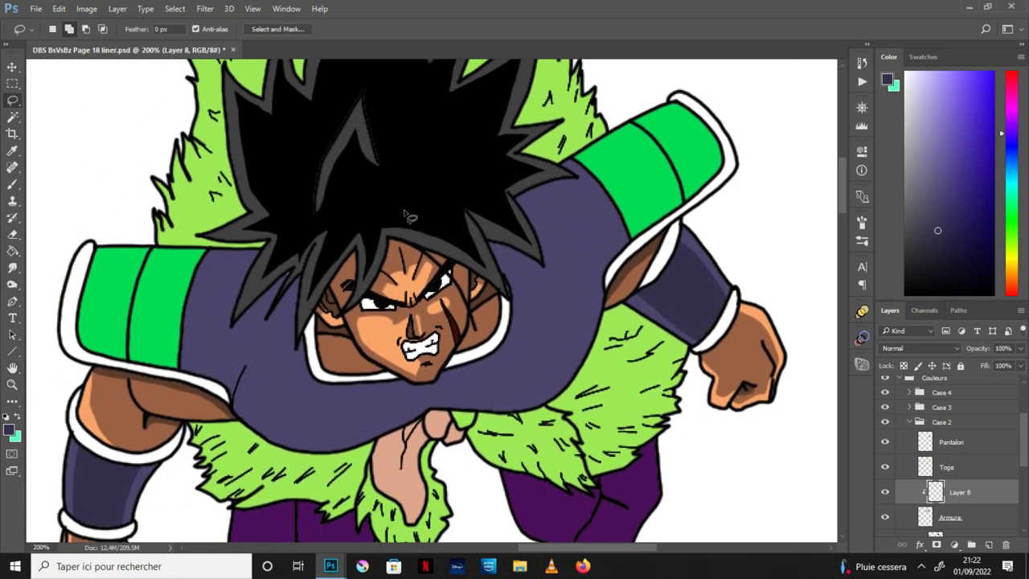
mouse_move(522, 206)
left_mouse_down()
mouse_move(588, 175)
mouse_move(628, 234)
mouse_move(594, 266)
mouse_move(559, 375)
mouse_move(527, 395)
mouse_move(429, 402)
mouse_move(314, 438)
mouse_move(245, 406)
mouse_move(245, 367)
mouse_move(182, 357)
mouse_move(194, 278)
mouse_move(244, 295)
mouse_move(232, 320)
mouse_move(272, 310)
mouse_move(301, 378)
mouse_move(333, 389)
mouse_move(488, 370)
mouse_move(513, 329)
mouse_move(521, 209)
left_mouse_up()
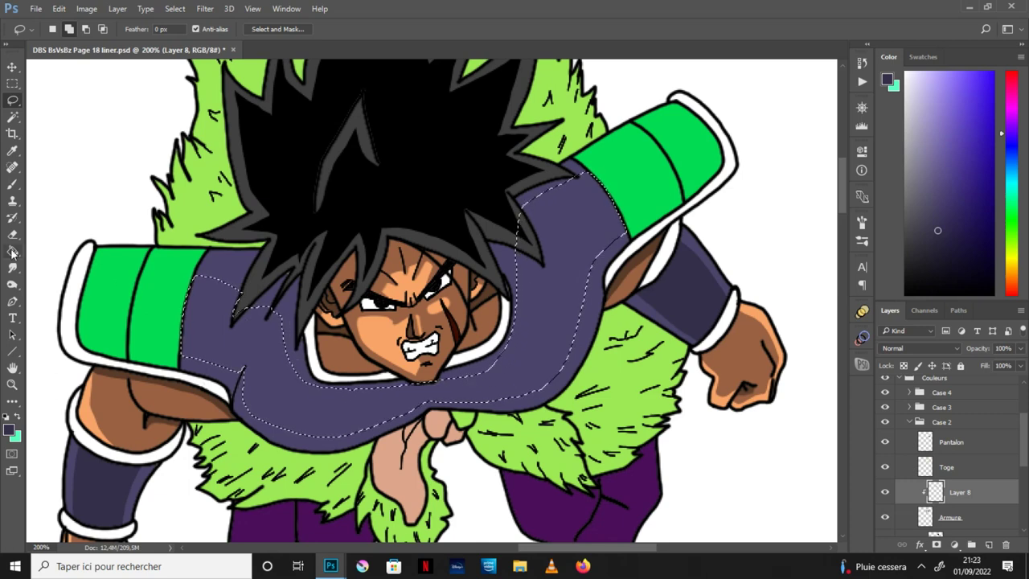
key("g")
left_click(552, 333)
key("ctrl+d")
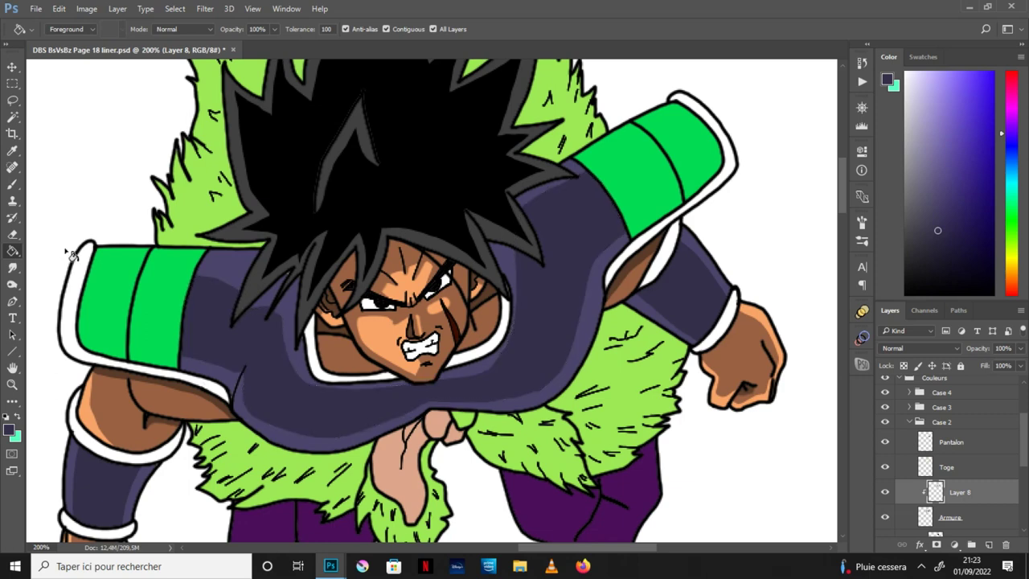
Set the Eraser to 5 px and clean up the edges of the chest armour's shadow.
left_click(13, 234)
left_click(67, 29)
left_click(67, 126)
key("Return")
key("ctrl+plus")
left_click_drag(559, 332, 529, 394)
mouse_move(386, 427)
left_mouse_down()
mouse_move(281, 427)
mouse_move(240, 413)
left_mouse_up()
Brush dark purple-blue over the uneven chest shadow edges beneath the hair tips on both sides of the face.
left_click(13, 183)
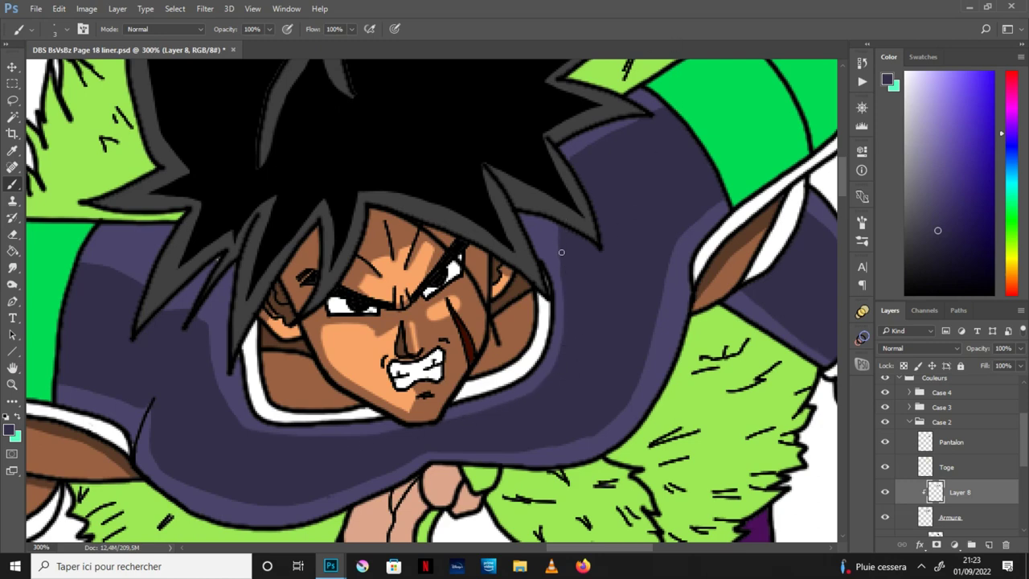
left_click_drag(527, 221, 541, 233)
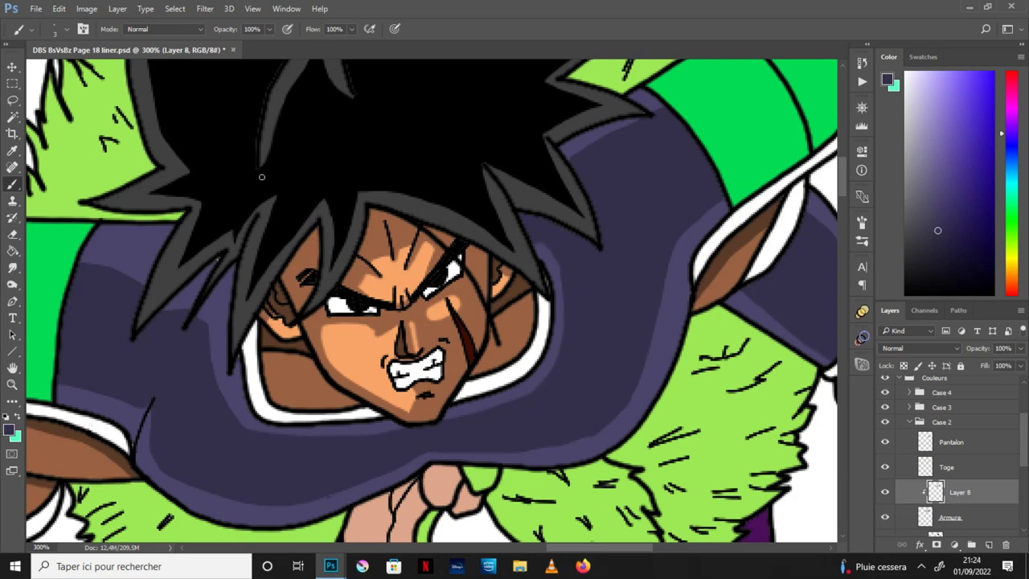
mouse_move(157, 317)
left_mouse_down()
mouse_move(187, 290)
mouse_move(222, 283)
left_mouse_up()
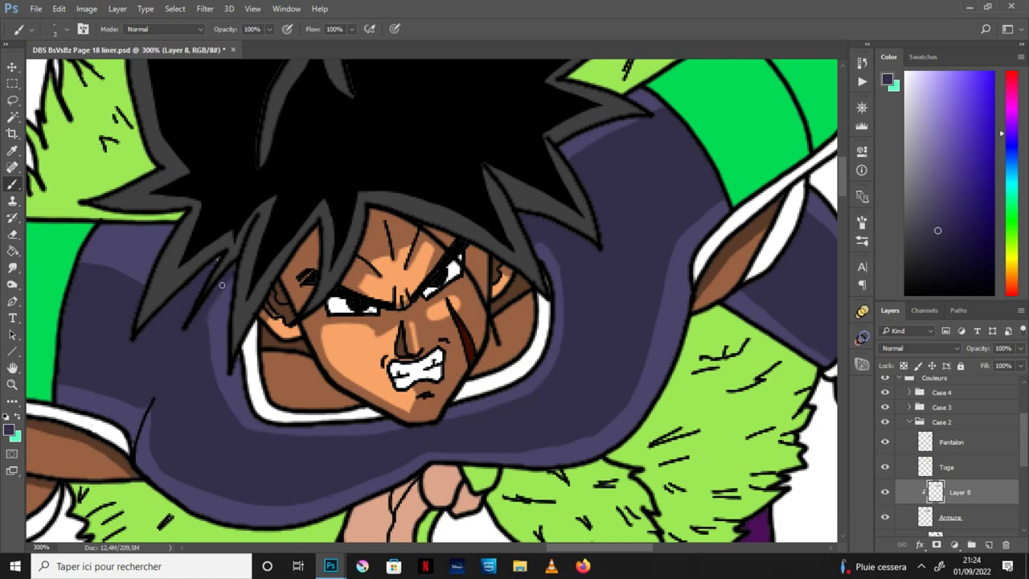
key("e")
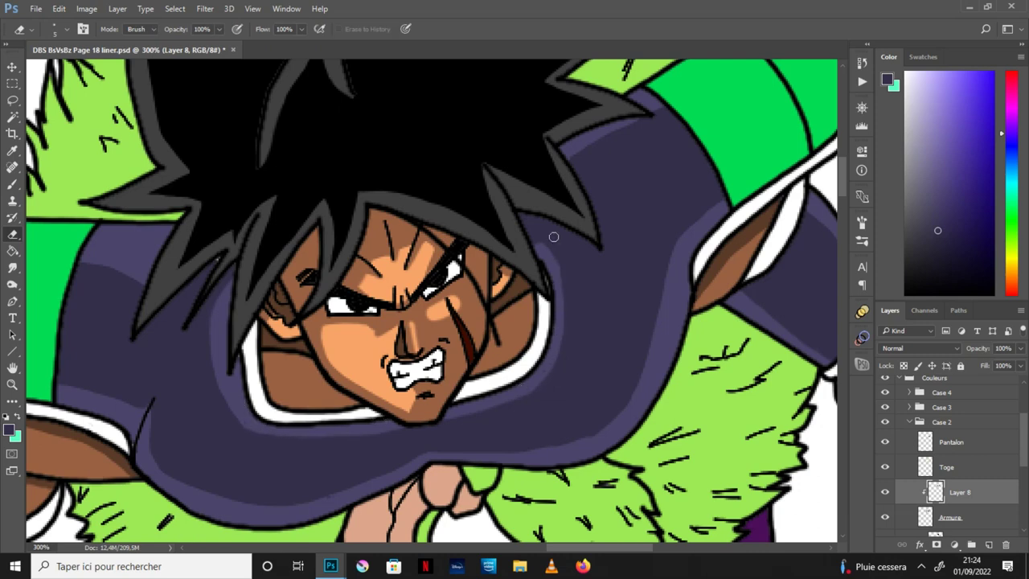
key("ctrl+minus")
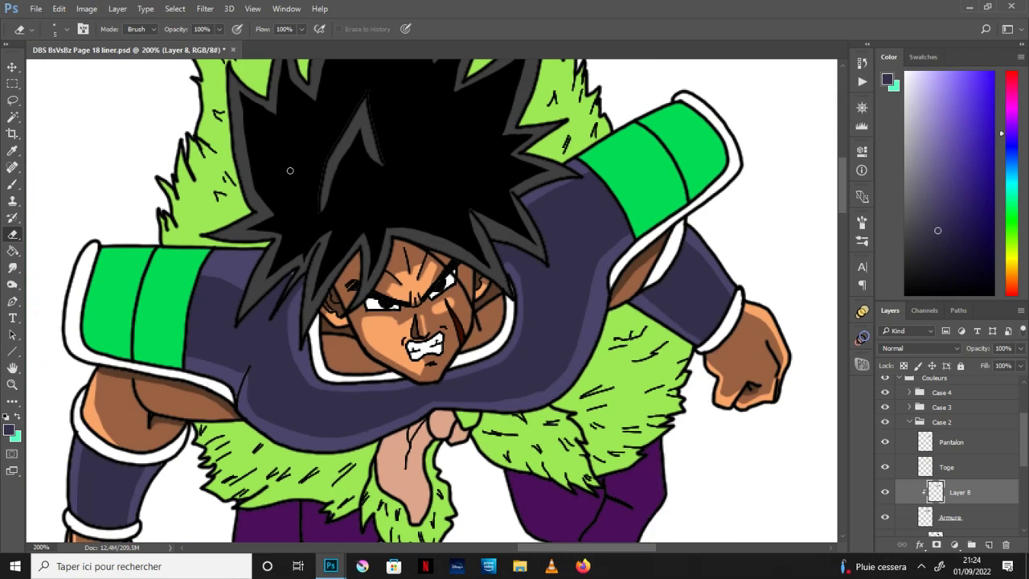
Make mint green the foreground colour and fill lassoed highlights along the upper and lower edges of the left-hand shoulder pad.
left_click(12, 368)
left_click_drag(470, 334, 538, 320)
left_click(17, 417)
left_click_drag(483, 294, 504, 326)
left_click(12, 101)
mouse_move(201, 294)
left_mouse_down()
mouse_move(217, 250)
mouse_move(303, 270)
mouse_move(291, 291)
left_mouse_up()
mouse_move(246, 369)
left_mouse_down()
mouse_move(170, 346)
mouse_move(181, 369)
mouse_move(203, 380)
mouse_move(272, 374)
left_mouse_up()
left_click(12, 251)
left_click(213, 372)
left_click(275, 279)
key("ctrl+d")
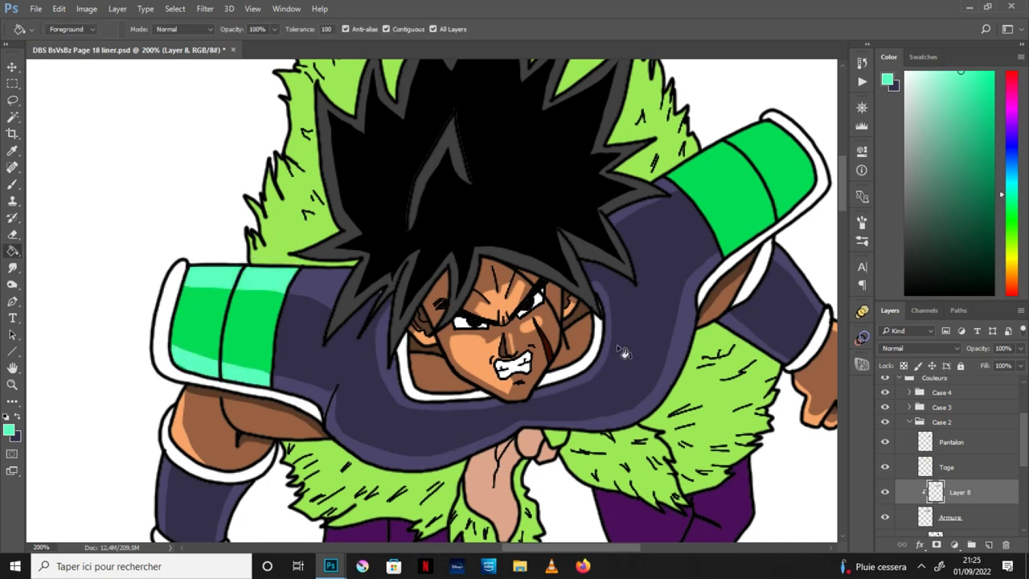
Brush a mint-green highlight along the outer edge of the left-hand shoulder pad, joining its upper and lower bands.
left_click(12, 368)
left_click_drag(271, 312, 346, 308)
key("ctrl+plus")
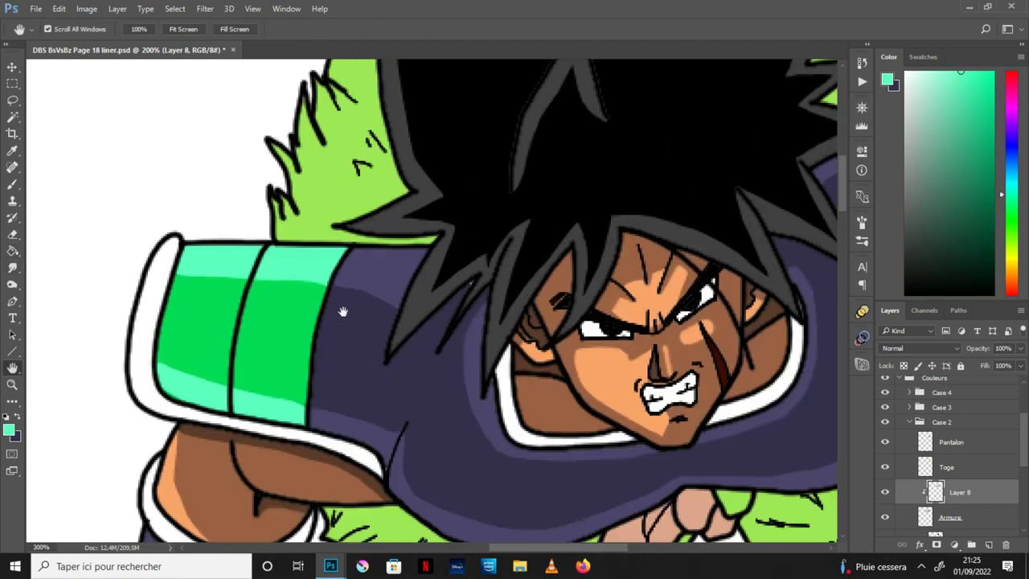
left_click(13, 185)
left_click_drag(161, 330, 184, 267)
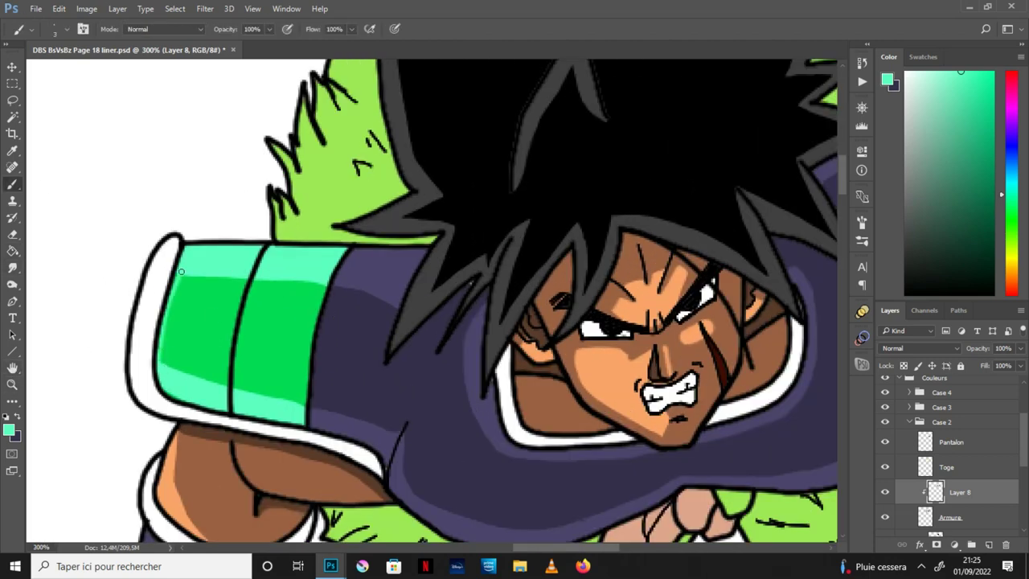
left_click_drag(164, 343, 193, 261)
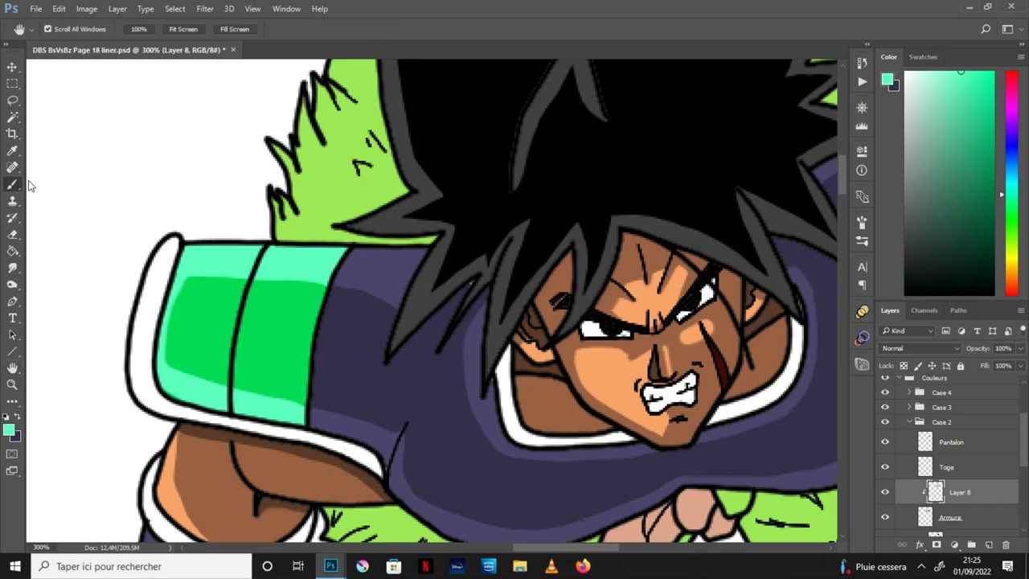
Lasso a band around the rim of the right-hand shoulder pad and fill it with the mint-green highlight.
left_click(12, 367)
left_click_drag(758, 409, 474, 442)
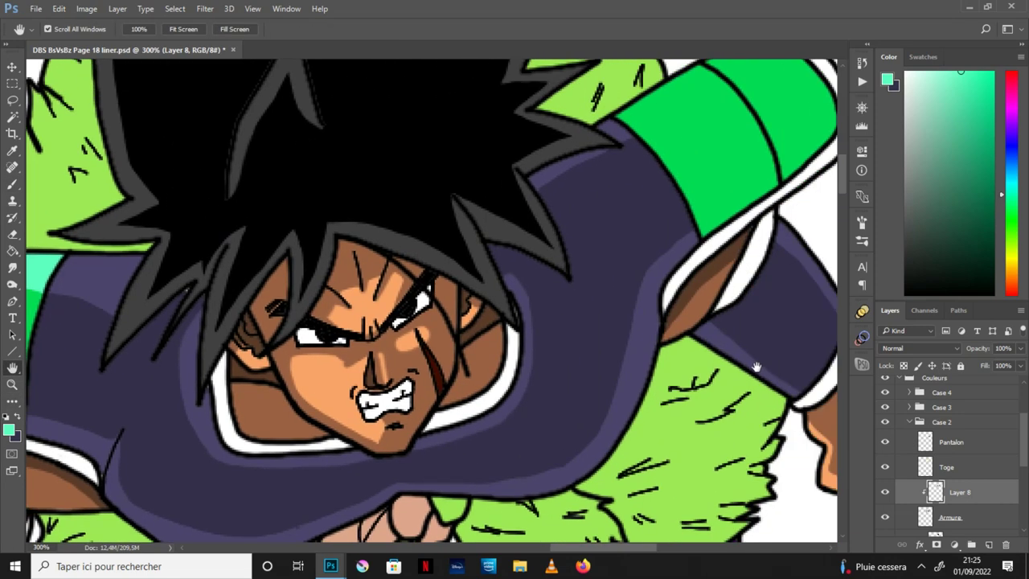
left_click_drag(756, 367, 670, 438)
left_click(12, 99)
mouse_move(597, 341)
left_mouse_down()
mouse_move(716, 246)
mouse_move(707, 190)
mouse_move(659, 162)
mouse_move(534, 248)
mouse_move(512, 226)
mouse_move(702, 97)
mouse_move(685, 102)
mouse_move(668, 145)
mouse_move(707, 171)
mouse_move(735, 210)
mouse_move(742, 245)
mouse_move(599, 344)
left_mouse_up()
key("g")
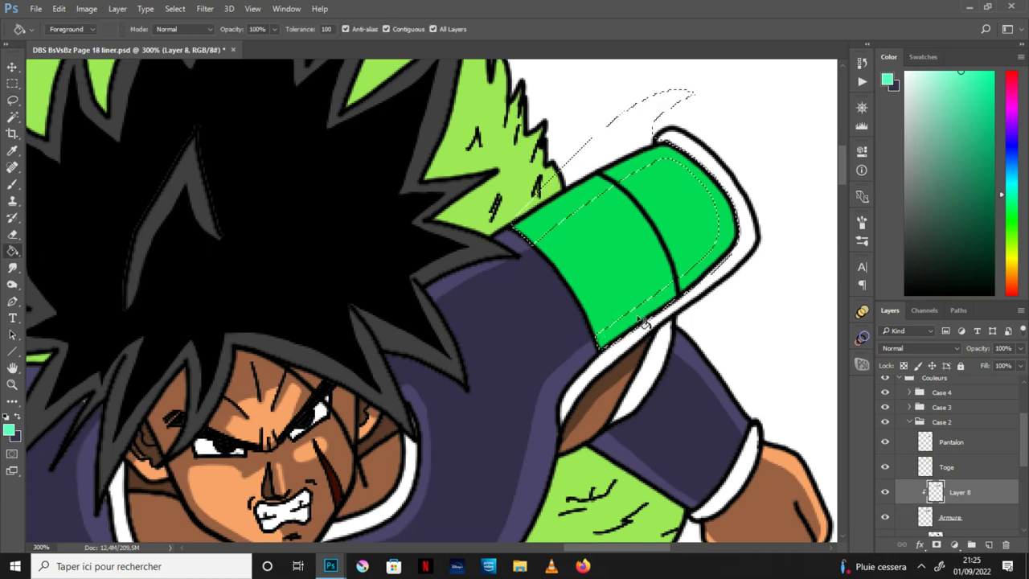
left_click(643, 320)
key("ctrl+minus")
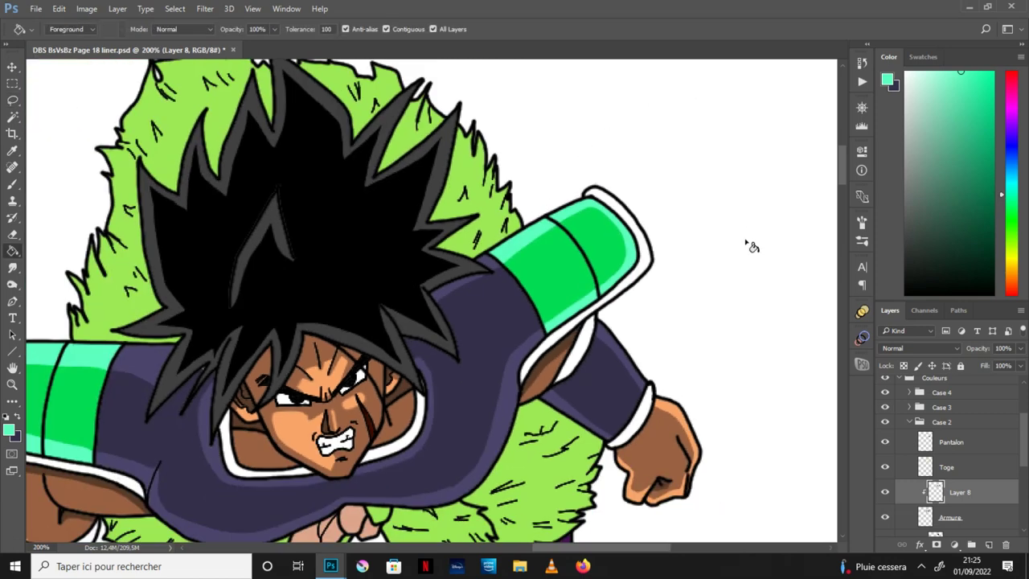
Look over the whole Case 2 figure and save the page document with the finished armour shading.
key("ctrl+minus")
left_click(13, 368)
left_click_drag(540, 311, 531, 314)
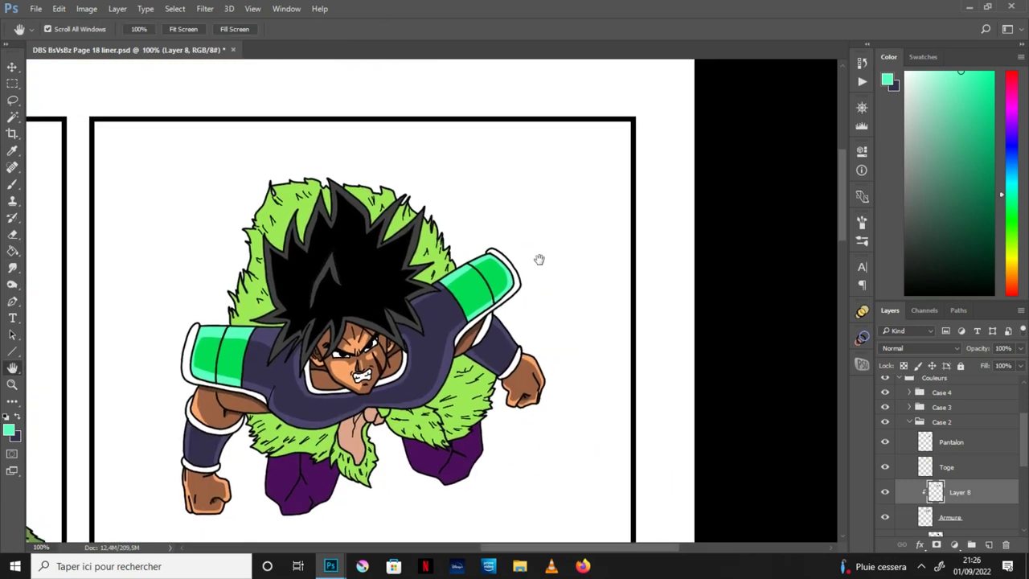
left_click_drag(539, 259, 548, 235)
left_click_drag(544, 324, 546, 267)
left_click(36, 9)
left_click(84, 137)
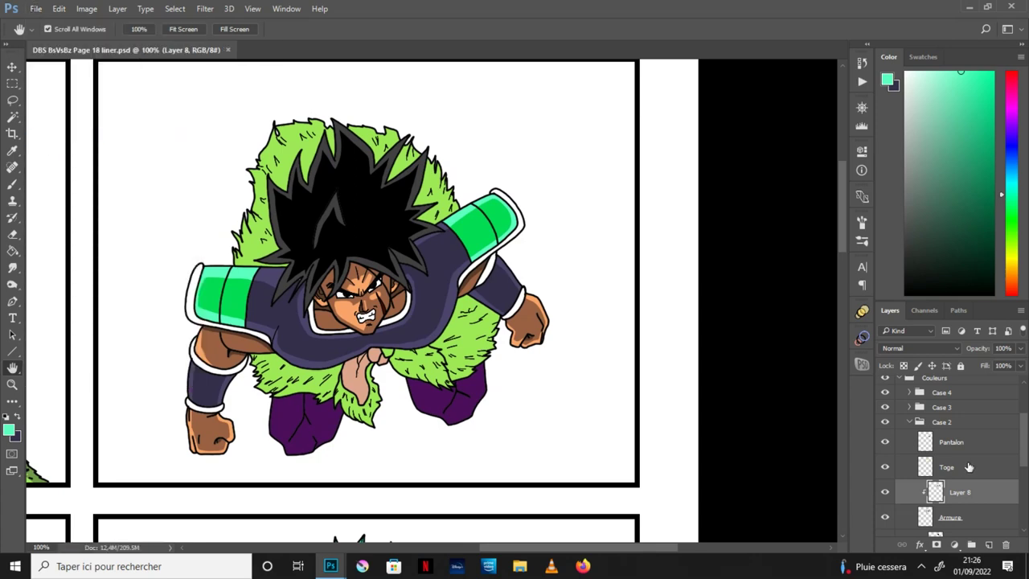
Add a new layer above Toge in the Case 2 group and clip it to Toge.
left_click(968, 467)
left_click(989, 544)
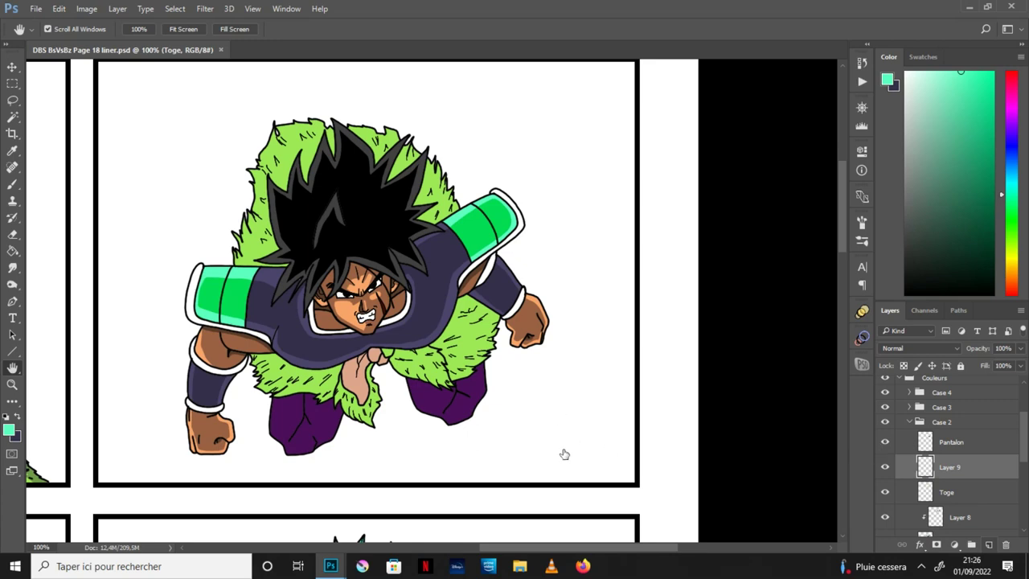
left_click(988, 469, "alt")
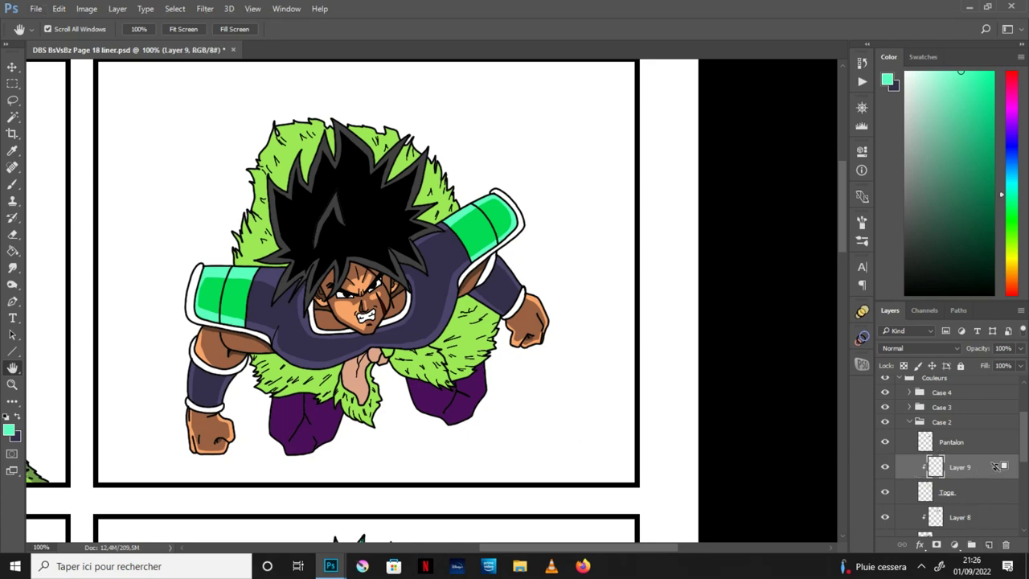
From the colour chart, sample Broly S's darker green Toge swatch as background and the darker brown Toge swatch as foreground.
mouse_move(331, 566)
left_click(394, 514)
left_click(13, 150)
left_click(510, 309)
key("x")
left_click(552, 308)
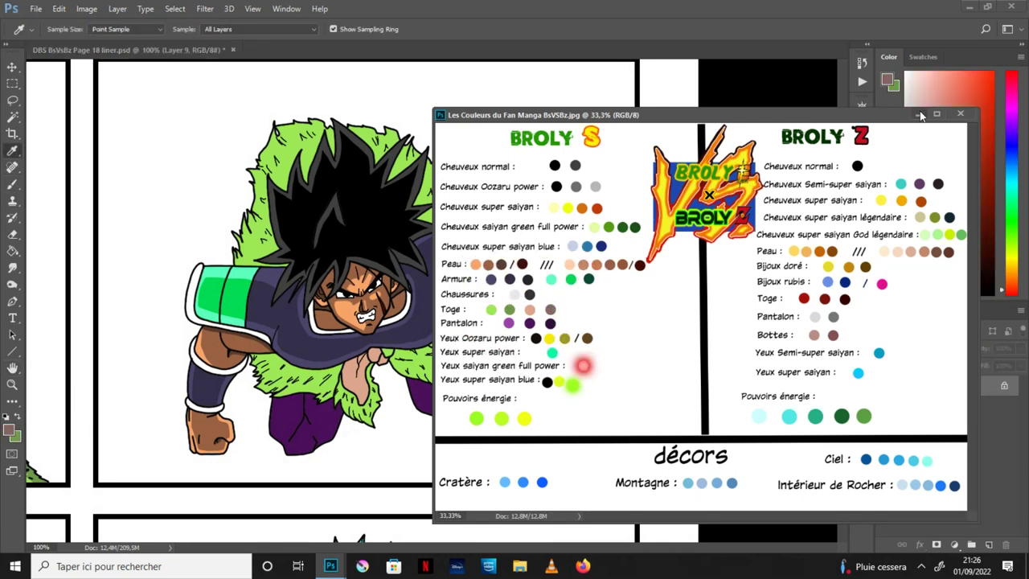
left_click(918, 114)
Make the darker green the foreground colour and fill a jagged lassoed shadow on the fur behind the hair's left side.
left_click(12, 367)
left_click_drag(564, 364, 591, 382)
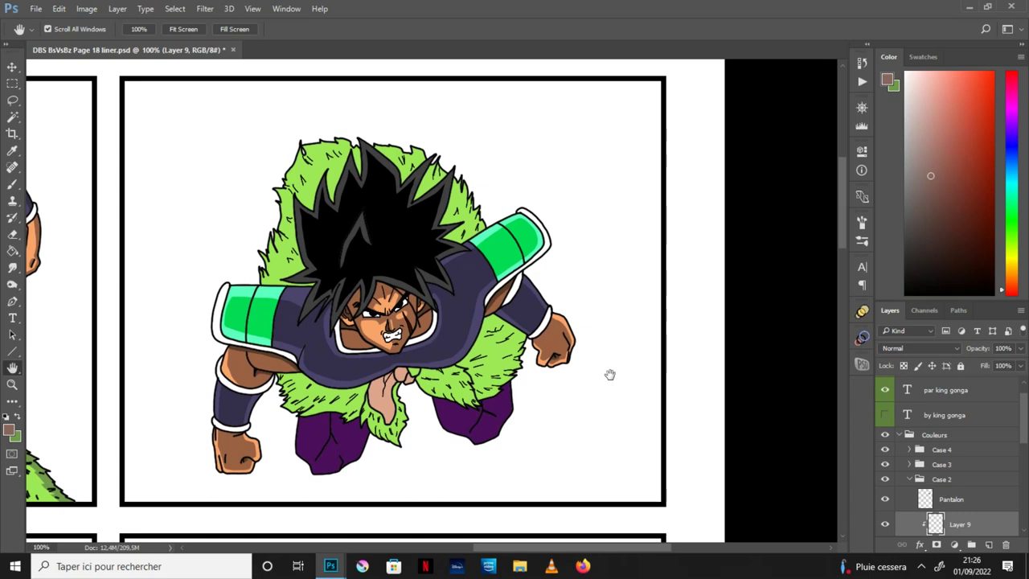
scroll(1022, 424, "down", 1)
left_click_drag(432, 230, 462, 292)
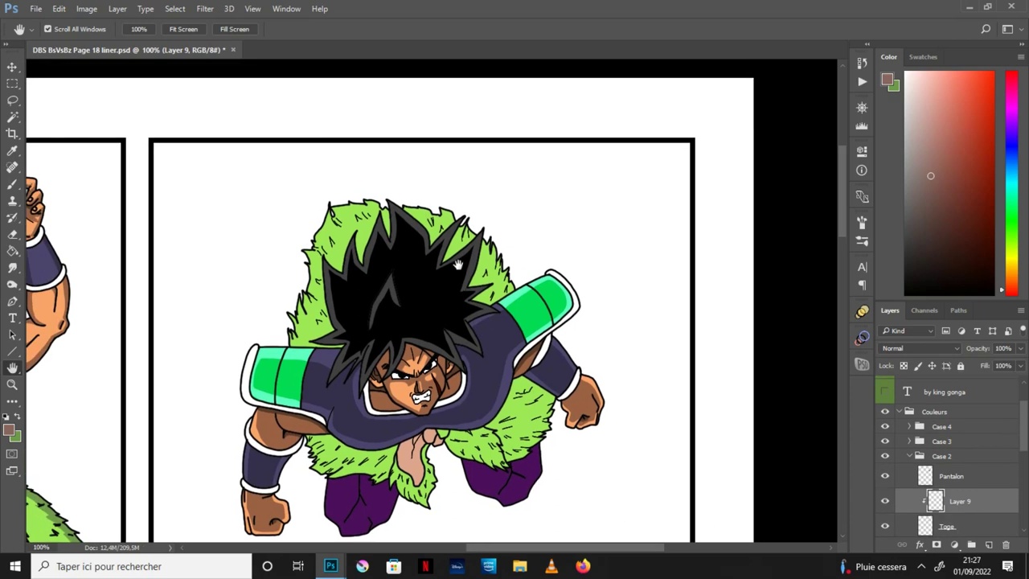
key("ctrl+plus")
left_click_drag(575, 225, 586, 243)
left_click(14, 103)
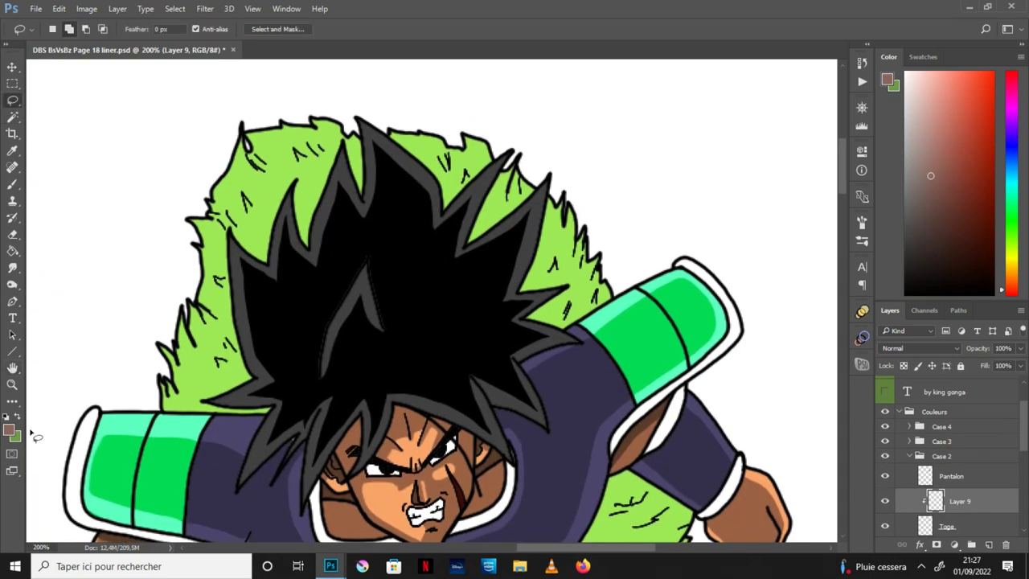
left_click(18, 421)
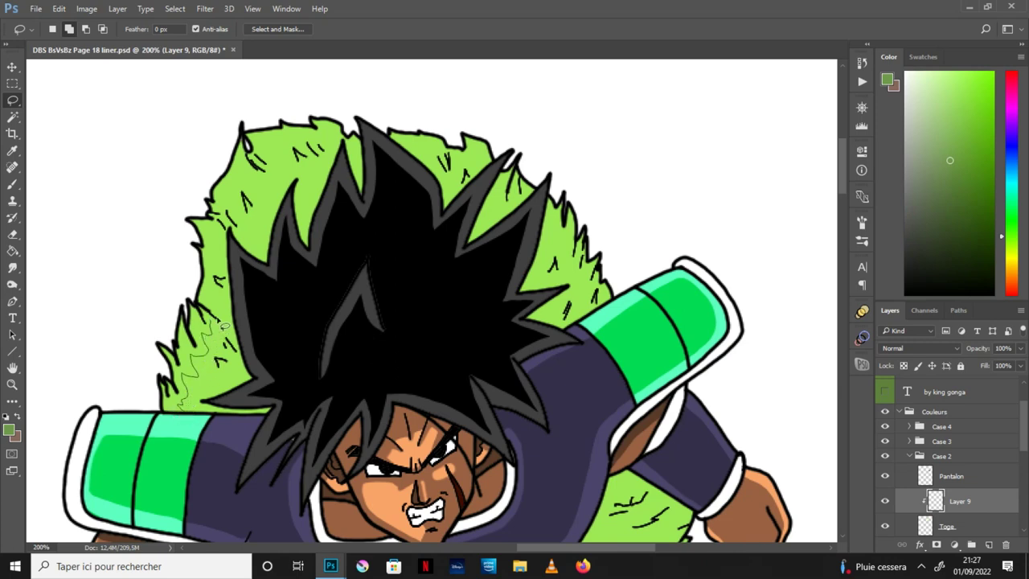
mouse_move(216, 283)
left_mouse_down()
mouse_move(217, 240)
mouse_move(246, 193)
mouse_move(278, 189)
left_mouse_up()
mouse_move(306, 156)
left_mouse_down()
mouse_move(371, 163)
mouse_move(379, 193)
mouse_move(294, 398)
mouse_move(211, 431)
left_mouse_up()
key("g")
left_click(298, 357)
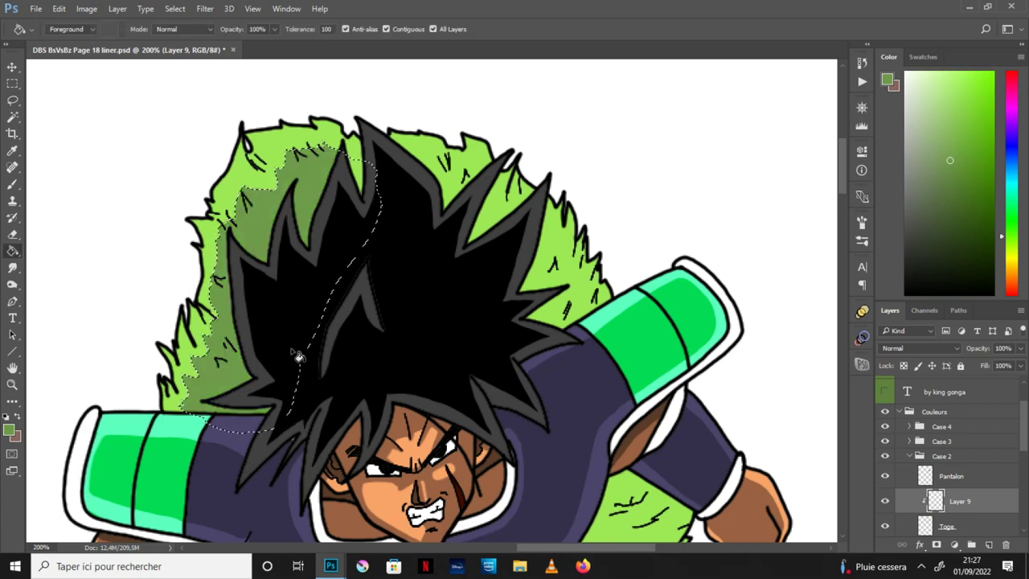
key("ctrl+d")
Lasso a jagged shadow on the fur behind the hair's right side and fill it with the darker green.
key("l")
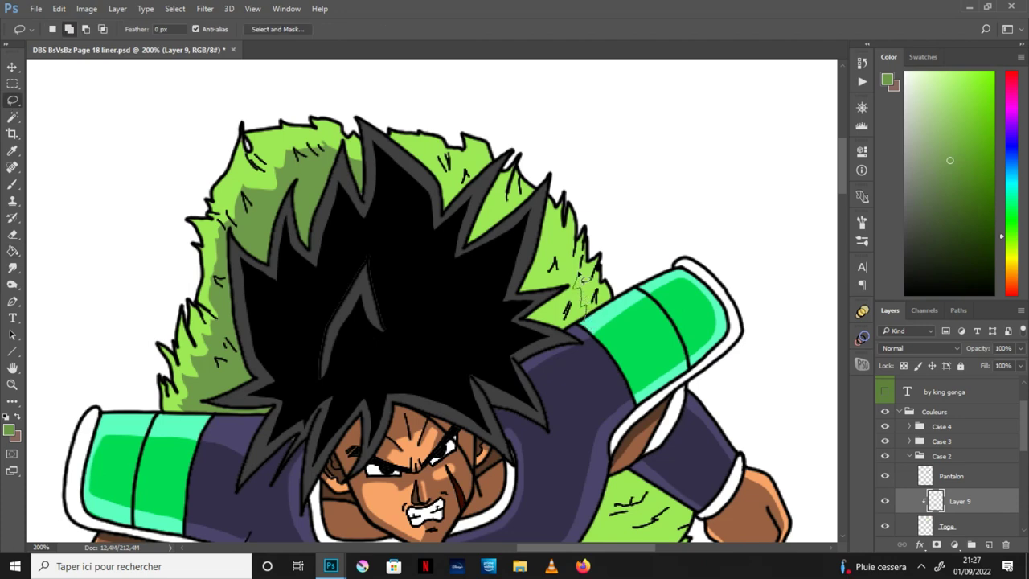
mouse_move(554, 250)
left_mouse_down()
mouse_move(522, 227)
mouse_move(514, 205)
mouse_move(489, 210)
mouse_move(475, 175)
mouse_move(420, 160)
mouse_move(411, 208)
mouse_move(545, 370)
mouse_move(579, 330)
left_mouse_up()
key("g")
left_click(557, 321)
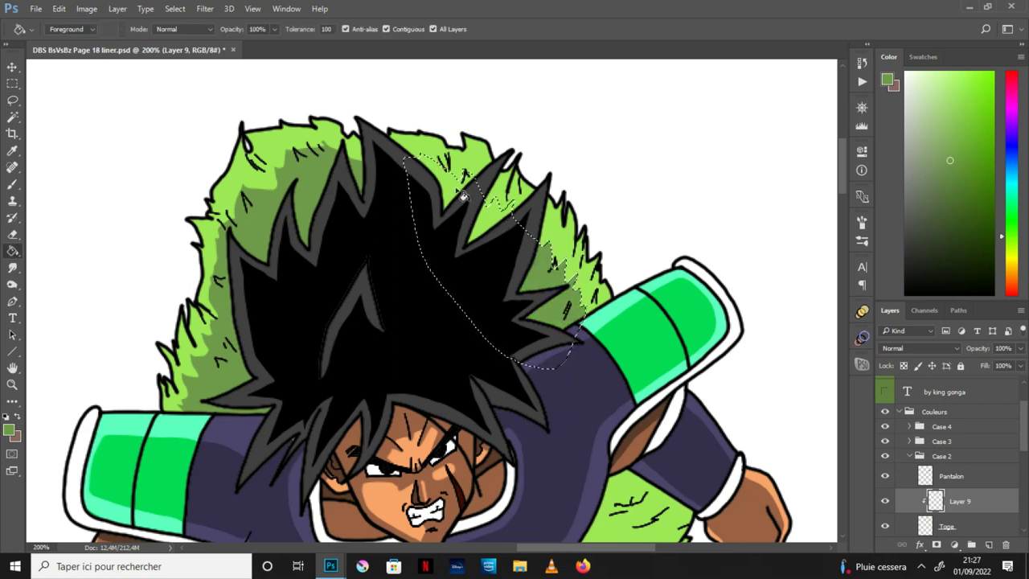
key("ctrl+d")
left_click(16, 186)
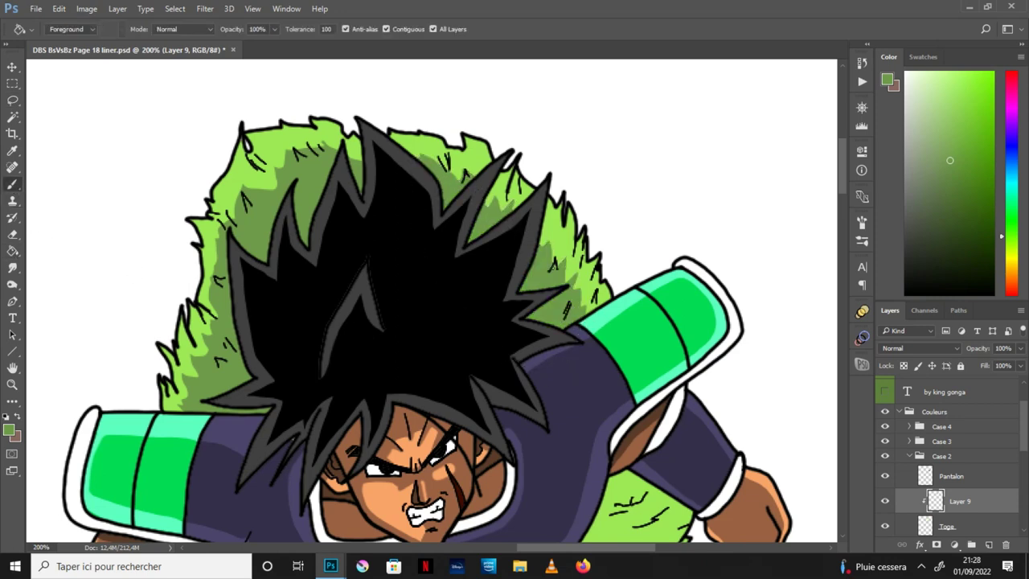
Fill the small fur piece beside the toge's knot under the chest armour with the darker green.
left_click(18, 367)
mouse_move(640, 406)
left_mouse_down()
mouse_move(614, 237)
mouse_move(632, 214)
left_mouse_up()
left_click_drag(676, 348, 700, 268)
key("ctrl+plus")
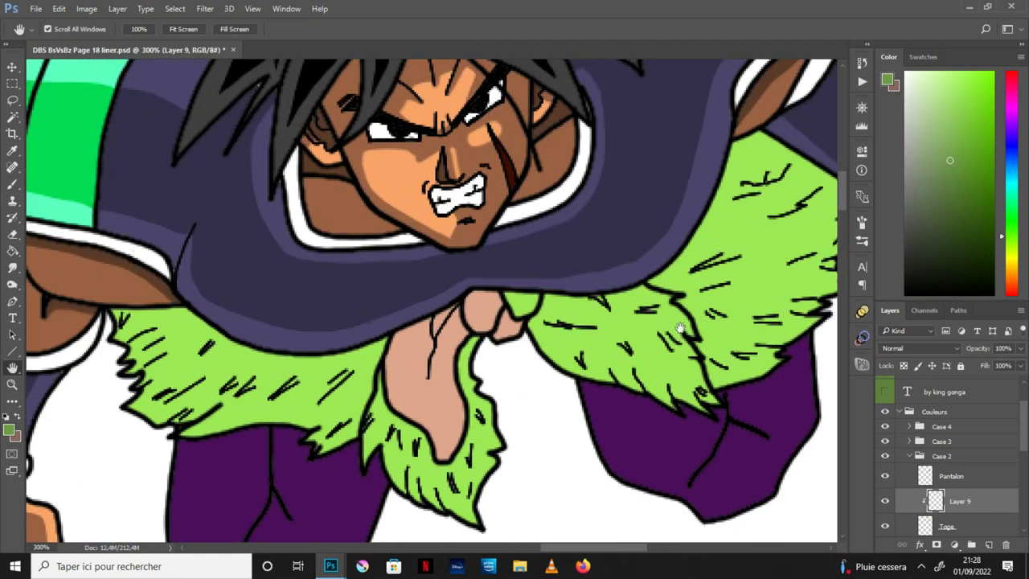
left_click_drag(679, 334, 658, 284)
key("l")
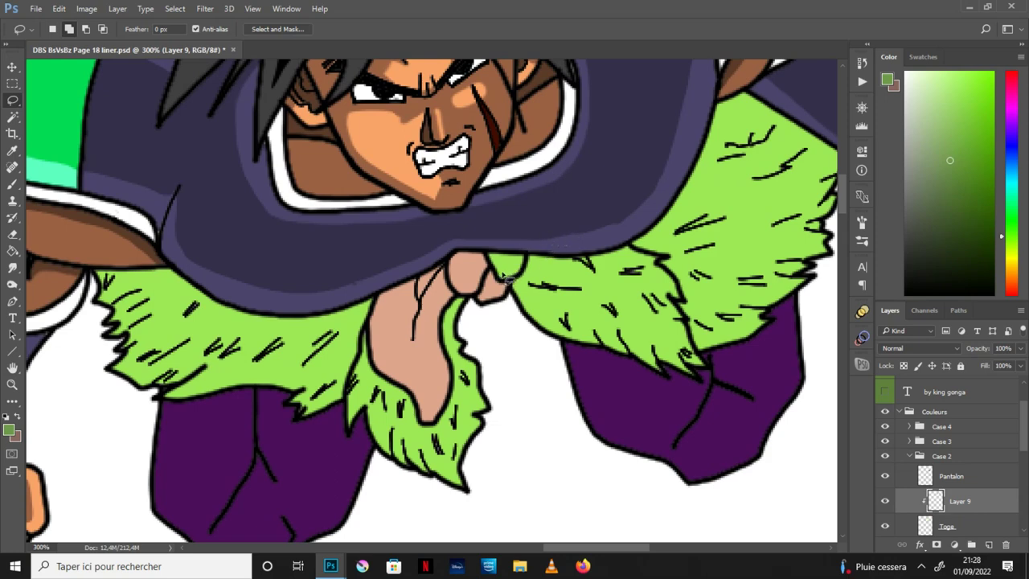
mouse_move(528, 269)
left_mouse_down()
mouse_move(501, 236)
mouse_move(502, 270)
left_mouse_up()
left_click(12, 251)
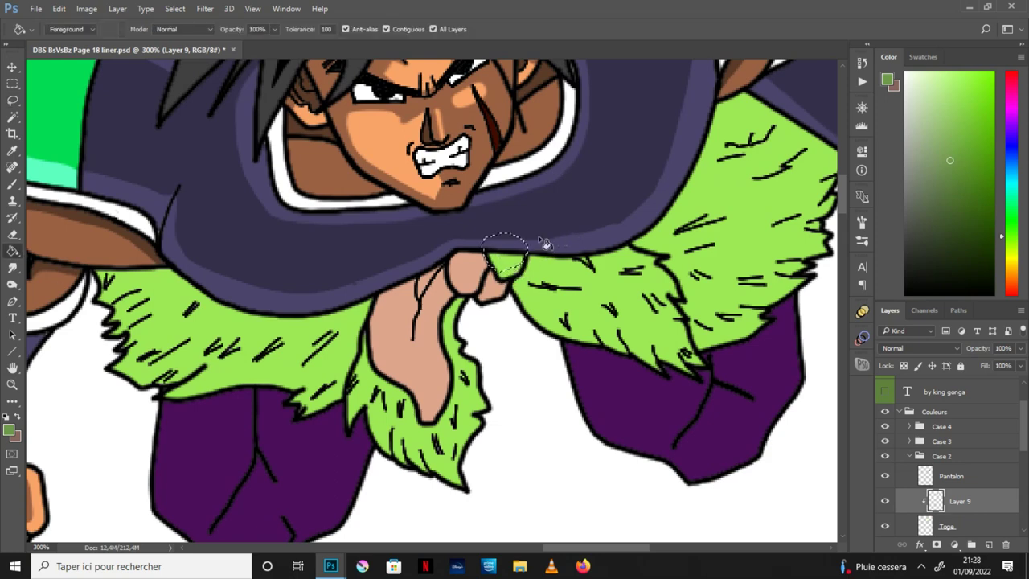
left_click(512, 263)
key("ctrl+d")
Lasso a jagged shadow on the toge's fur below the left side of the chest armour and fill it with the darker green.
key("l")
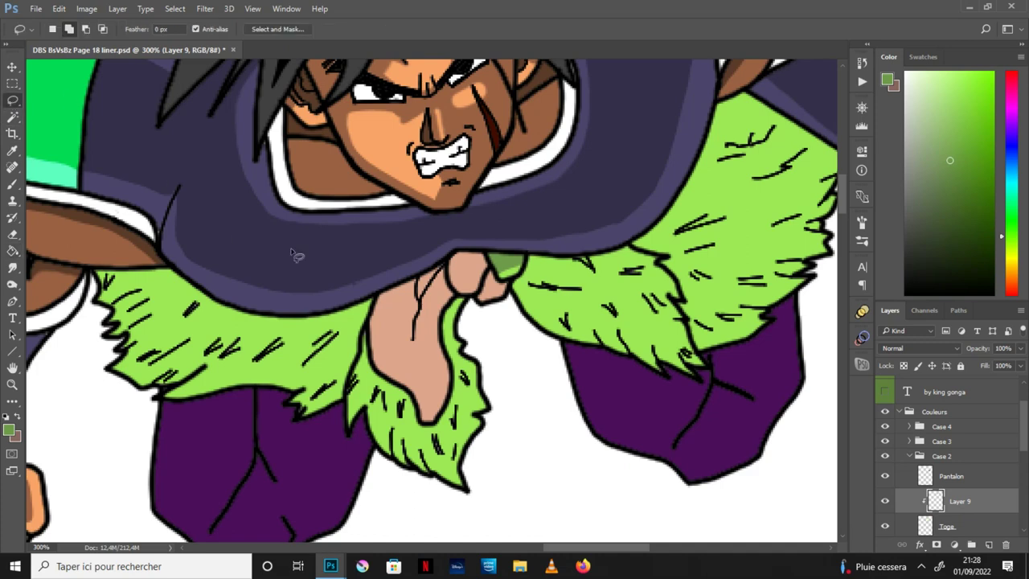
mouse_move(238, 385)
left_mouse_down()
mouse_move(212, 381)
mouse_move(220, 366)
mouse_move(211, 359)
mouse_move(167, 362)
left_mouse_up()
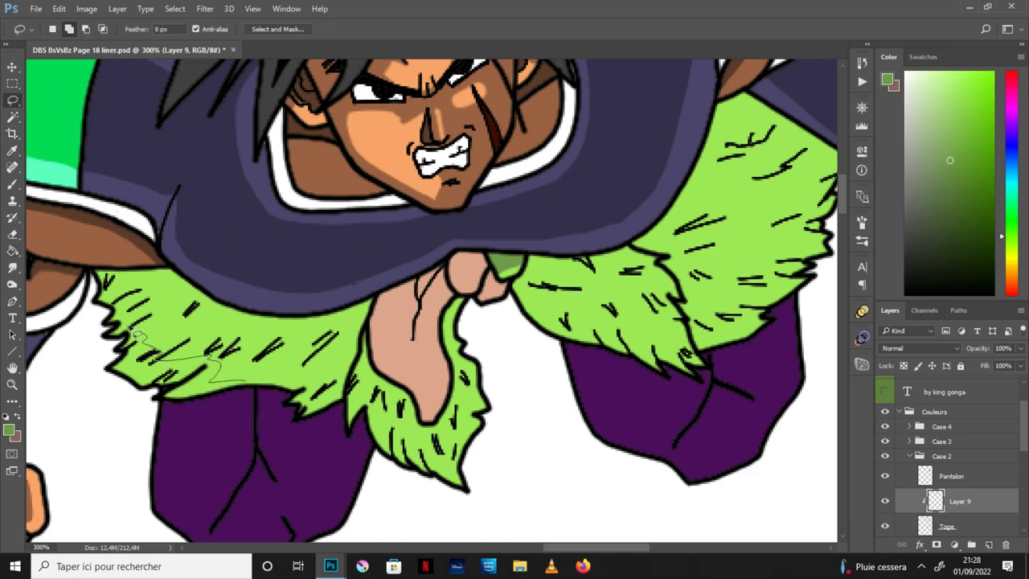
mouse_move(121, 313)
left_mouse_down()
mouse_move(205, 224)
mouse_move(304, 278)
mouse_move(378, 289)
mouse_move(352, 385)
mouse_move(312, 431)
mouse_move(240, 384)
left_mouse_up()
key("g")
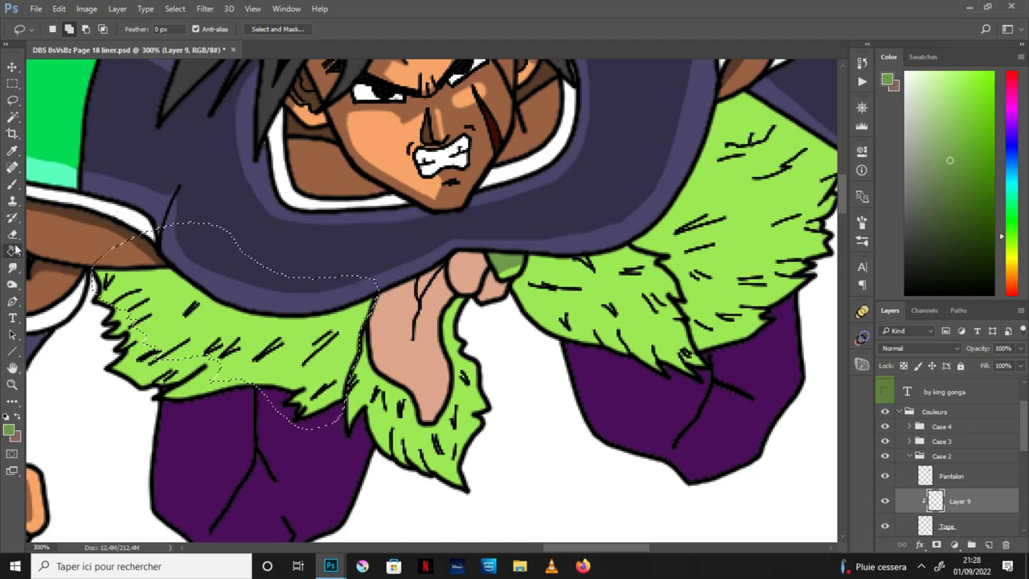
left_click(306, 338)
key("ctrl+d")
key("b")
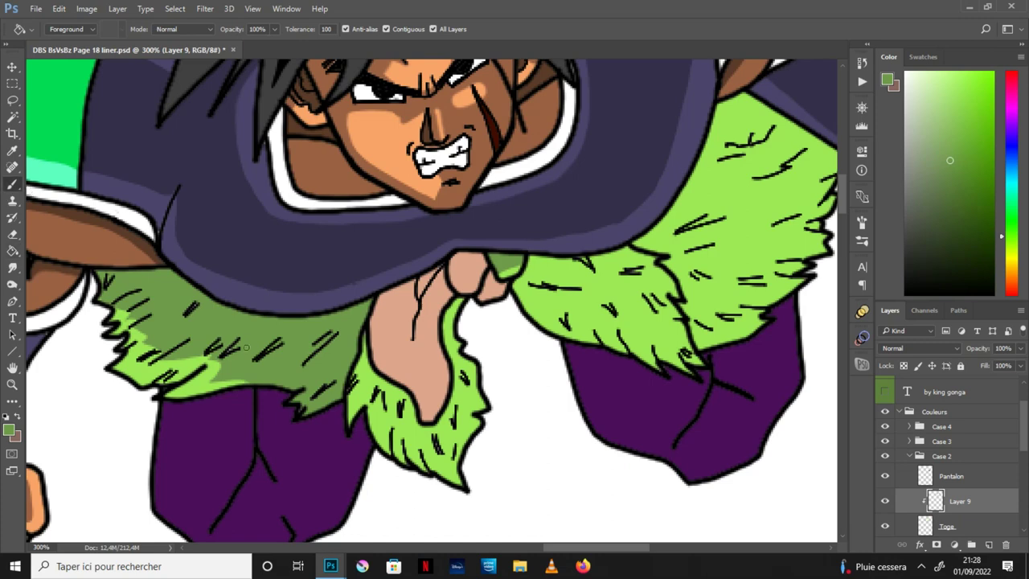
Lasso a jagged shadow on the large fur section below the right arm guard and fill it with the darker green.
left_click(12, 368)
left_click_drag(703, 449, 634, 490)
left_click_drag(763, 399, 618, 482)
left_click(13, 101)
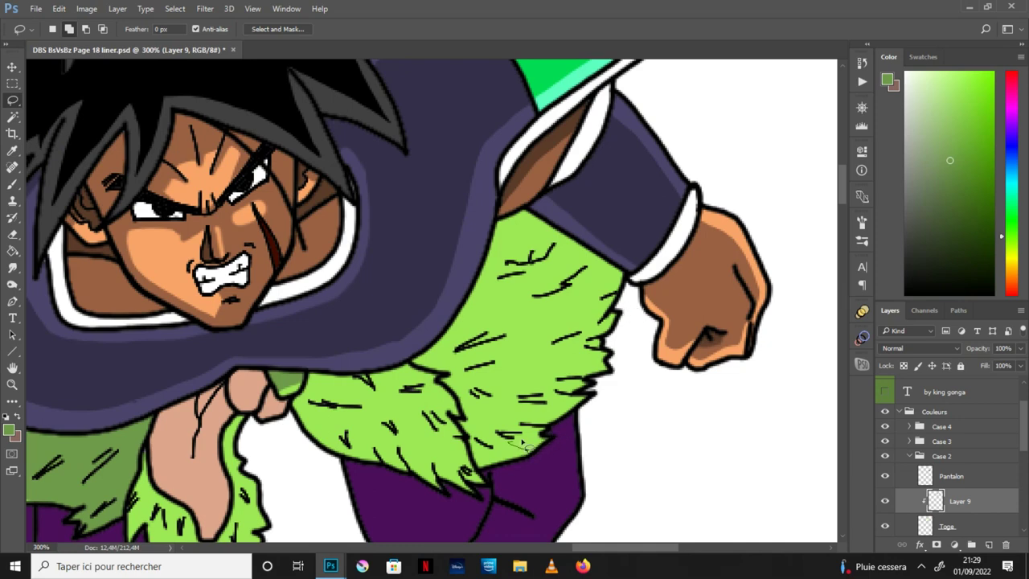
mouse_move(530, 428)
left_mouse_down()
mouse_move(540, 383)
mouse_move(576, 364)
mouse_move(561, 356)
mouse_move(587, 331)
mouse_move(581, 304)
mouse_move(612, 281)
mouse_move(624, 246)
mouse_move(578, 173)
mouse_move(511, 180)
mouse_move(419, 276)
mouse_move(408, 337)
mouse_move(416, 364)
mouse_move(449, 377)
mouse_move(441, 387)
mouse_move(463, 412)
mouse_move(487, 480)
mouse_move(533, 450)
left_mouse_up()
key("g")
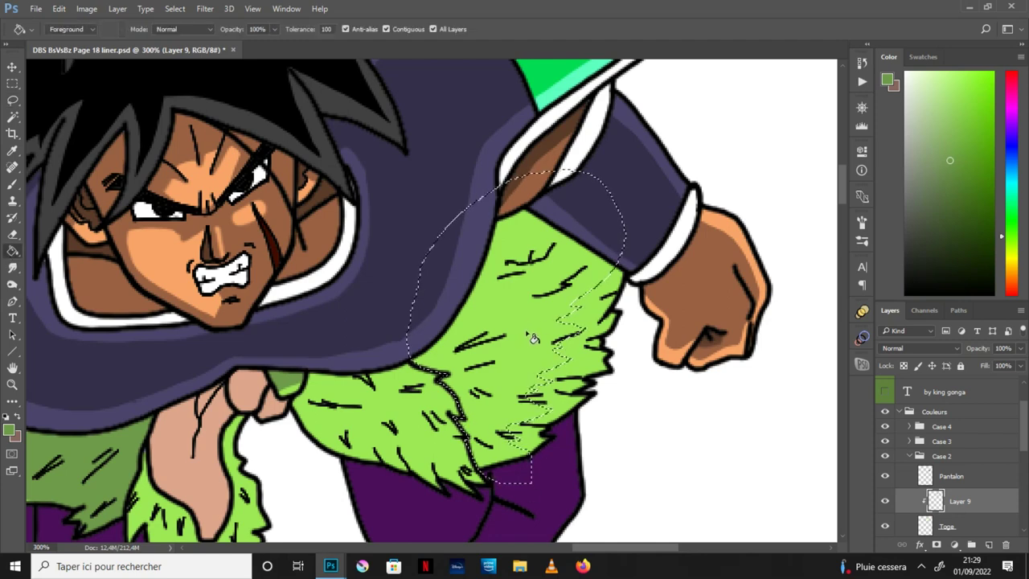
left_click(538, 333)
key("ctrl+d")
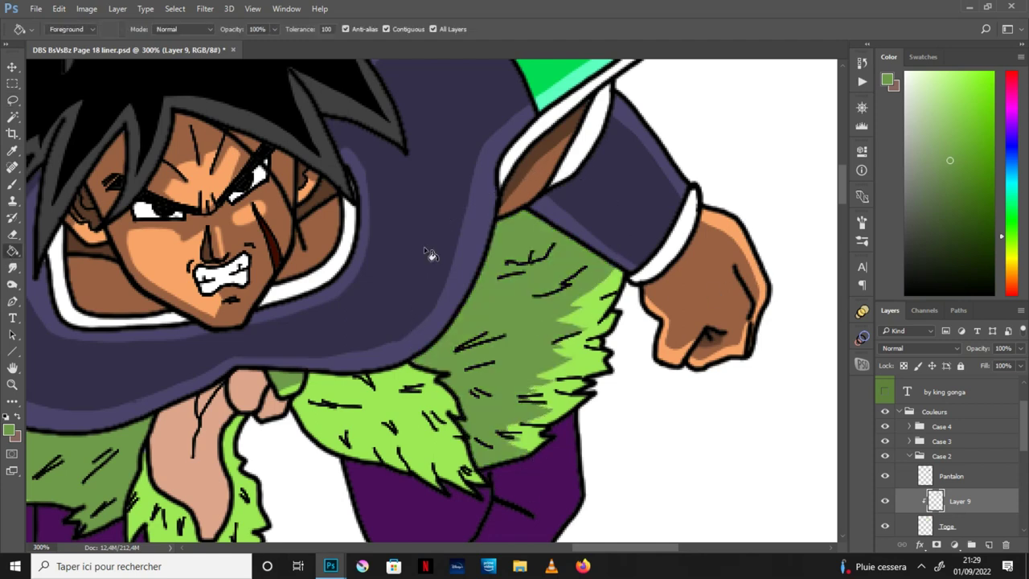
Shade the overlapping fur flap to the right of the knot with a lassoed darker green area, leaving its outer edge light.
key("l")
scroll(353, 290, "down", 3)
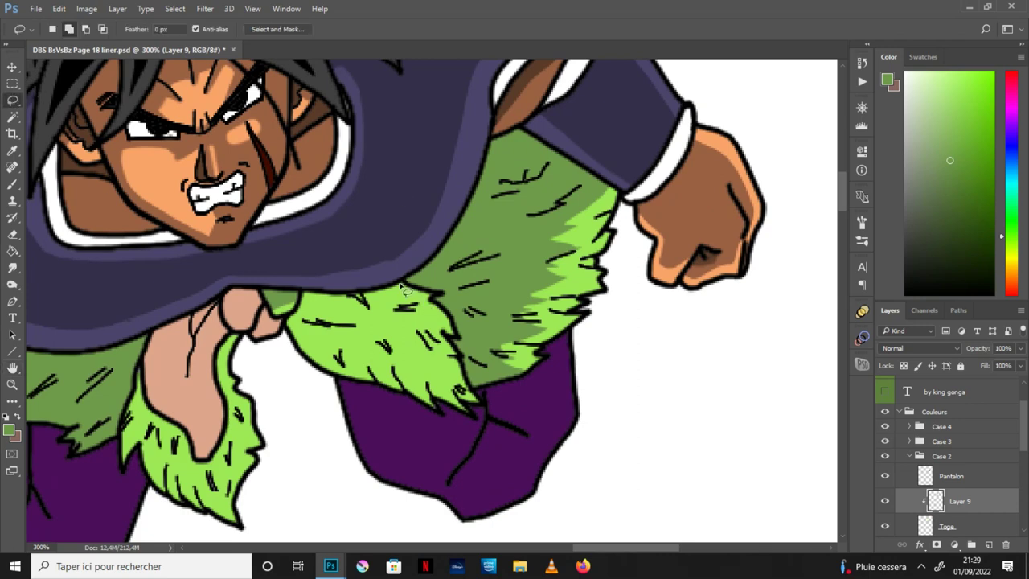
mouse_move(453, 386)
left_mouse_down()
mouse_move(424, 382)
mouse_move(439, 413)
mouse_move(300, 381)
mouse_move(288, 318)
mouse_move(300, 295)
mouse_move(394, 246)
mouse_move(402, 288)
left_mouse_up()
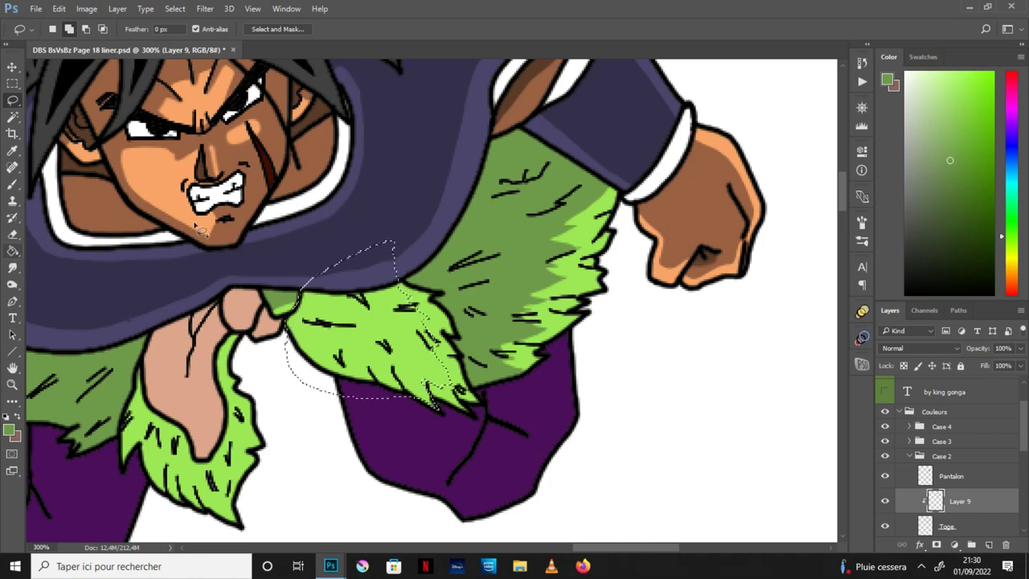
key("g")
left_click(417, 336)
key("ctrl+d")
key("b")
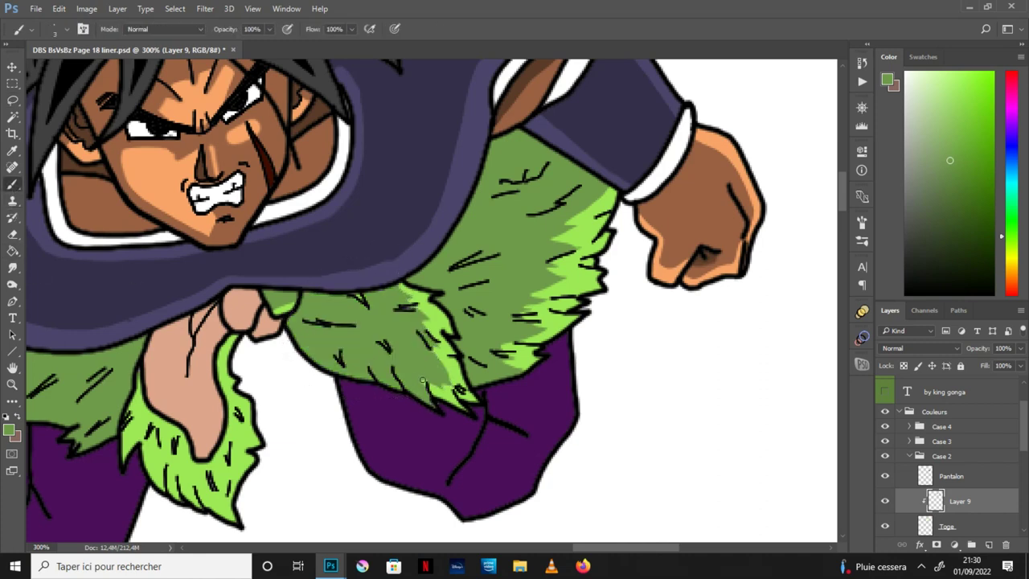
Lasso the hanging fur end around the brown strap, leaving its left edge light, and fill the selection with the darker green.
left_click(13, 369)
left_click_drag(415, 364, 494, 288)
left_click(14, 102)
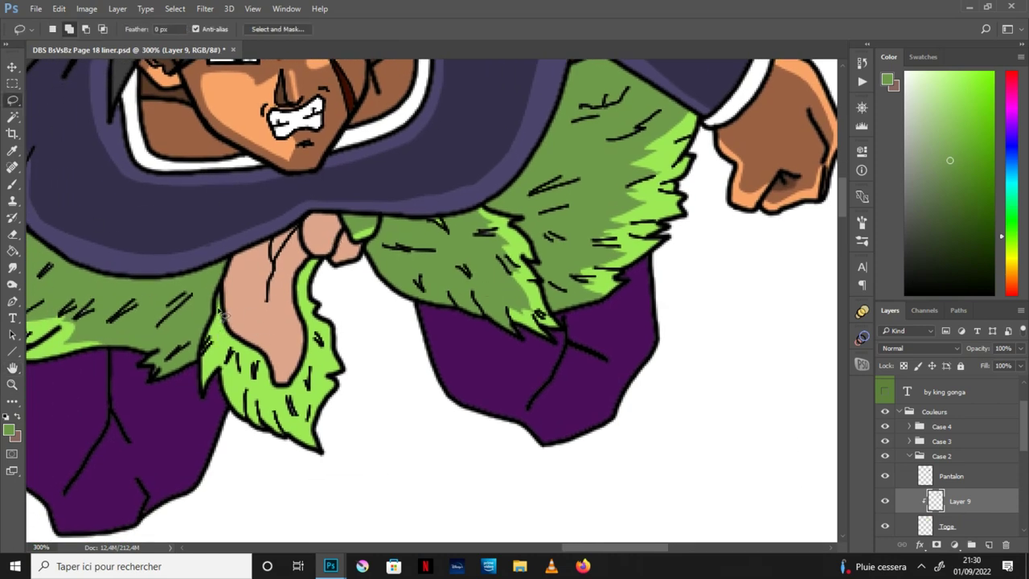
left_click_drag(215, 317, 223, 351)
mouse_move(239, 390)
left_mouse_down()
mouse_move(276, 446)
mouse_move(375, 420)
mouse_move(330, 265)
mouse_move(313, 259)
mouse_move(300, 281)
mouse_move(313, 354)
left_mouse_up()
mouse_move(281, 388)
left_mouse_down()
mouse_move(231, 330)
mouse_move(228, 301)
mouse_move(218, 326)
left_mouse_up()
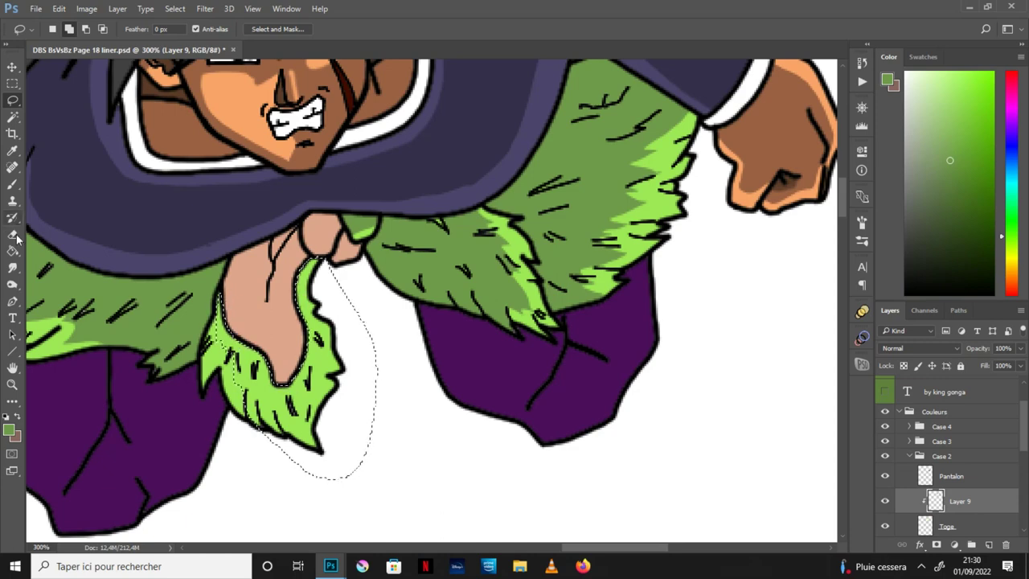
key("g")
left_click(340, 414)
key("ctrl+d")
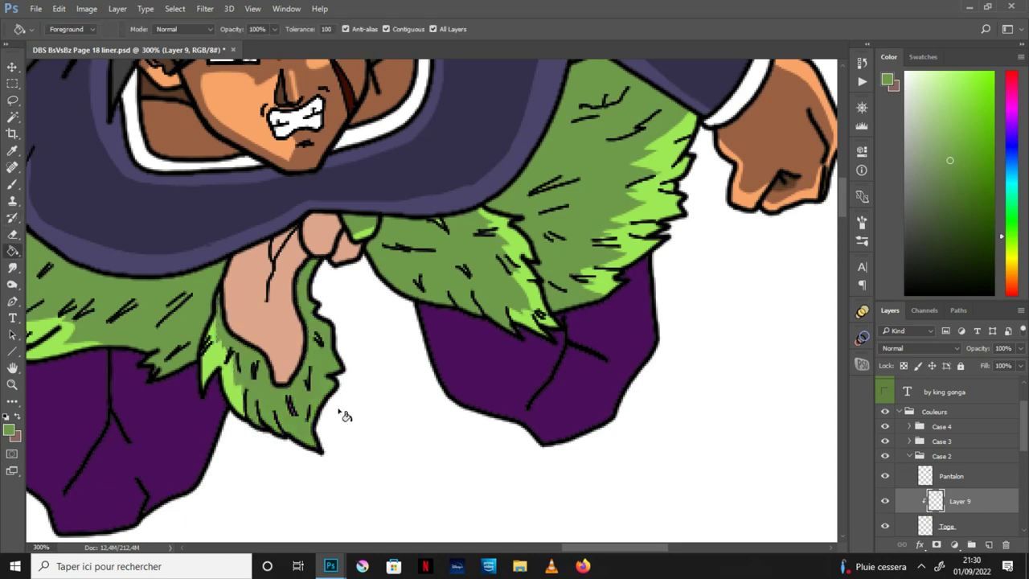
Make the darker brown the foreground colour and fill a lassoed shadow on the hanging strap, leaving its right edge light.
key("x")
key("l")
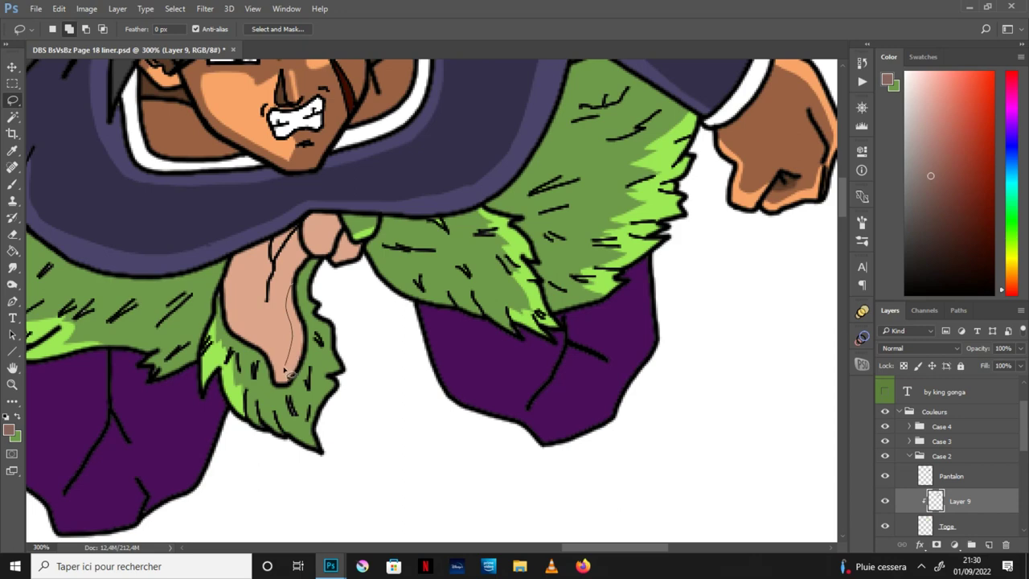
mouse_move(273, 365)
left_mouse_down()
mouse_move(223, 313)
mouse_move(278, 210)
mouse_move(308, 251)
mouse_move(286, 270)
mouse_move(277, 368)
left_mouse_up()
key("g")
left_click(271, 294)
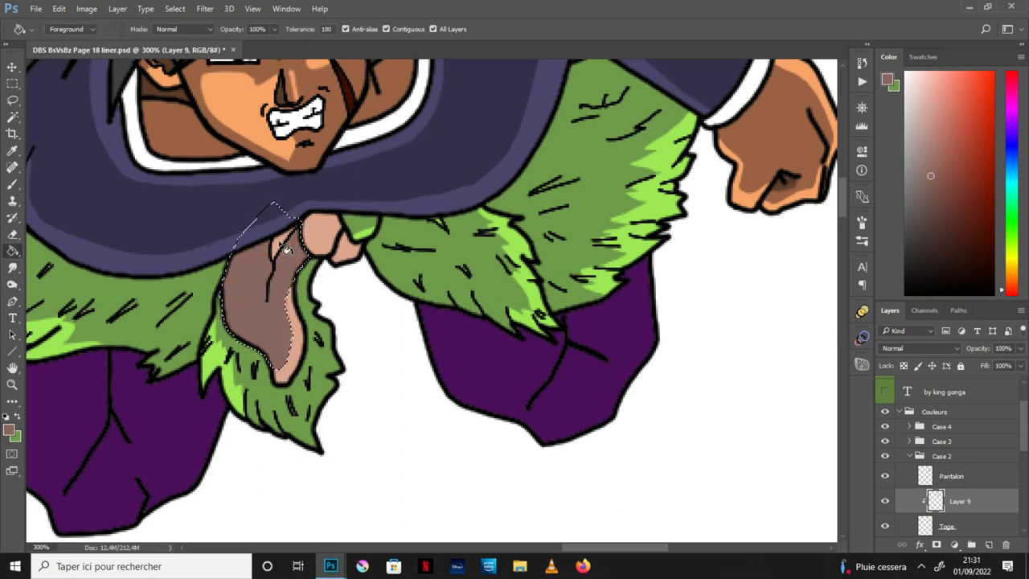
key("ctrl+d")
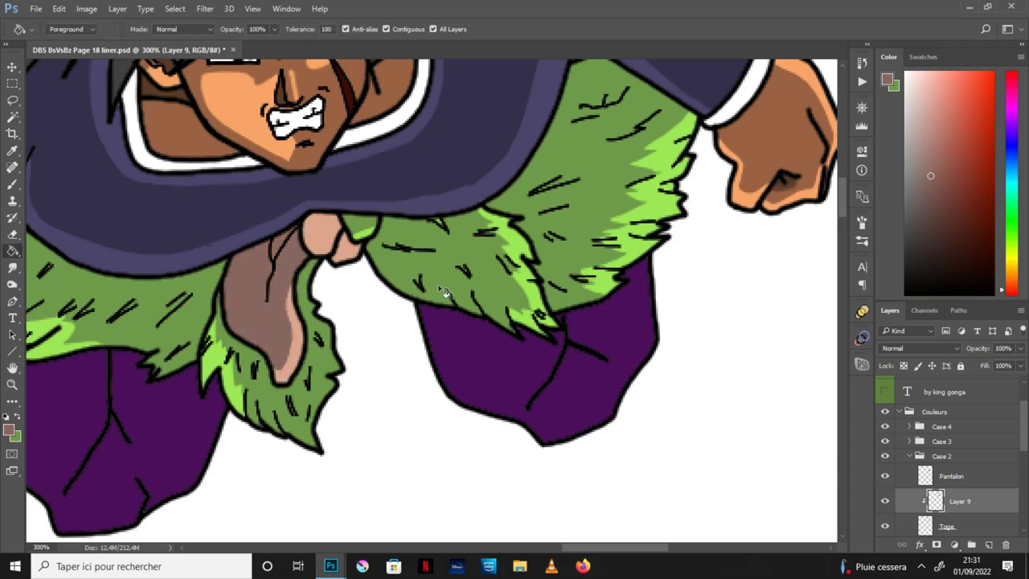
Fill both parts of the toge's knot under the chest armour with the darker brown.
left_click(12, 101)
key("g")
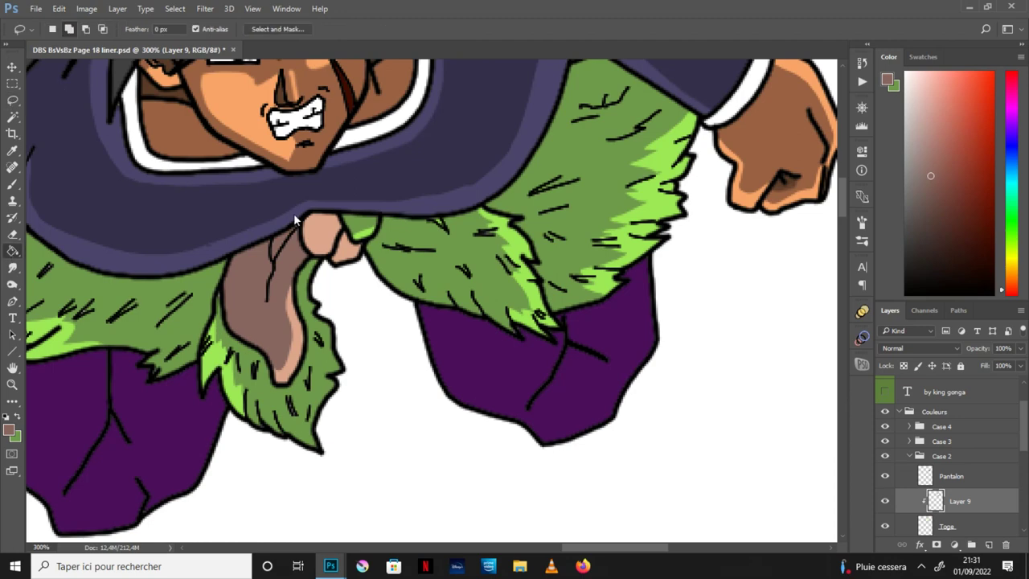
left_click(358, 248)
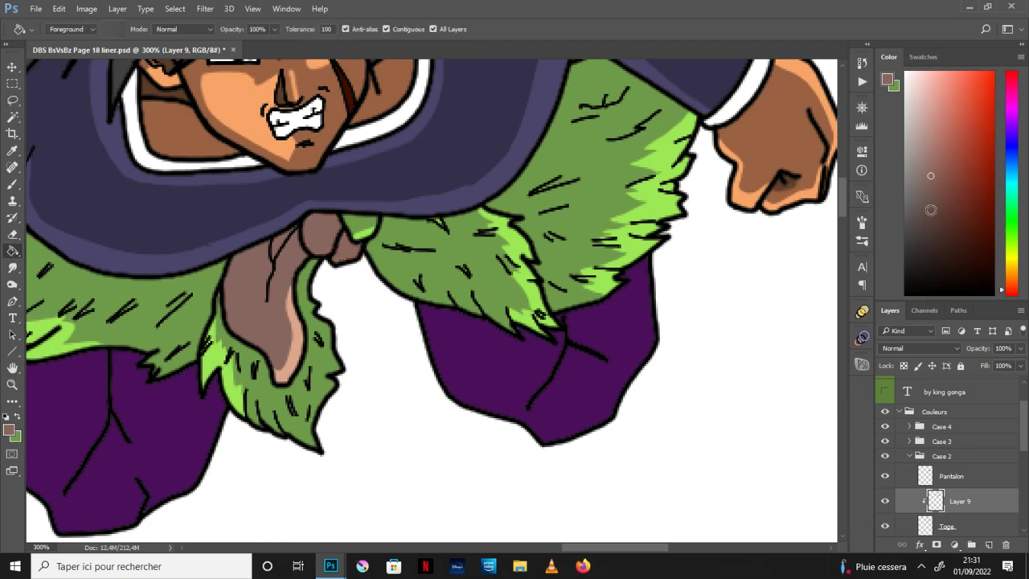
Choose a deeper brown, fill the small fold at the strap's top and brush deeper shadows onto the knot.
left_click(933, 217)
left_click(291, 250)
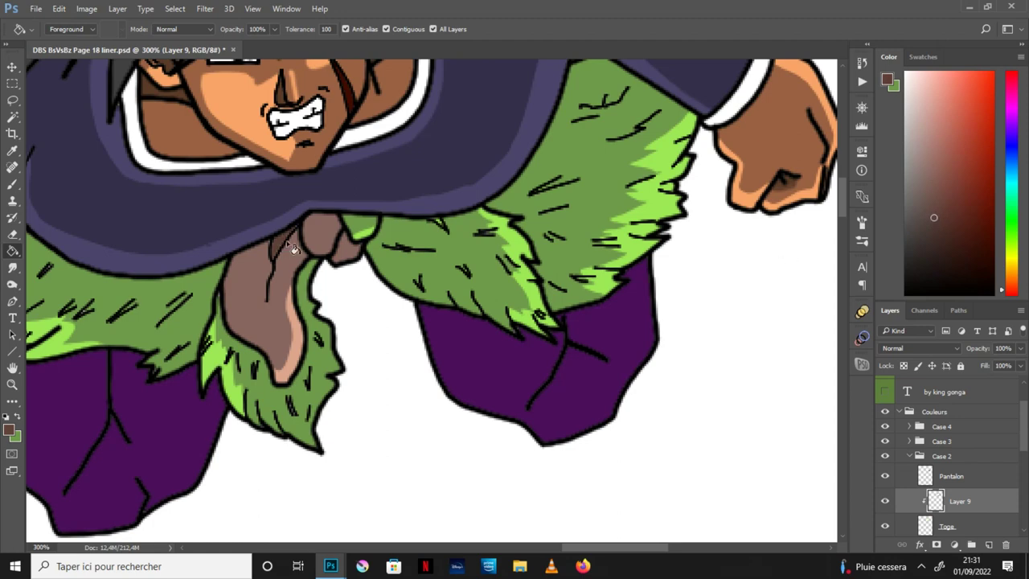
left_click(12, 184)
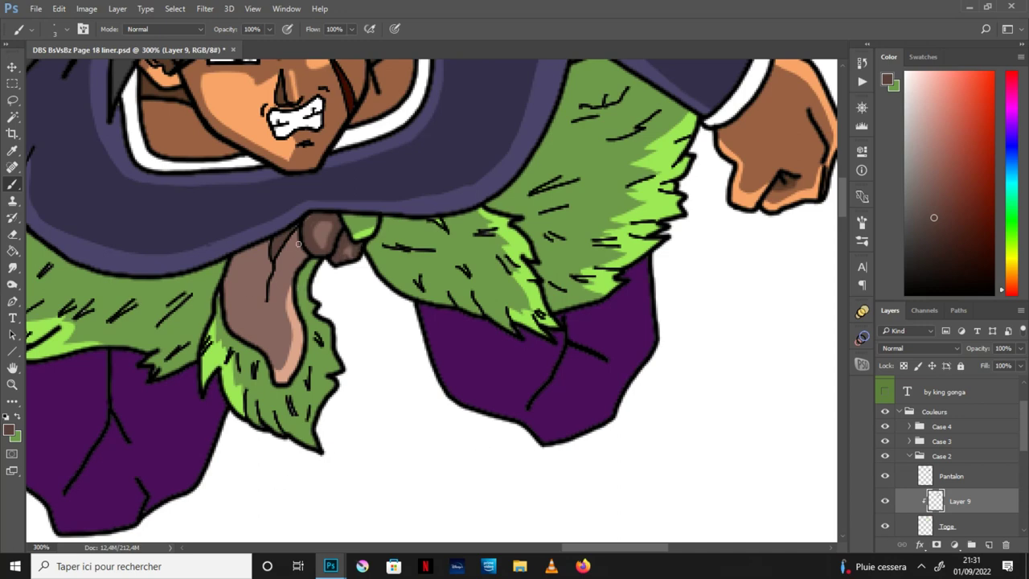
On the shading layer clipped to Armure, sample the dark purple and retouch the shadow edge between the left shoulder pad and the hair.
key("ctrl+minus")
key("ctrl+minus")
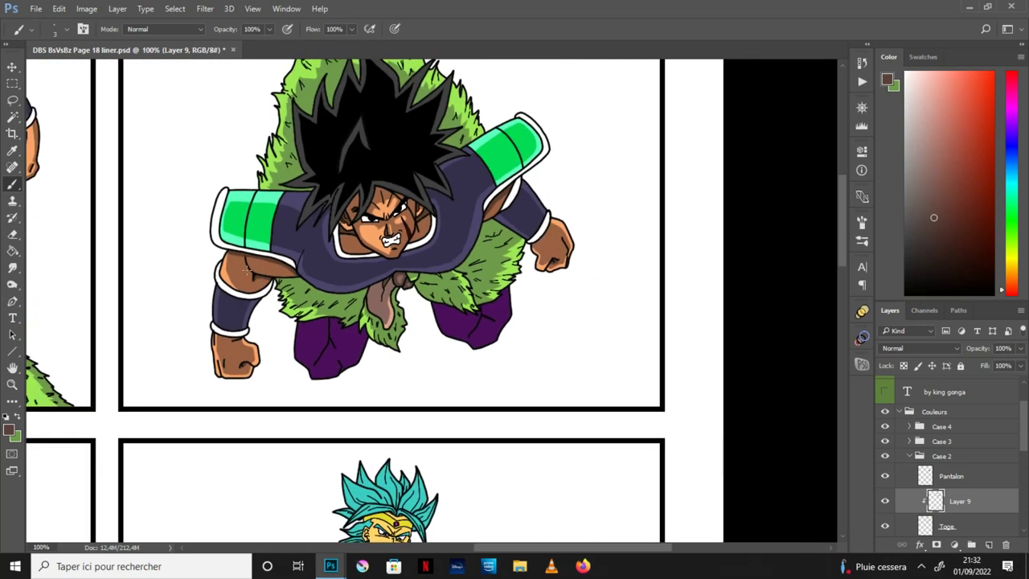
left_click(13, 366)
key("ctrl+minus")
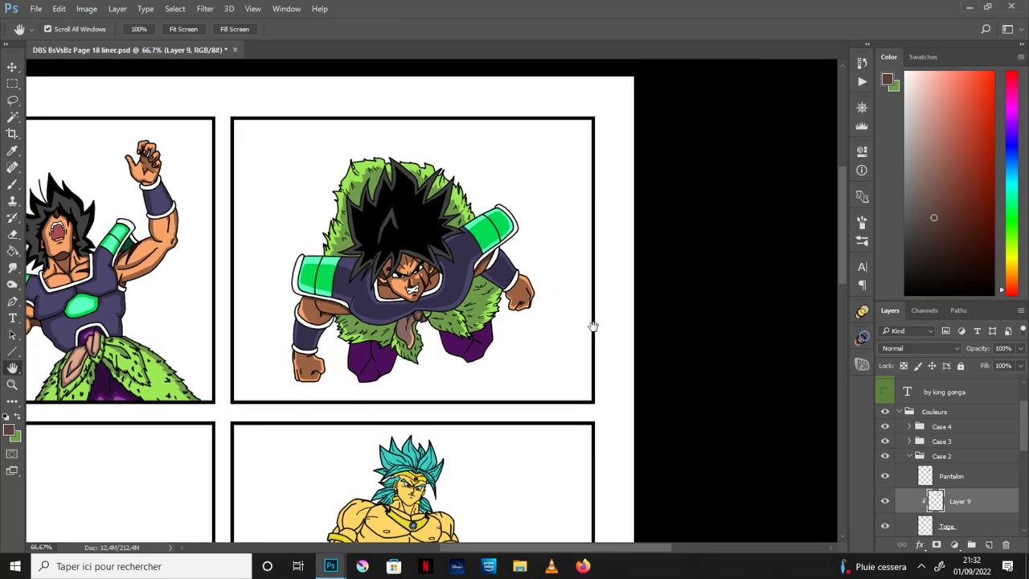
key("ctrl+plus")
key("ctrl+plus")
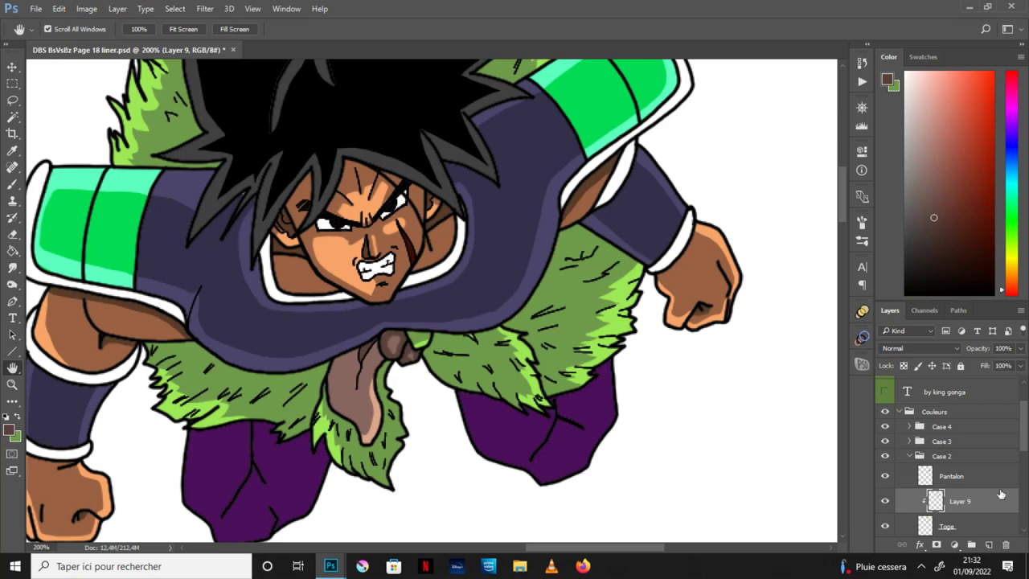
scroll(1026, 480, "down", 3)
left_click(982, 455)
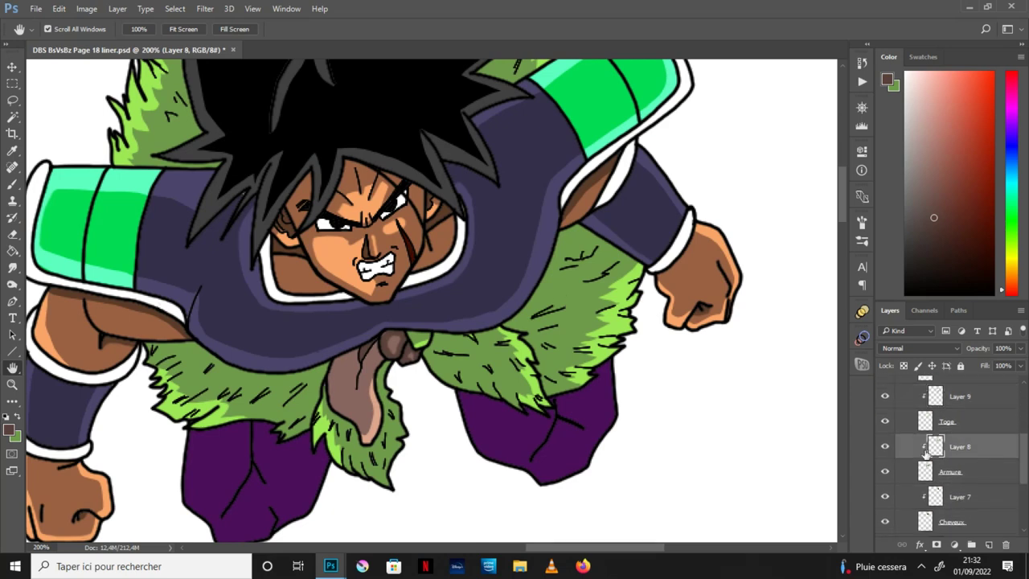
left_click_drag(247, 261, 443, 327)
key("ctrl+plus")
key("i")
left_click(333, 309)
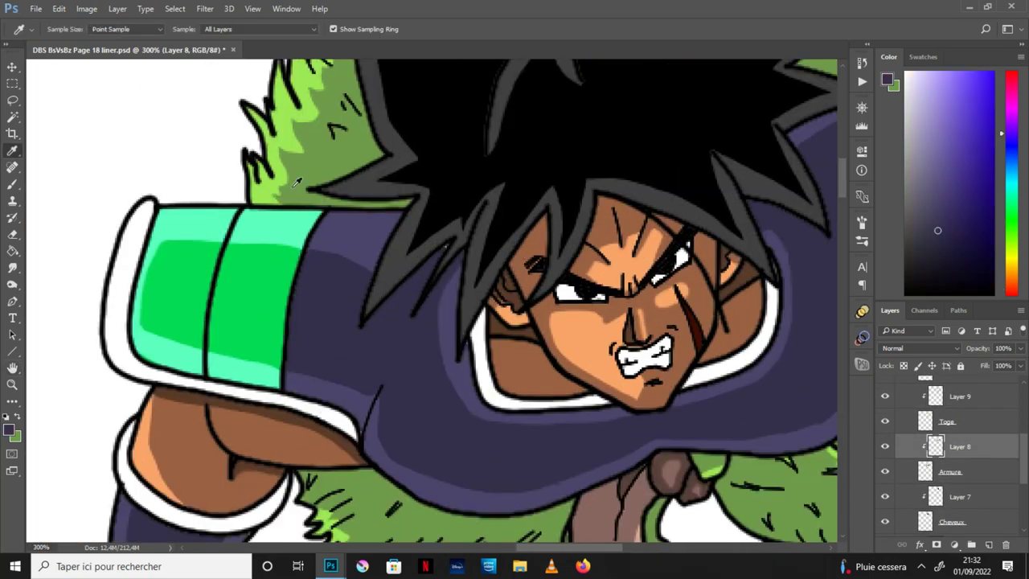
key("b")
left_click(382, 256, "alt")
left_click_drag(374, 256, 301, 248)
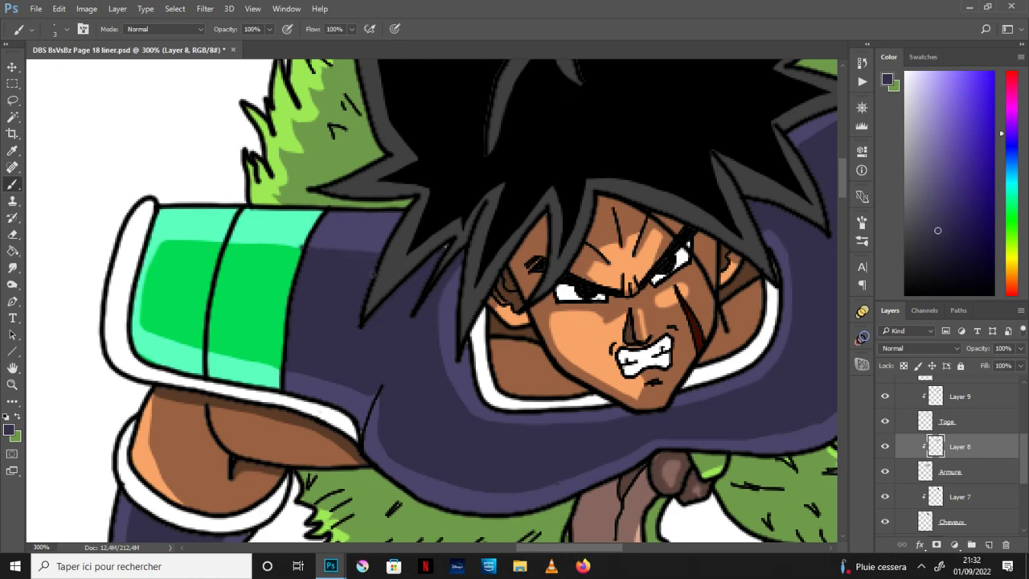
left_click_drag(381, 250, 311, 240)
Sample the left shoulder pad's light and mid greens and retouch the pad's inner edge where it meets the purple armour.
left_click(299, 242, "alt")
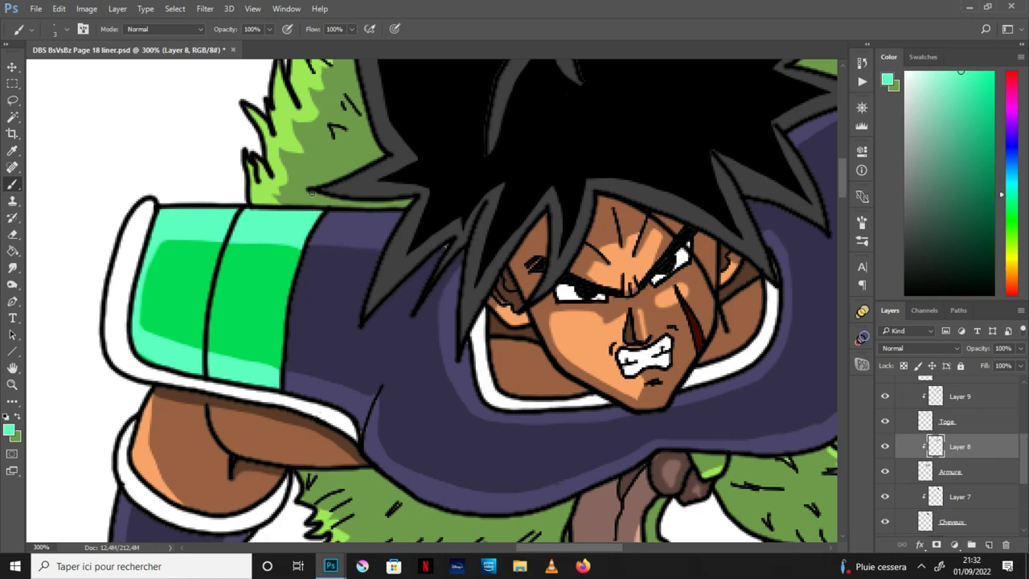
left_click(301, 252, "alt")
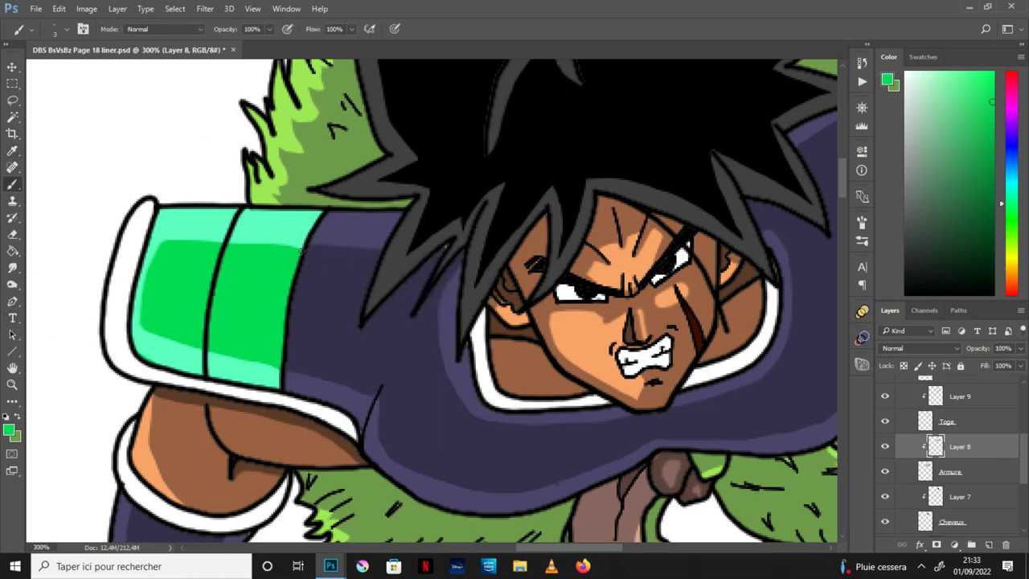
key("h")
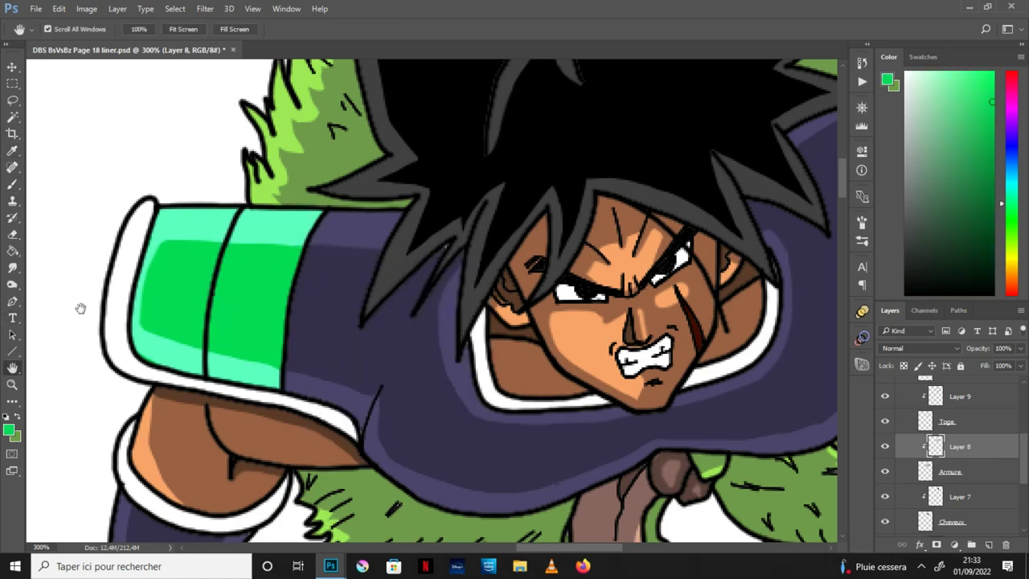
Add a new layer above Pantalon in Case 2, clip it to Pantalon, and save the document.
key("ctrl+minus")
key("ctrl+minus")
left_click_drag(715, 302, 667, 347)
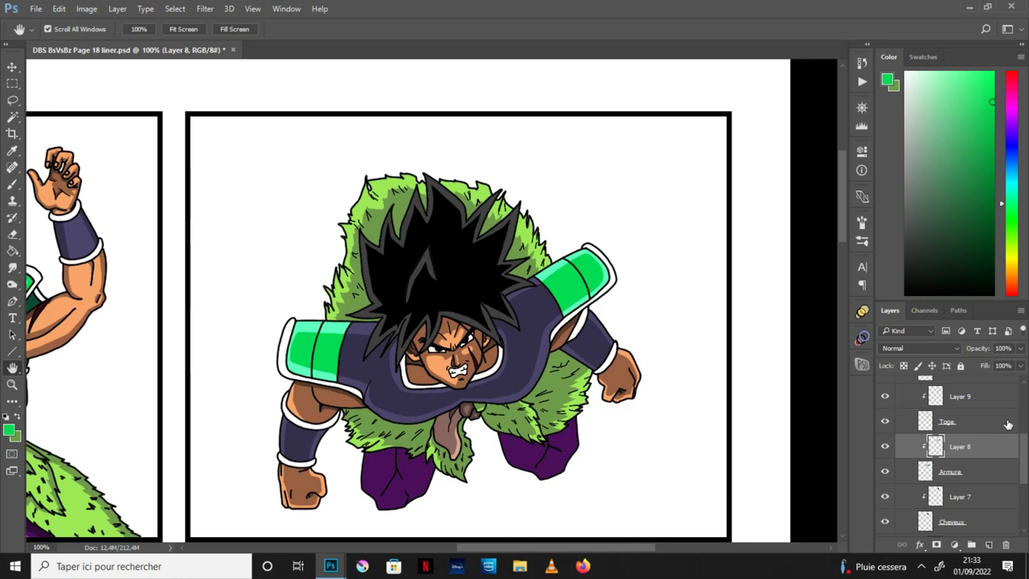
scroll(1006, 432, "up", 3)
left_click(979, 444)
left_click(989, 544)
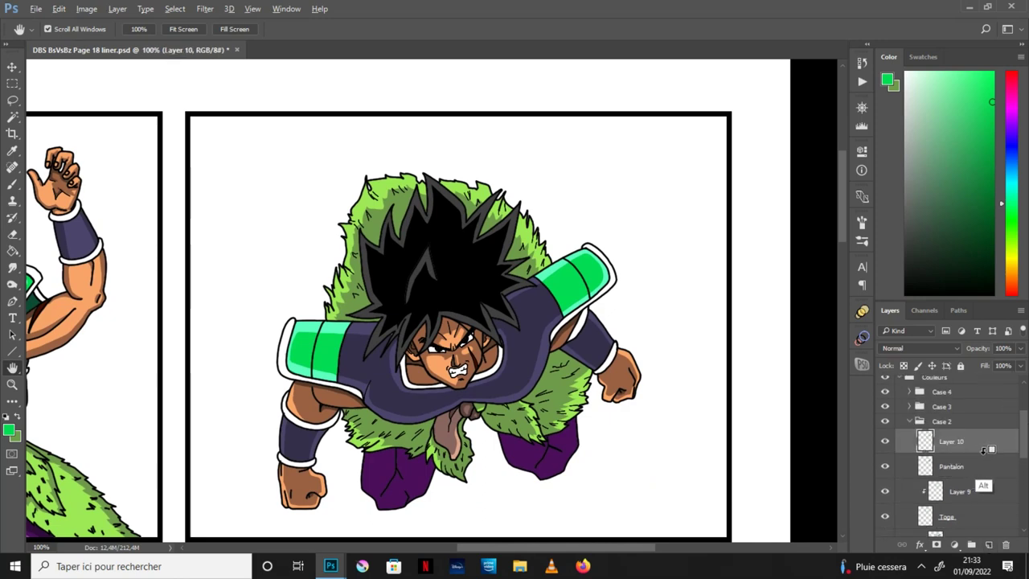
key("ctrl+alt+g")
left_click(38, 9)
left_click(64, 137)
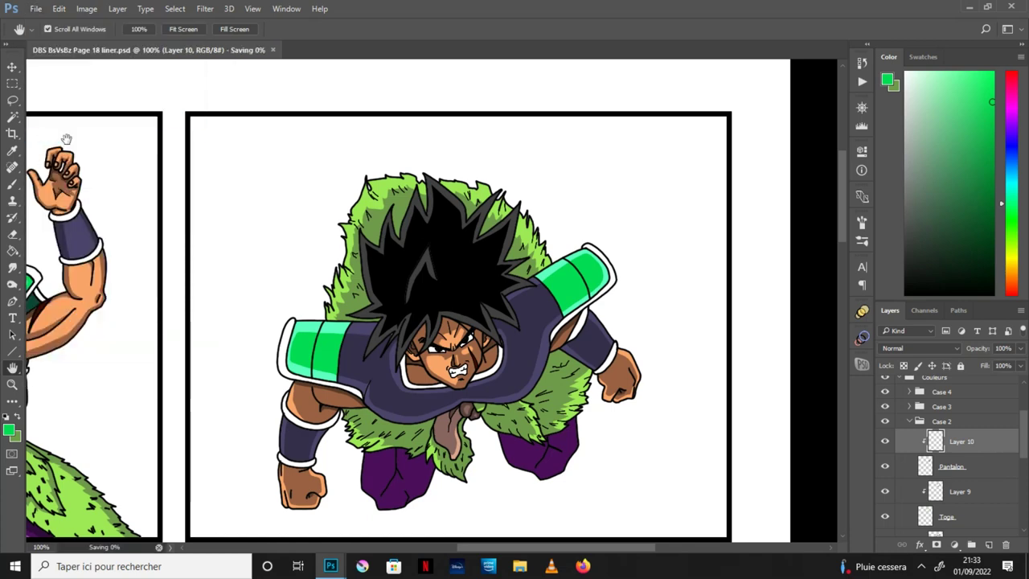
From the colour chart, sample Broly S's lightest Pantalon swatch as foreground and the darkest one as background, then return to the manga page.
left_click_drag(547, 430, 533, 381)
key("ctrl+plus")
left_click_drag(603, 415, 572, 270)
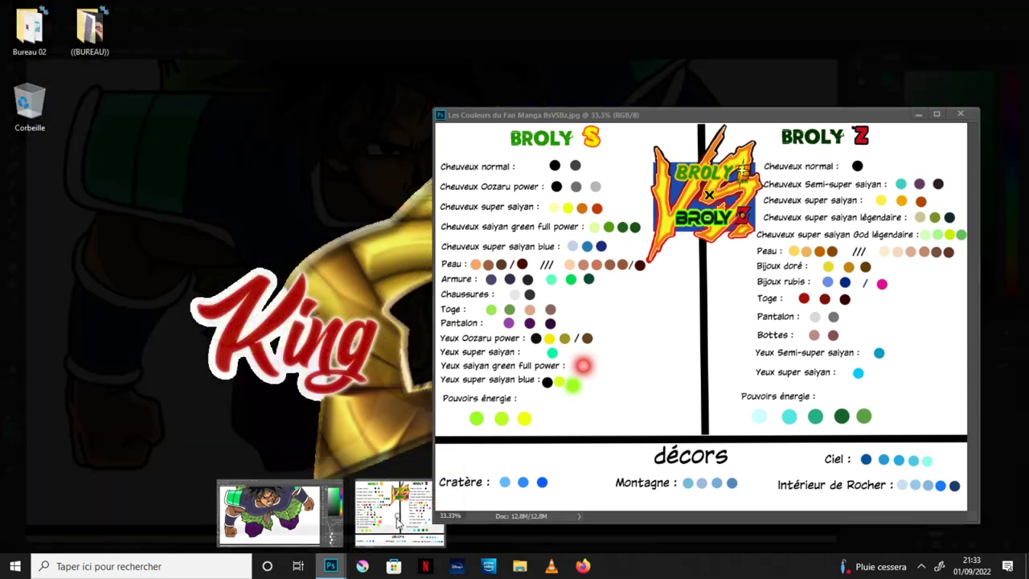
left_click(402, 506)
left_click(13, 151)
left_click(509, 310)
left_click(550, 322)
left_click(550, 323)
key("h")
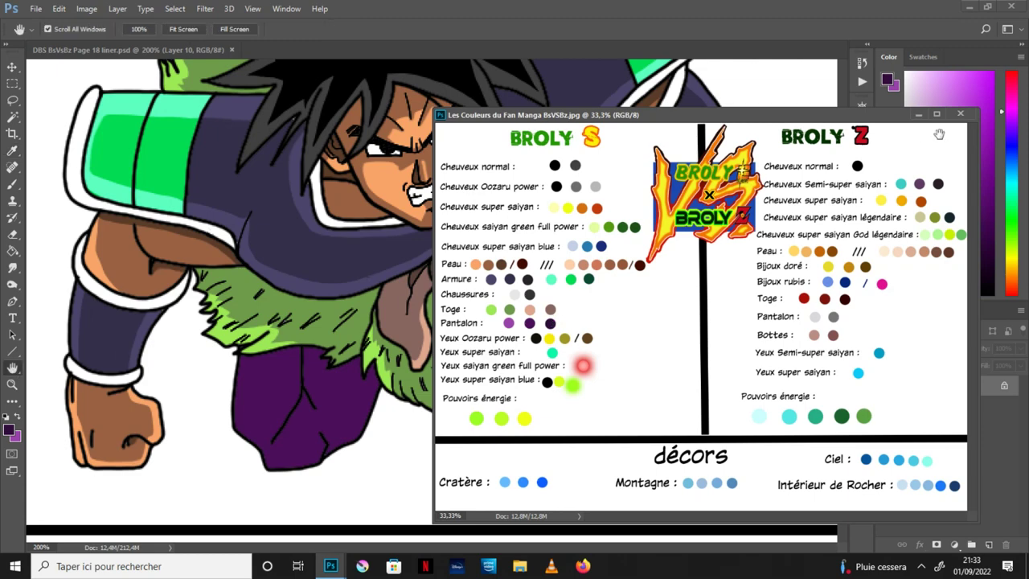
left_click(919, 114)
left_click_drag(387, 364, 432, 305)
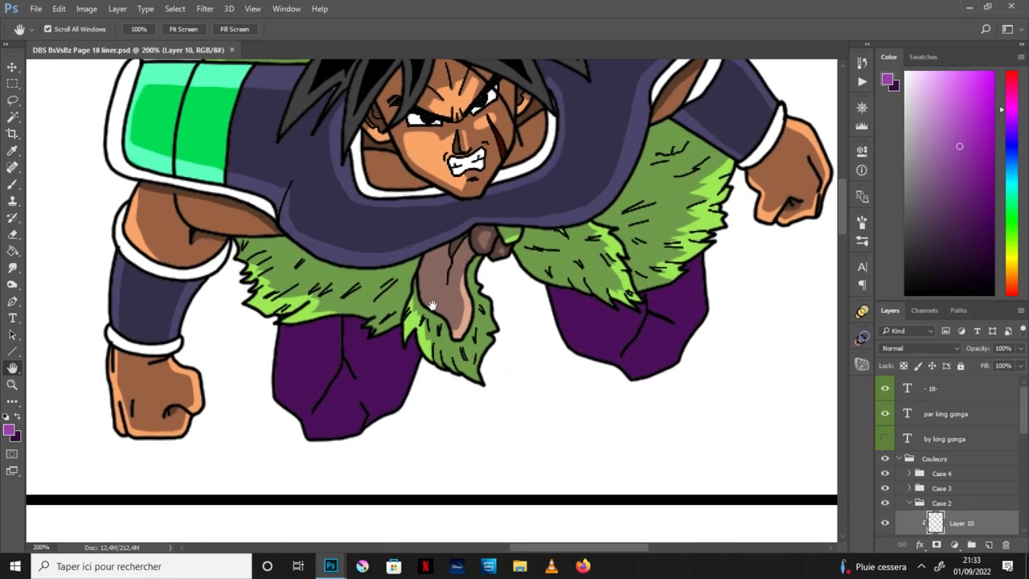
Lasso a band along the outer edges of Case 2's left trouser leg, fill it with light purple, and deselect.
key("ctrl+plus")
left_click_drag(441, 340, 539, 321)
left_click(12, 100)
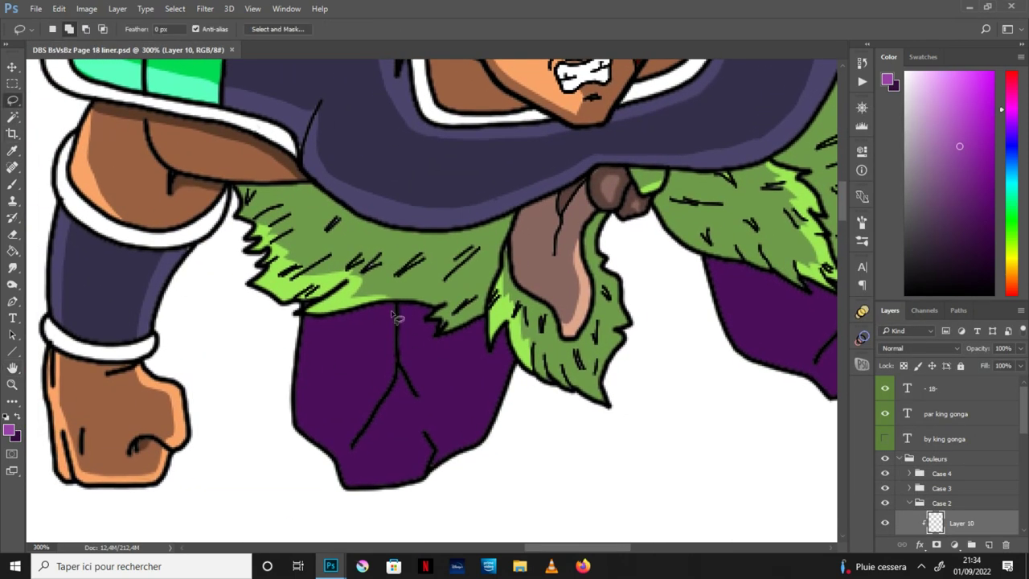
mouse_move(321, 316)
left_mouse_down()
mouse_move(318, 421)
mouse_move(355, 475)
mouse_move(419, 466)
mouse_move(423, 433)
mouse_move(451, 442)
mouse_move(467, 430)
mouse_move(504, 345)
mouse_move(546, 410)
mouse_move(307, 493)
mouse_move(320, 315)
left_mouse_up()
key("g")
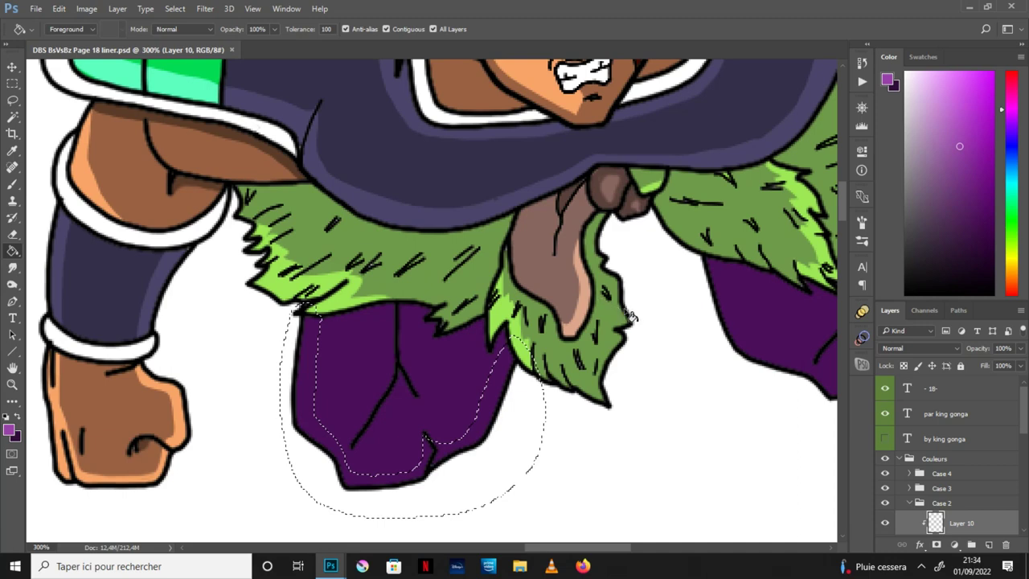
left_click(498, 386)
key("ctrl+d")
left_click(12, 185)
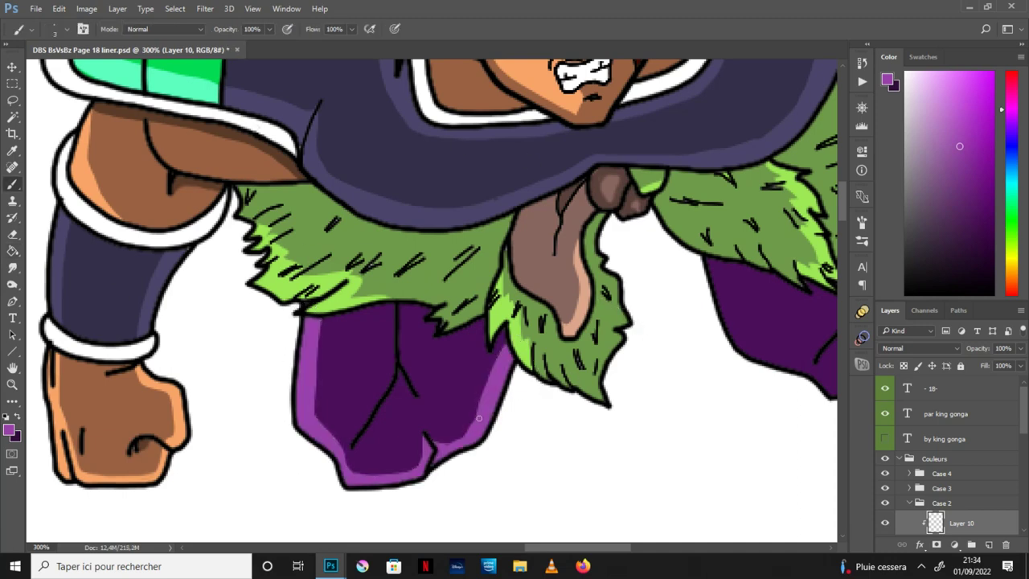
Lasso a matching band along the right trouser leg's outer edges, fill it with light purple, and deselect.
mouse_move(673, 409)
left_mouse_down()
mouse_move(488, 404)
mouse_move(659, 372)
mouse_move(548, 397)
mouse_move(515, 293)
mouse_move(514, 348)
mouse_move(502, 361)
mouse_move(480, 355)
mouse_move(482, 405)
mouse_move(427, 425)
mouse_move(408, 397)
mouse_move(393, 406)
mouse_move(354, 395)
mouse_move(298, 304)
mouse_move(413, 494)
mouse_move(550, 268)
mouse_move(521, 266)
left_mouse_up()
key("l")
key("g")
left_click(452, 433)
key("ctrl+d")
Swap to the dark purple and brush shadows on the left trouser leg beneath the fur and along its upper folds.
left_click(12, 367)
left_click_drag(261, 349, 505, 307)
left_click(18, 416)
left_click(12, 183)
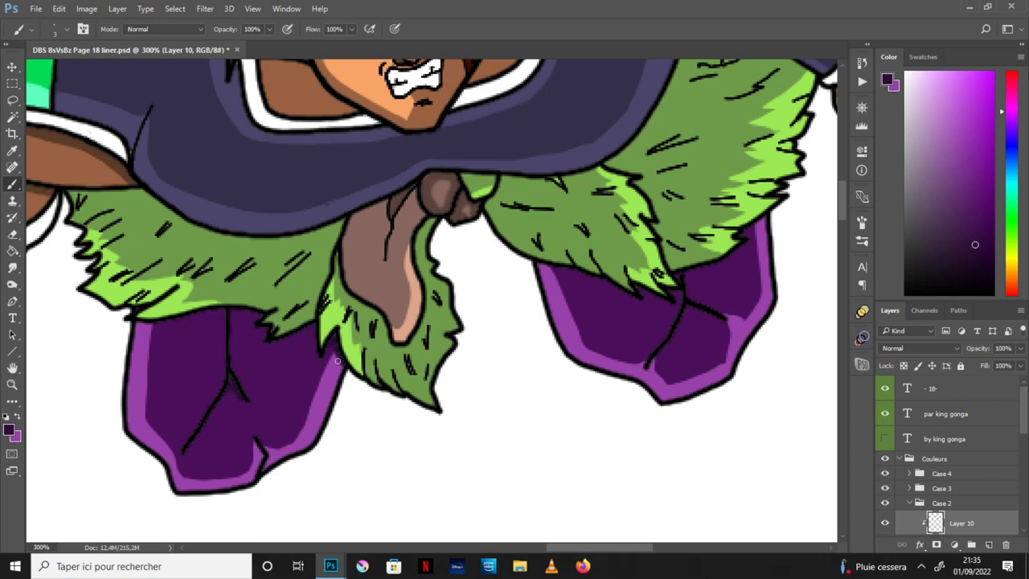
left_click_drag(333, 357, 336, 359)
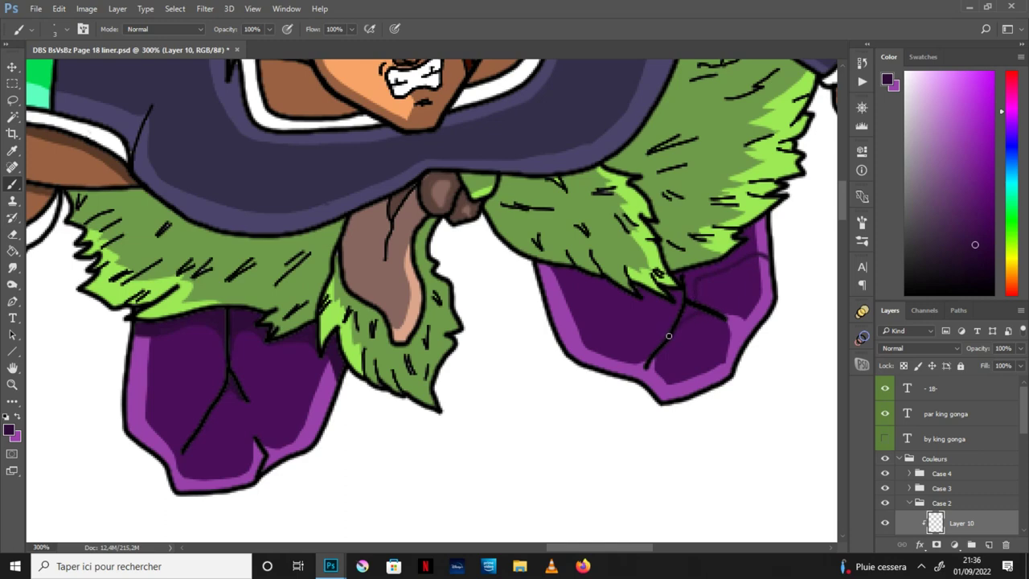
Paint dark purple shadows beneath the fur and around the fold on the right trouser leg, enlarging the brush to 5 px.
mouse_move(574, 282)
left_mouse_down()
mouse_move(651, 105)
mouse_move(588, 241)
mouse_move(543, 281)
mouse_move(559, 213)
mouse_move(554, 277)
mouse_move(544, 267)
mouse_move(614, 285)
mouse_move(585, 280)
mouse_move(616, 292)
left_mouse_up()
left_click(68, 29)
left_click(92, 149)
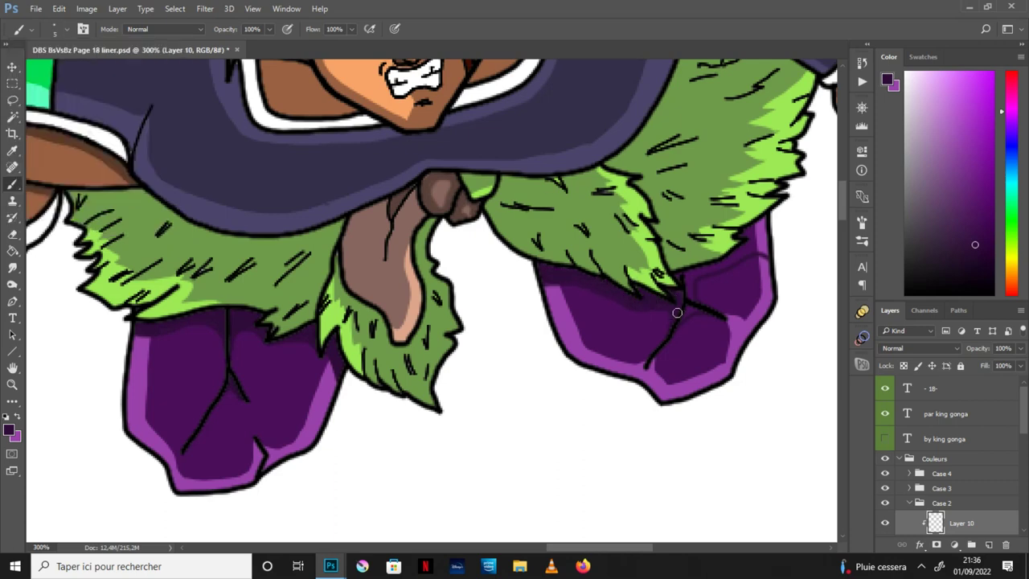
left_click_drag(686, 300, 689, 312)
mouse_move(711, 266)
left_mouse_down()
mouse_move(745, 247)
mouse_move(765, 251)
mouse_move(741, 237)
mouse_move(768, 213)
left_mouse_up()
Save the manga page with Case 2's trouser shading completed.
key("ctrl+minus")
key("ctrl+minus")
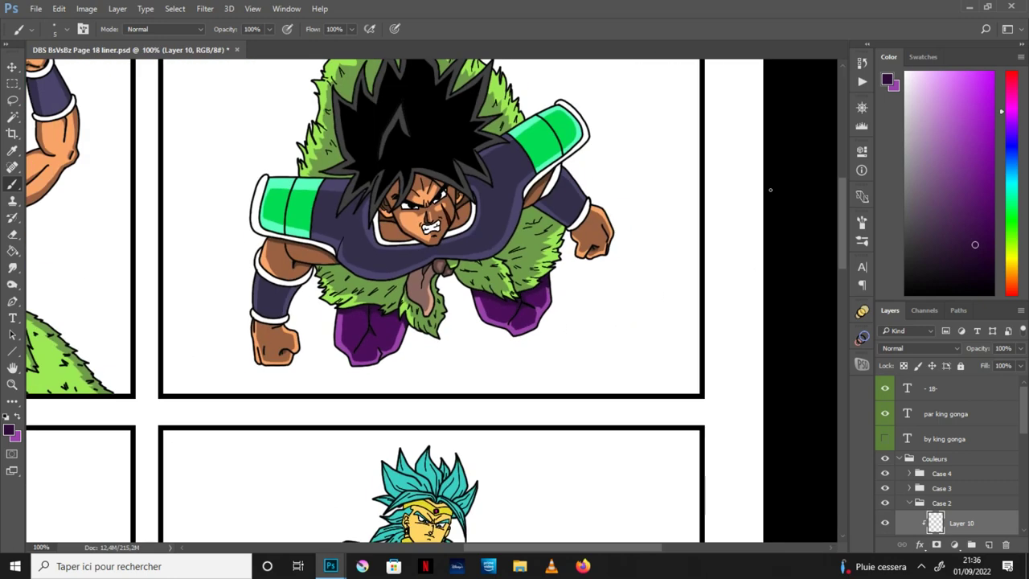
key("space")
key("ctrl+minus")
left_click_drag(551, 362, 670, 368)
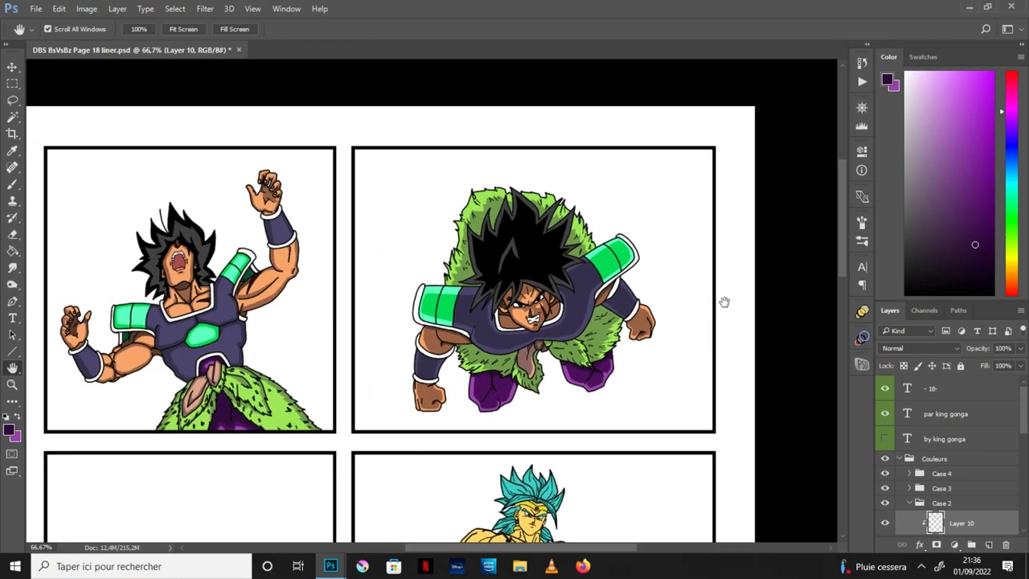
left_click_drag(645, 415, 689, 345)
left_click(36, 9)
left_click(60, 134)
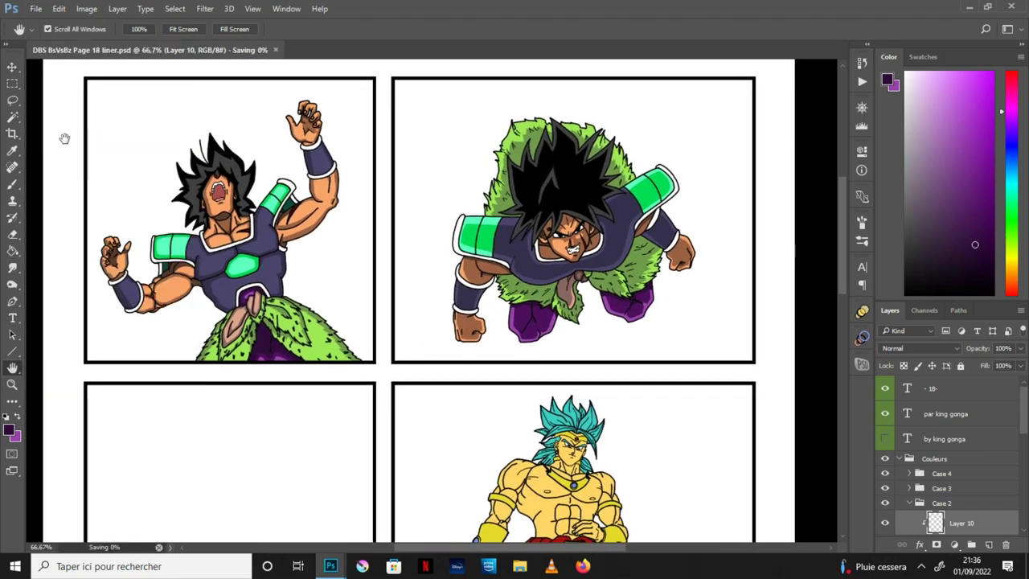
Collapse the Case 2 layer group and expand the Case 3 group down to its Peau layer.
left_click_drag(563, 444, 626, 298)
left_click(910, 503)
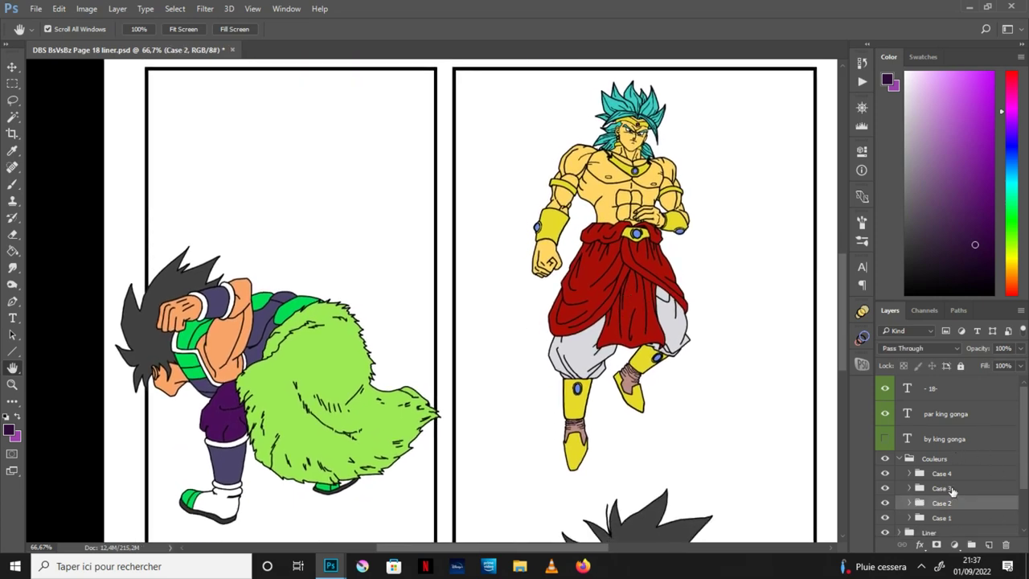
left_click(951, 489)
left_click(909, 488)
scroll(1023, 442, "down", 2)
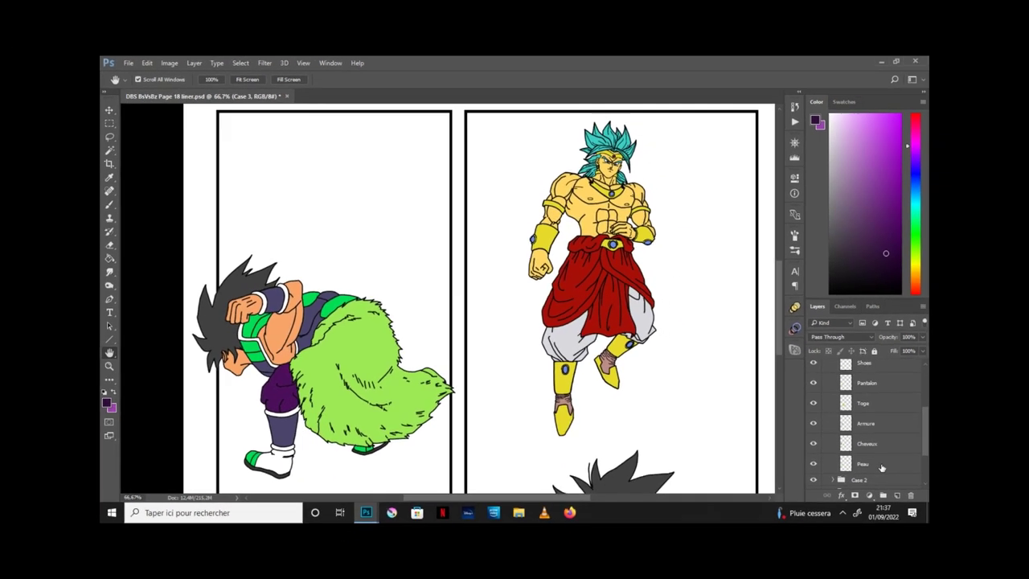